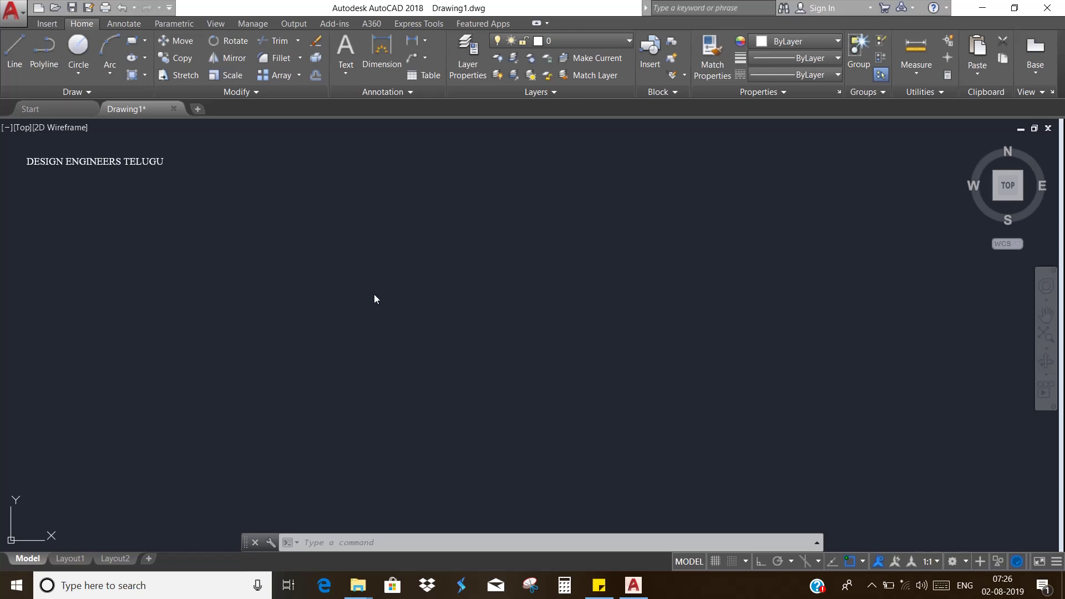
# Draw a closed quadrilateral from four line segments, ending back at the start point
pyautogui.write('e')
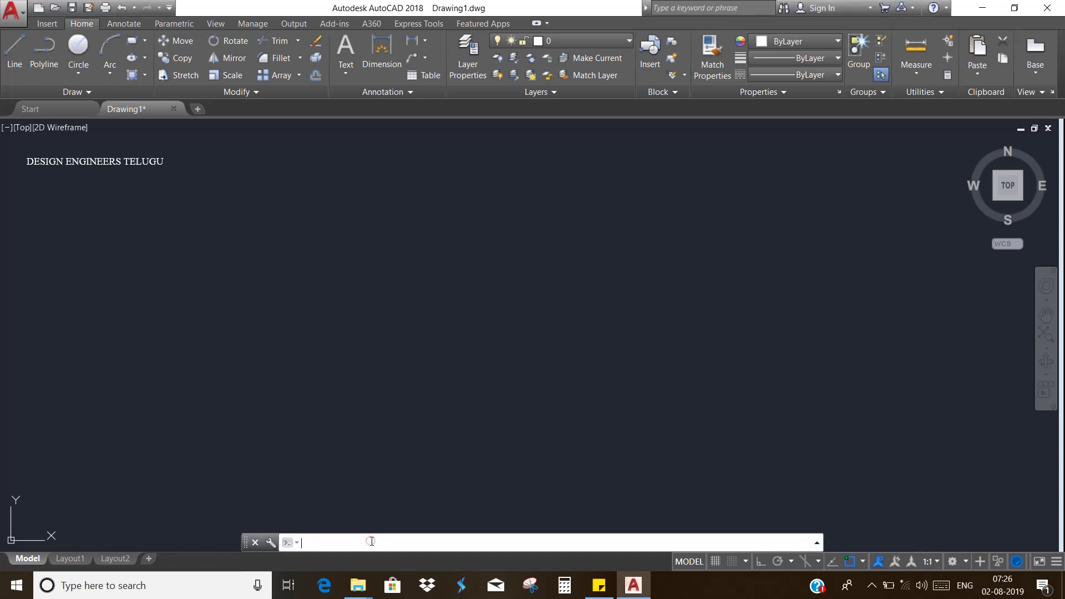
pyautogui.press('Return')
pyautogui.press('Escape')
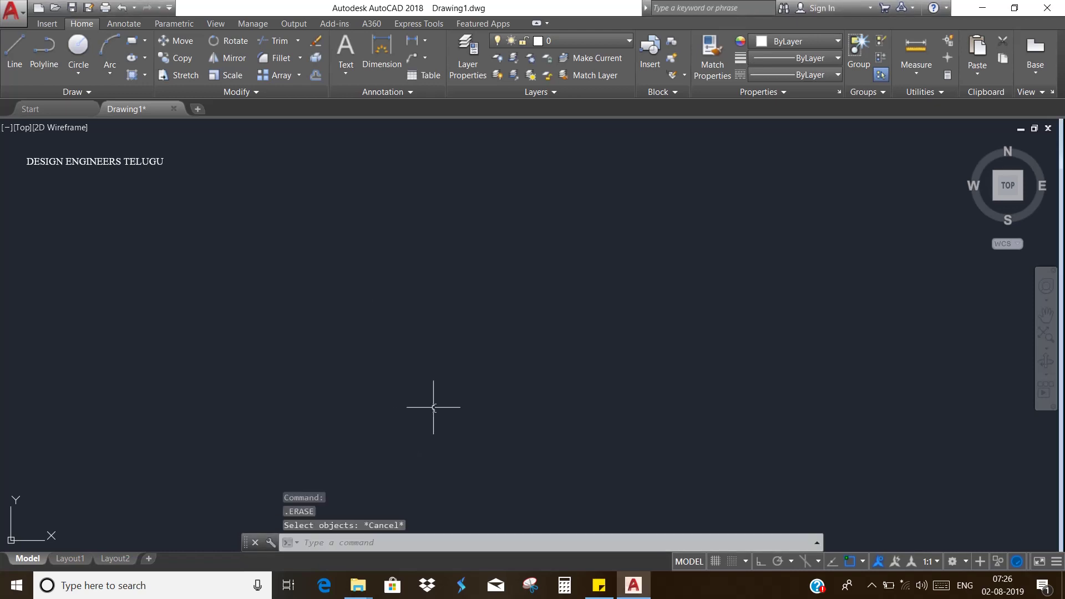
pyautogui.write('l')
pyautogui.press('Return')
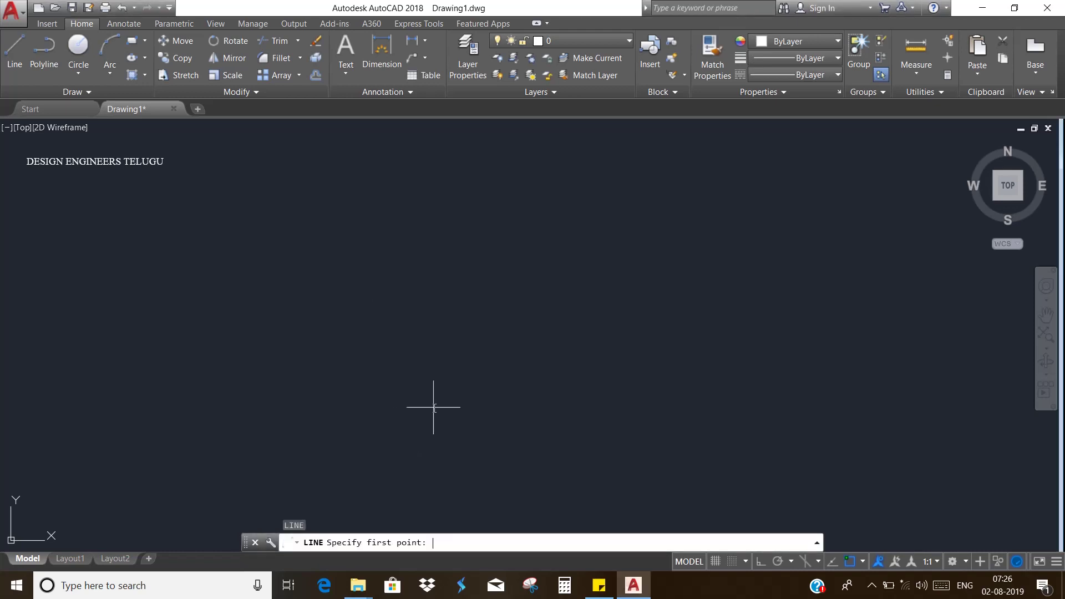
pyautogui.click(453, 253)
pyautogui.click(325, 351)
pyautogui.click(607, 417)
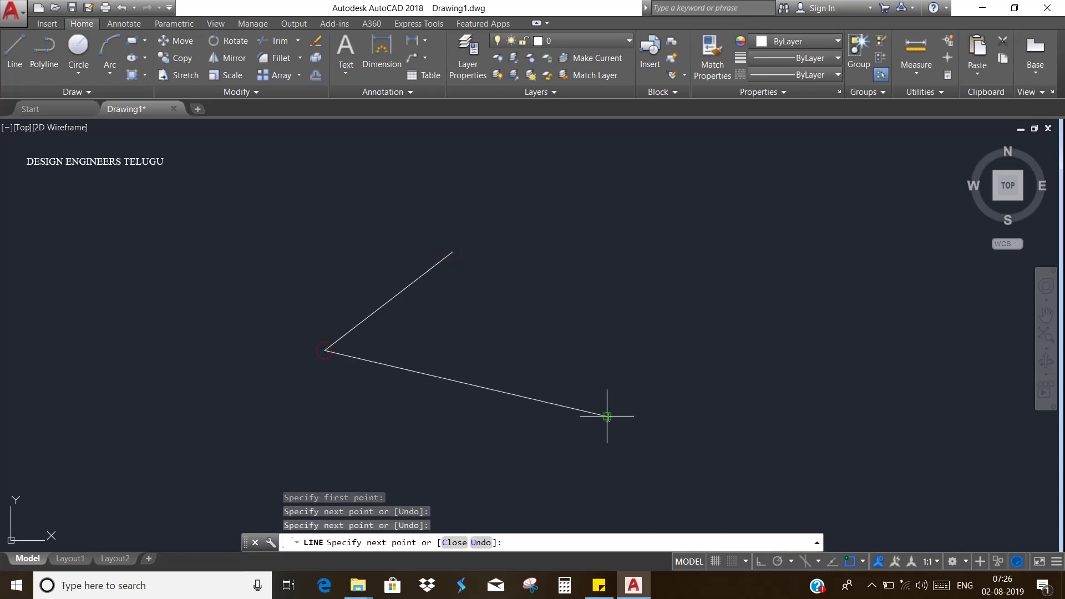
pyautogui.click(664, 221)
pyautogui.click(496, 213)
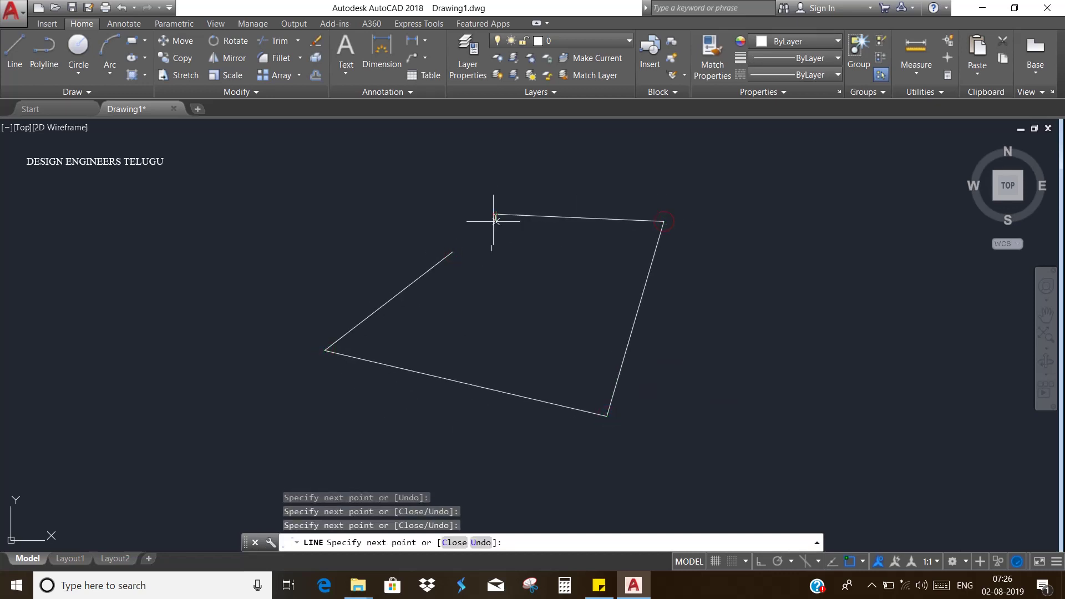
pyautogui.click(453, 253)
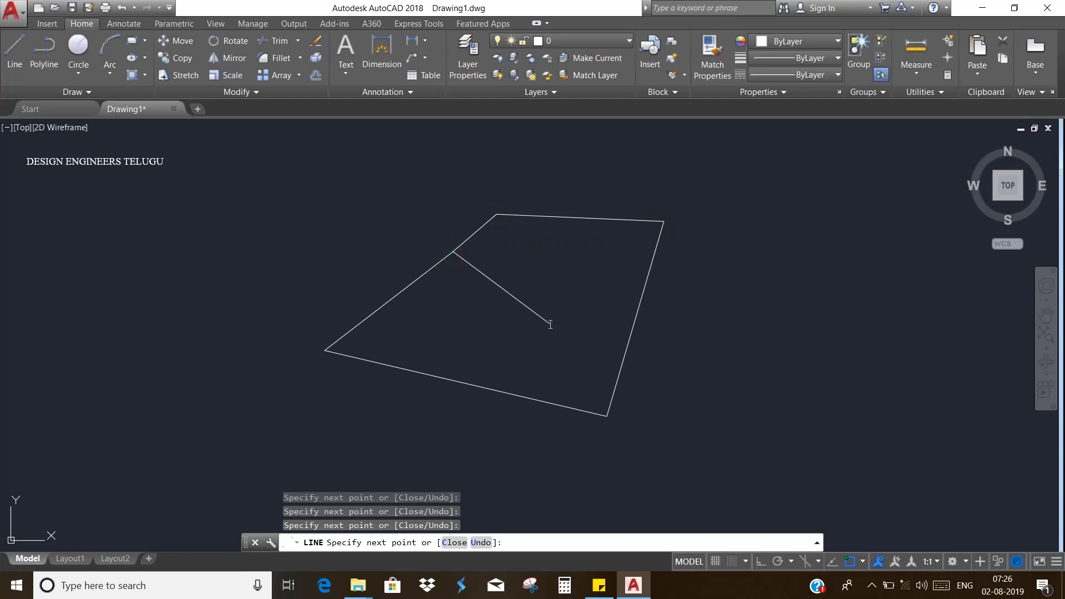
pyautogui.press('Escape')
# Window-select the left and top edges to confirm they are separate lines
pyautogui.click(454, 336)
pyautogui.click(360, 266)
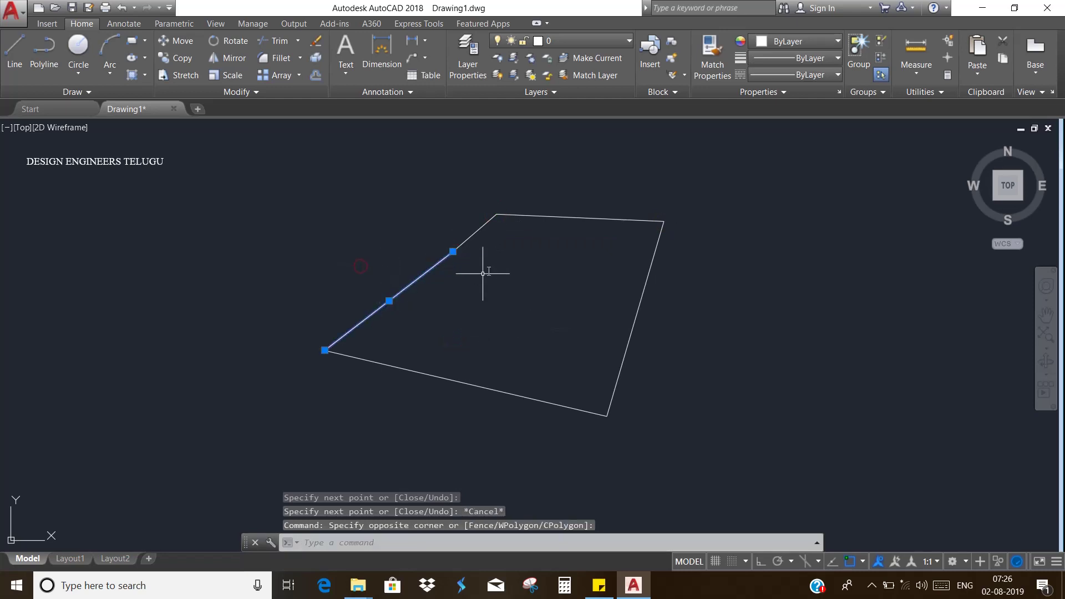
pyautogui.click(583, 261)
pyautogui.click(528, 155)
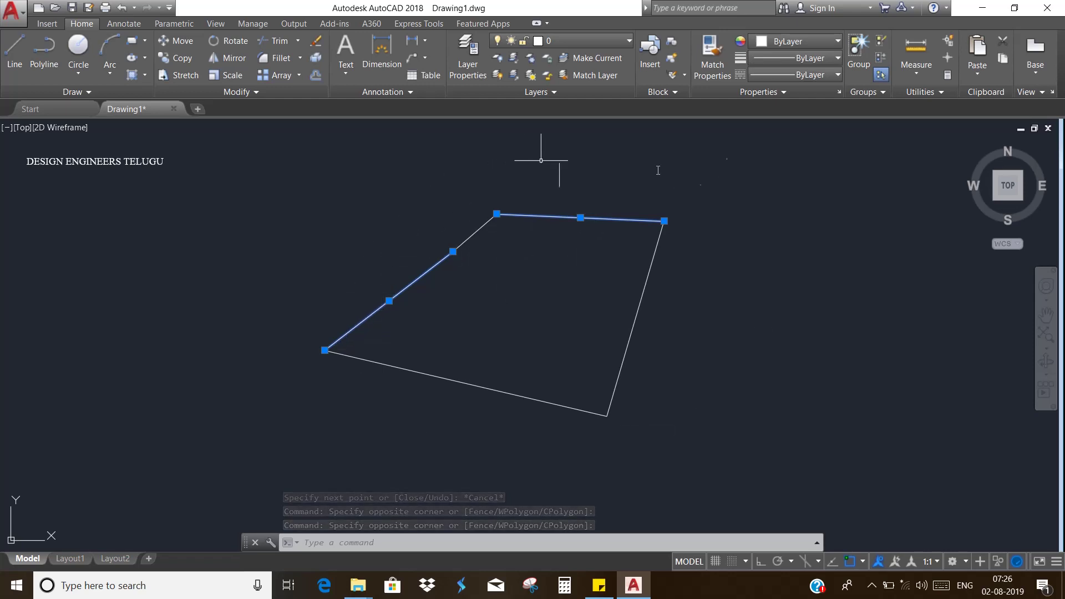
pyautogui.press('Escape')
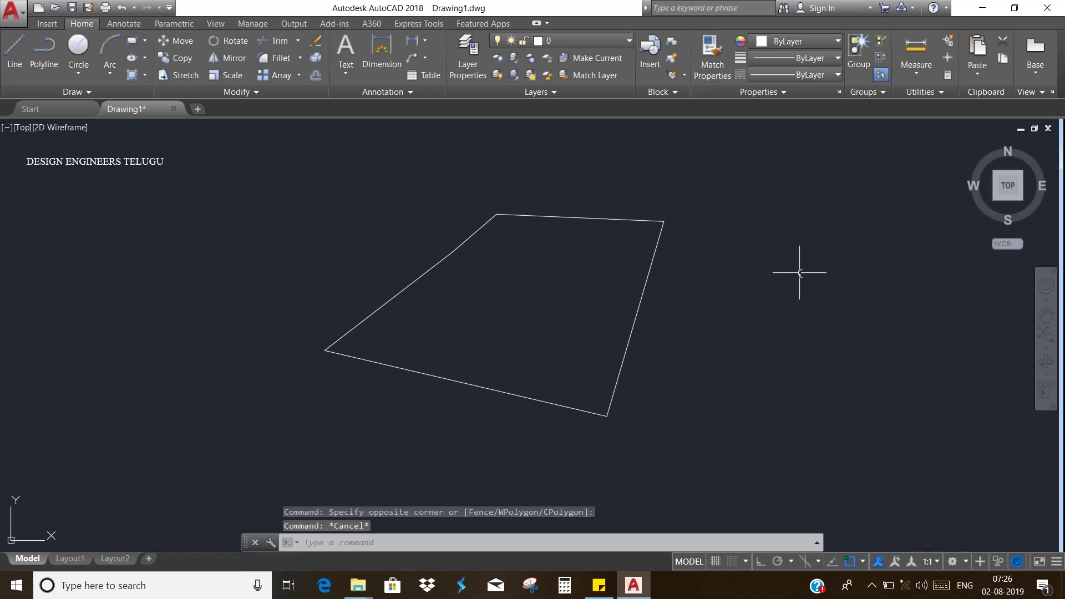
# Convert all the outline's lines into a region with the REGION command
pyautogui.write('rg')
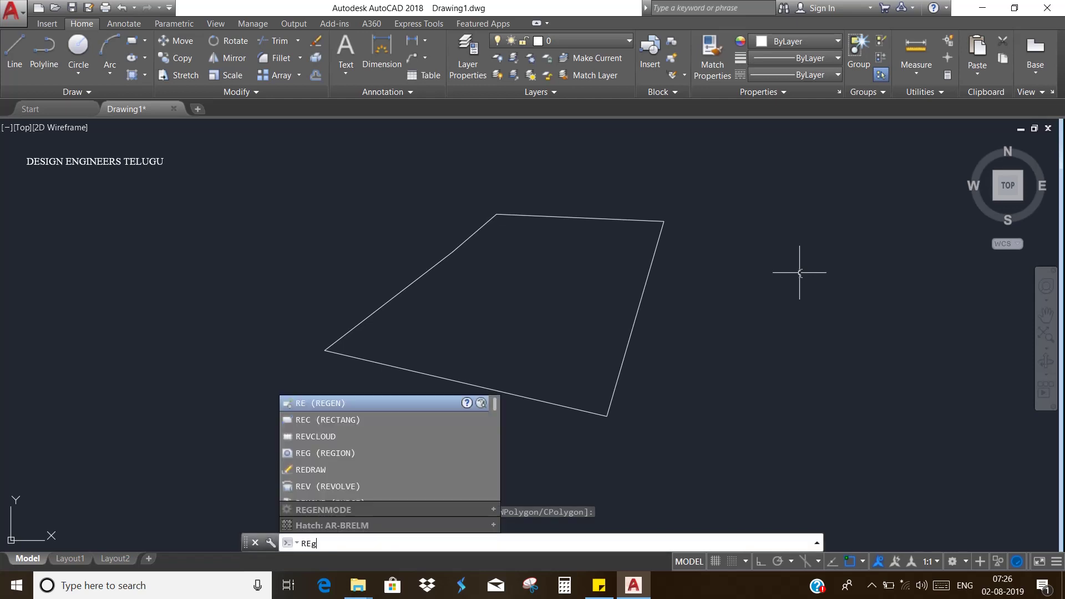
pyautogui.press('Return')
pyautogui.click(697, 438)
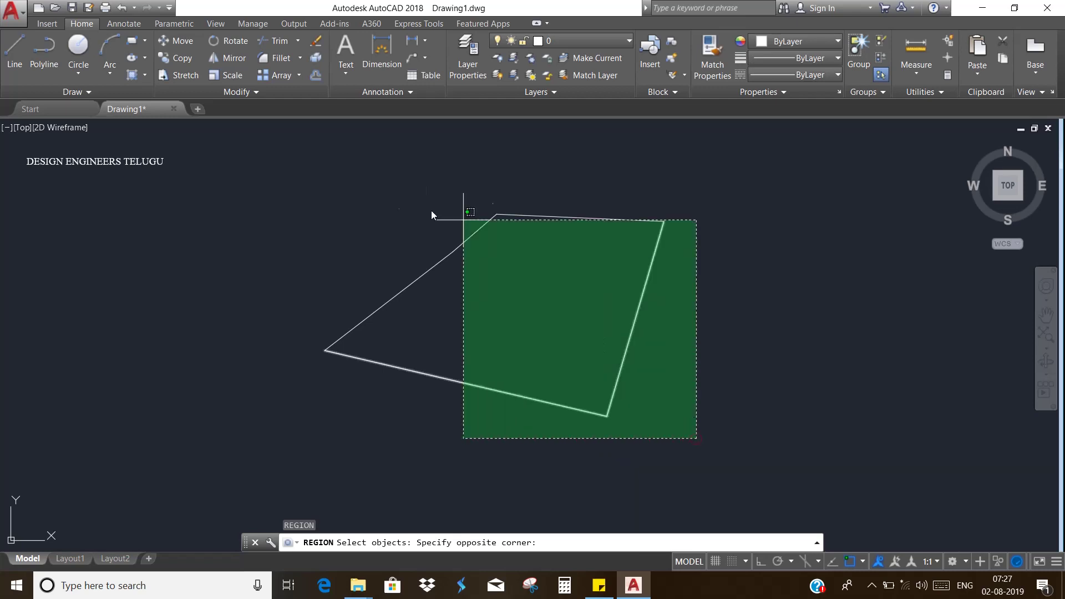
pyautogui.click(343, 201)
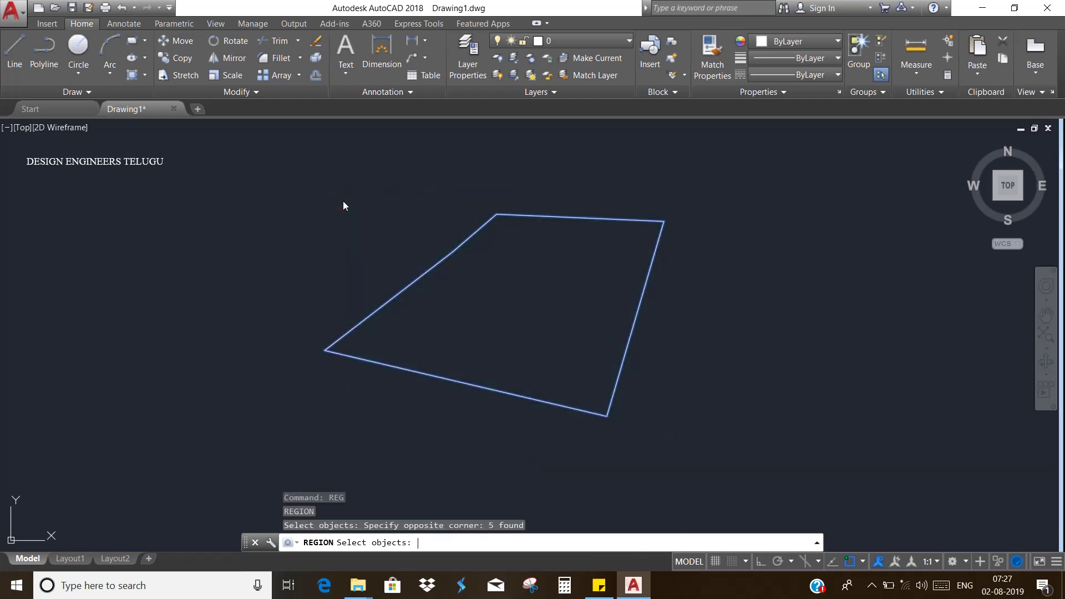
pyautogui.press('Return')
# Select the region several times to confirm it is a single object
pyautogui.click(757, 371)
pyautogui.click(633, 340)
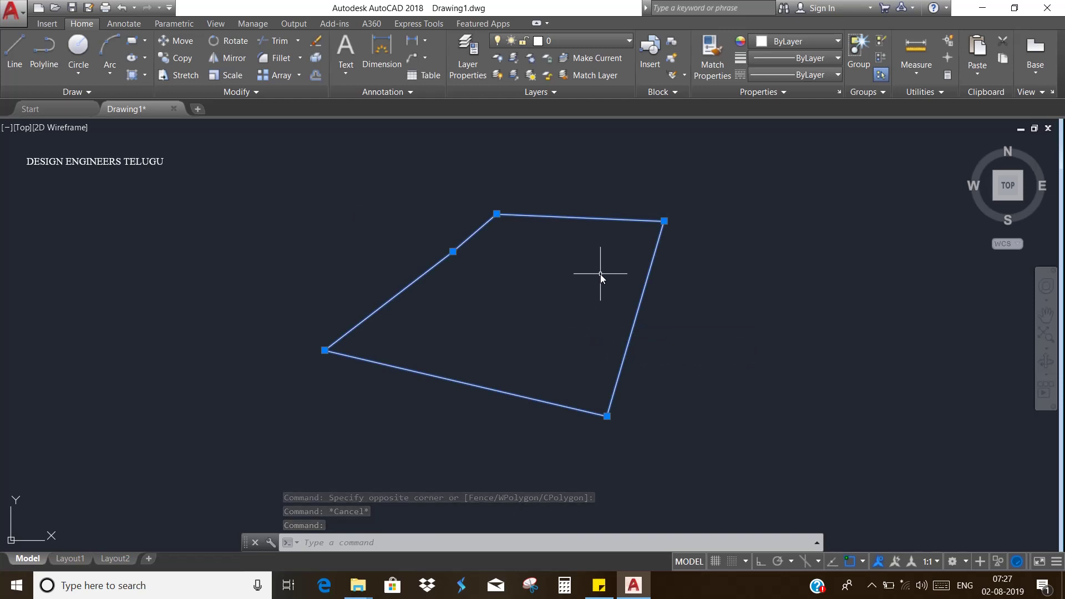
pyautogui.press('Escape')
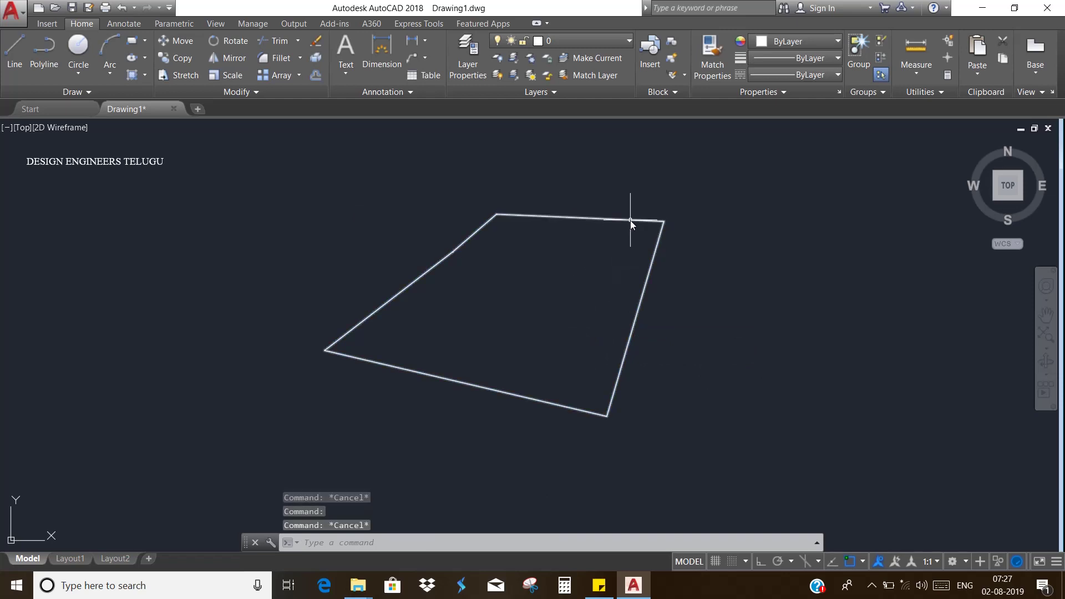
pyautogui.click(630, 221)
pyautogui.press('Escape')
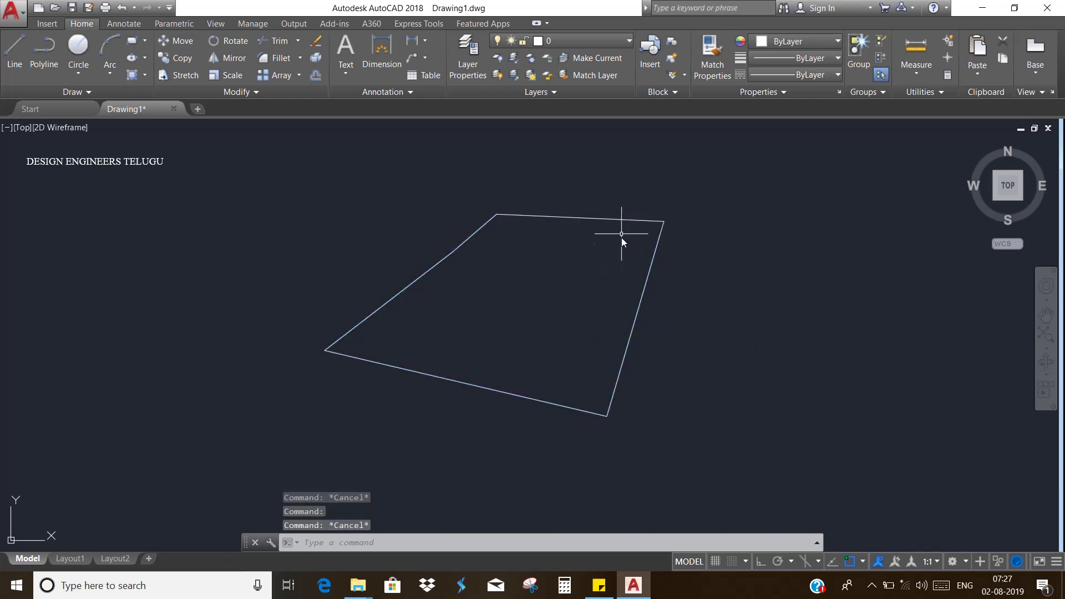
pyautogui.click(623, 220)
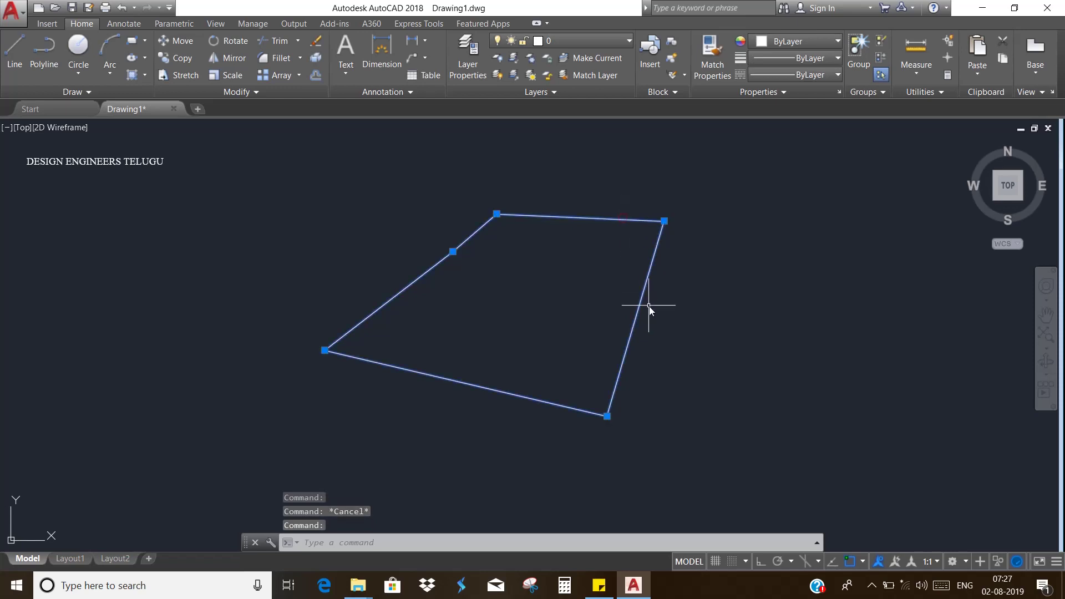
pyautogui.press('Escape')
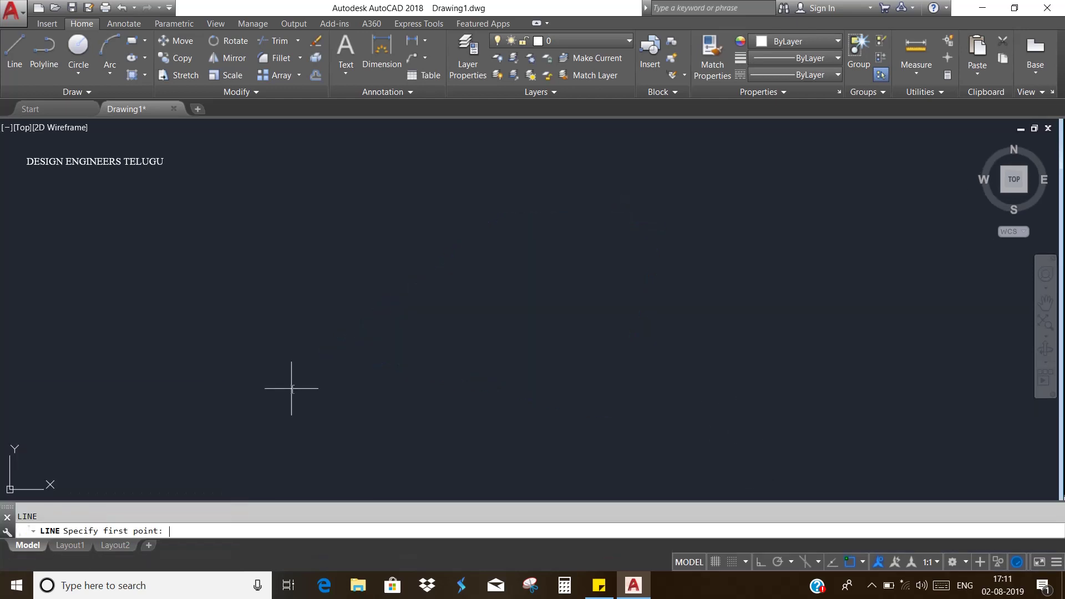
# Draw a five-sided line outline with a V-notch dipping into its top edge
pyautogui.click(350, 222)
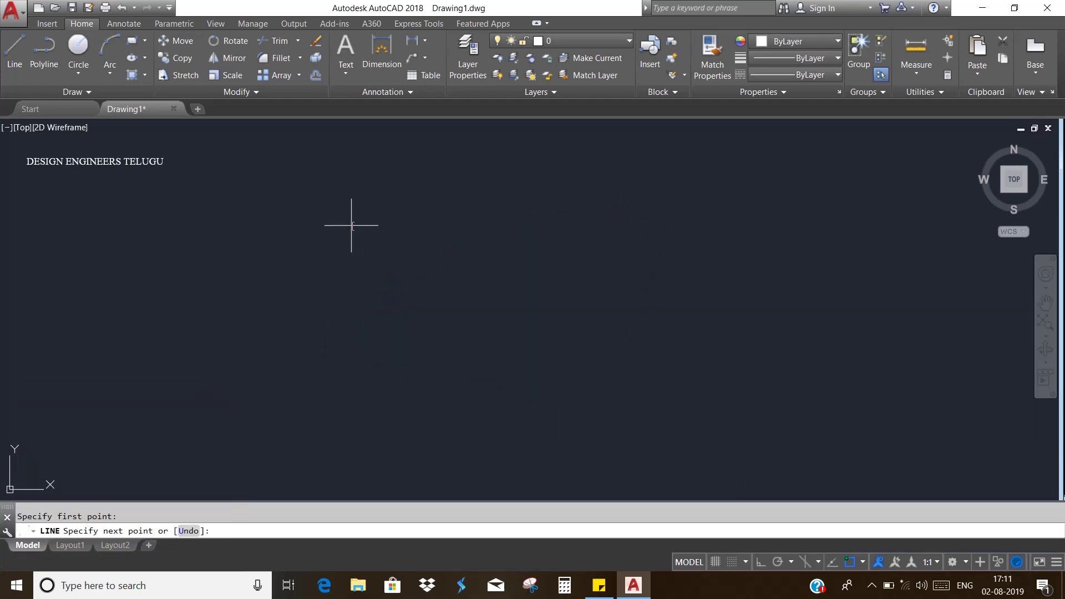
pyautogui.click(318, 425)
pyautogui.click(668, 413)
pyautogui.click(636, 199)
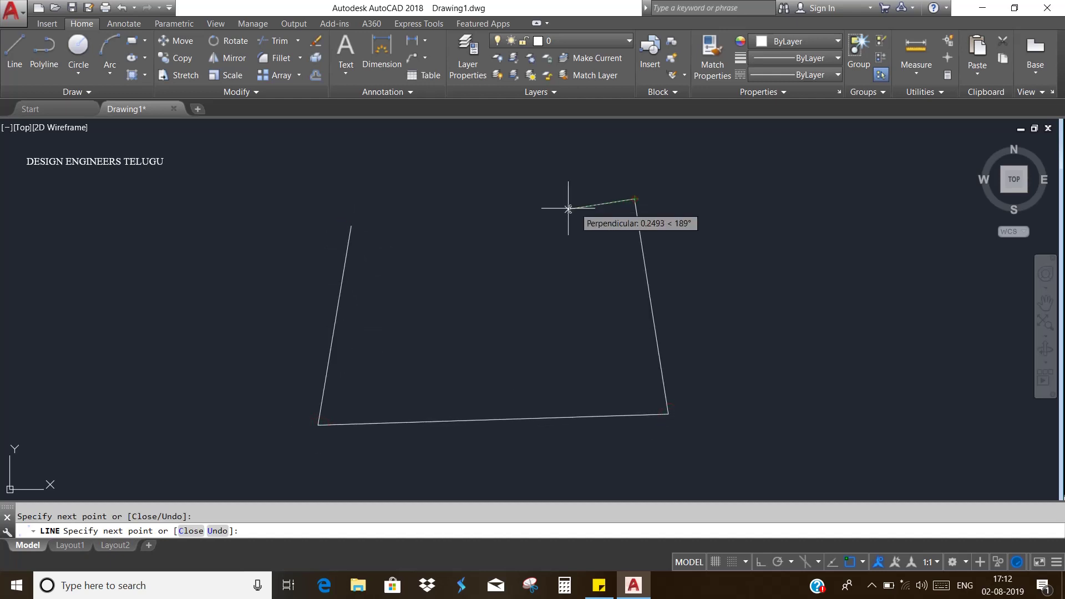
pyautogui.click(465, 283)
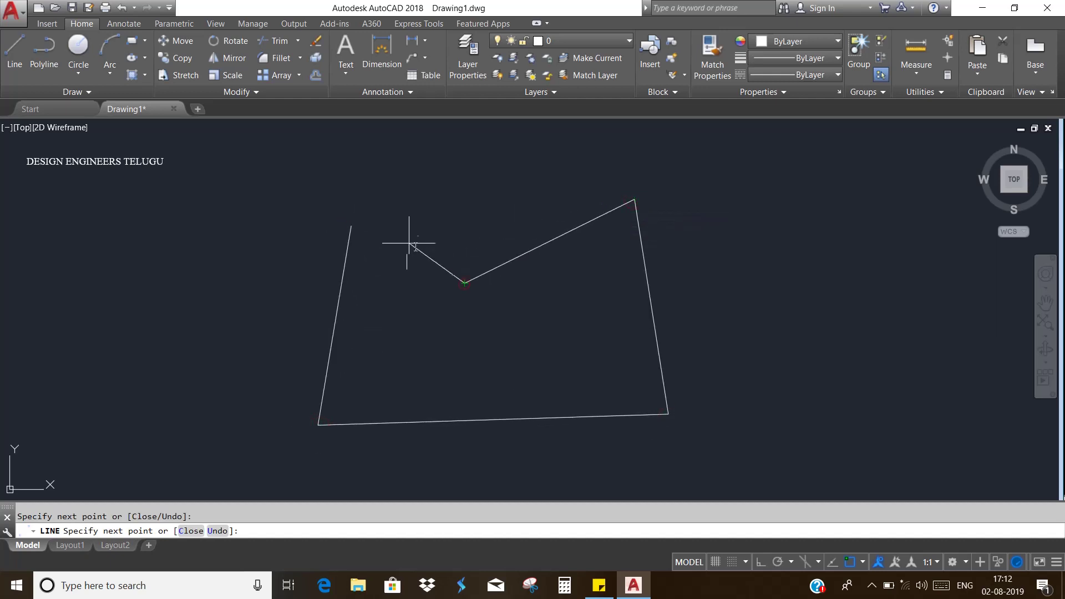
pyautogui.click(353, 228)
pyautogui.press('Escape')
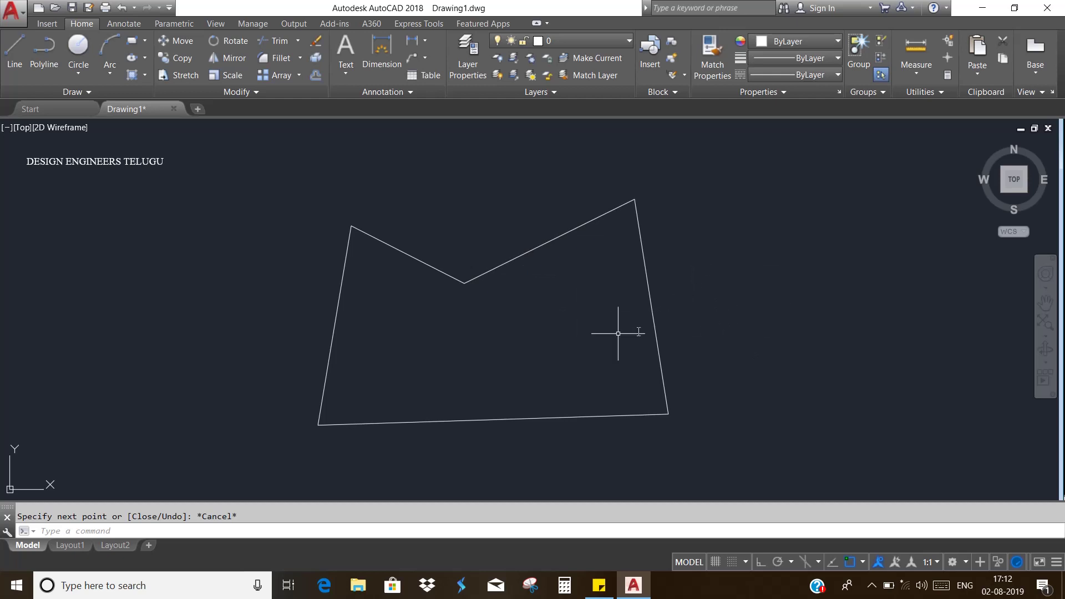
# Check the notch's slope edges, then switch to the southwest isometric view
pyautogui.click(577, 247)
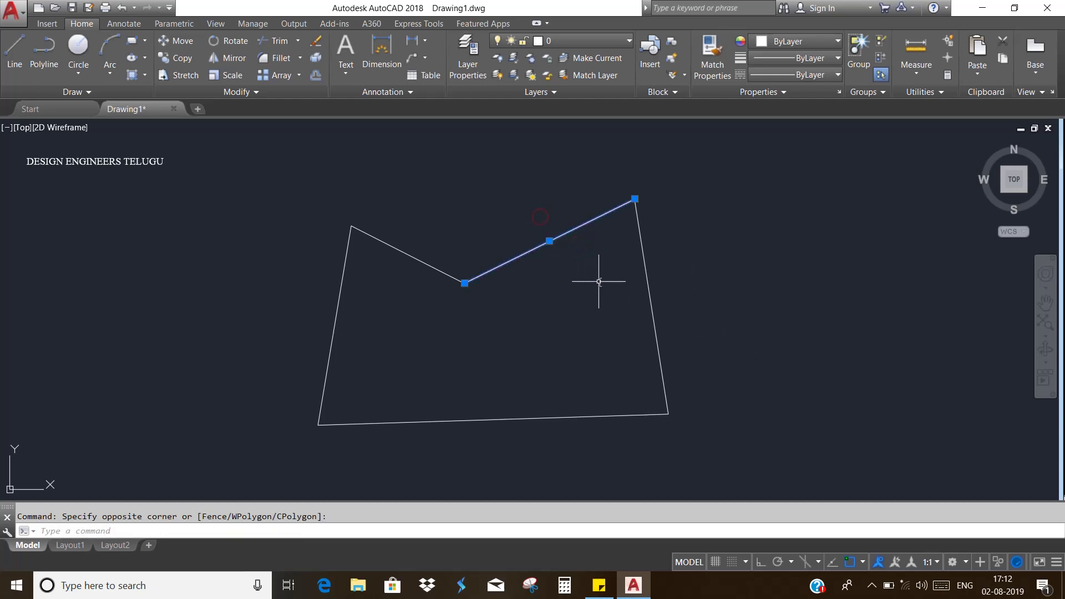
pyautogui.press('Escape')
pyautogui.click(435, 236)
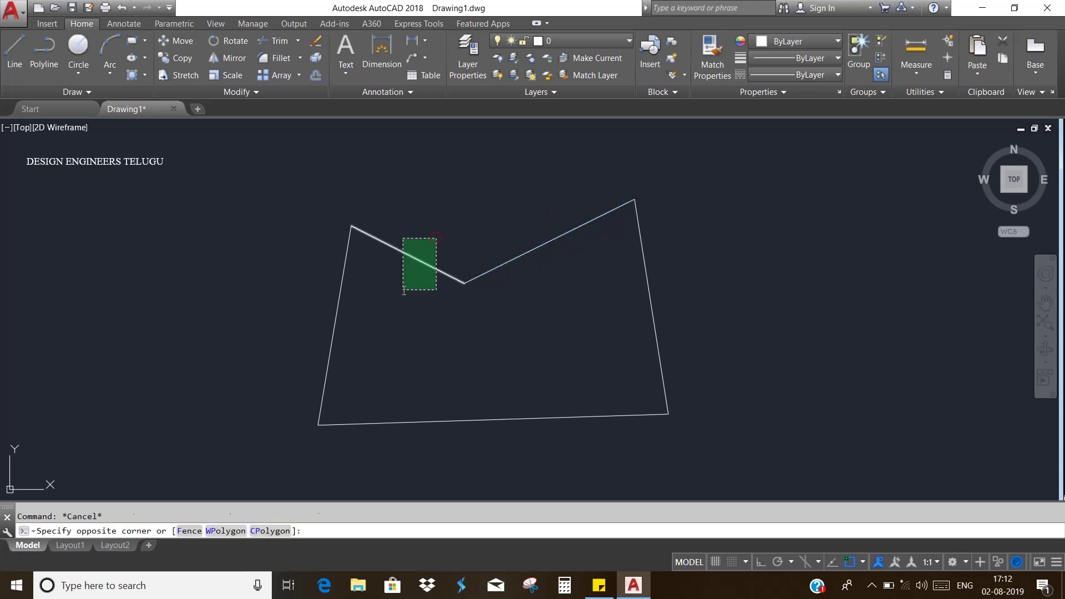
pyautogui.press('Escape')
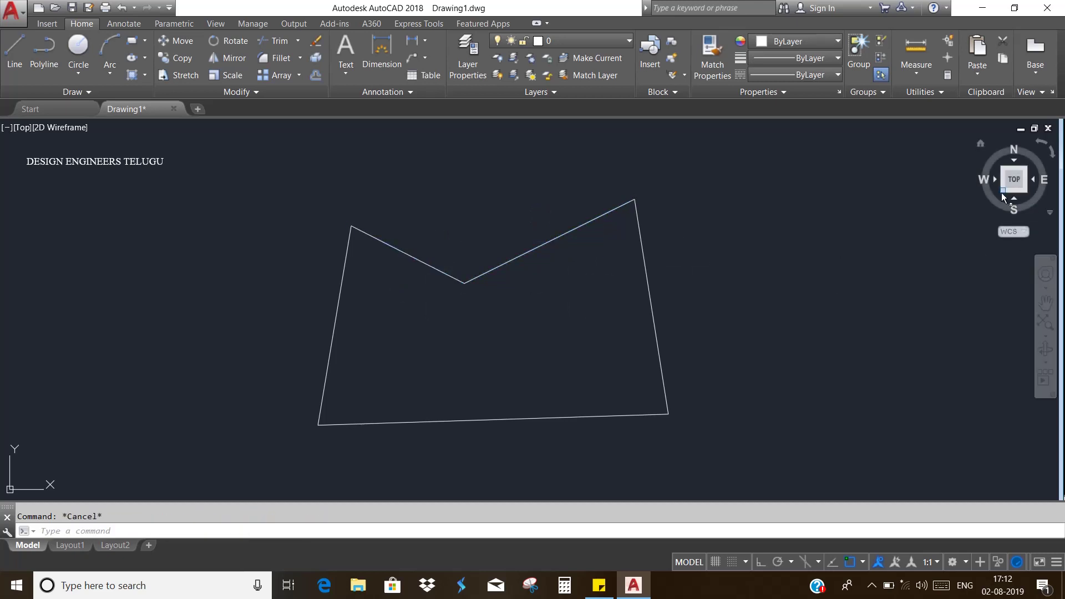
pyautogui.click(1002, 191)
# Extrude the notched outline's lines upward into thin open walls
pyautogui.write('E')
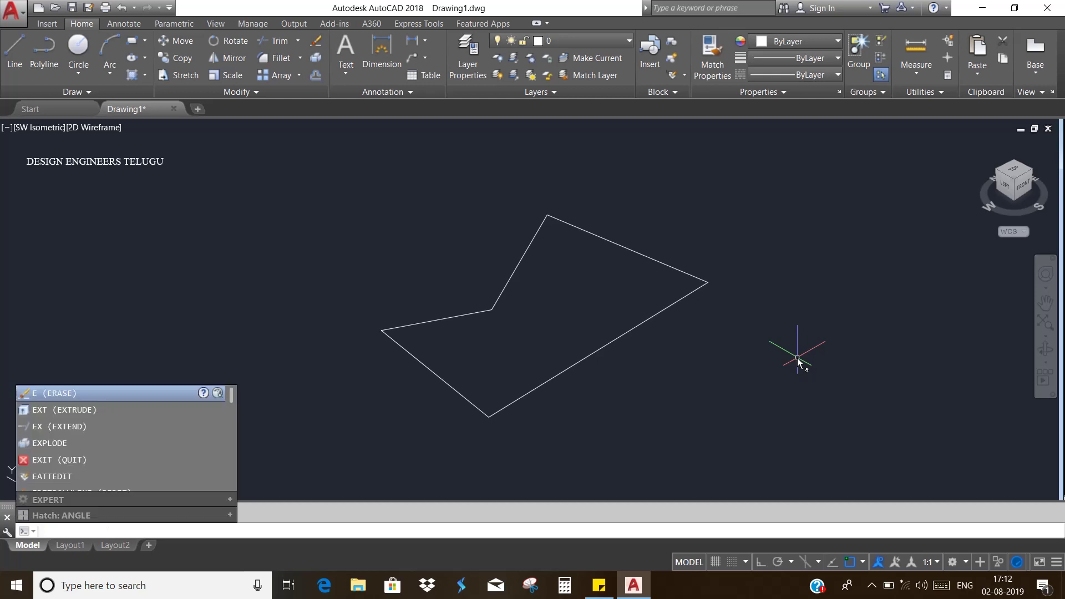
pyautogui.write('ext')
pyautogui.press('Return')
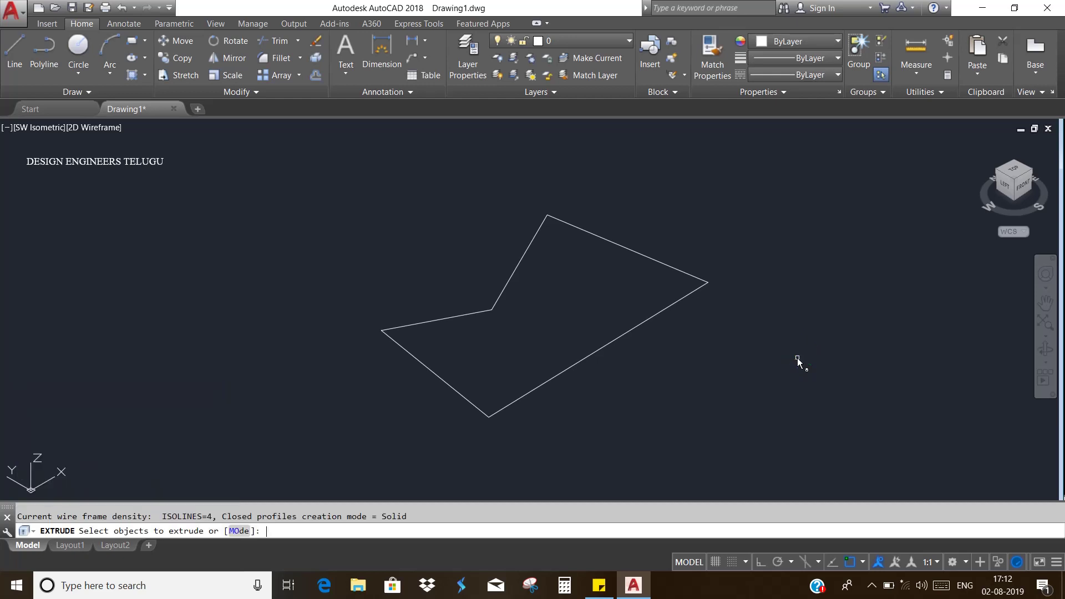
pyautogui.click(708, 361)
pyautogui.click(497, 259)
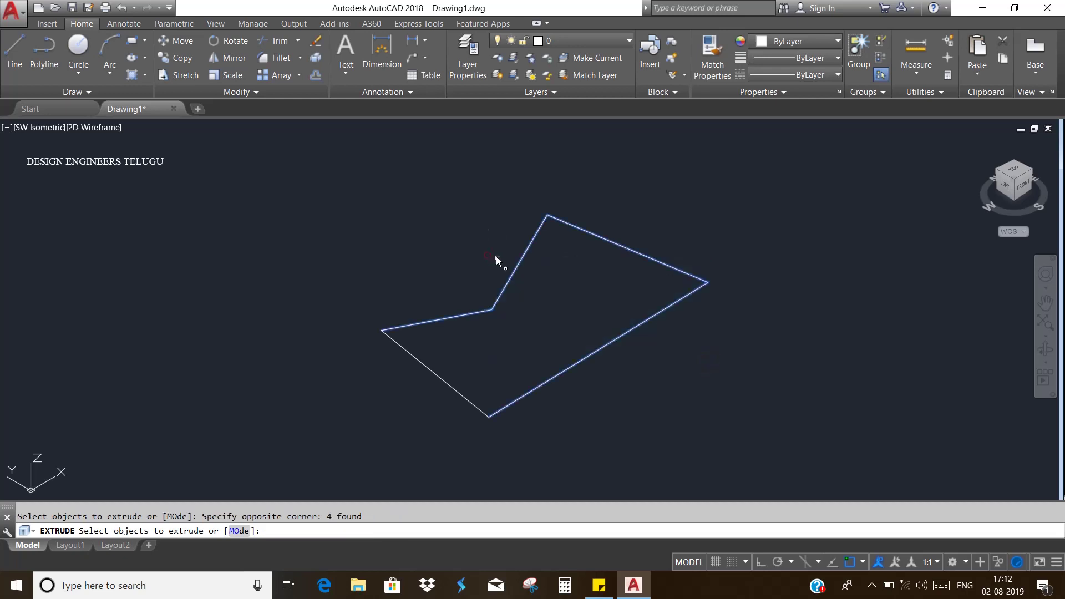
pyautogui.click(399, 347)
pyautogui.press('Return')
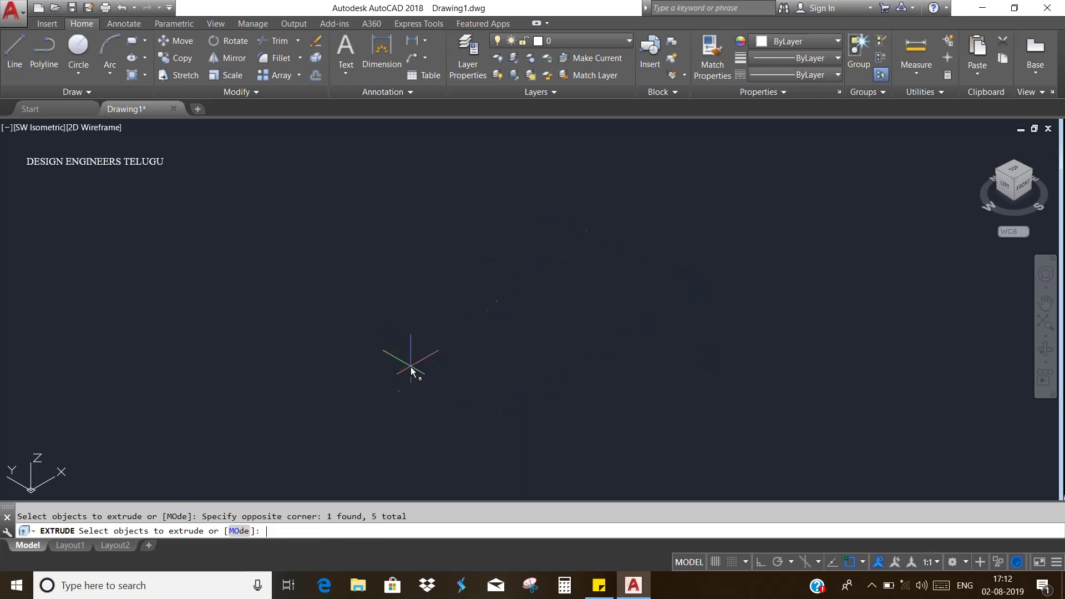
pyautogui.click(636, 351)
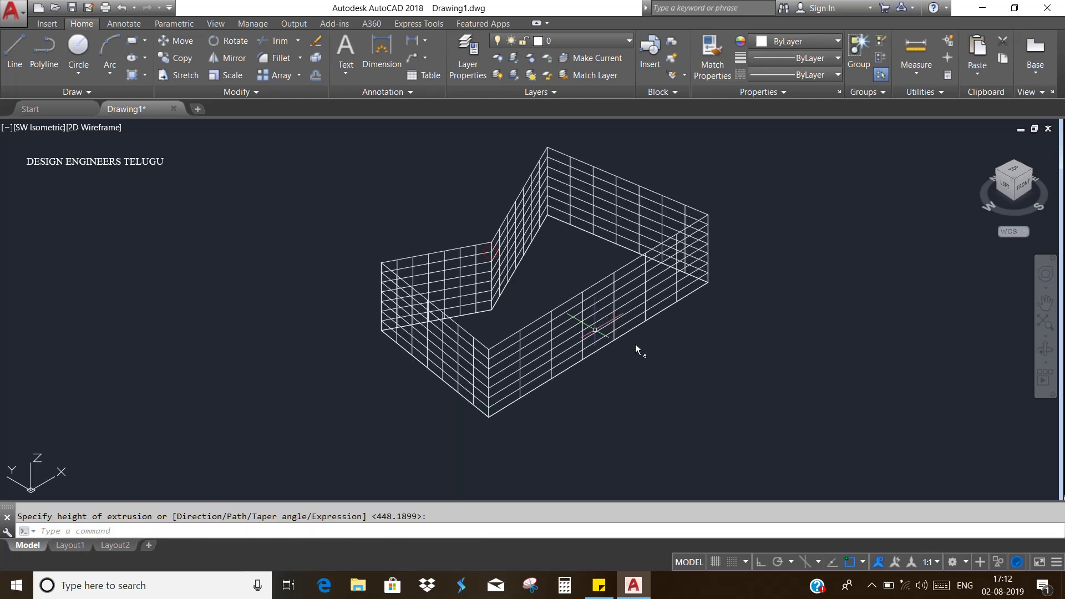
# Switch the visual style to Realistic and view the shape from the top
pyautogui.click(97, 128)
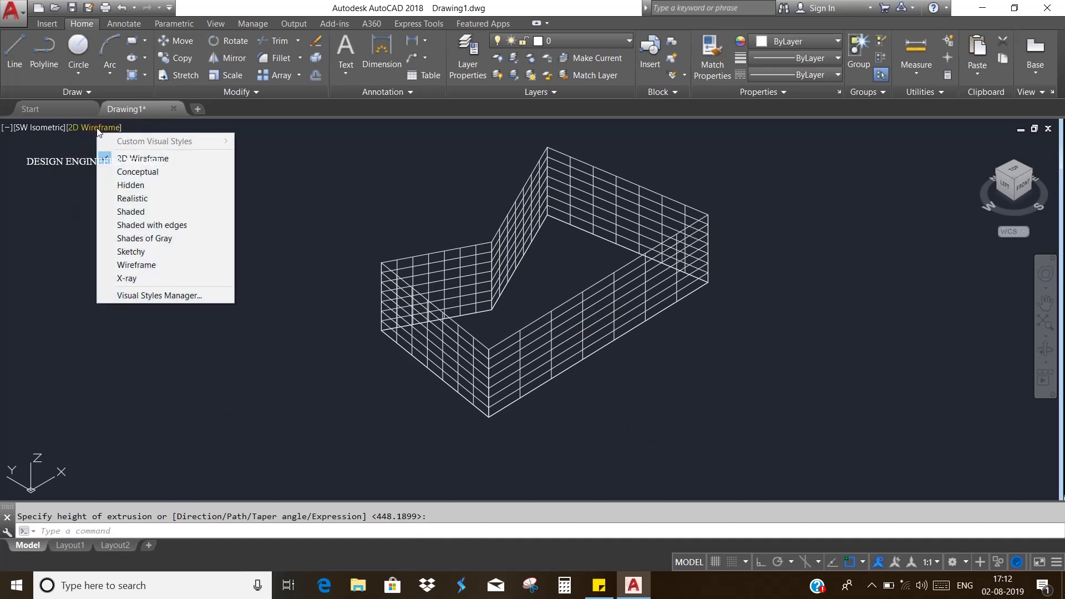
pyautogui.click(135, 199)
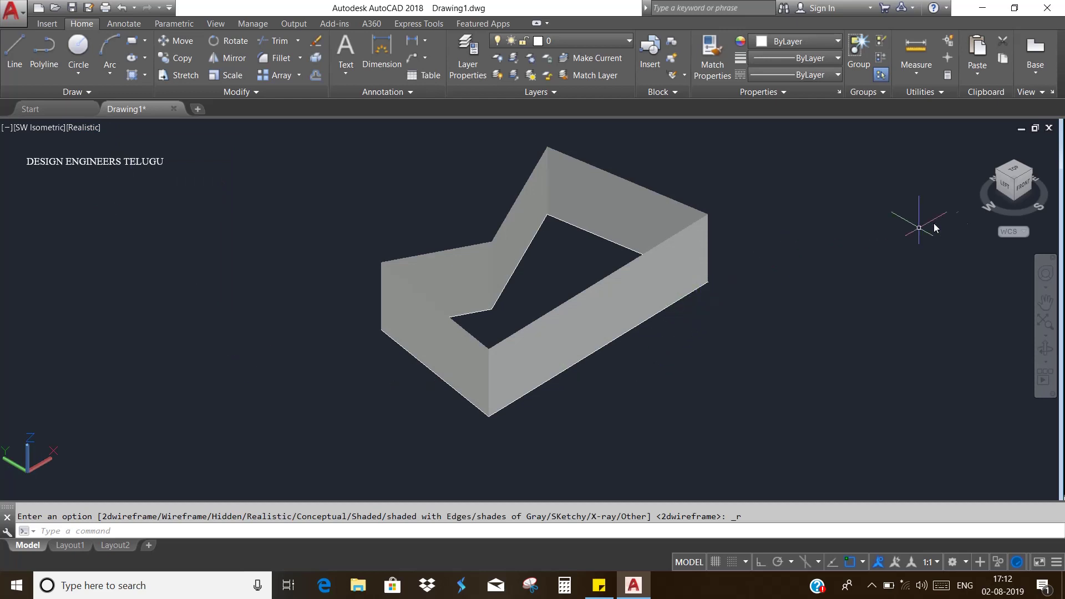
pyautogui.click(1013, 171)
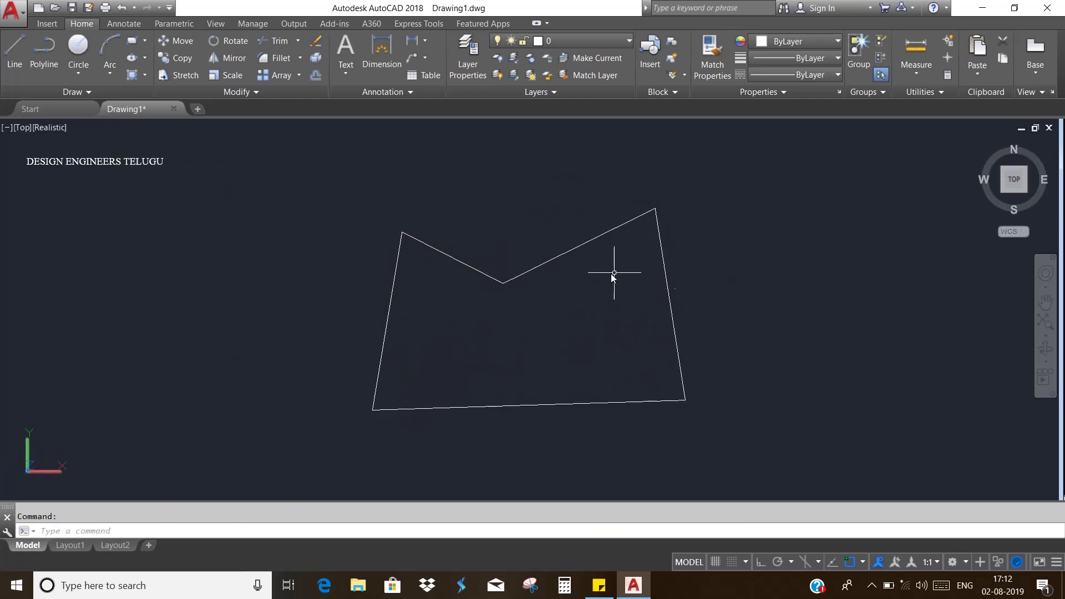
pyautogui.moveTo(1014, 180)
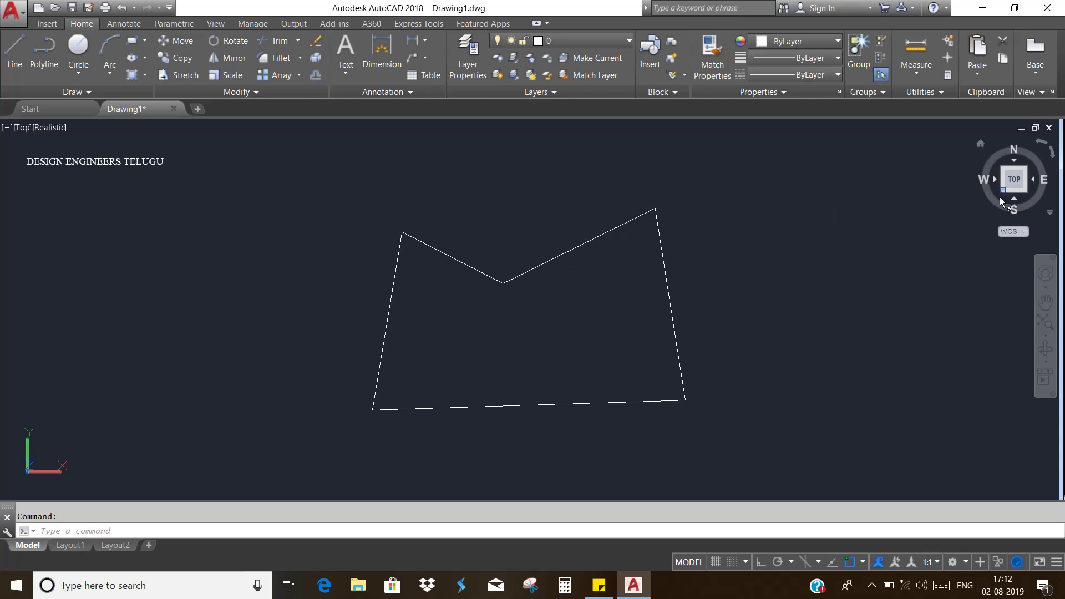
# Undo the wall extrusion and return to the Top view
pyautogui.click(1003, 190)
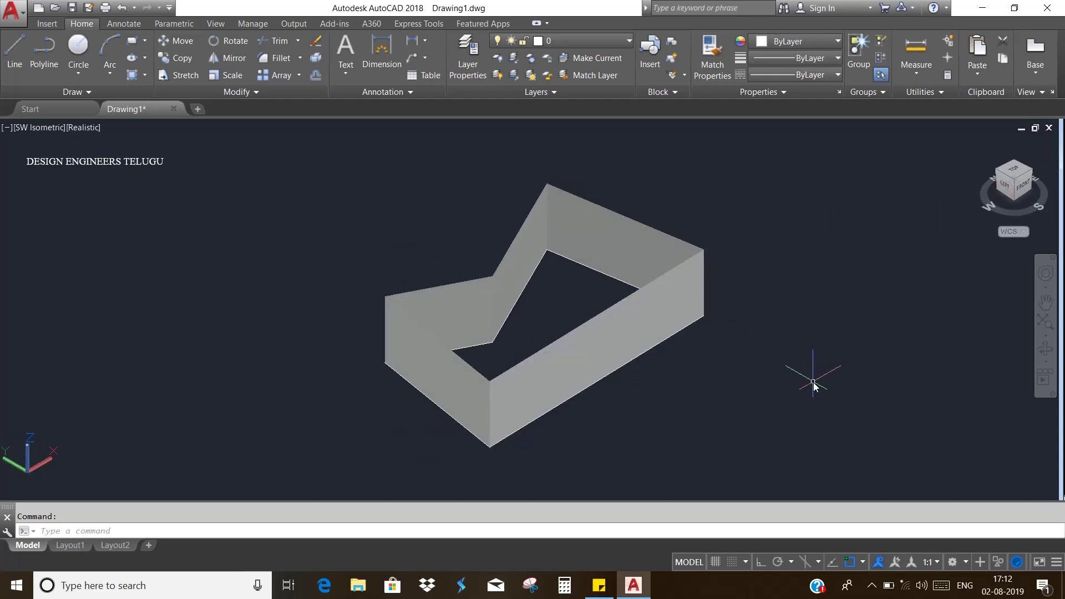
pyautogui.hotkey('ctrl', 'z')
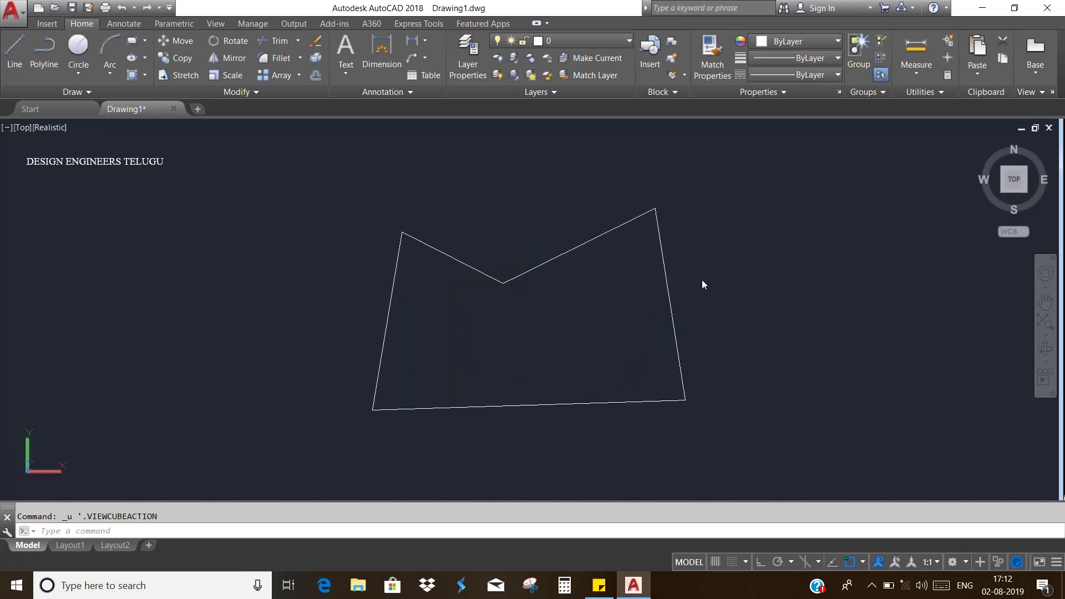
pyautogui.hotkey('ctrl', 'z')
pyautogui.hotkey('ctrl', 'z')
pyautogui.hotkey('ctrl', 'z')
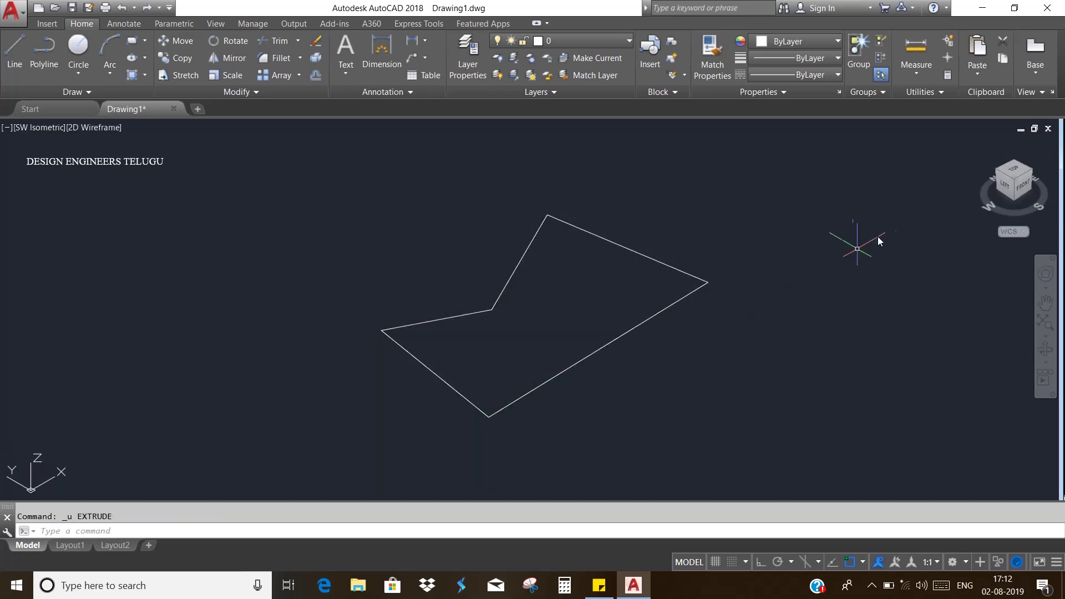
pyautogui.moveTo(1013, 185)
pyautogui.click(1013, 173)
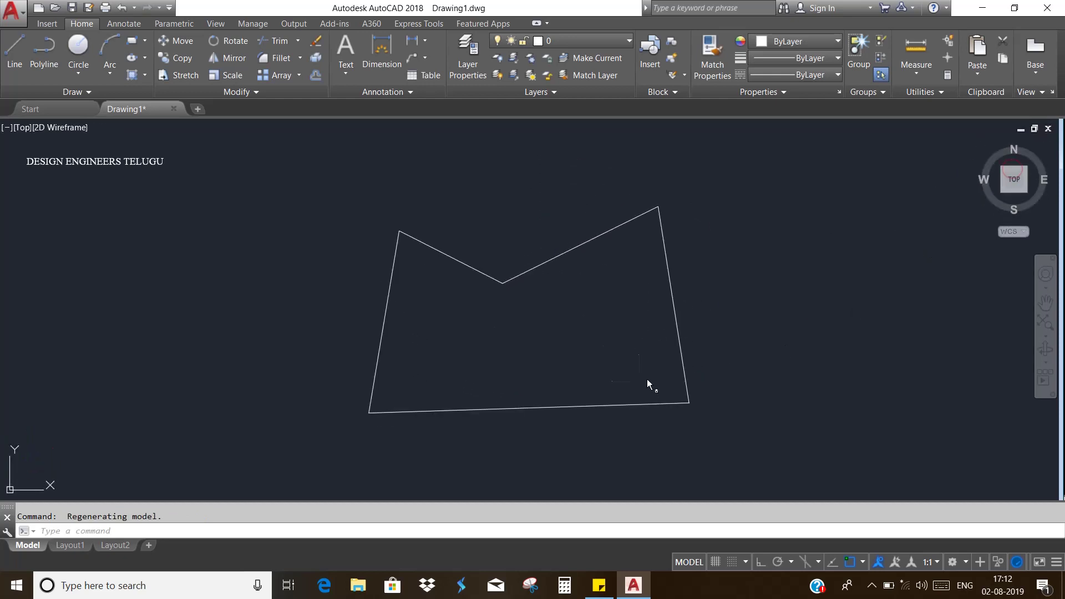
# Convert the five edges of the notched outline into a single region
pyautogui.write('r')
pyautogui.write('egi')
pyautogui.press('Return')
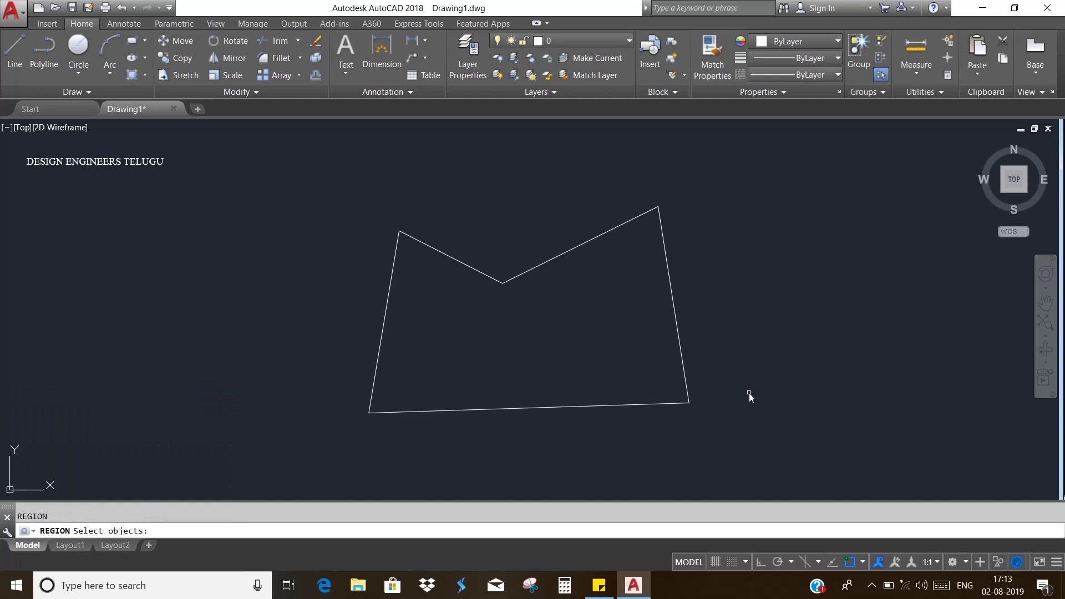
pyautogui.click(757, 427)
pyautogui.click(349, 213)
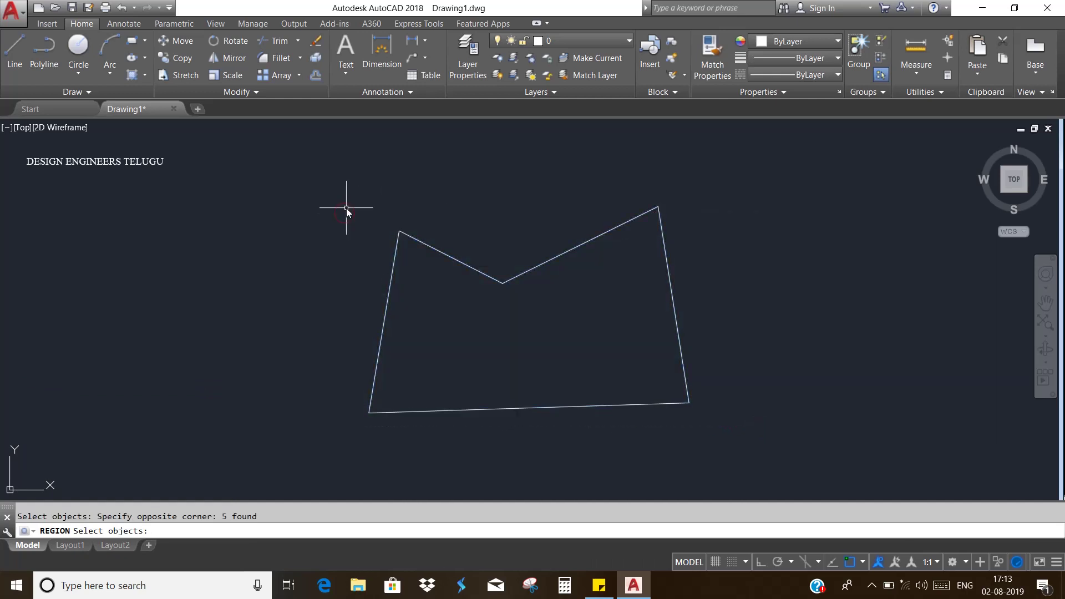
pyautogui.press('Return')
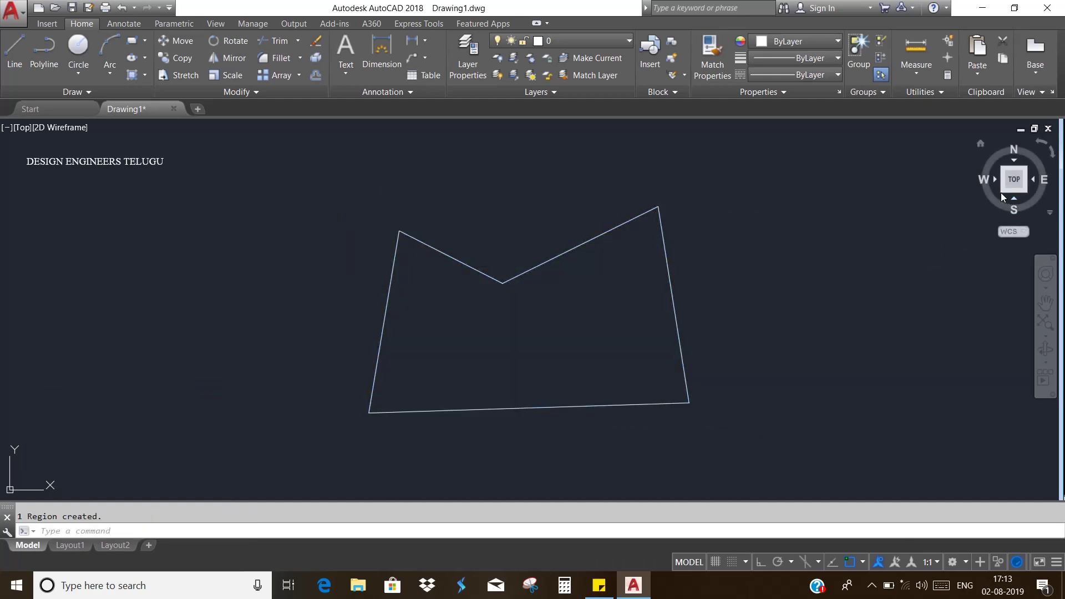
# Extrude the notched region into a solid block in the isometric view
pyautogui.click(1001, 192)
pyautogui.write('ext')
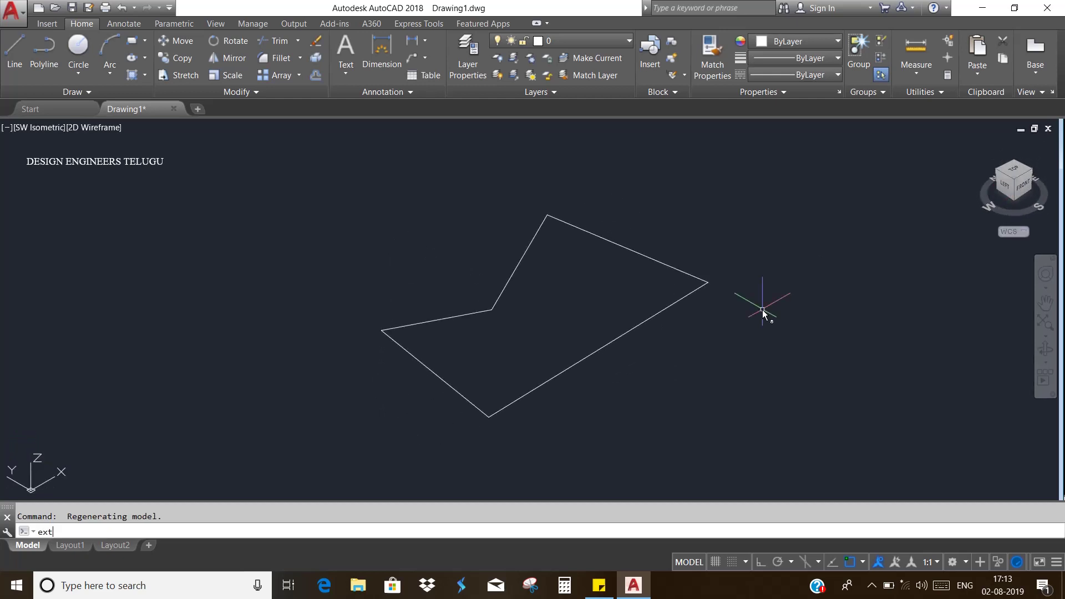
pyautogui.press('Return')
pyautogui.click(710, 344)
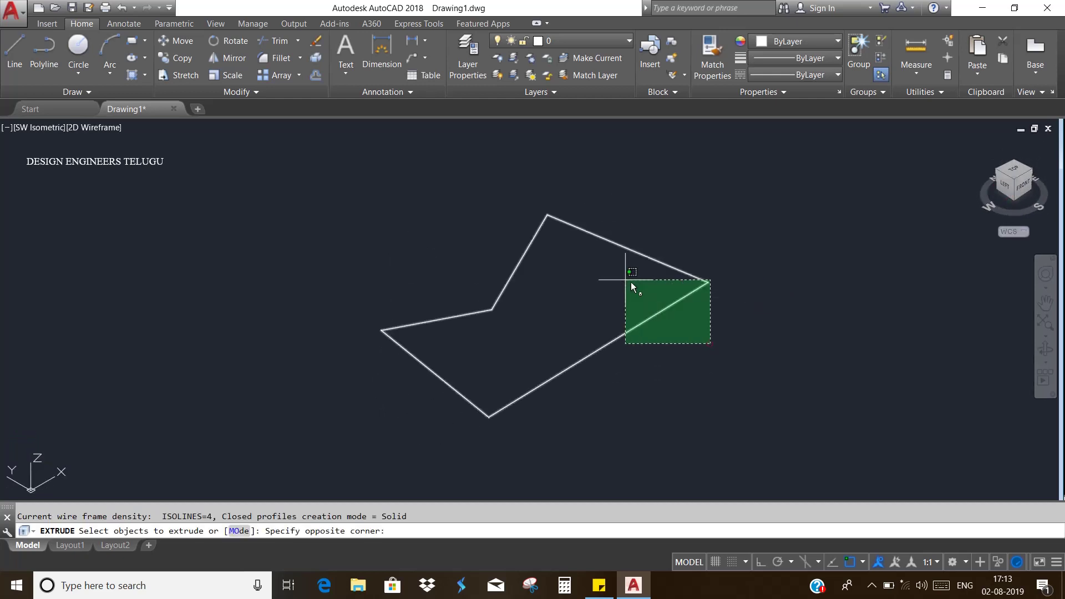
pyautogui.click(605, 272)
pyautogui.press('Return')
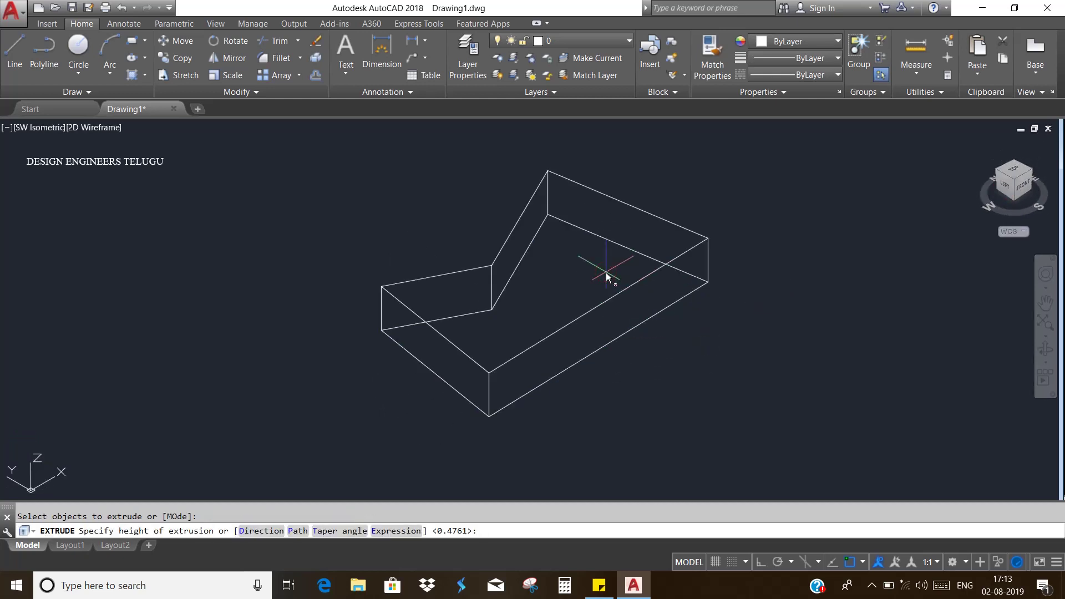
pyautogui.click(613, 239)
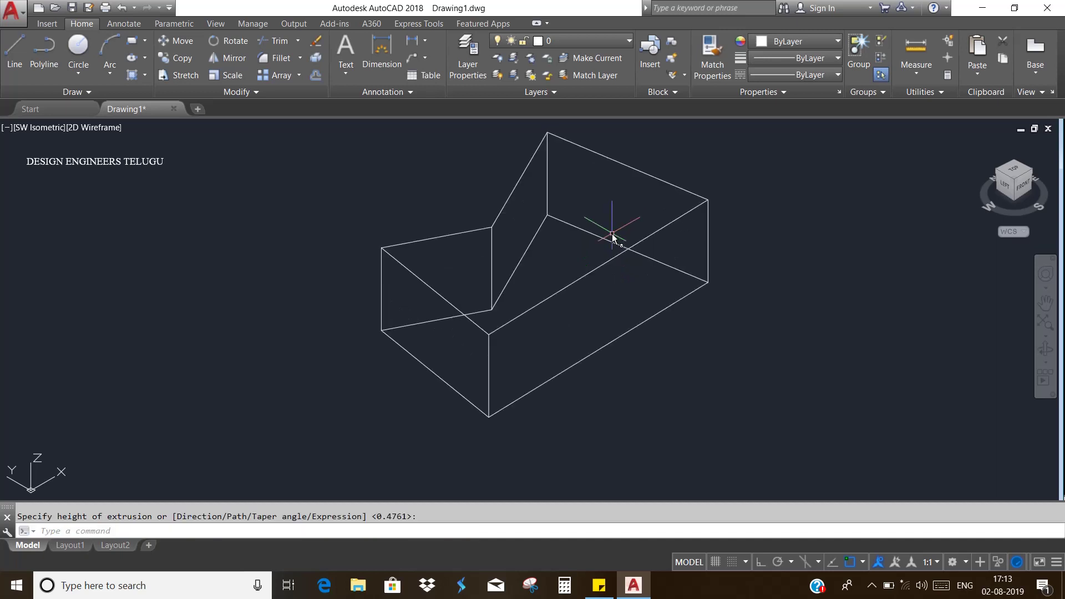
# Shade the block in the Realistic style and view it from the top
pyautogui.click(87, 129)
pyautogui.click(131, 198)
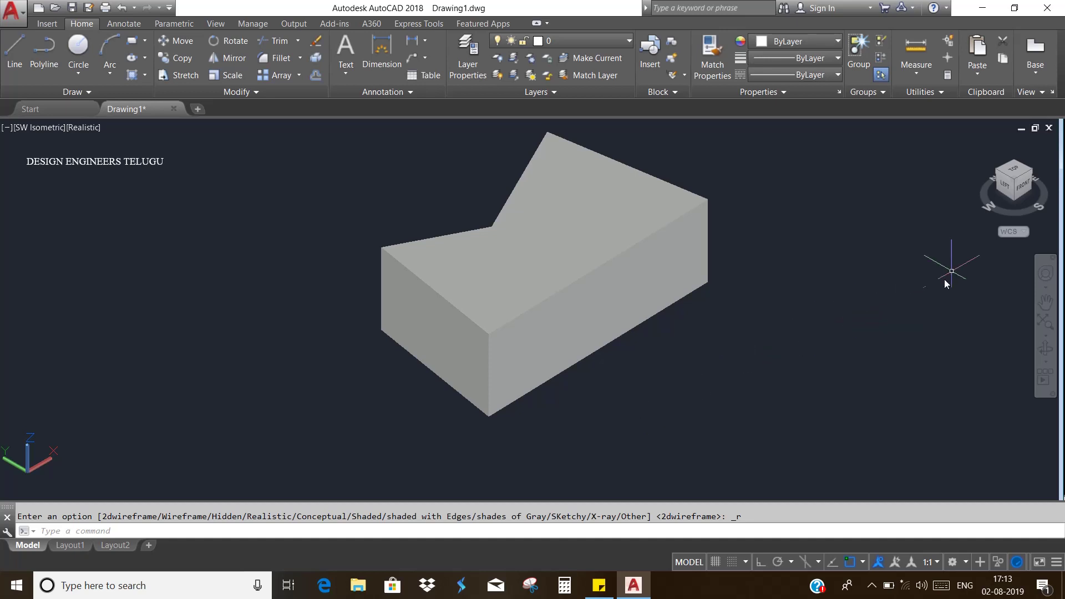
pyautogui.click(1011, 168)
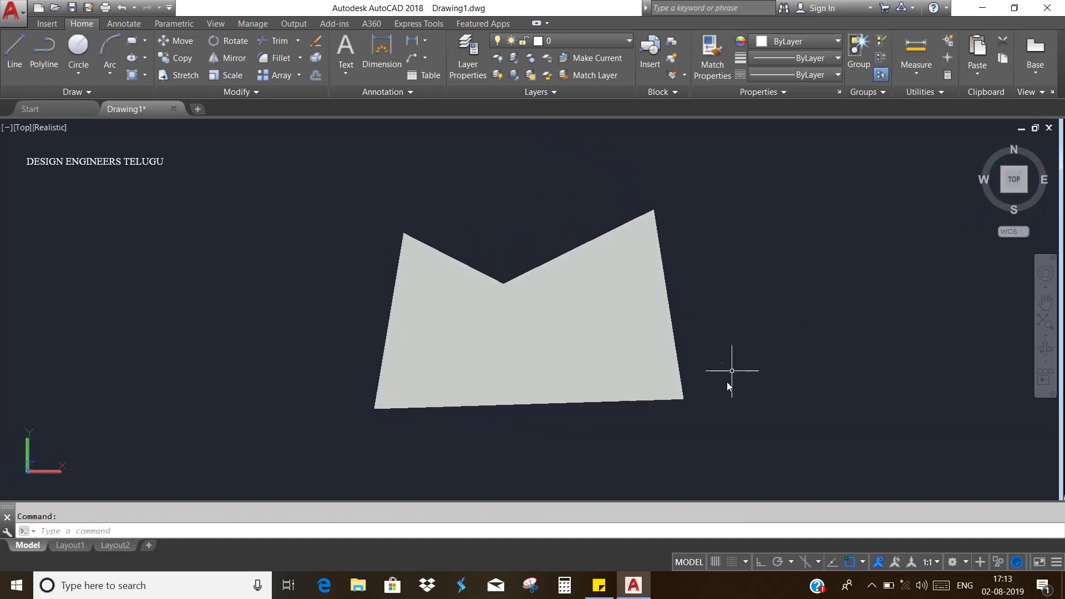
pyautogui.click(747, 445)
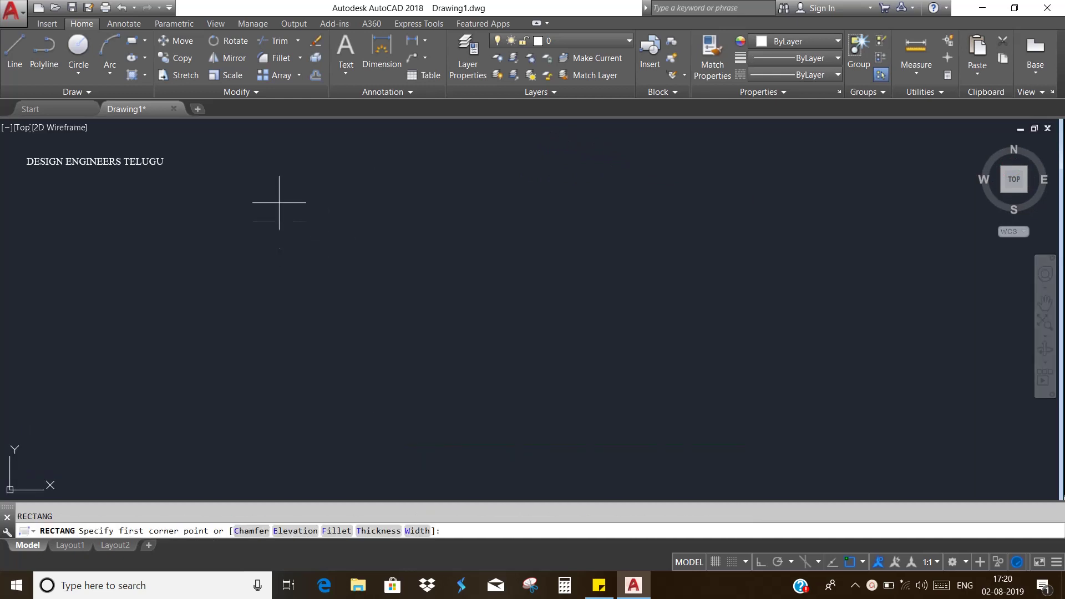
# Draw two rectangles, the second extending down from the first's lower-left corner
pyautogui.click(280, 188)
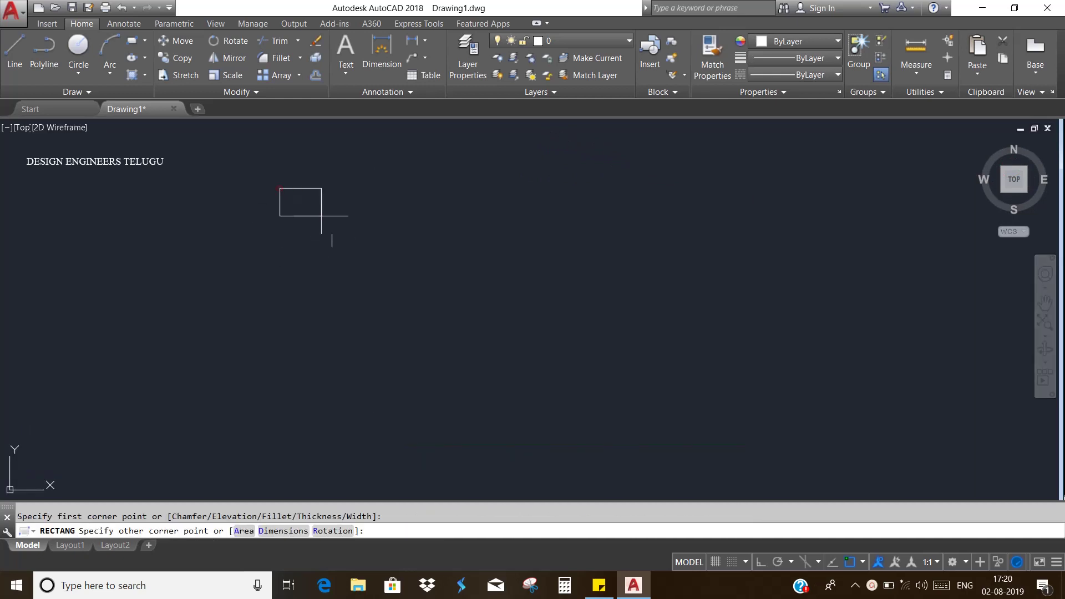
pyautogui.click(516, 319)
pyautogui.write('rec')
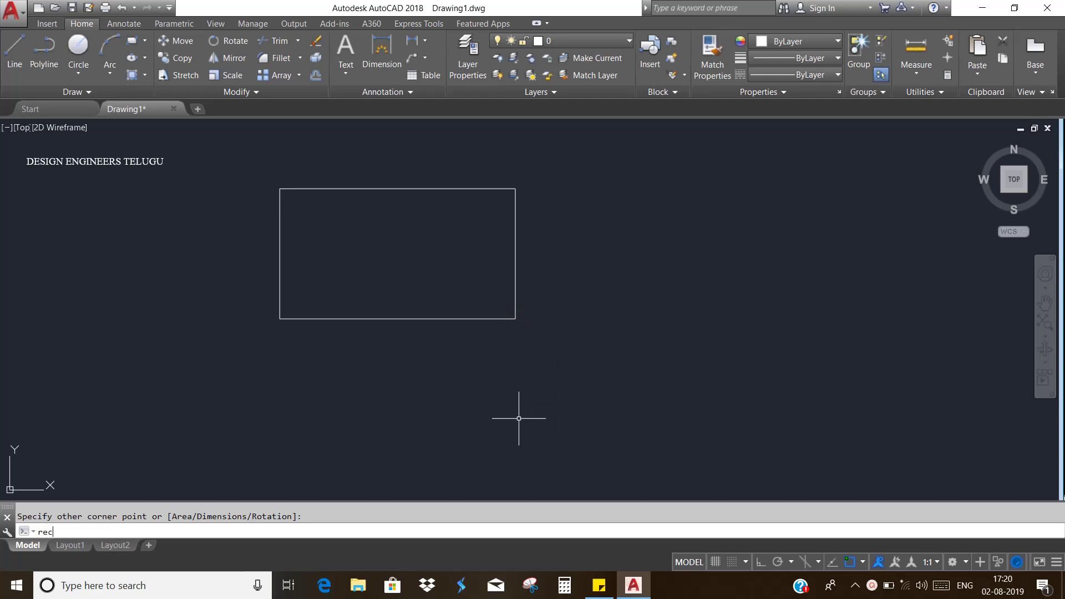
pyautogui.press('Return')
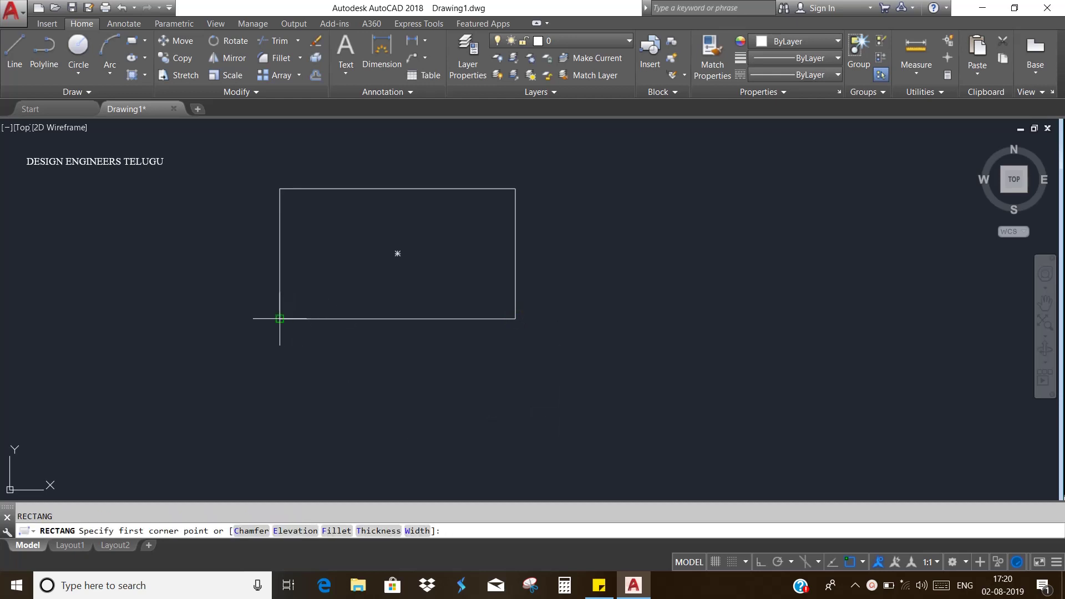
pyautogui.click(280, 318)
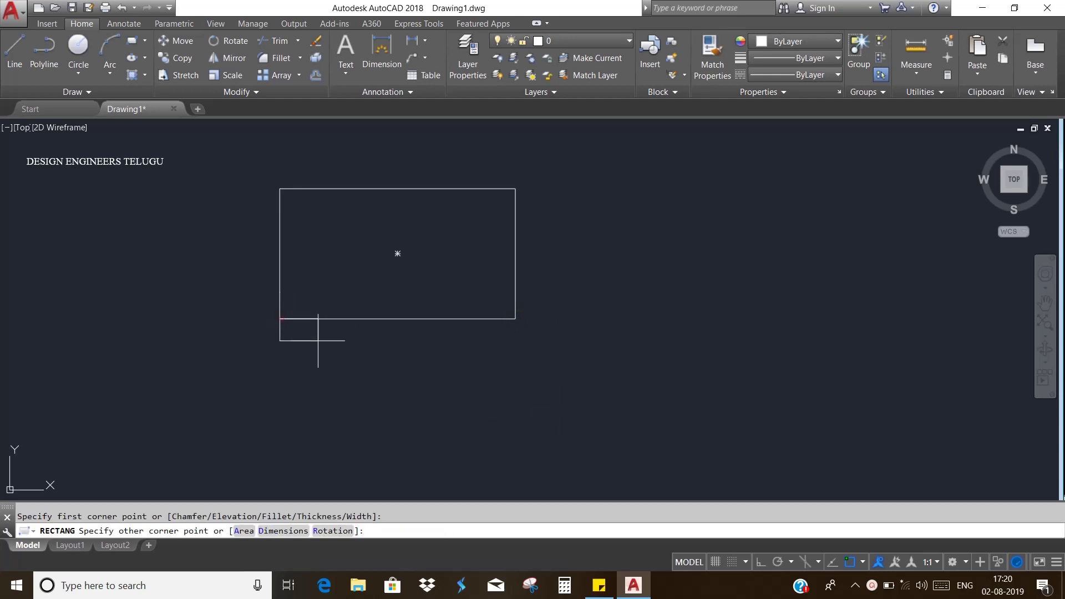
pyautogui.click(446, 424)
pyautogui.press('Escape')
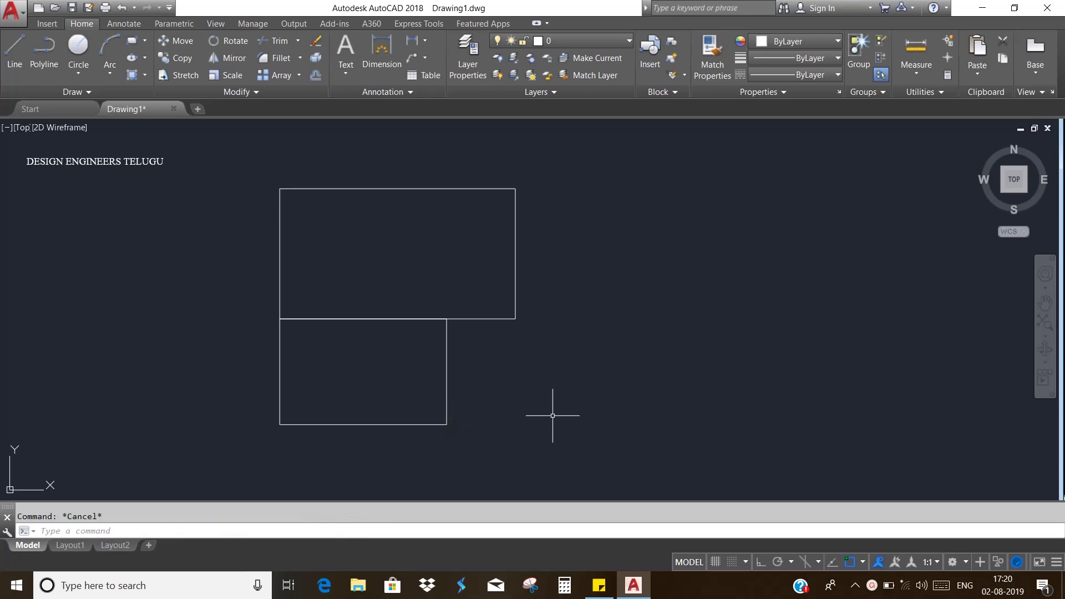
# Trim away the edge shared by the two rectangles
pyautogui.write('tr')
pyautogui.press('Return')
pyautogui.press('Return')
pyautogui.click(378, 328)
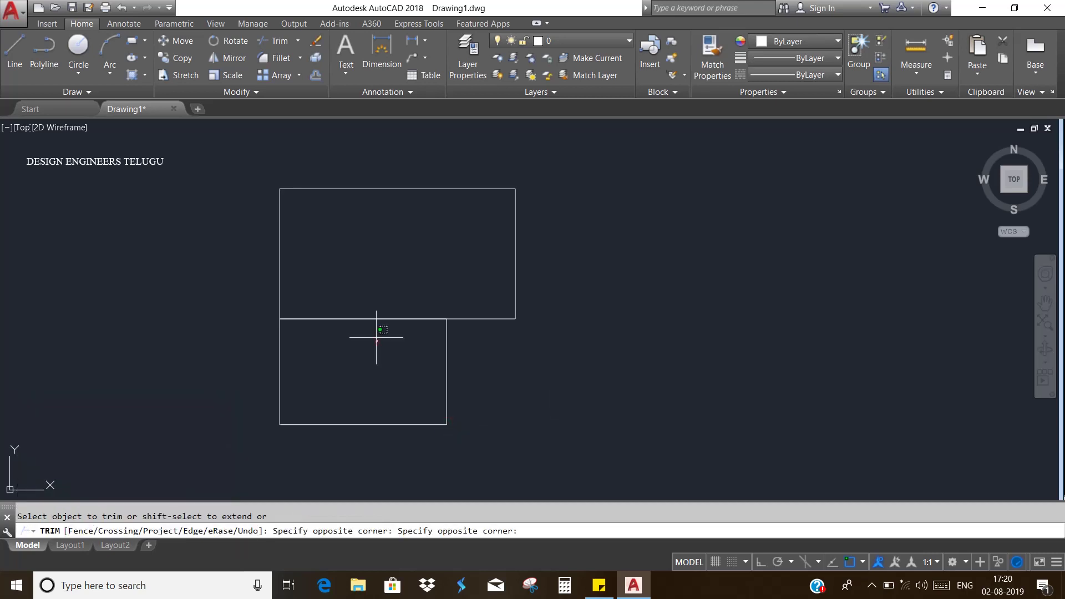
pyautogui.click(342, 283)
pyautogui.press('Escape')
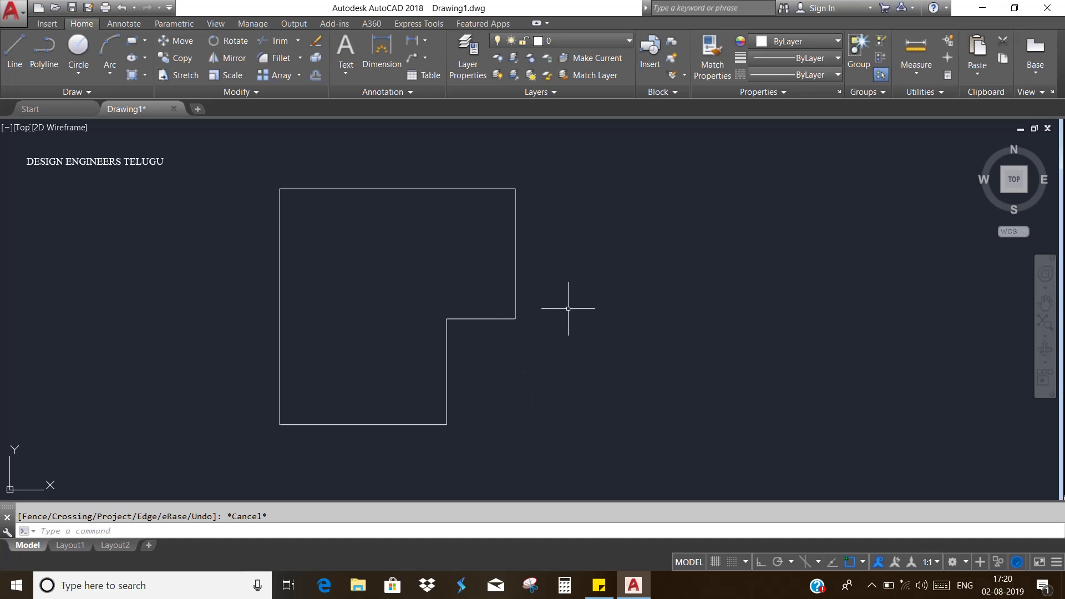
# Offset the upper and lower outlines inward to form the inner wall line
pyautogui.write('o')
pyautogui.press('Return')
pyautogui.press('Return')
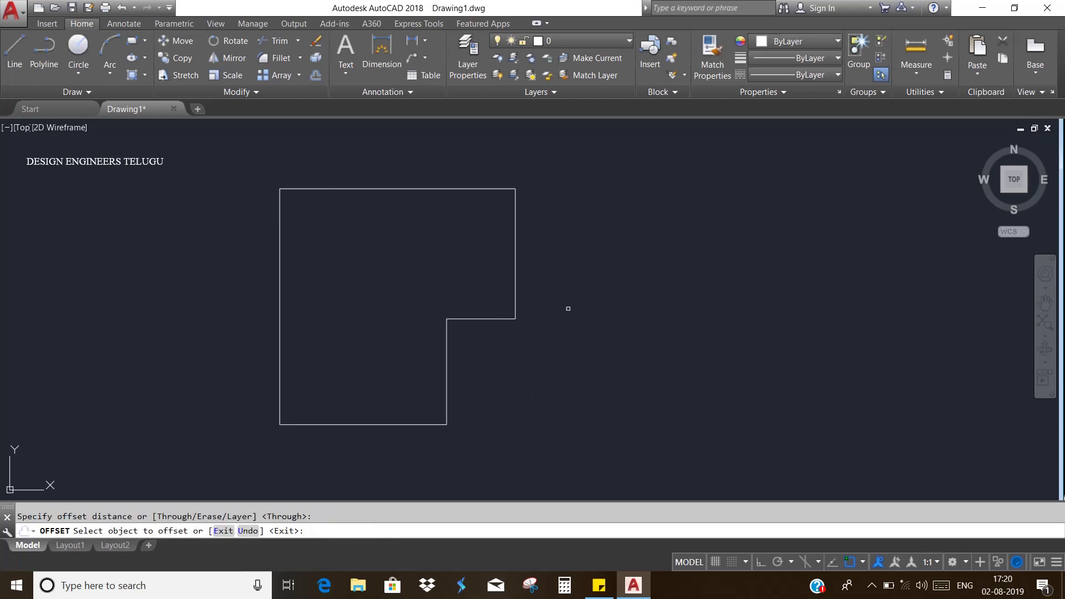
pyautogui.click(514, 227)
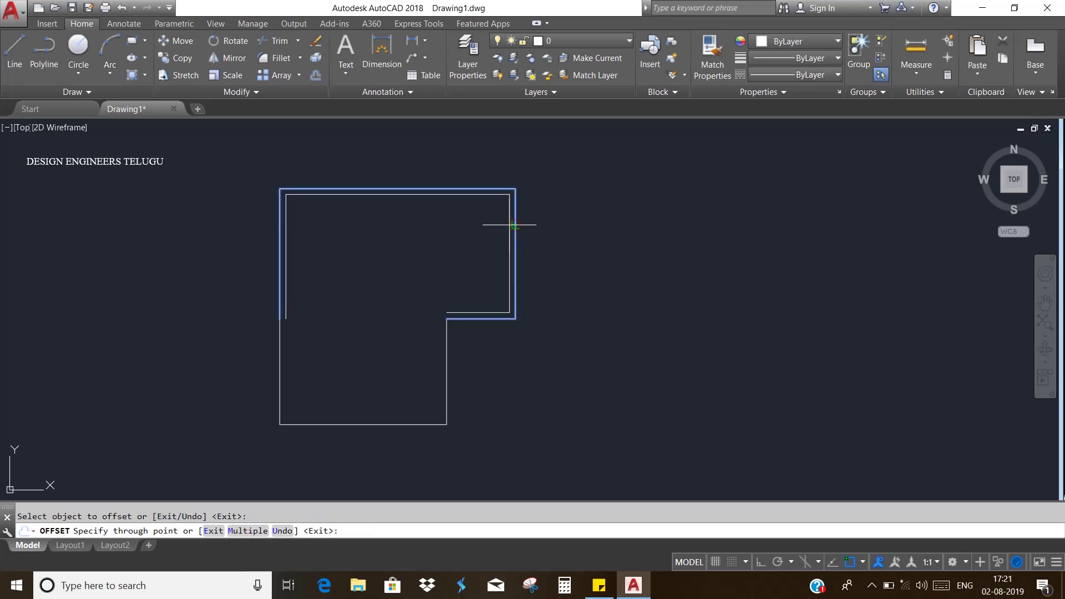
pyautogui.click(509, 230)
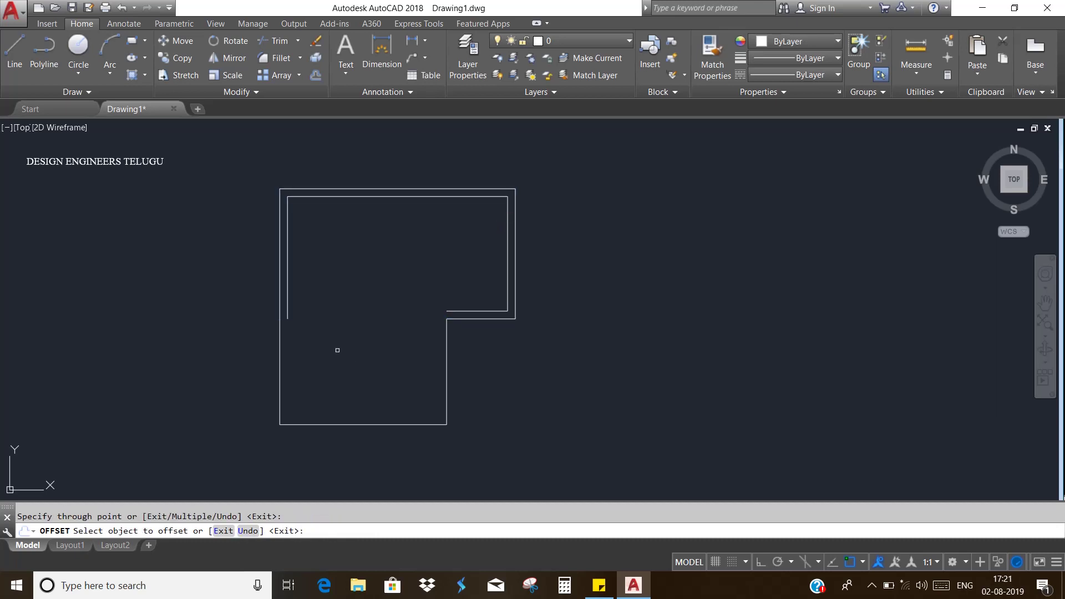
pyautogui.click(280, 341)
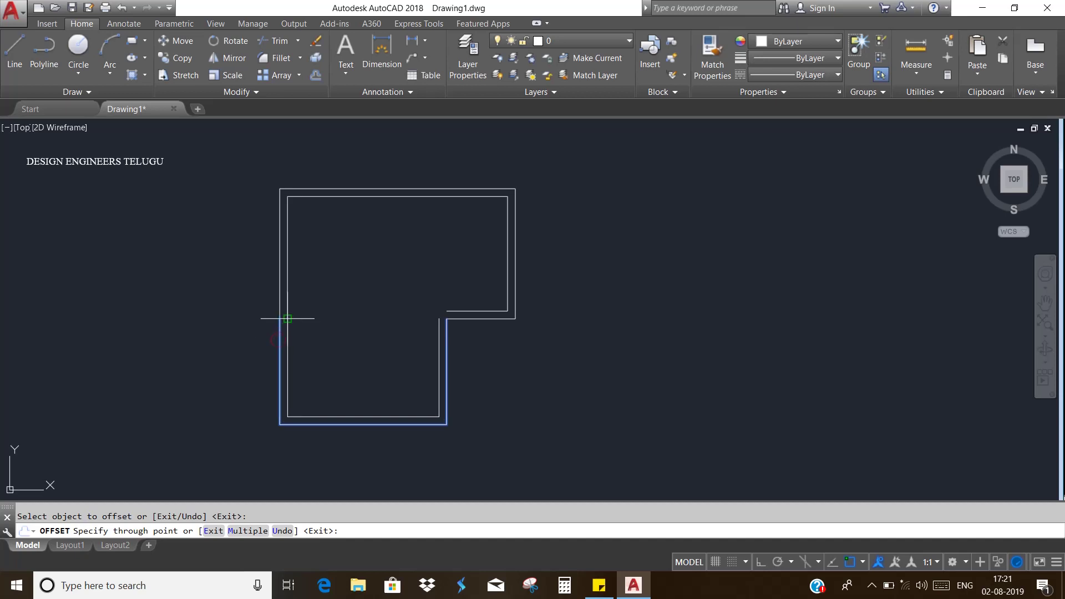
pyautogui.click(287, 318)
pyautogui.press('Escape')
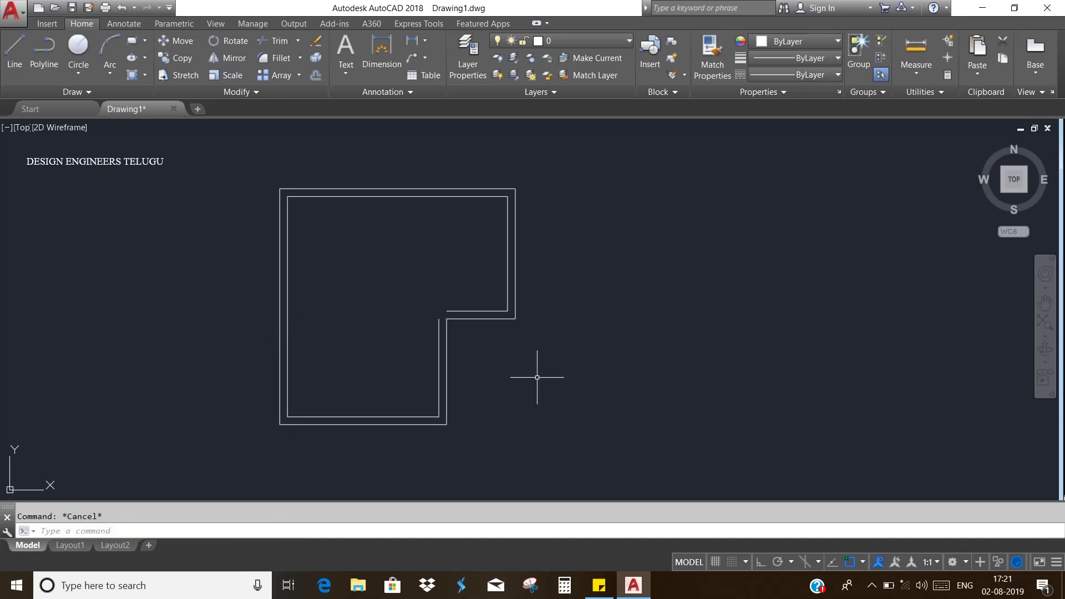
# Close the inner notch corner with a zero-radius fillet
pyautogui.write('f')
pyautogui.press('Return')
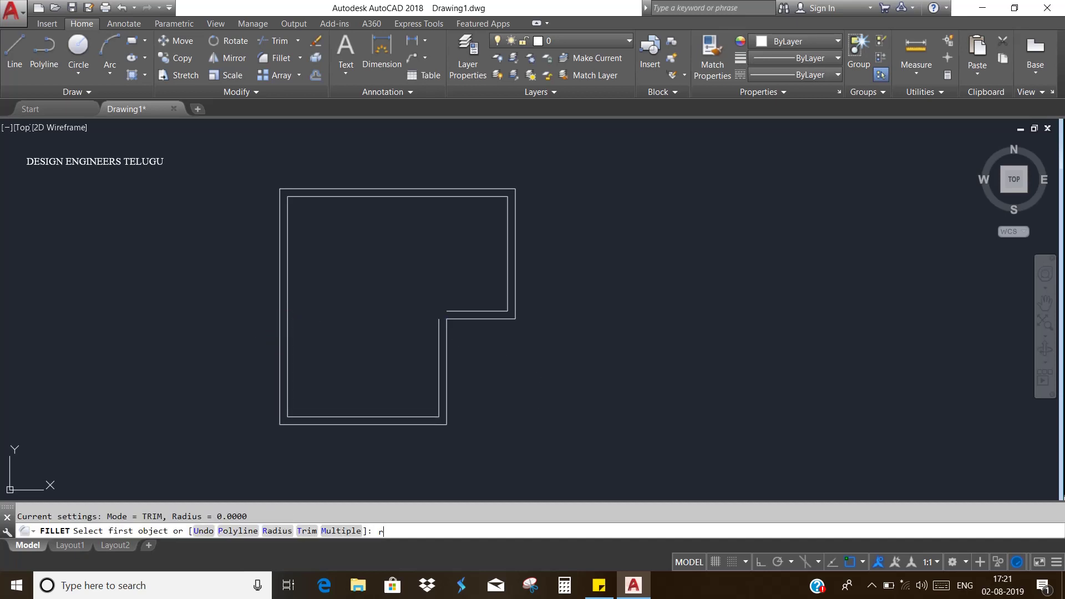
pyautogui.press('Return')
pyautogui.press('Return')
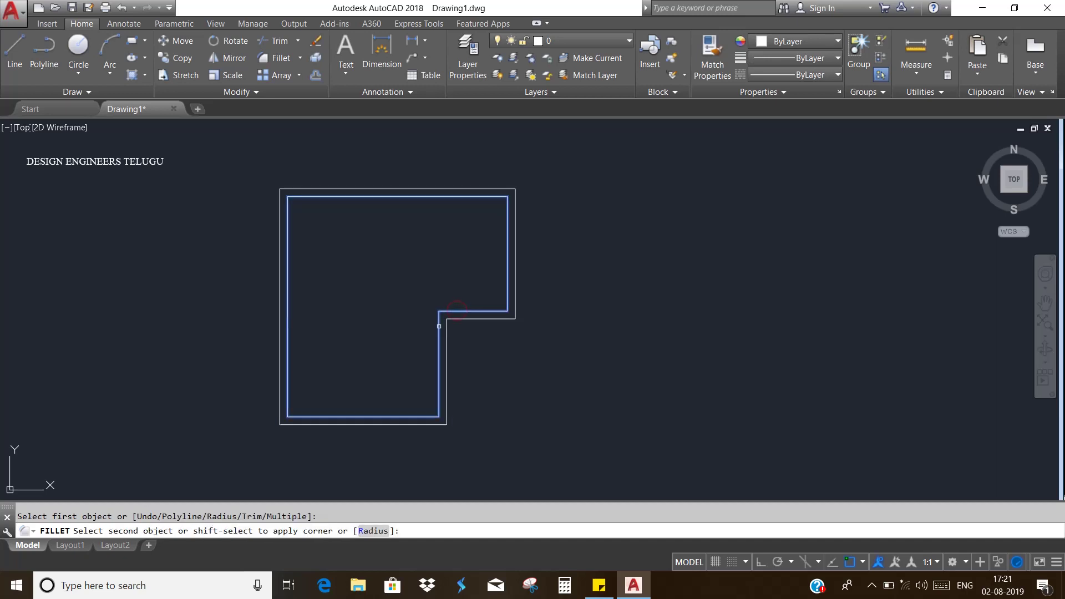
pyautogui.click(443, 322)
pyautogui.press('Escape')
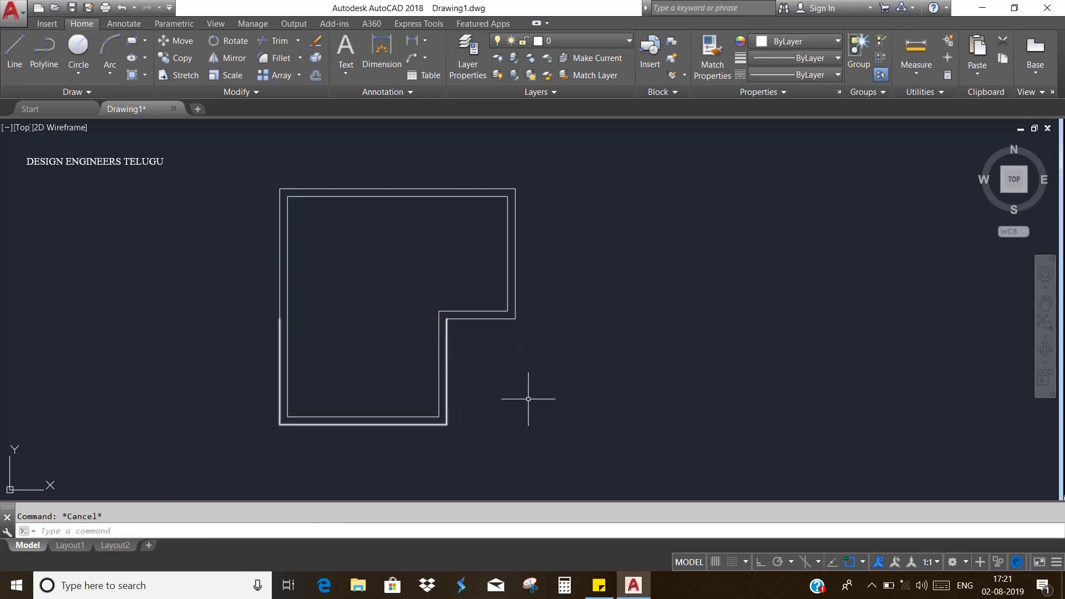
pyautogui.scroll(2, 446, 379)
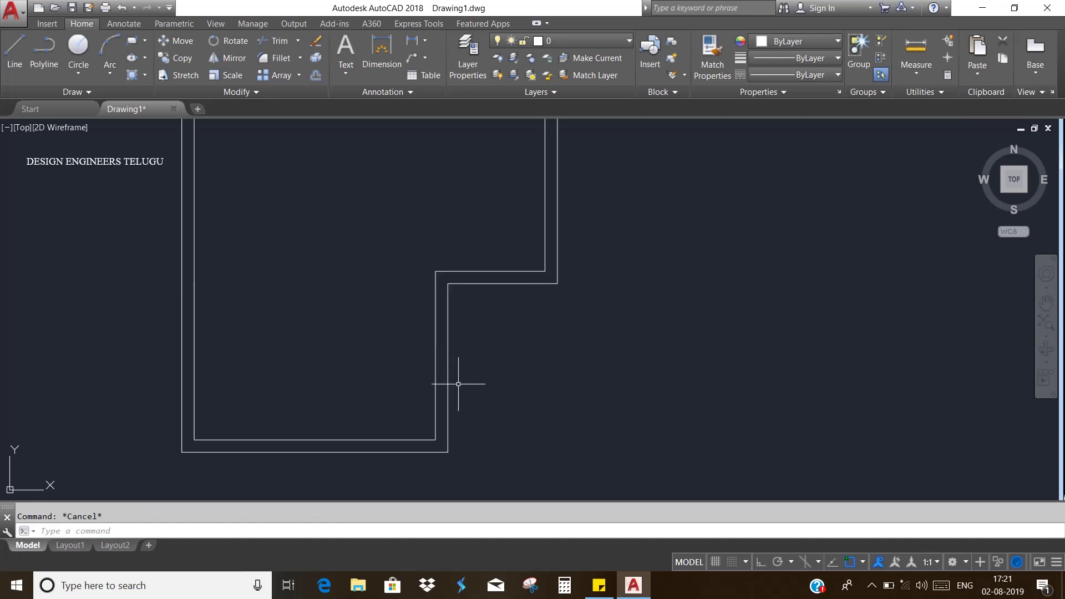
pyautogui.write('rec')
# Draw a thin rectangle across the lower right wall to mark the door
pyautogui.press('Return')
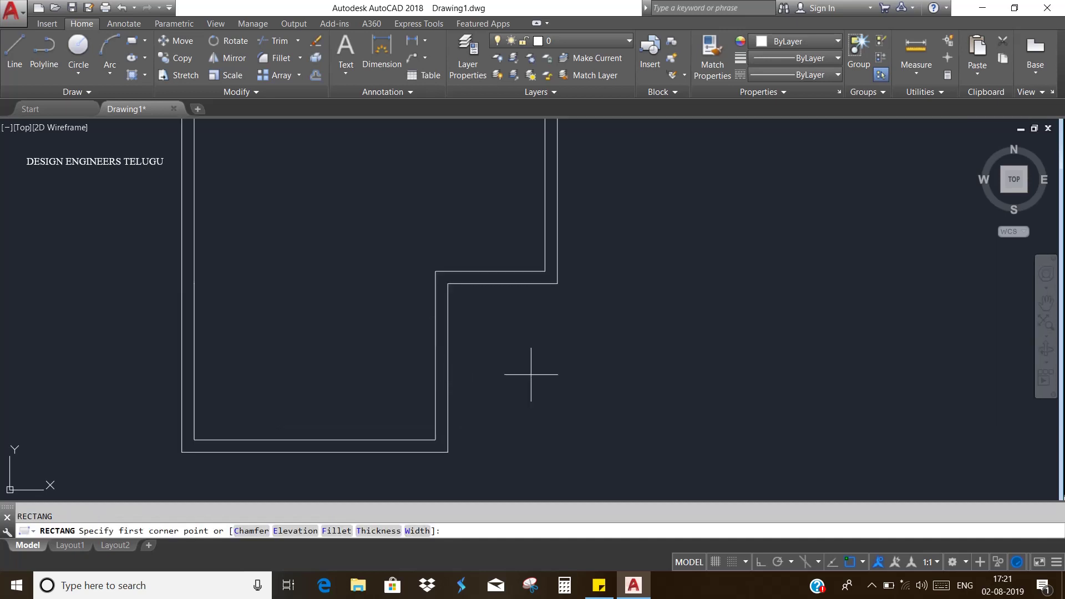
pyautogui.click(436, 396)
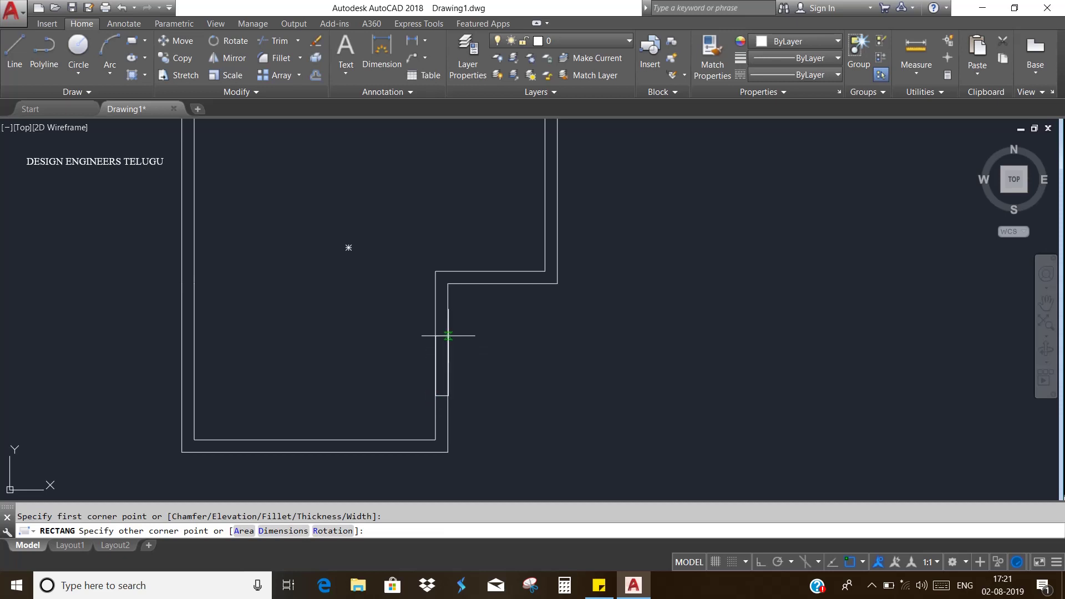
pyautogui.click(448, 336)
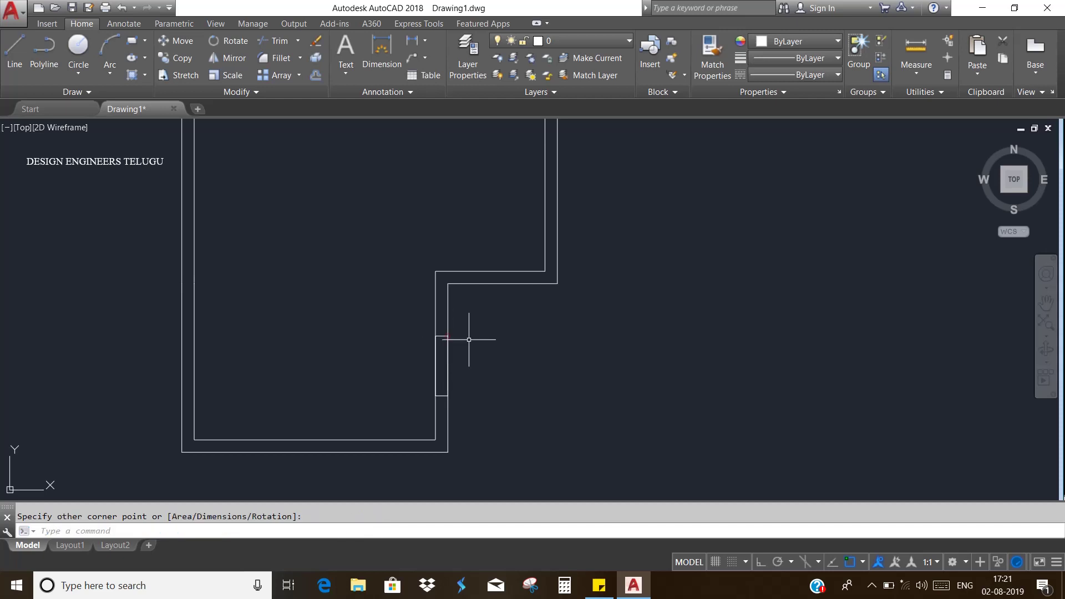
pyautogui.press('Escape')
pyautogui.write('tr')
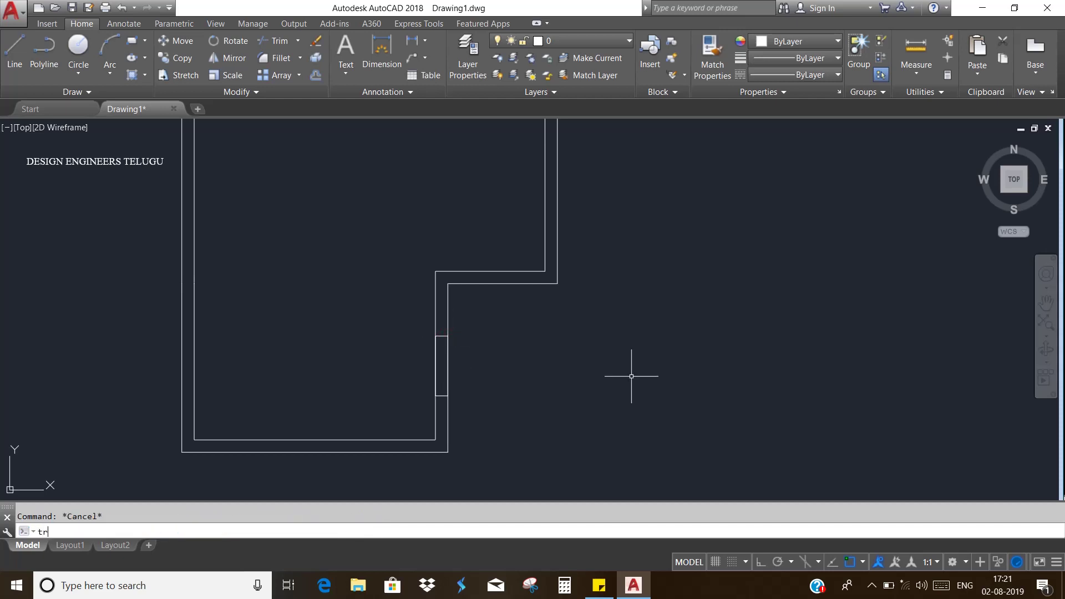
# Trim the wall lines inside the door rectangle using a crossing selection
pyautogui.press('Return')
pyautogui.press('Return')
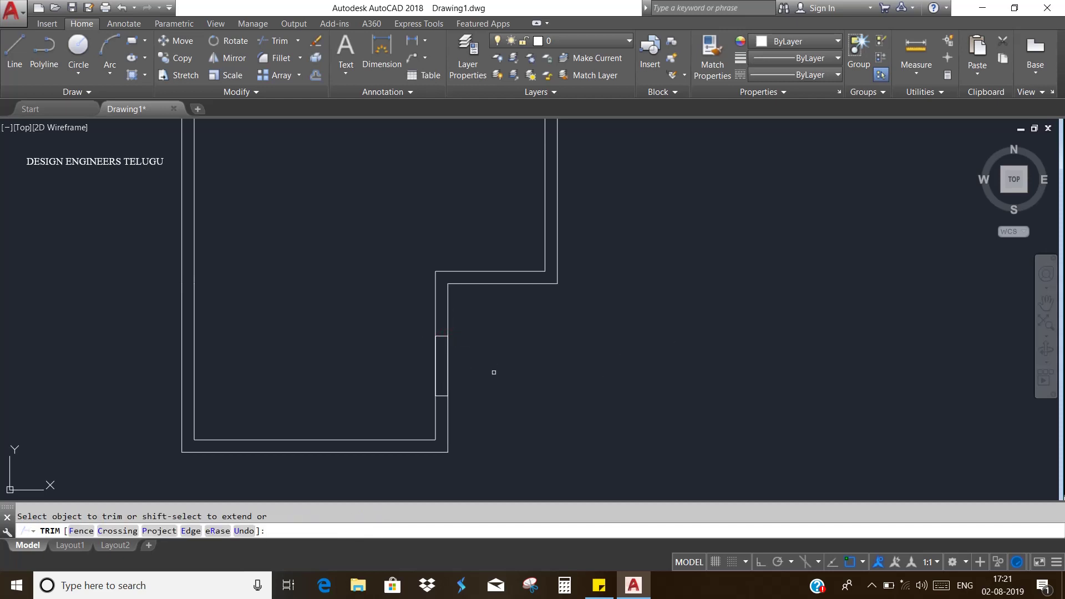
pyautogui.click(494, 372)
pyautogui.click(408, 364)
pyautogui.press('Escape')
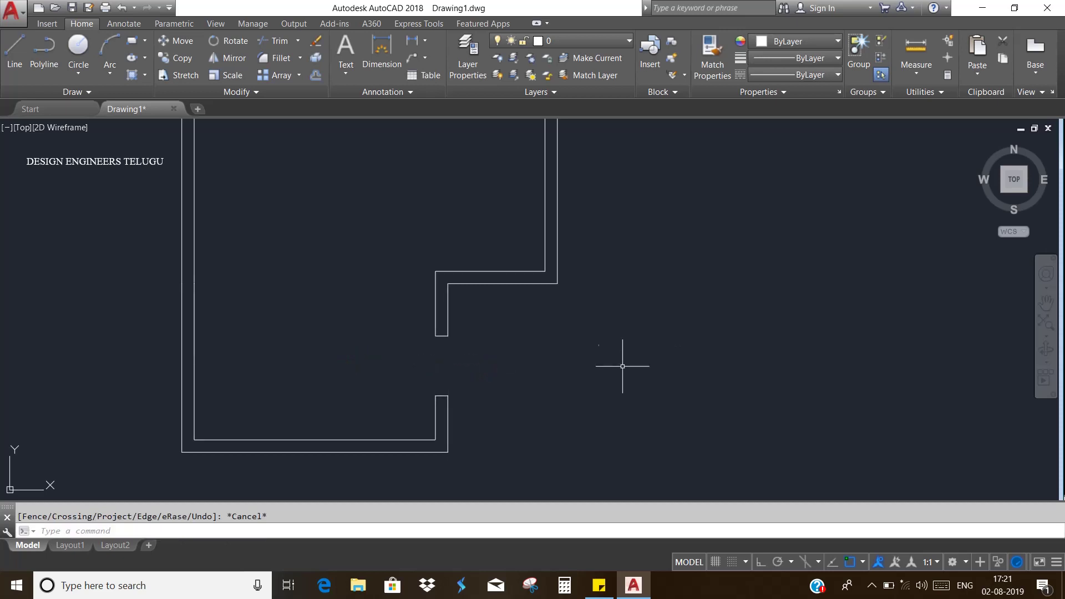
pyautogui.scroll(-1, 530, 363)
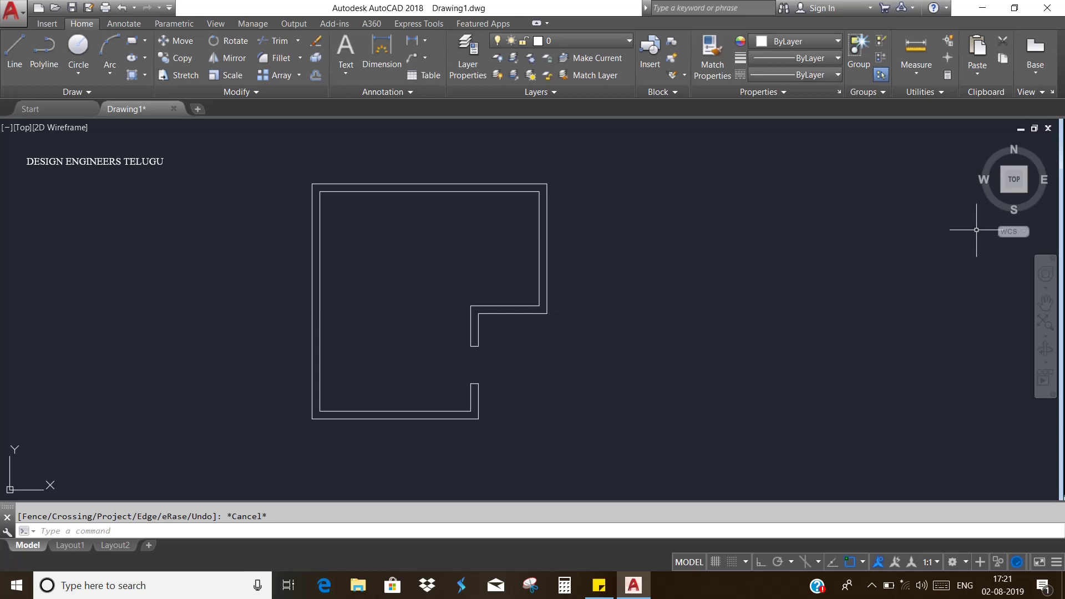
# In southeast isometric view, extrude the outline lines up into walls
pyautogui.moveTo(1013, 178)
pyautogui.click(1007, 191)
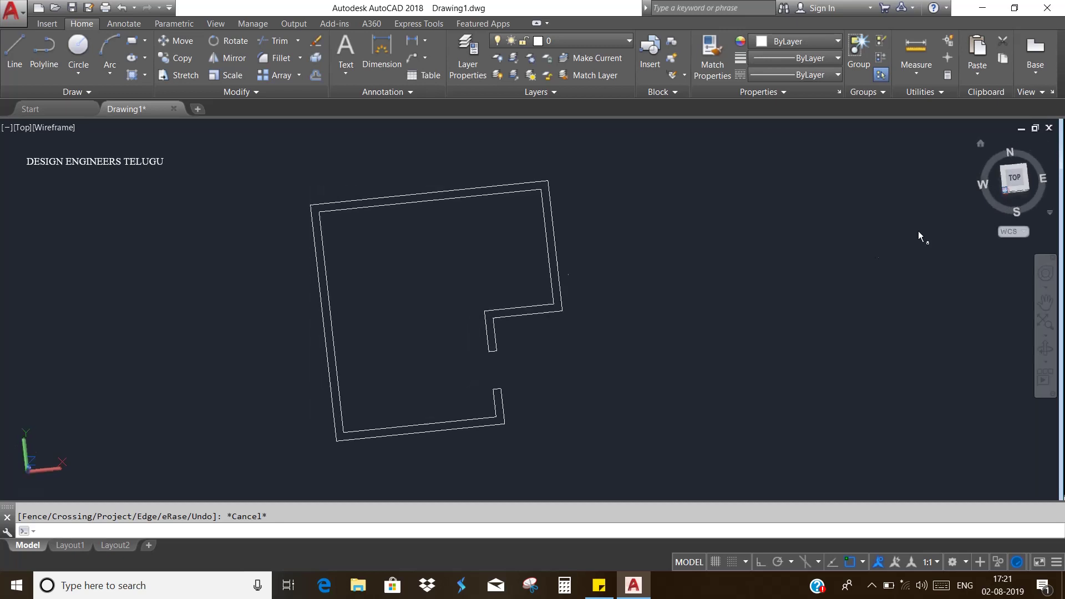
pyautogui.click(1031, 171)
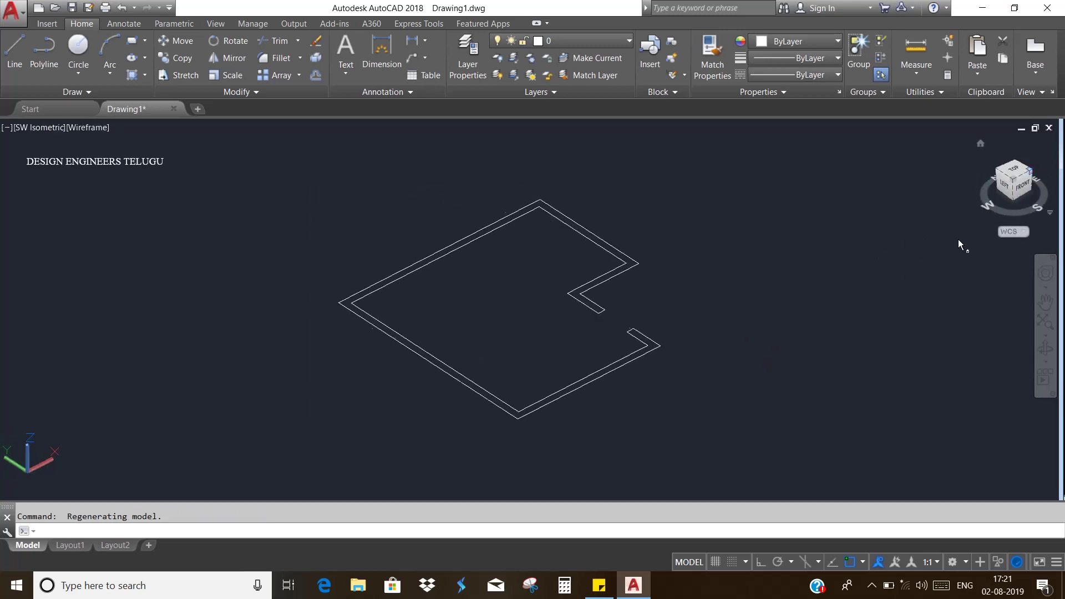
pyautogui.write('ext')
pyautogui.press('Return')
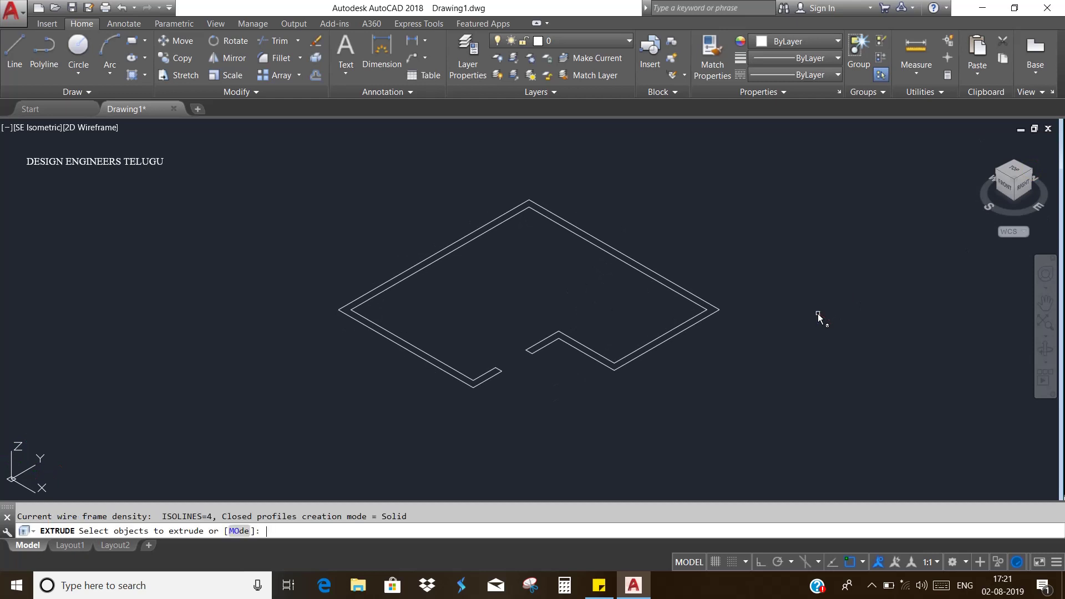
pyautogui.click(765, 368)
pyautogui.click(364, 250)
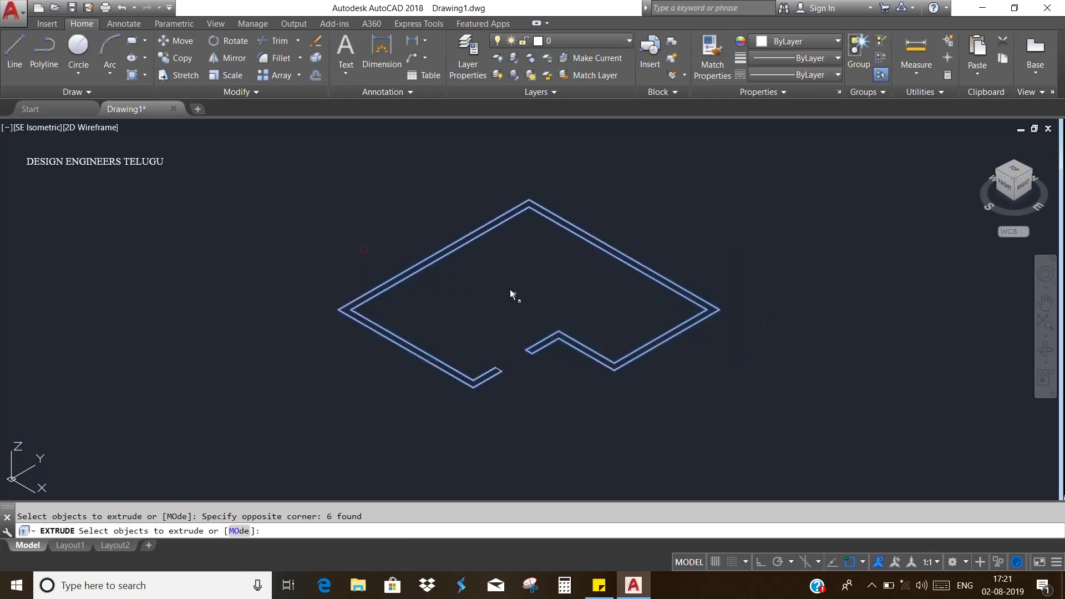
pyautogui.click(537, 405)
pyautogui.click(470, 359)
pyautogui.press('Return')
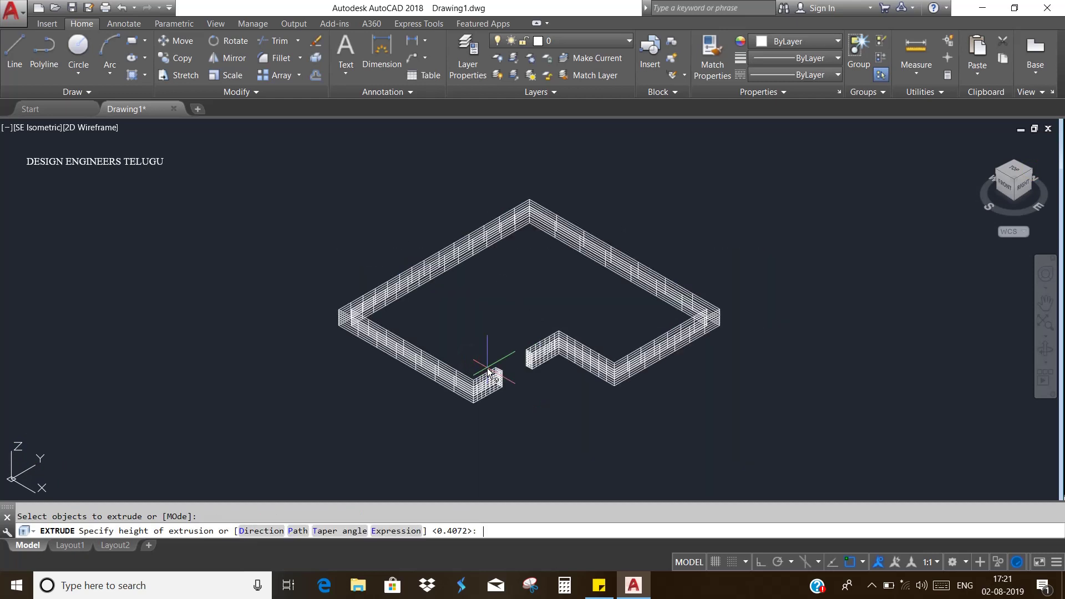
pyautogui.click(483, 272)
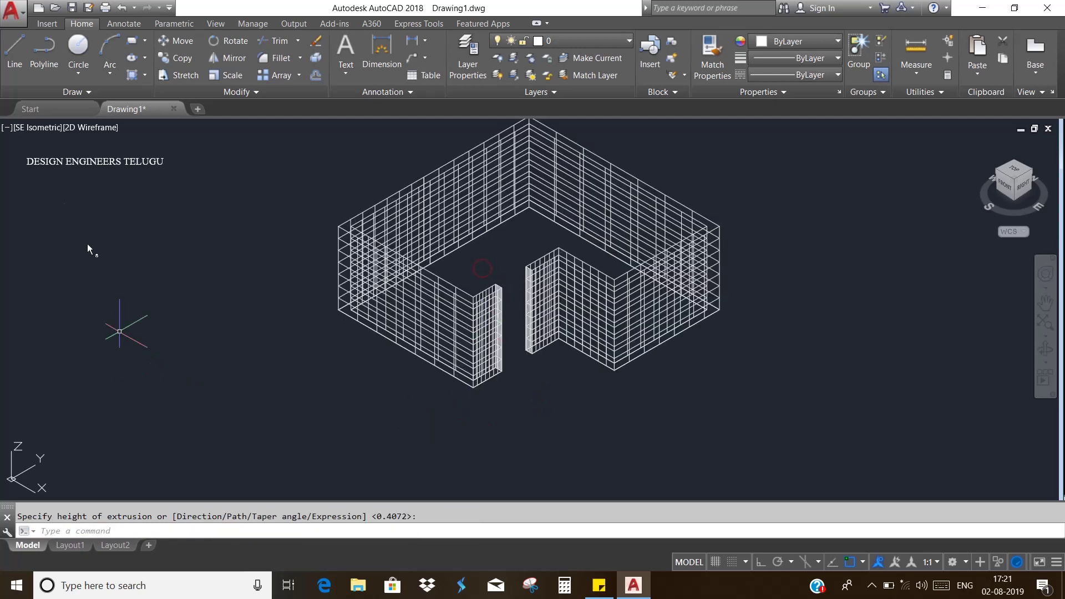
# Shade the walls in the Realistic style and look straight down on the plan
pyautogui.click(91, 127)
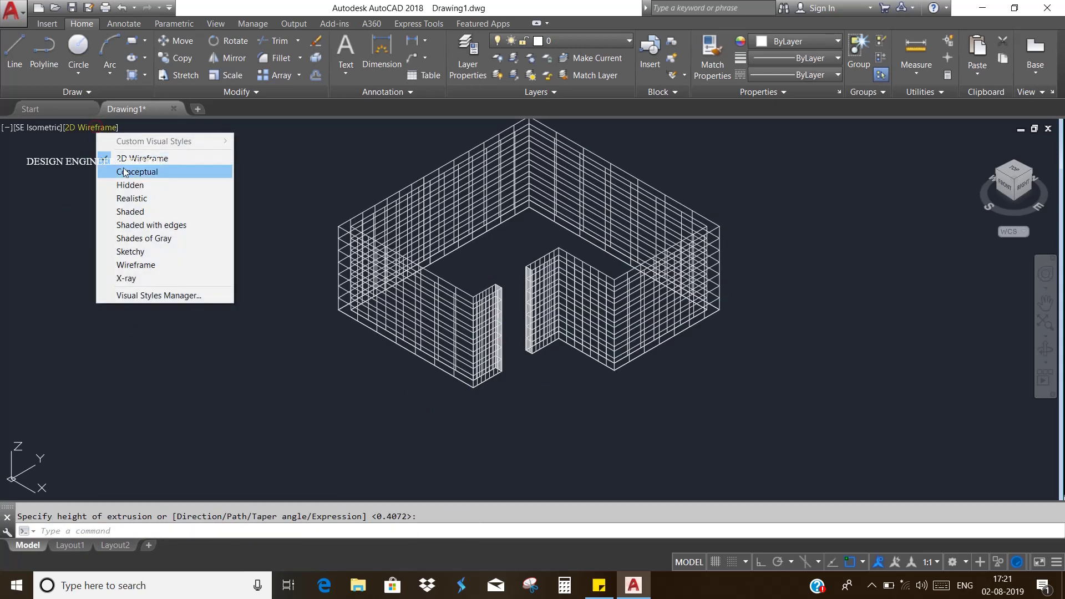
pyautogui.click(138, 198)
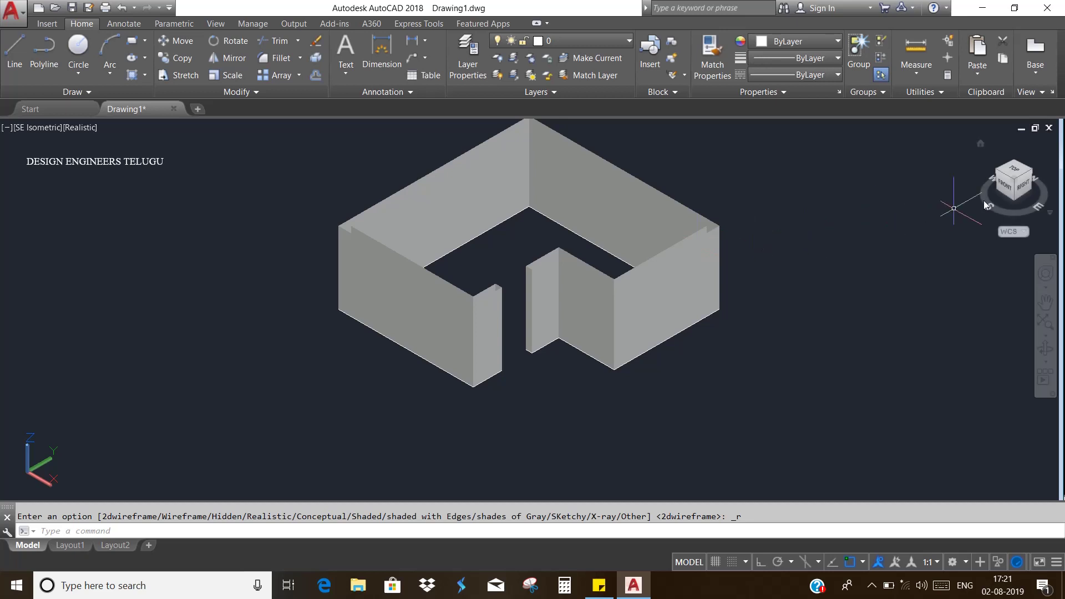
pyautogui.click(1011, 172)
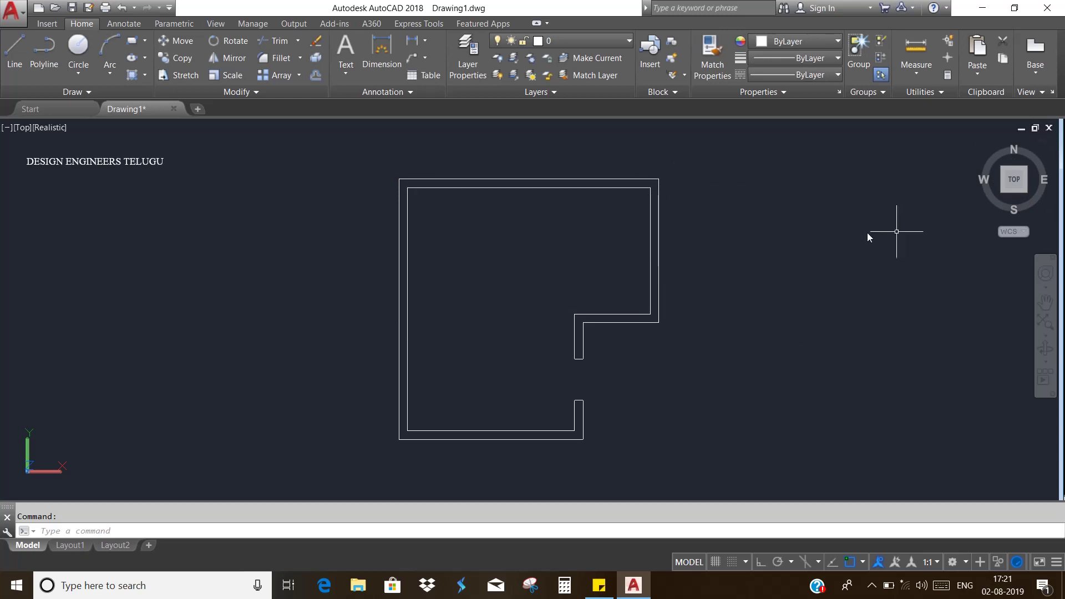
# Undo the top view, realistic shading and wall extrusion
pyautogui.hotkey('ctrl', 'z')
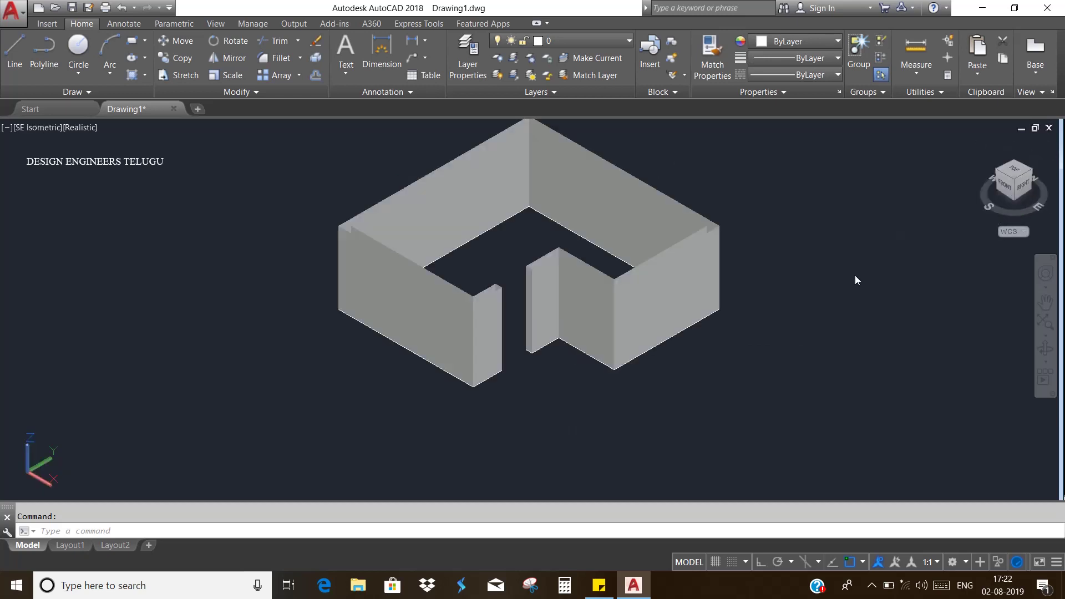
pyautogui.hotkey('ctrl', 'z')
pyautogui.hotkey('ctrl', 'z')
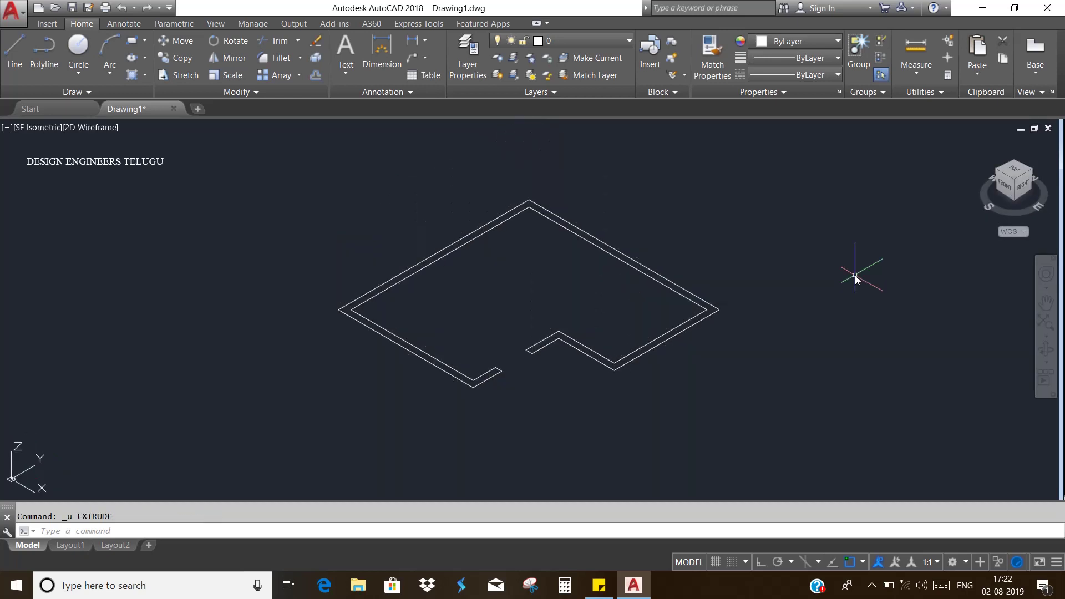
pyautogui.hotkey('ctrl', 'z')
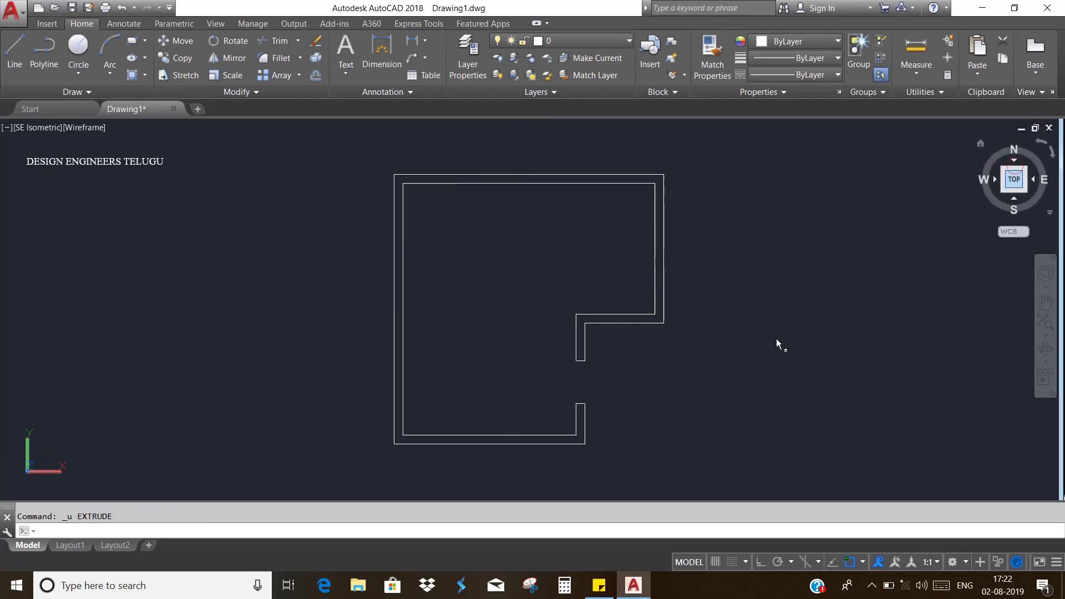
# Convert the wall outline into one region and view it from southwest isometric
pyautogui.write('reg')
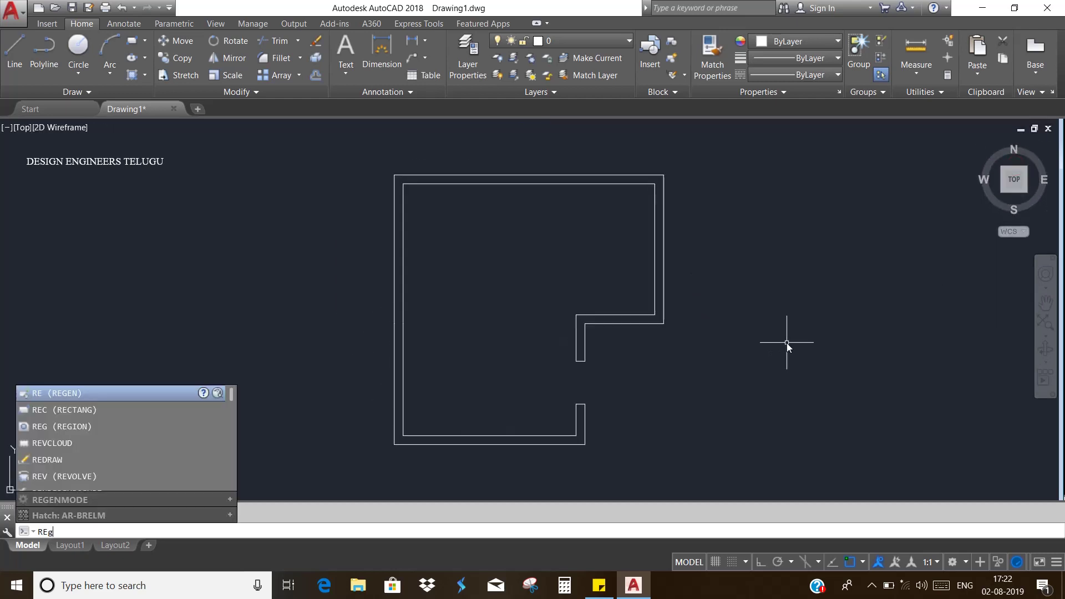
pyautogui.press('Return')
pyautogui.click(733, 454)
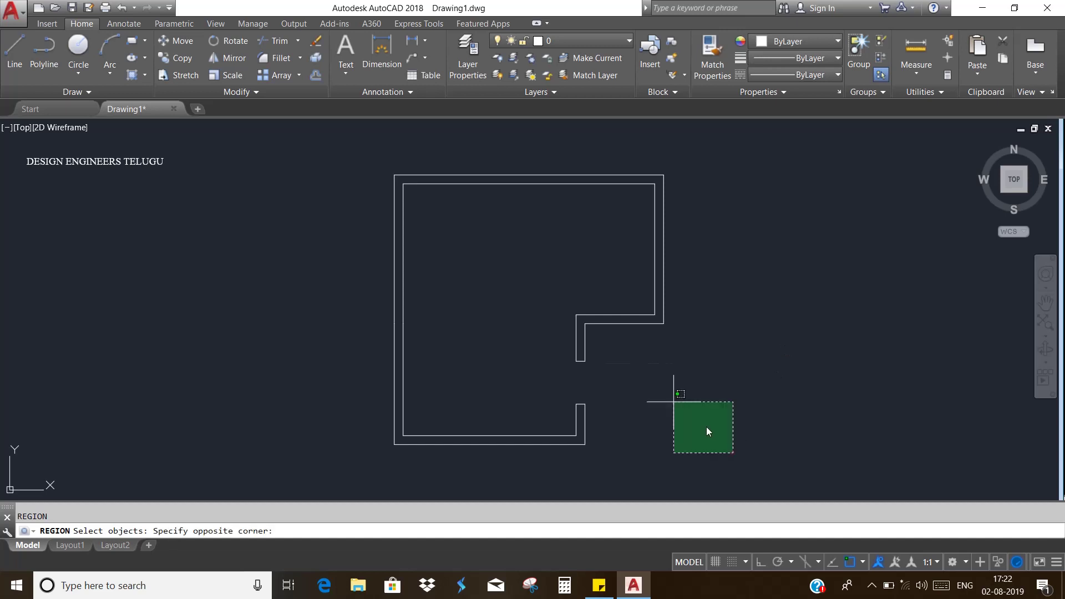
pyautogui.click(351, 169)
pyautogui.press('Return')
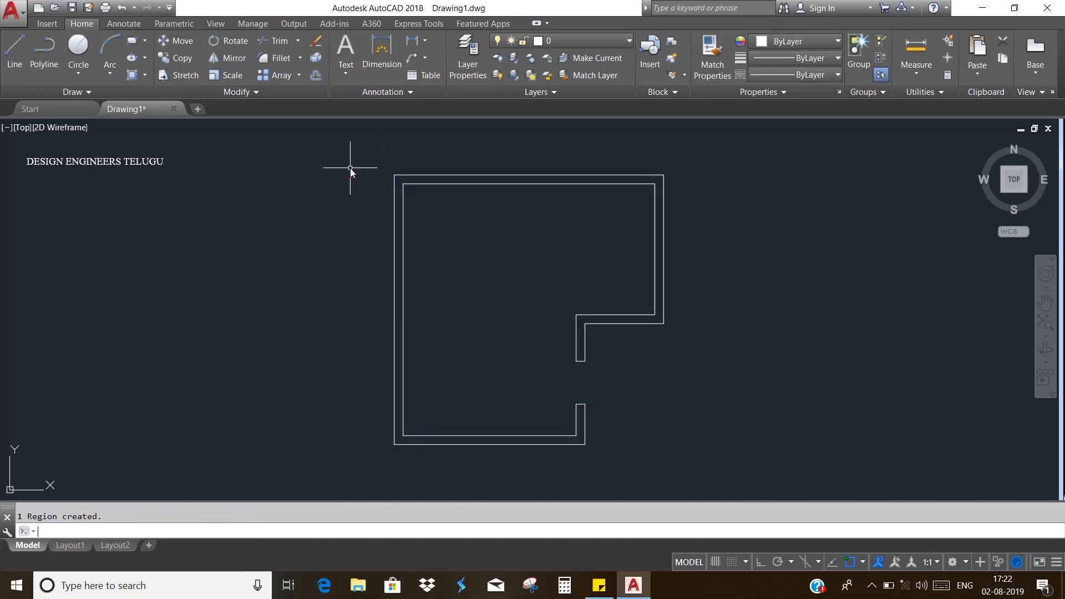
pyautogui.click(1003, 191)
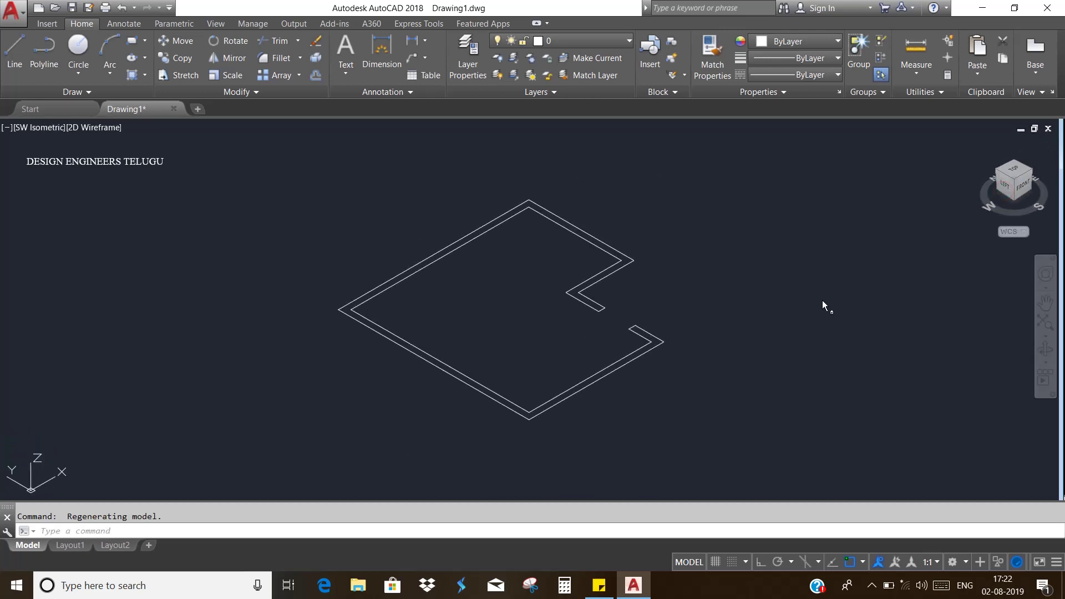
# Extrude the closed wall region up into walls
pyautogui.write('ext')
pyautogui.press('Return')
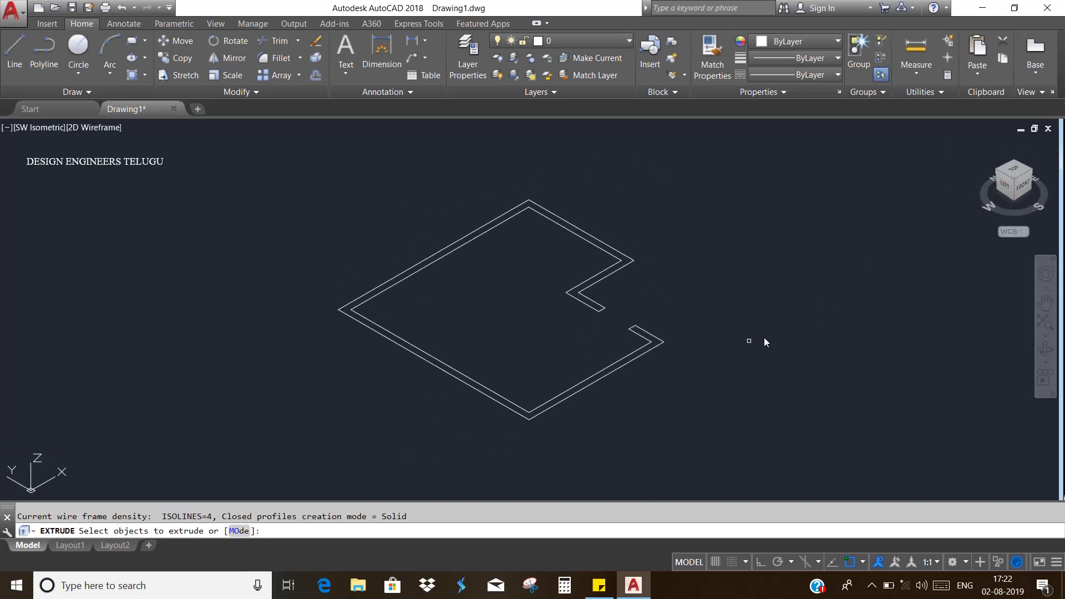
pyautogui.click(693, 397)
pyautogui.click(652, 333)
pyautogui.press('Return')
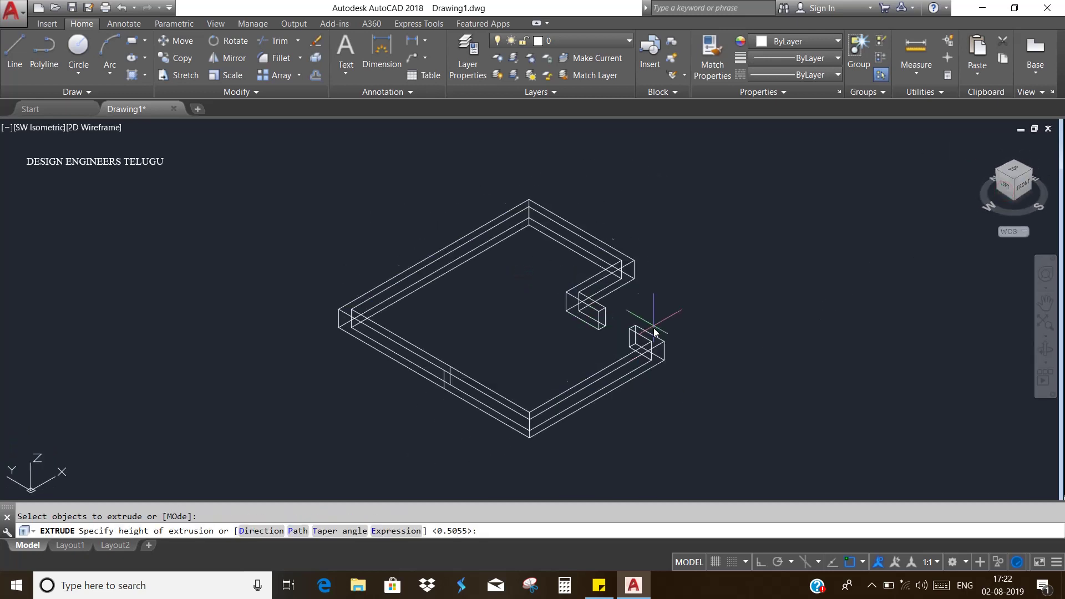
pyautogui.click(633, 222)
# Inspect the walls in Realistic style from southeast isometric, orbiting with 3DORBIT
pyautogui.click(1031, 178)
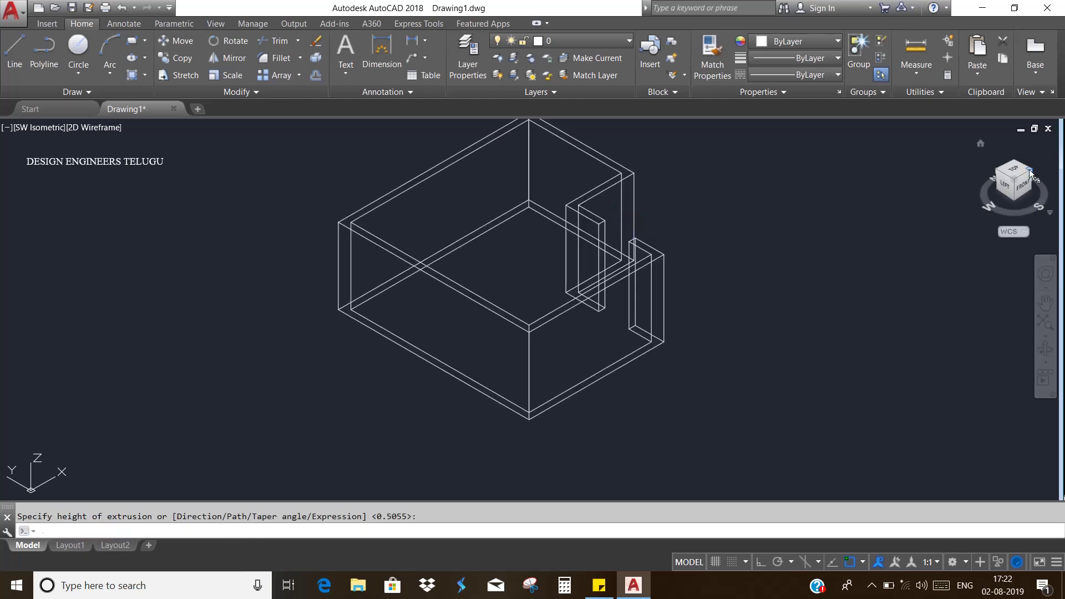
pyautogui.click(91, 128)
pyautogui.click(127, 208)
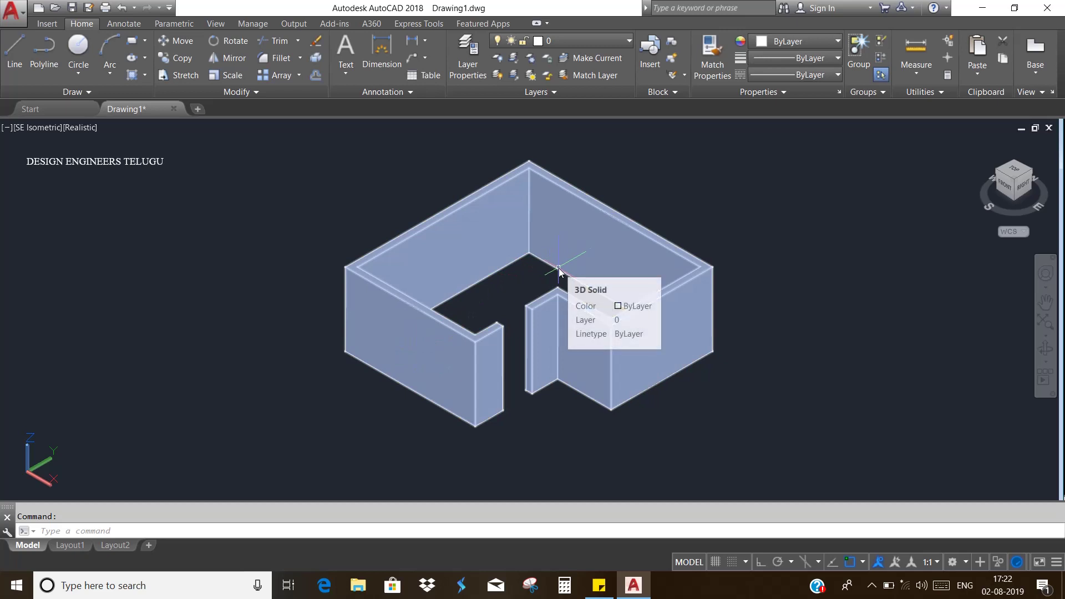
pyautogui.write('3do')
pyautogui.press('Return')
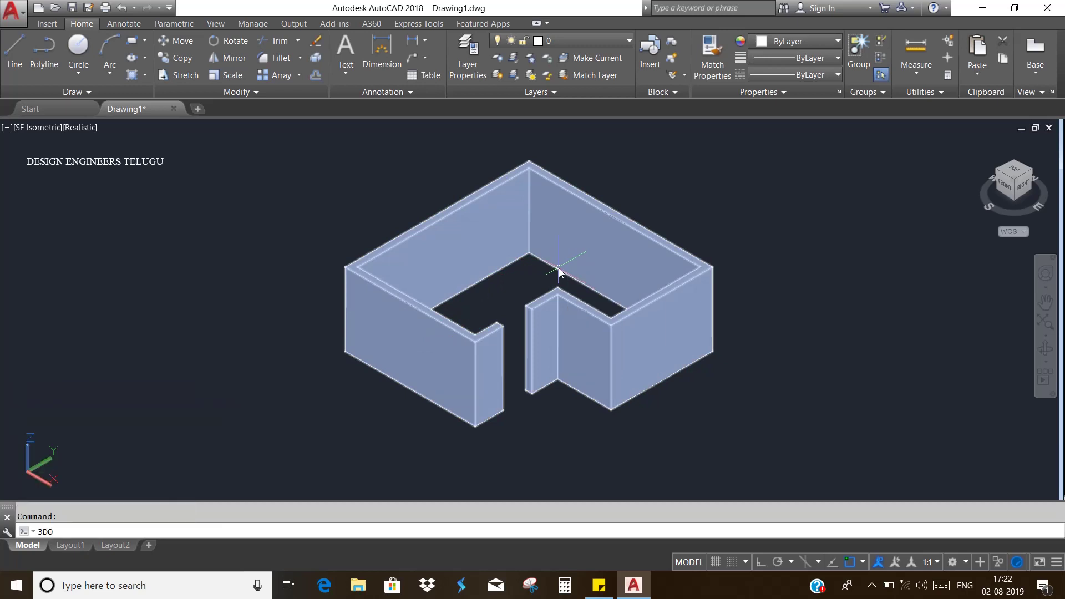
pyautogui.moveTo(528, 269)
pyautogui.mouseDown()
pyautogui.moveTo(472, 319)
pyautogui.moveTo(592, 270)
pyautogui.moveTo(516, 308)
pyautogui.mouseUp()
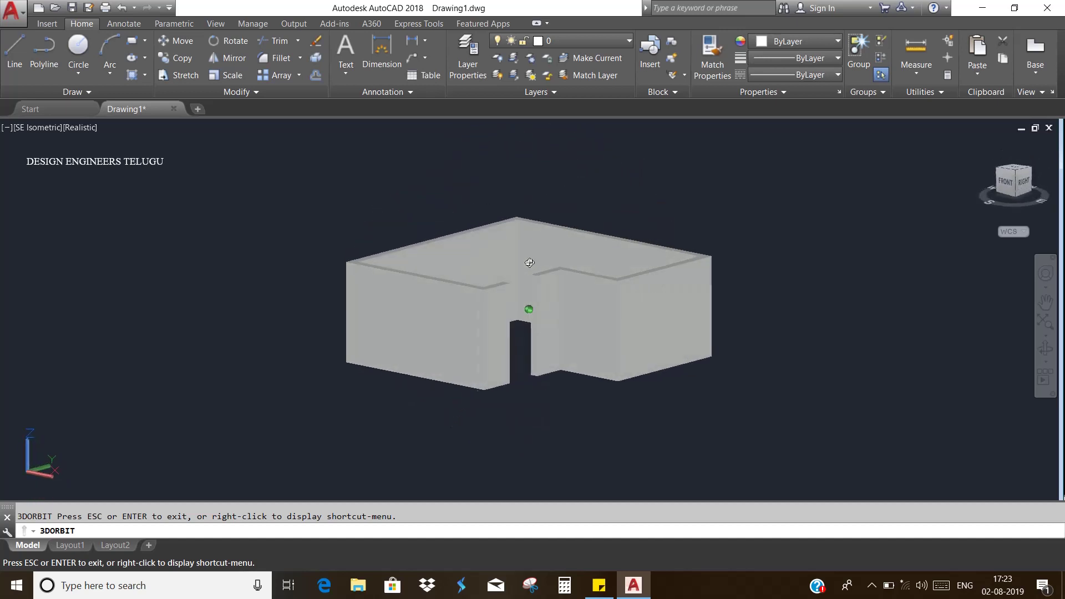
pyautogui.press('Escape')
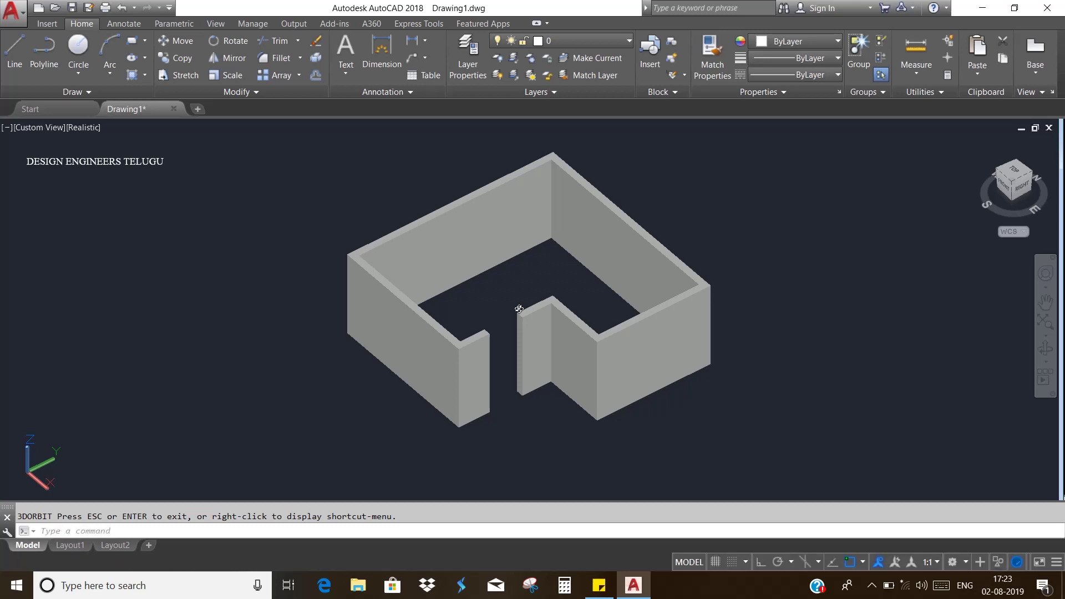
pyautogui.click(1012, 184)
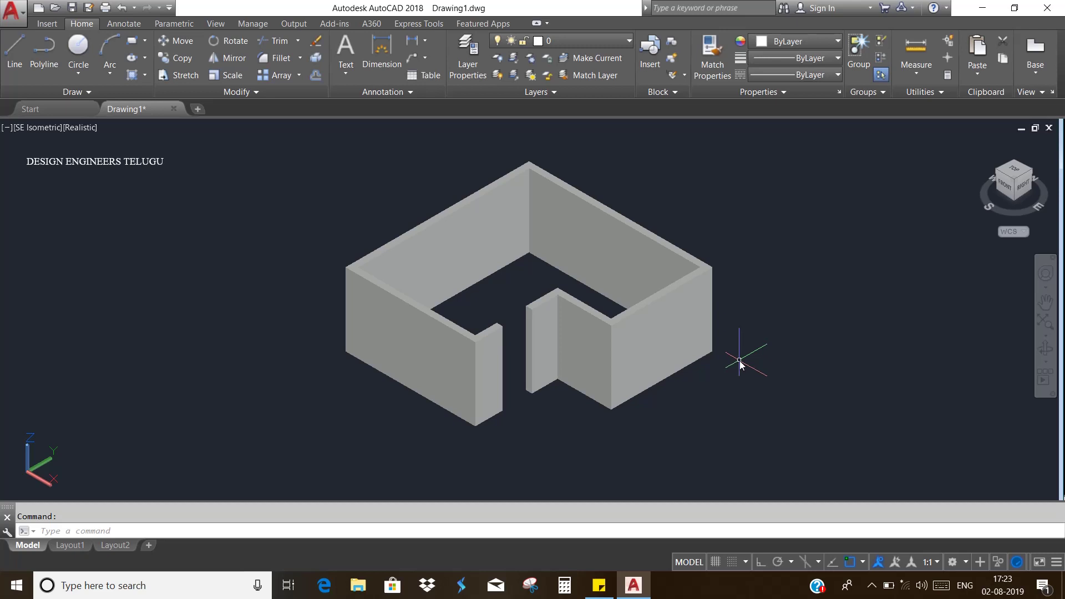
# Crossing-select the wall solid and delete it
pyautogui.click(773, 409)
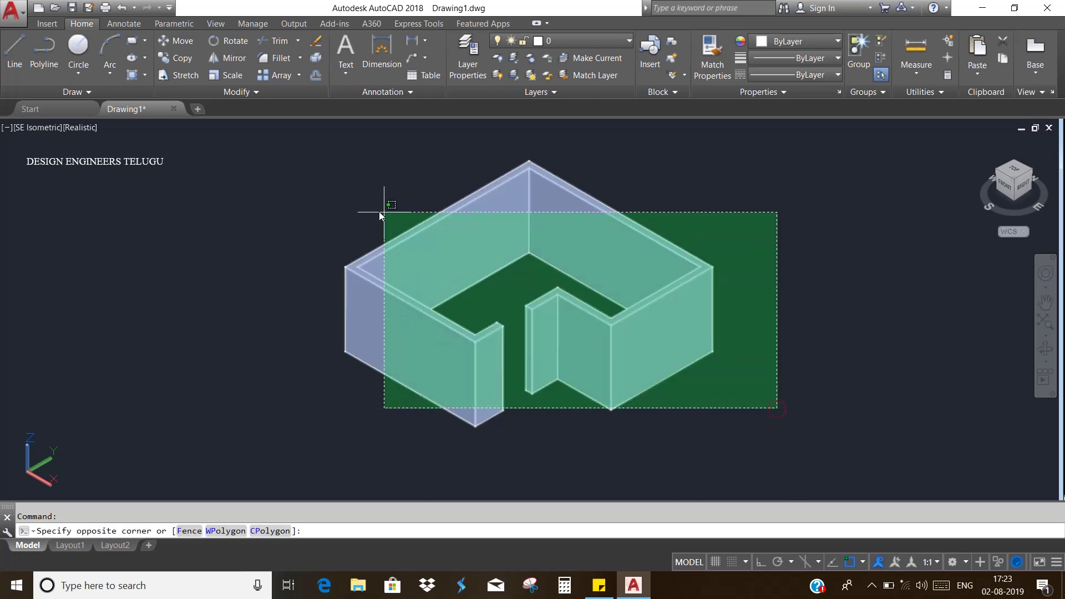
pyautogui.click(359, 207)
pyautogui.press('Delete')
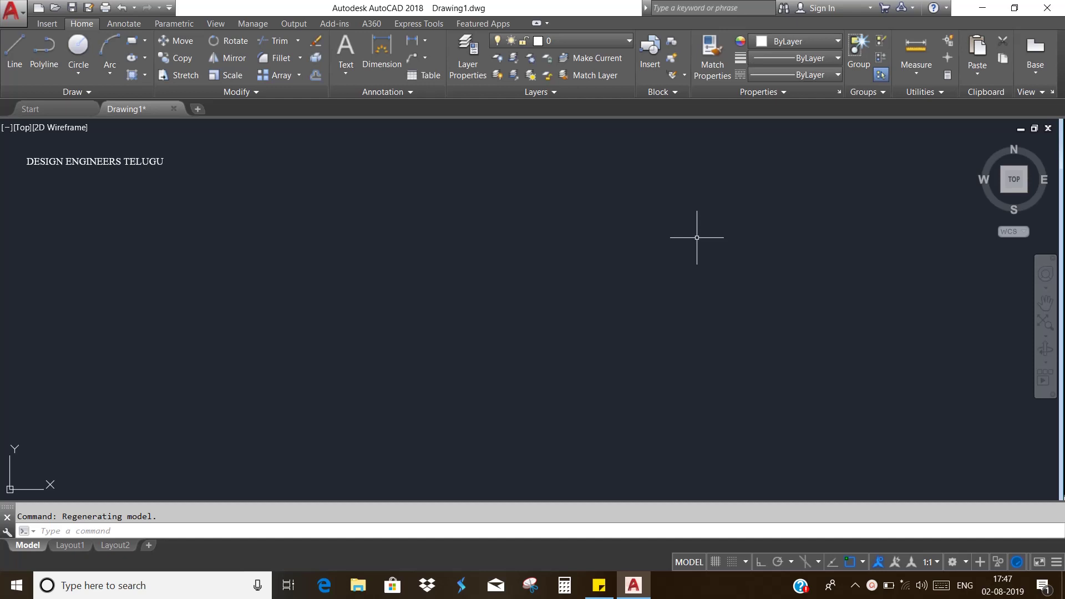
# Draw a rectangle by two corner points and check it's a single object
pyautogui.write('rec')
pyautogui.press('Return')
pyautogui.click(344, 237)
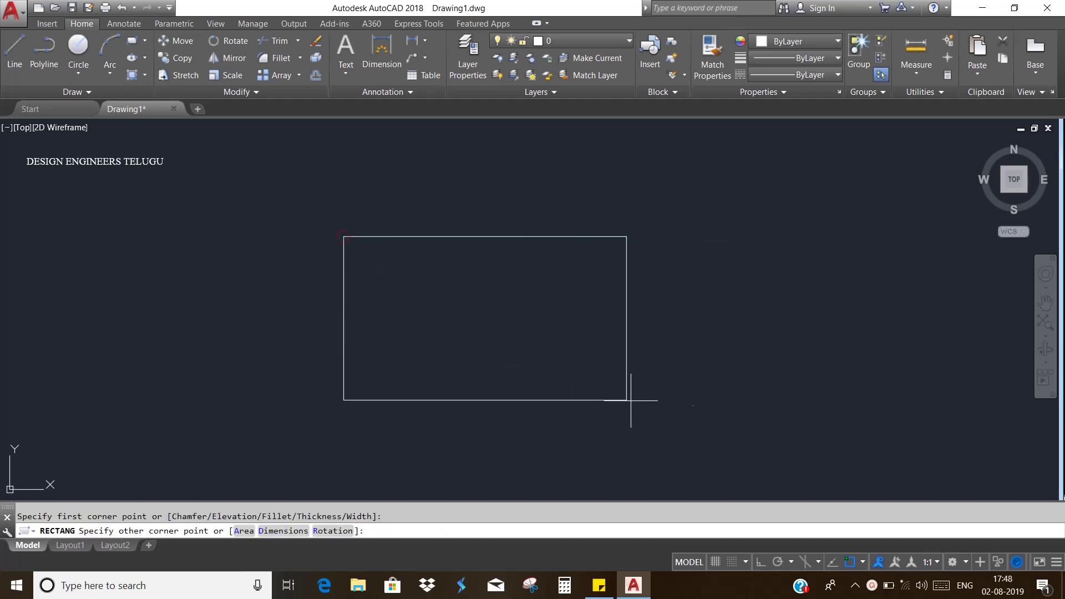
pyautogui.click(689, 408)
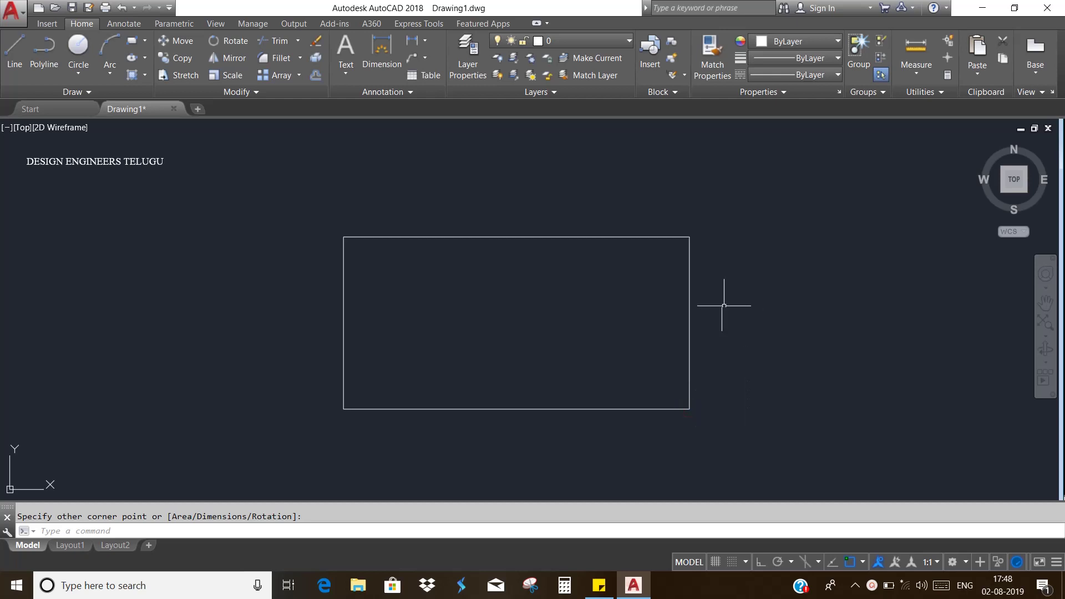
pyautogui.press('Escape')
pyautogui.click(667, 237)
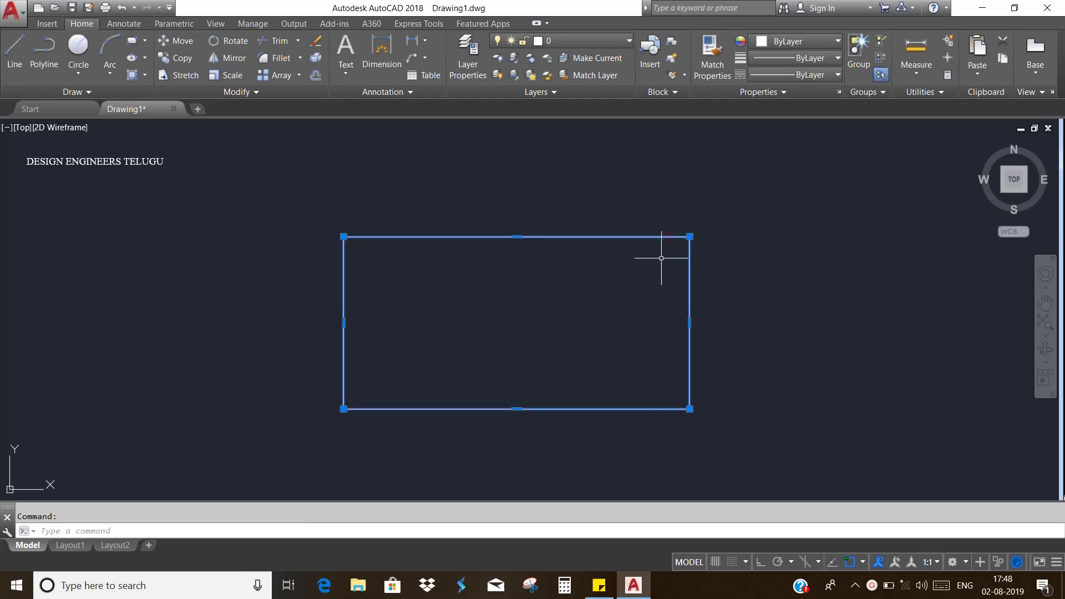
pyautogui.press('Escape')
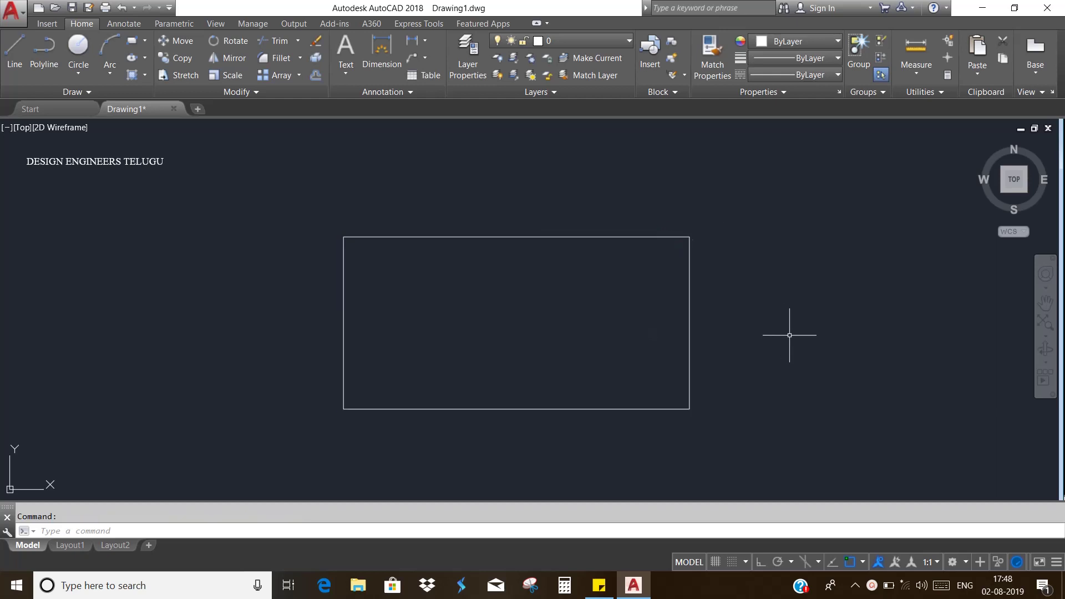
# Explode the rectangle and confirm its edges are separate lines
pyautogui.moveTo(789, 336); pyautogui.dragTo(760, 349)
pyautogui.press('Return')
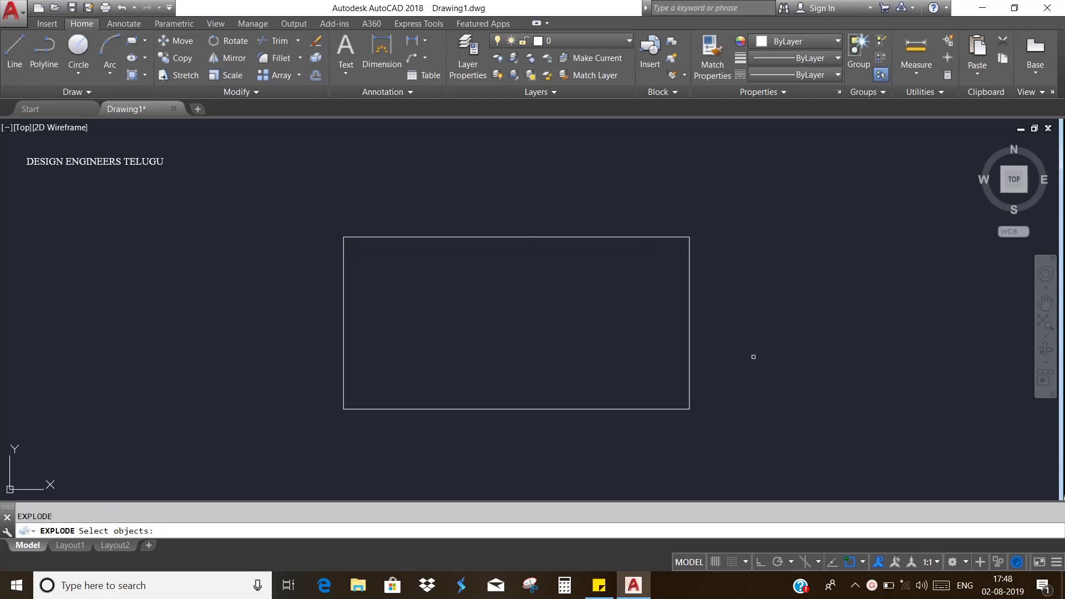
pyautogui.moveTo(696, 352); pyautogui.dragTo(664, 335)
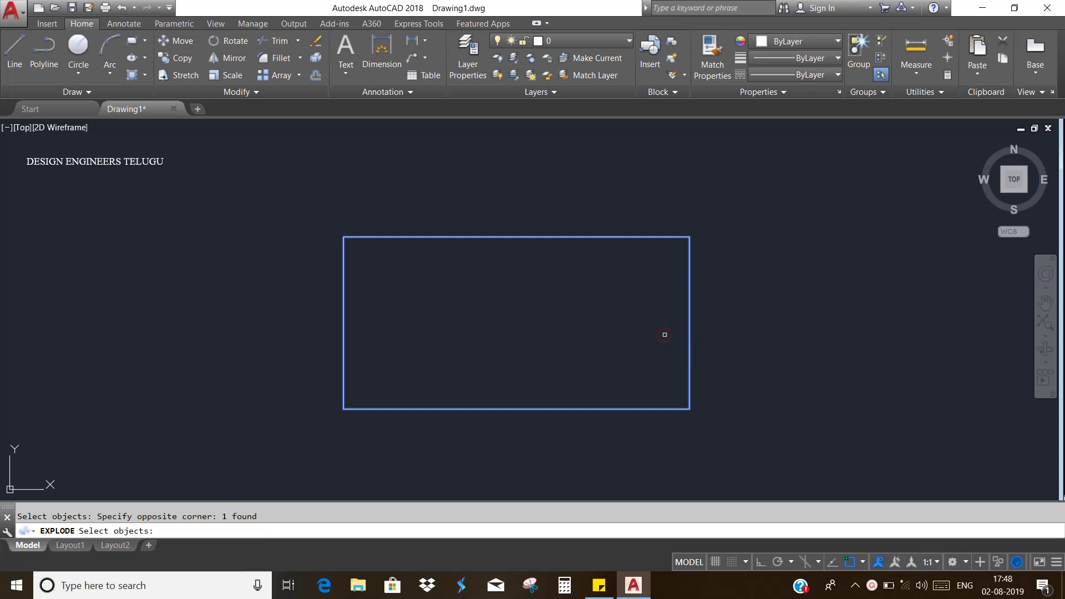
pyautogui.press('Return')
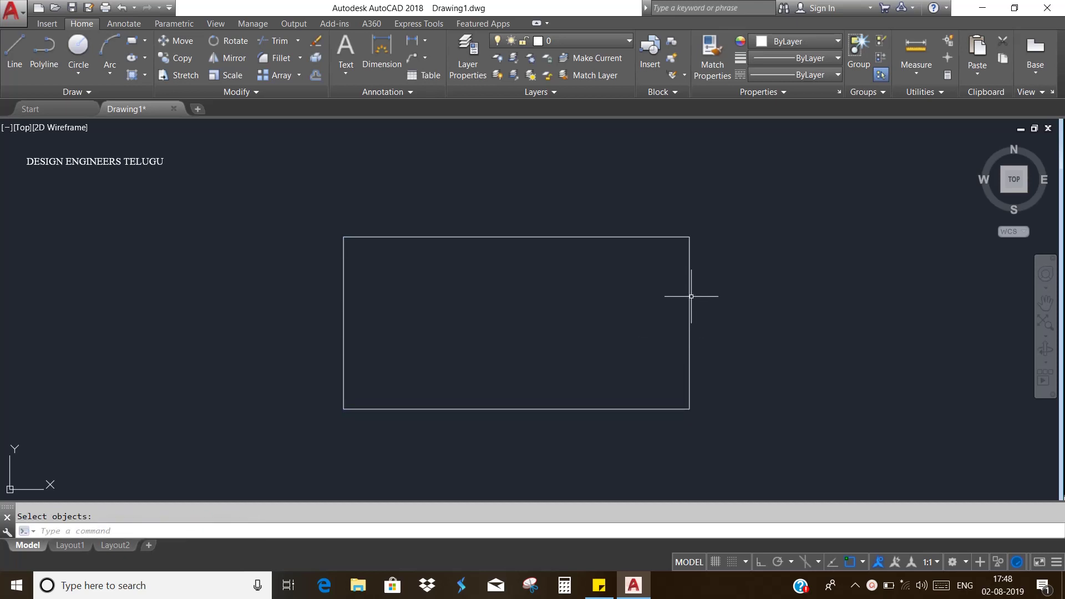
pyautogui.click(691, 302)
pyautogui.click(620, 237)
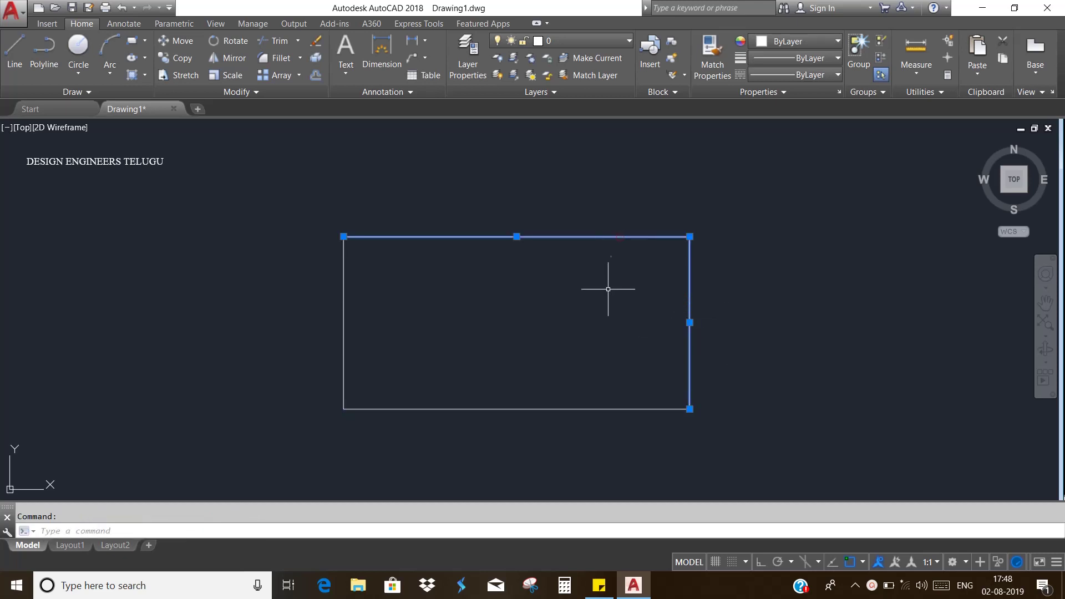
pyautogui.press('Escape')
pyautogui.write('pl')
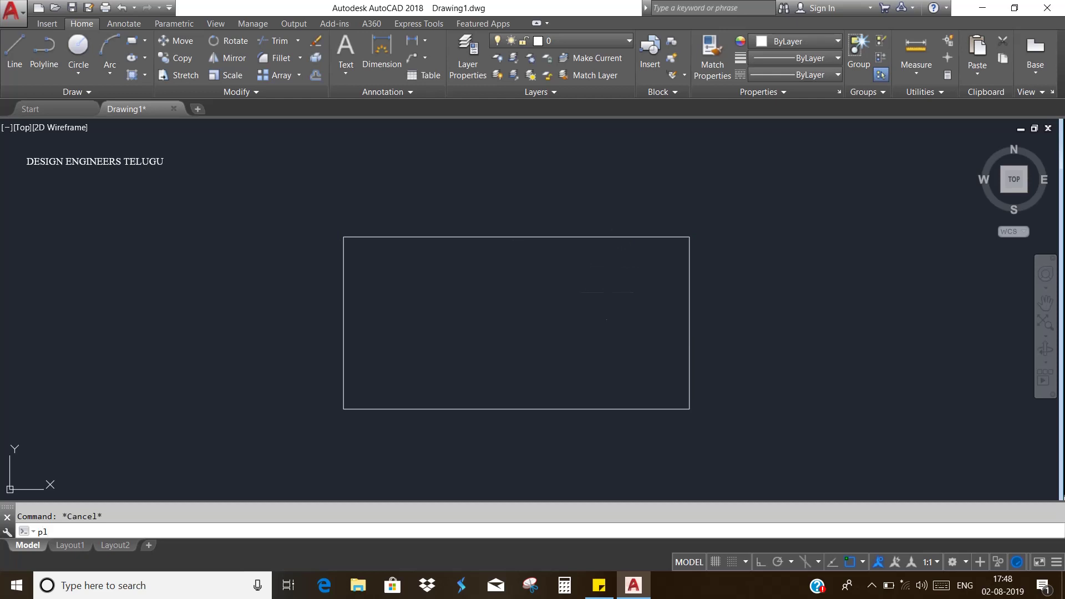
# Draw a closed five-sided polyline to the left of the rectangle
pyautogui.press('Return')
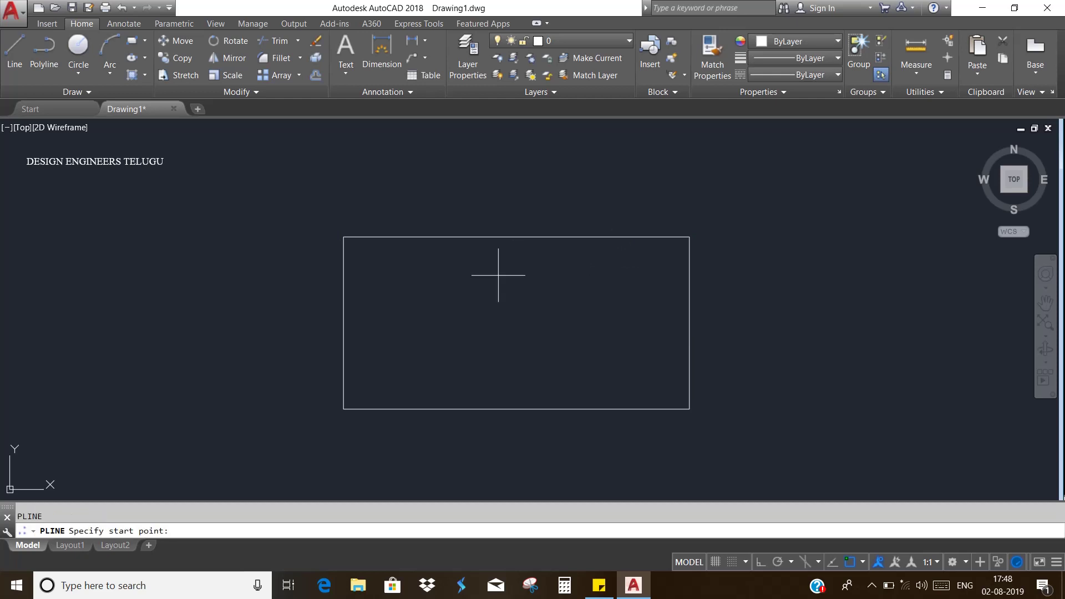
pyautogui.click(243, 172)
pyautogui.click(89, 237)
pyautogui.click(112, 391)
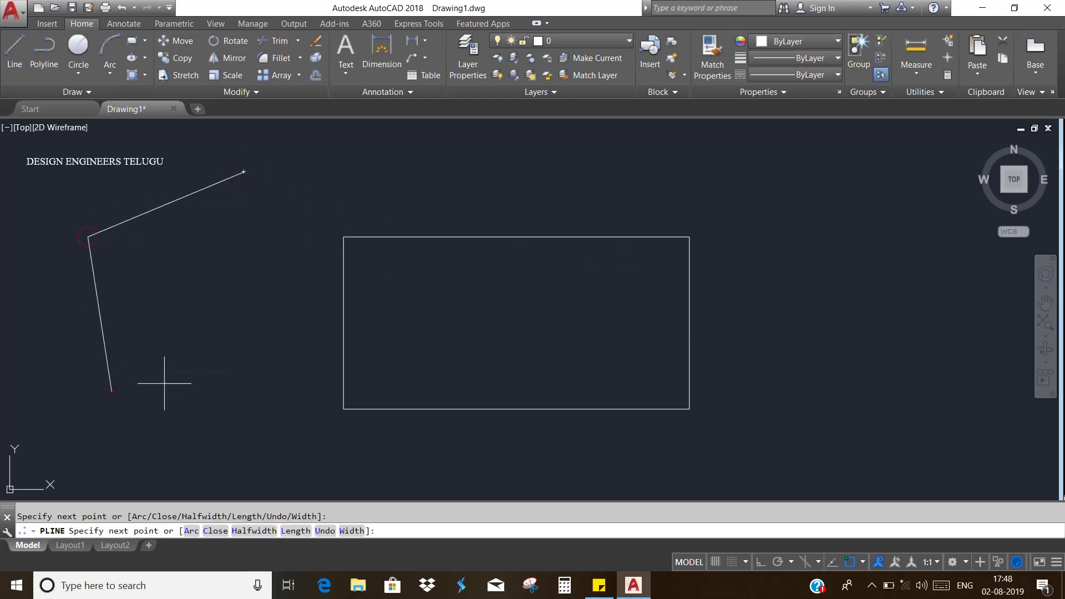
pyautogui.click(250, 367)
pyautogui.click(323, 210)
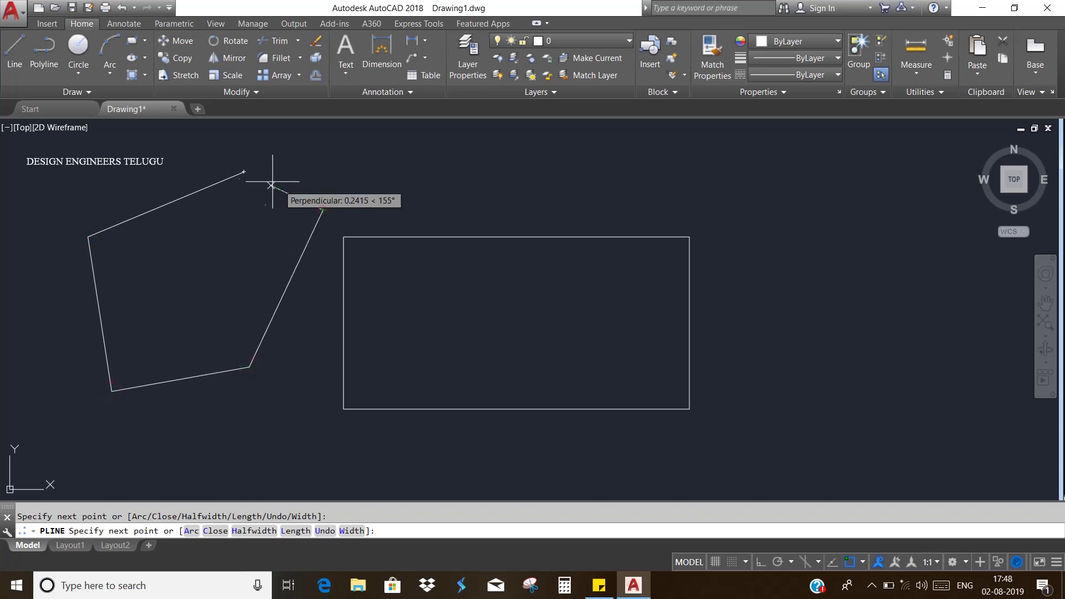
pyautogui.click(243, 172)
pyautogui.press('Return')
pyautogui.click(322, 207)
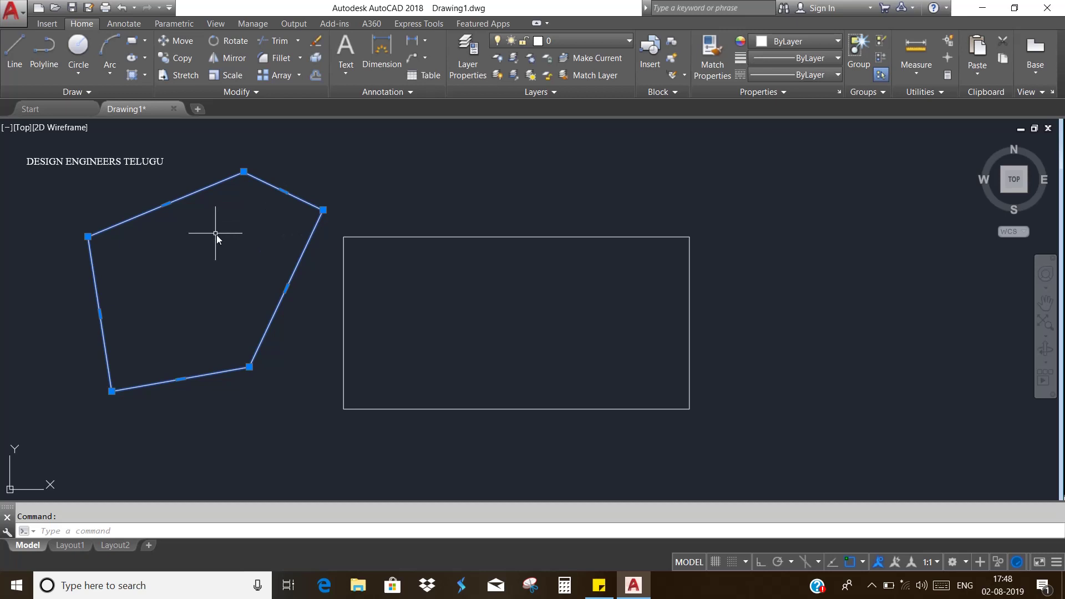
pyautogui.press('Escape')
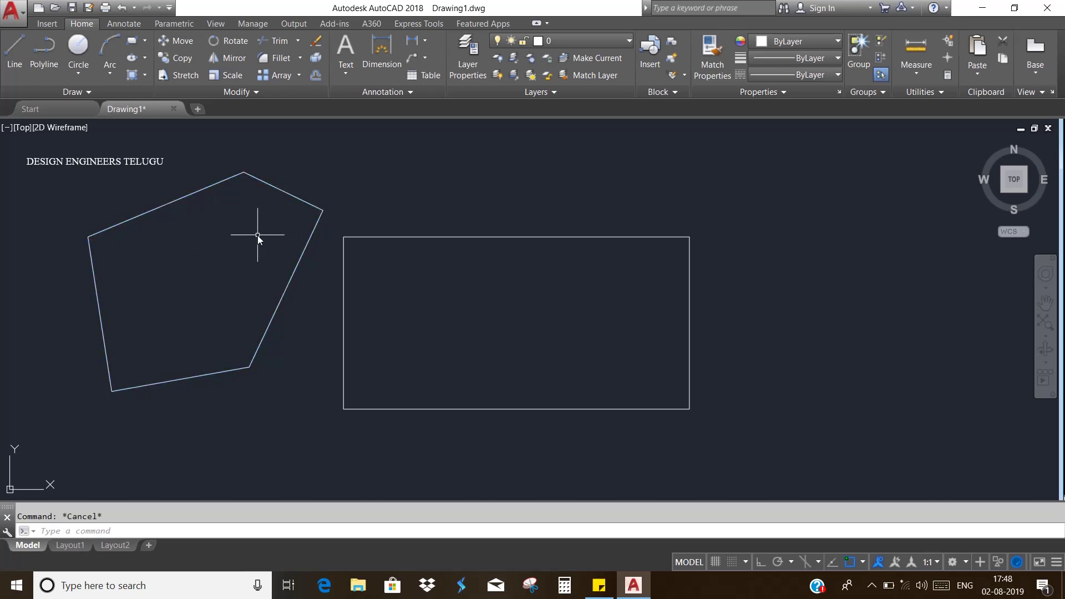
pyautogui.write('x')
# Explode the pentagon into lines and check the pentagon and rectangle edges
pyautogui.press('Return')
pyautogui.moveTo(248, 210); pyautogui.dragTo(188, 175)
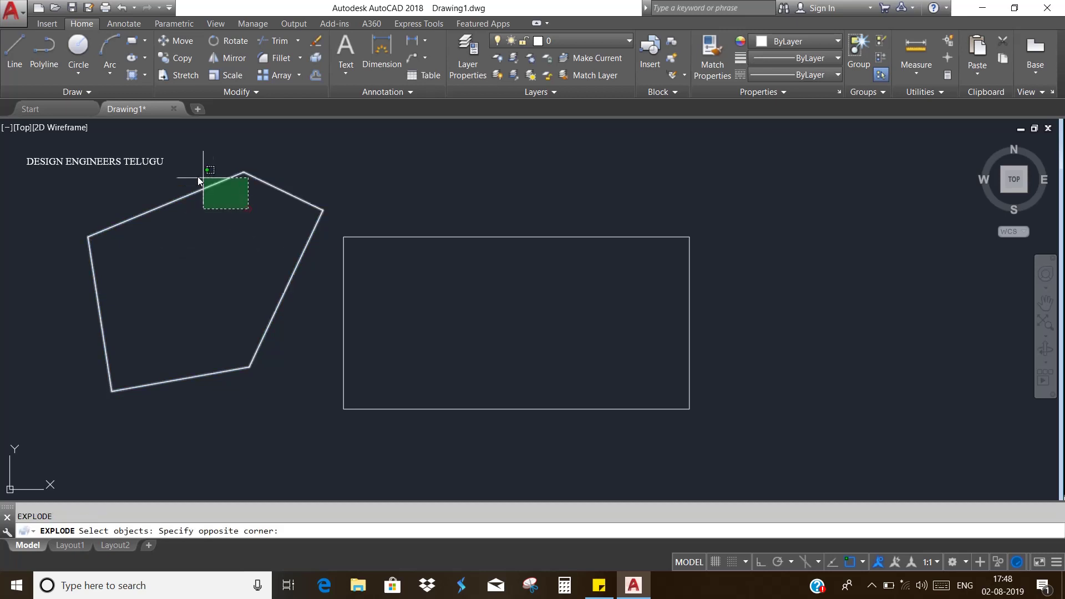
pyautogui.press('Return')
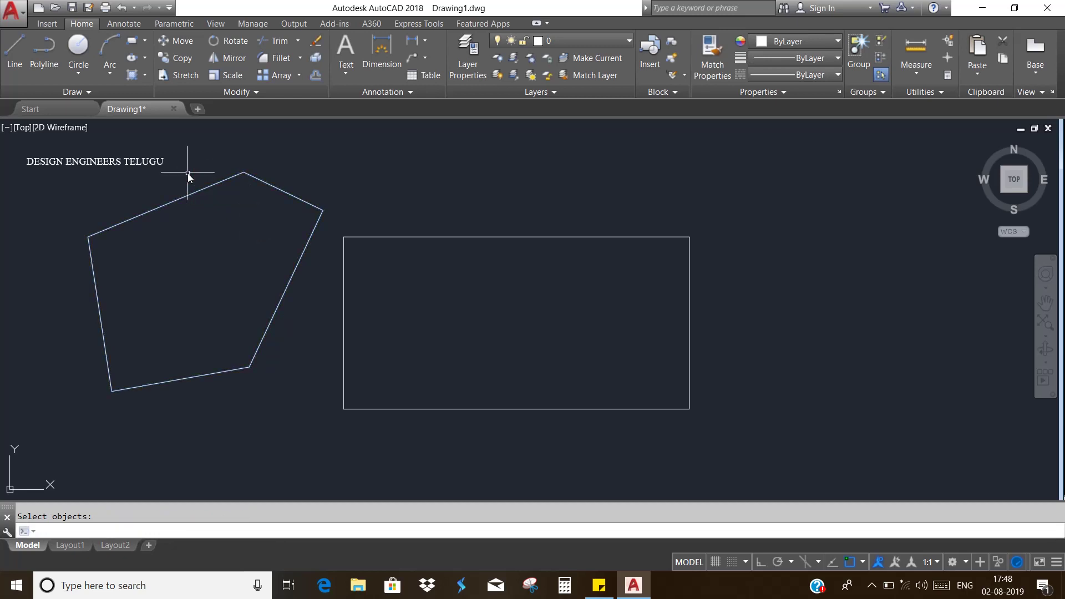
pyautogui.click(181, 198)
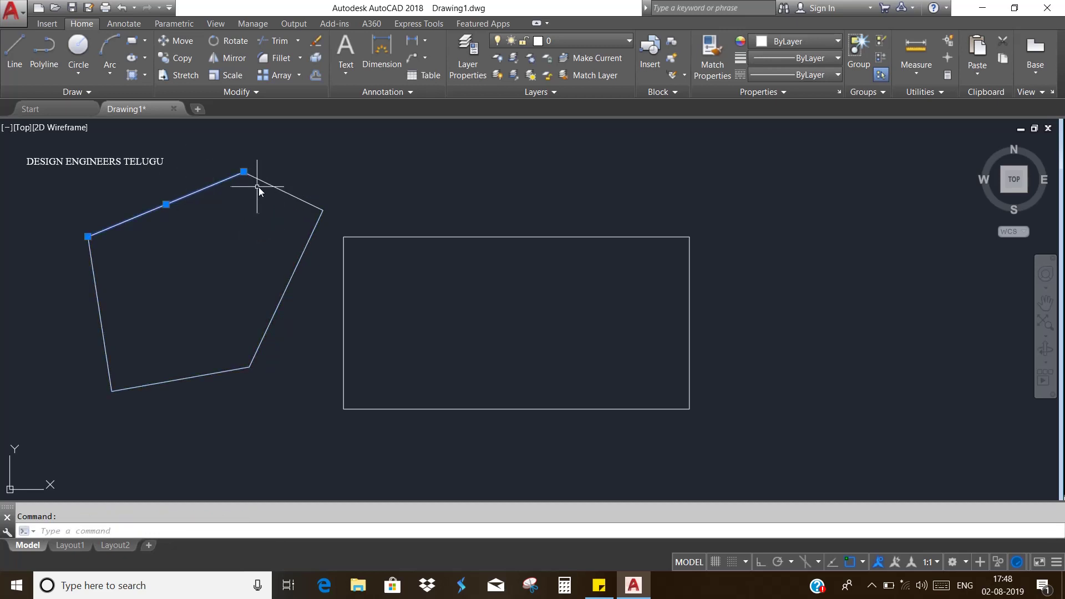
pyautogui.press('Escape')
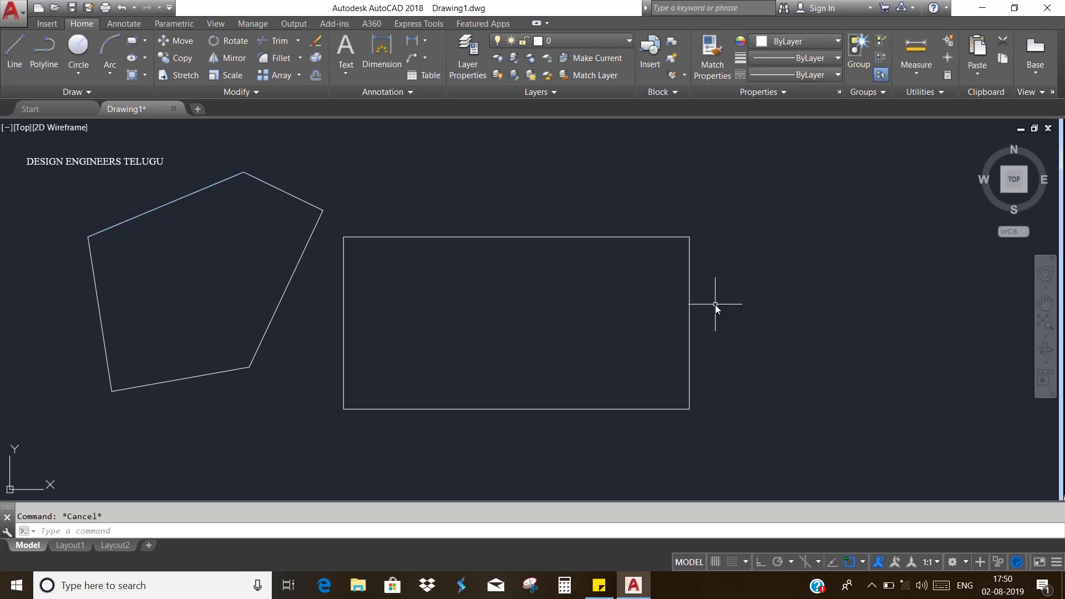
pyautogui.click(689, 291)
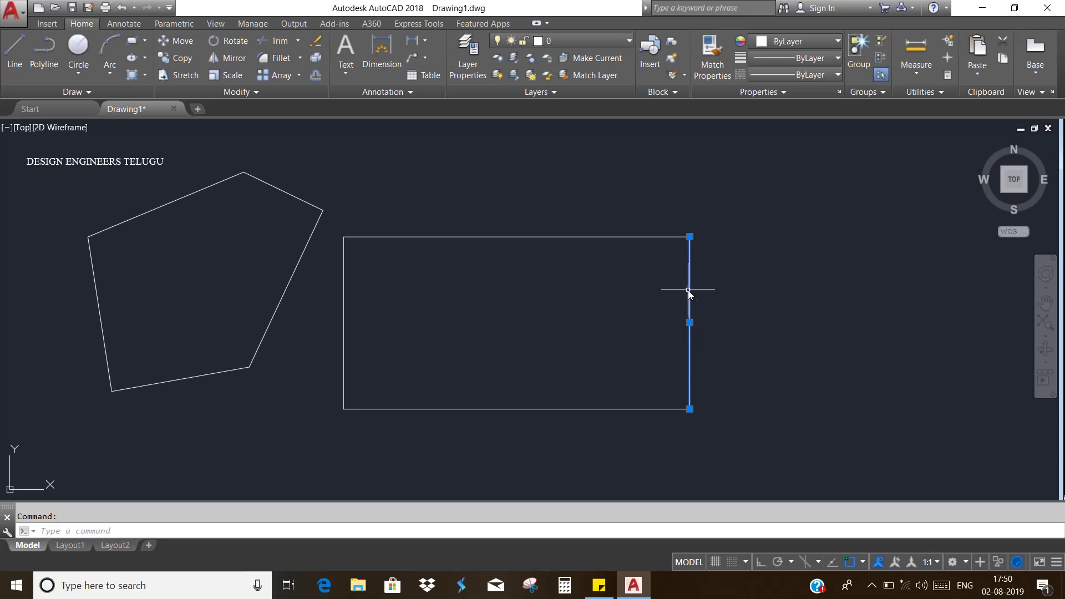
pyautogui.moveTo(689, 291)
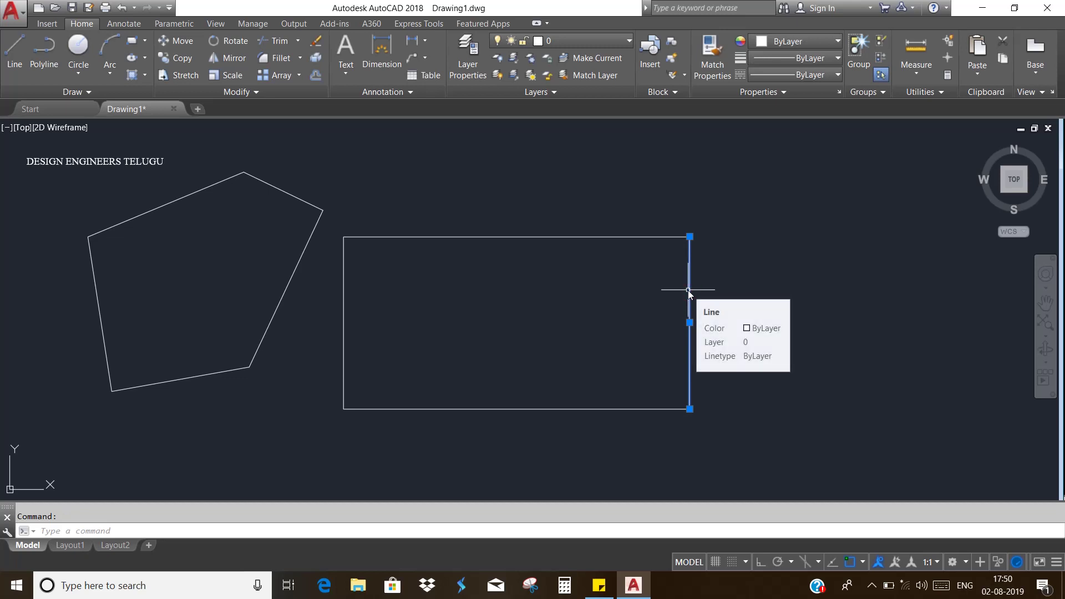
pyautogui.press('Escape')
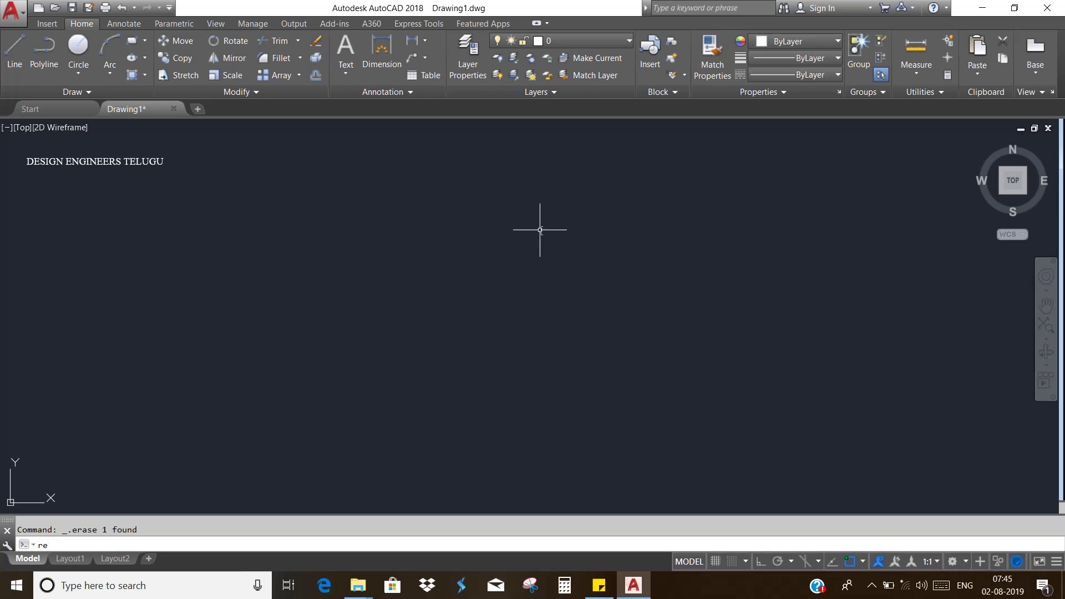
# Draw a 10×10 square with RECTANG, then re-centre it in Top view
pyautogui.write('c')
pyautogui.press('Return')
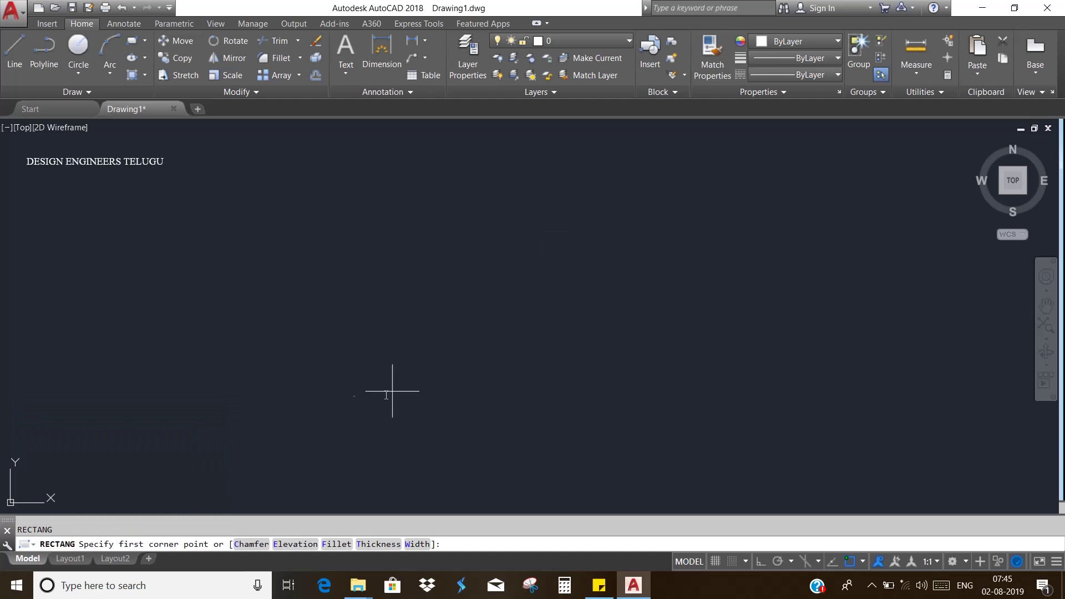
pyautogui.click(311, 405)
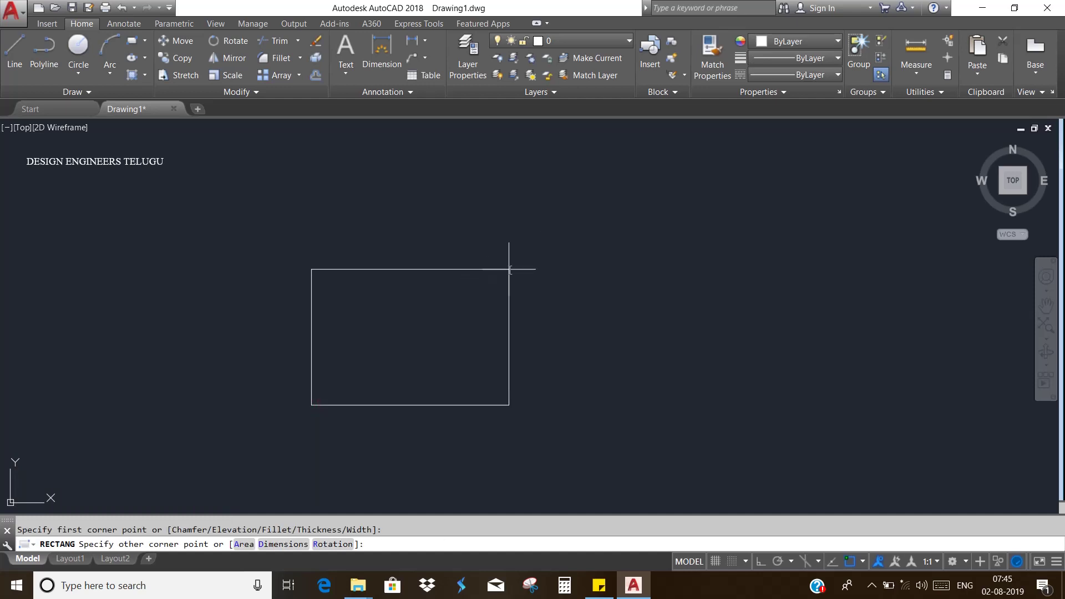
pyautogui.write('@10,10')
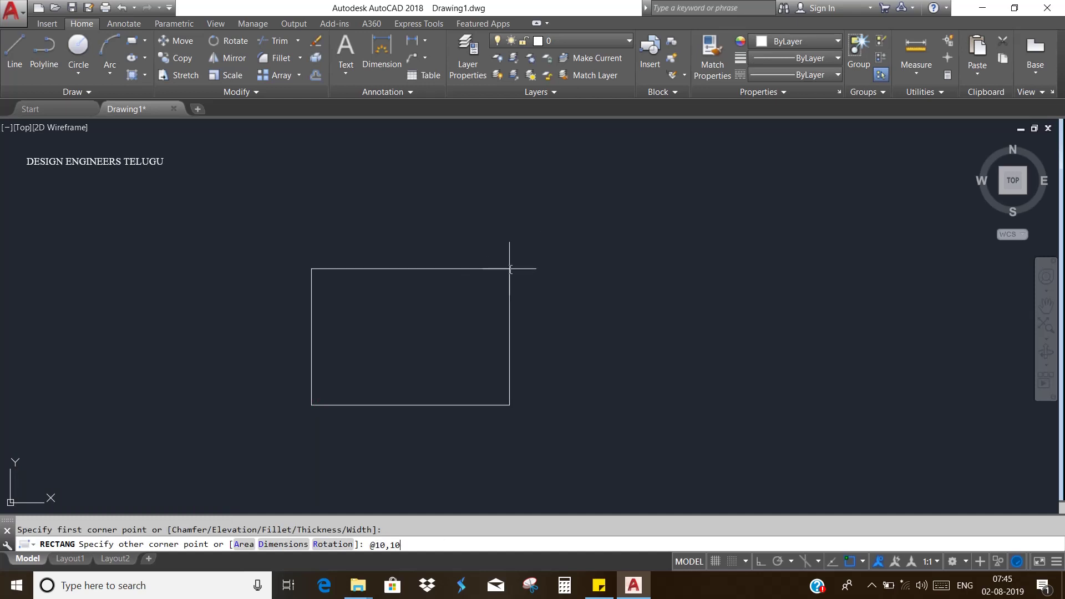
pyautogui.press('Return')
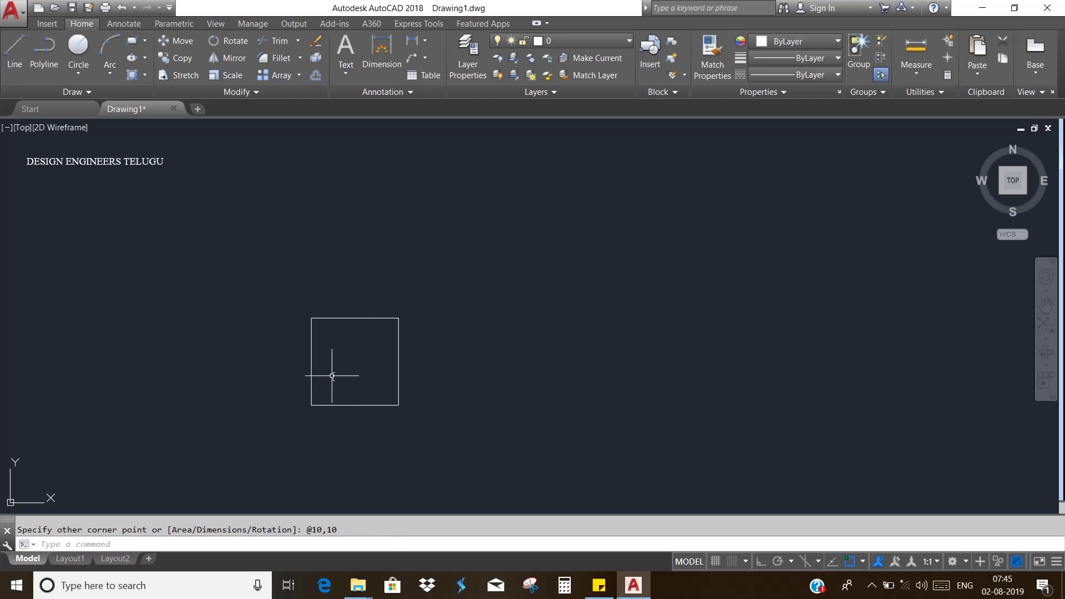
pyautogui.scroll(2, 332, 375)
pyautogui.scroll(2, 332, 375)
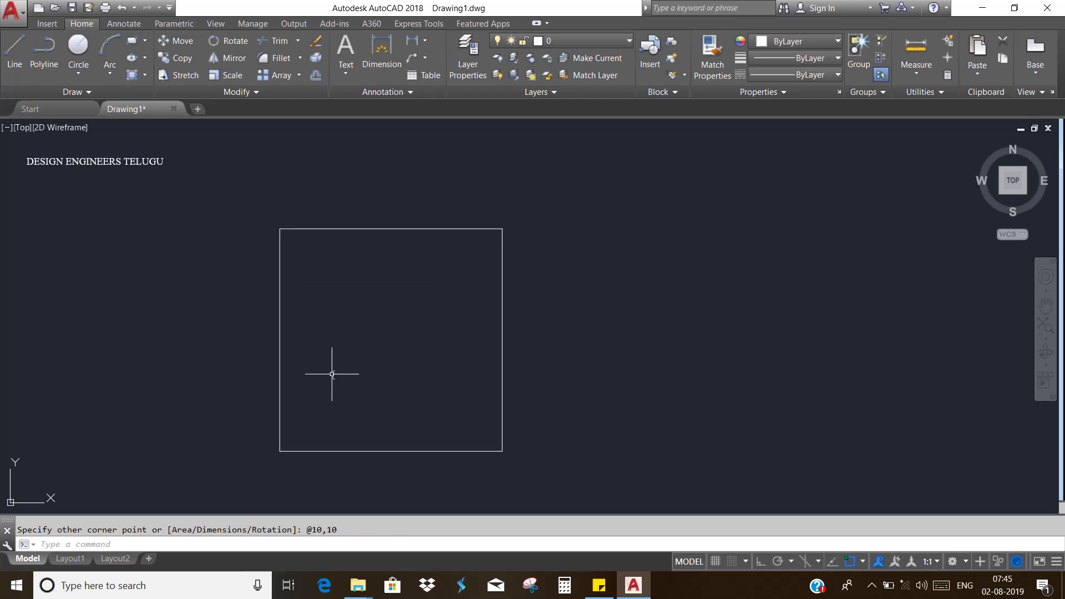
pyautogui.scroll(2, 332, 368)
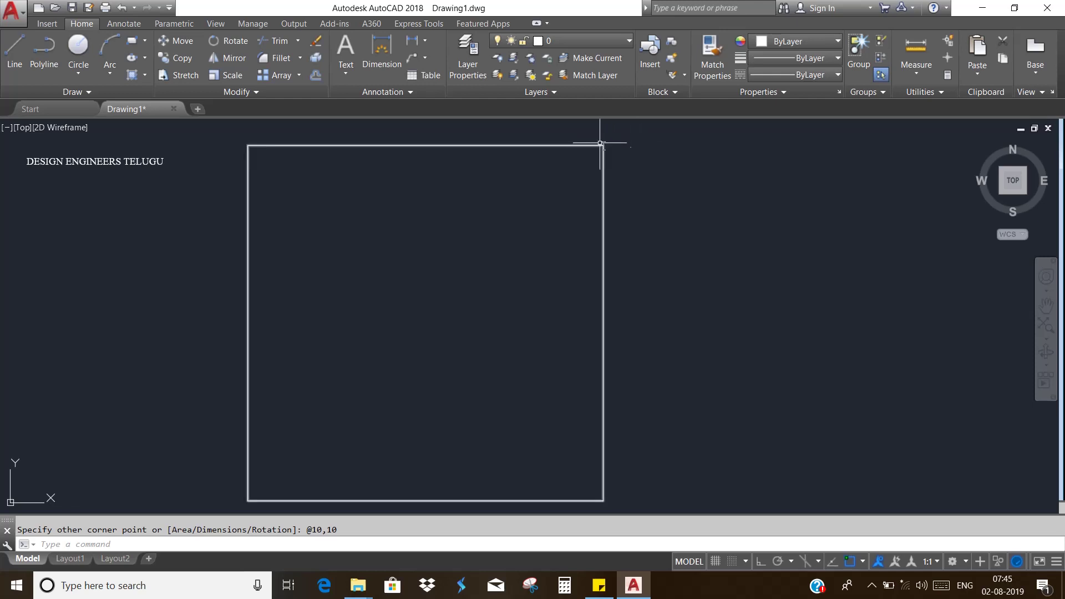
pyautogui.scroll(3, 604, 138)
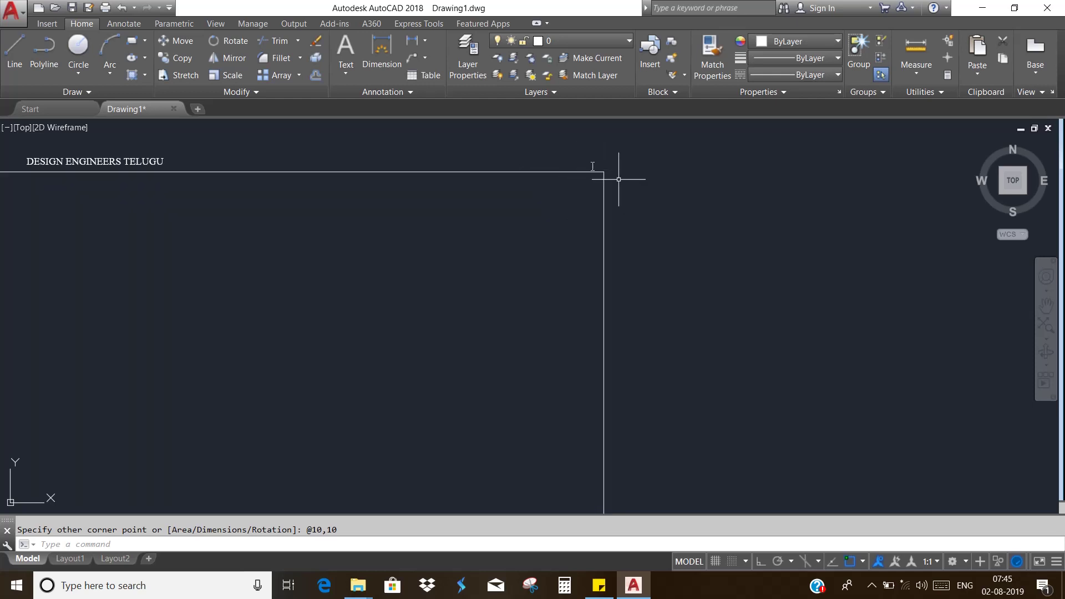
pyautogui.click(1013, 181)
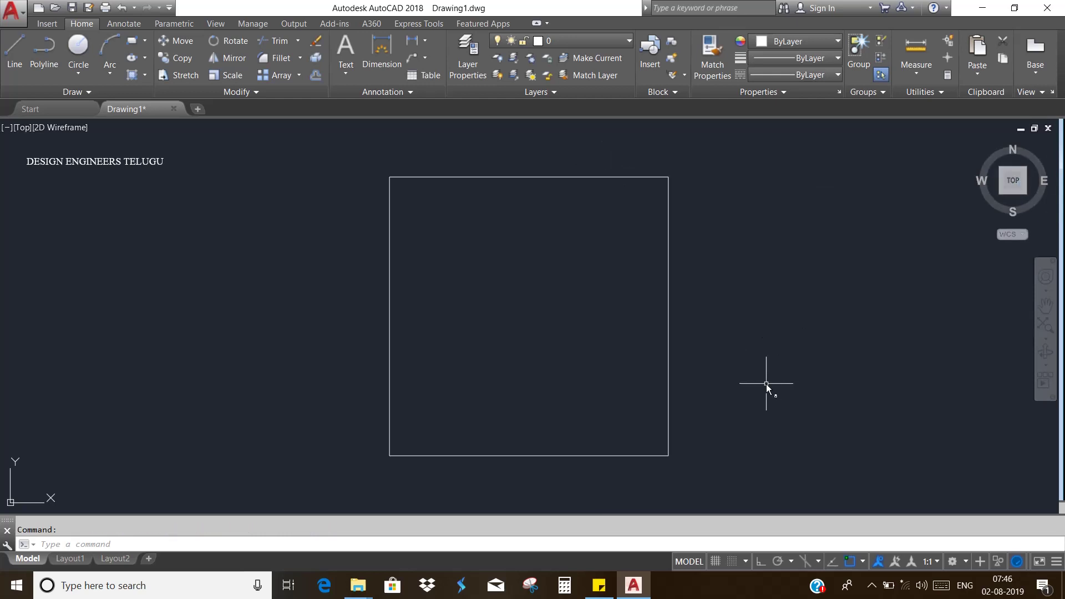
# Fillet the square's top-right corner with radius 2
pyautogui.write('f')
pyautogui.press('Return')
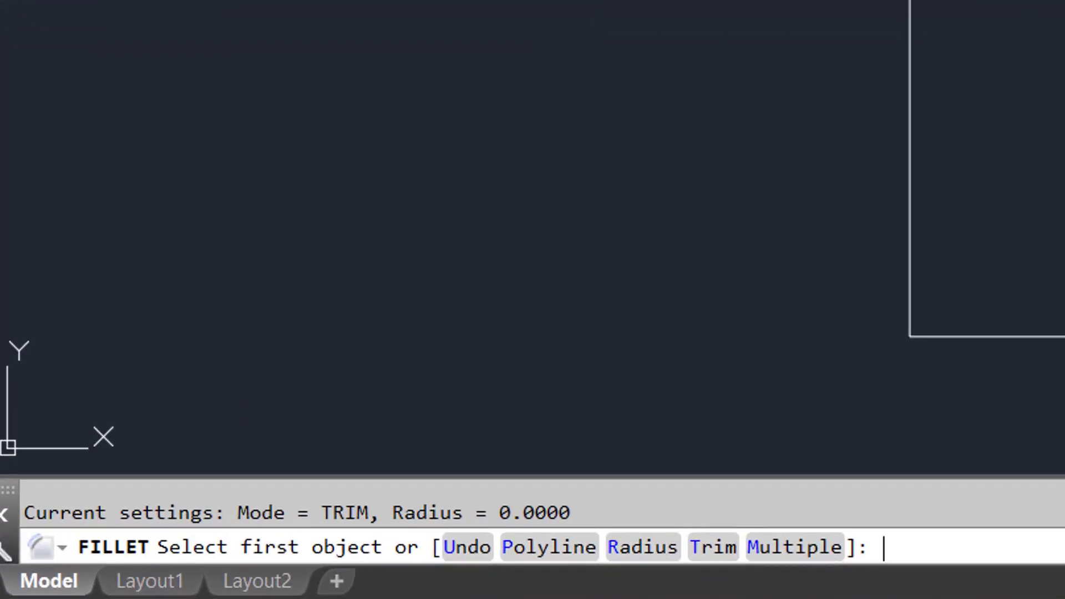
pyautogui.write('r')
pyautogui.press('Return')
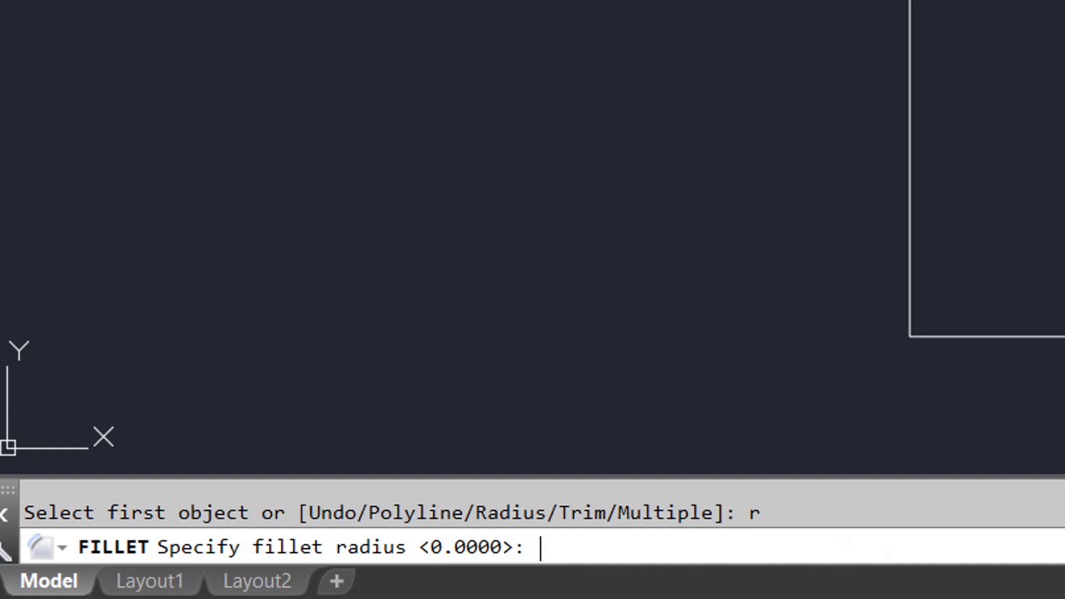
pyautogui.write('2')
pyautogui.press('Return')
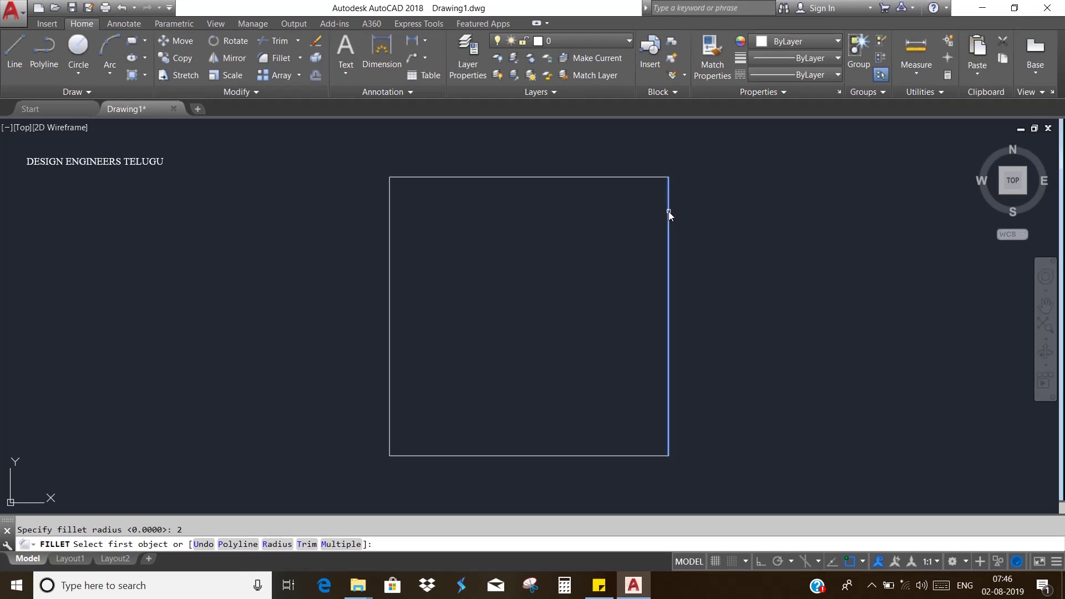
pyautogui.click(668, 212)
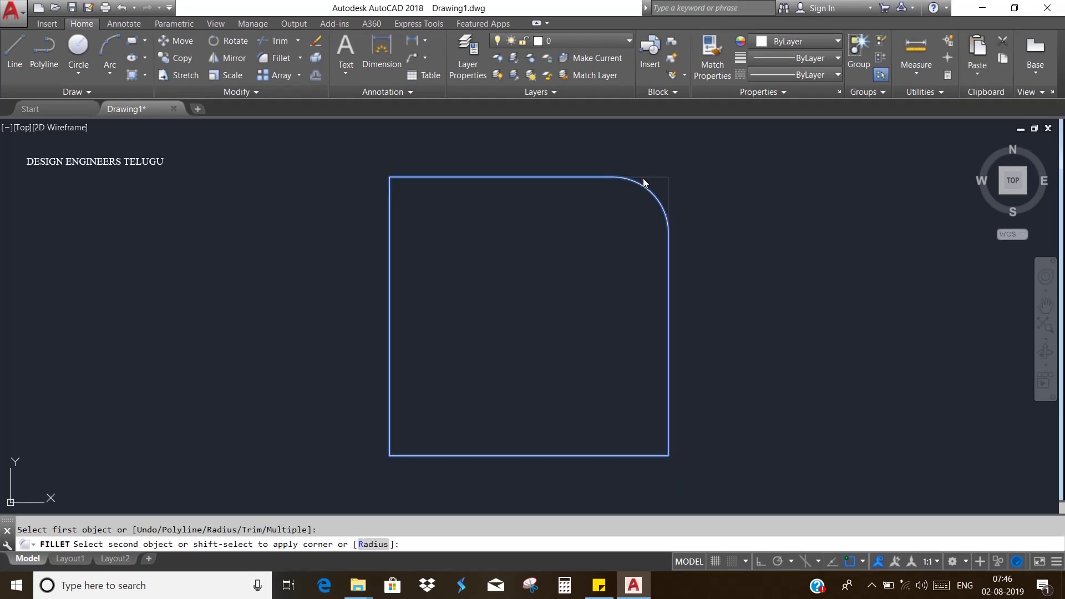
pyautogui.click(643, 179)
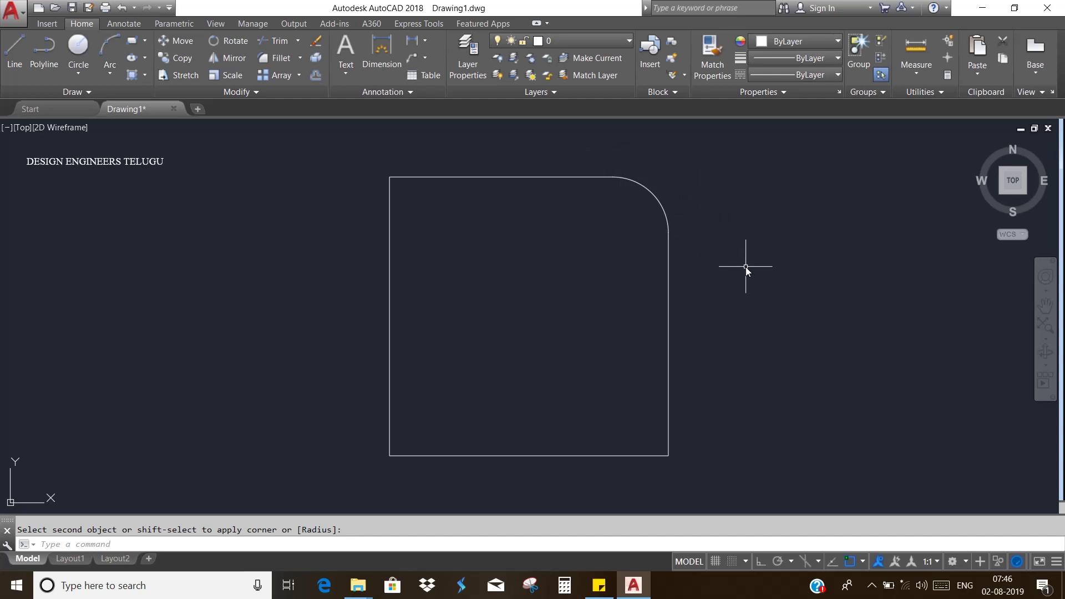
# Fillet the square's top-left corner with radius 1
pyautogui.press('Return')
pyautogui.press('Return')
pyautogui.write('1')
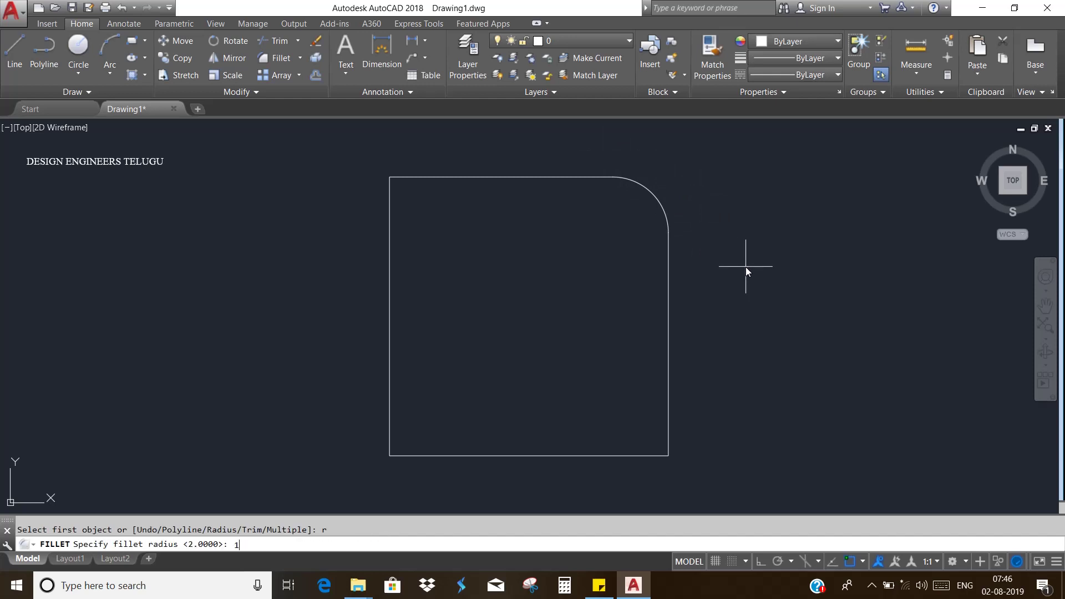
pyautogui.press('Return')
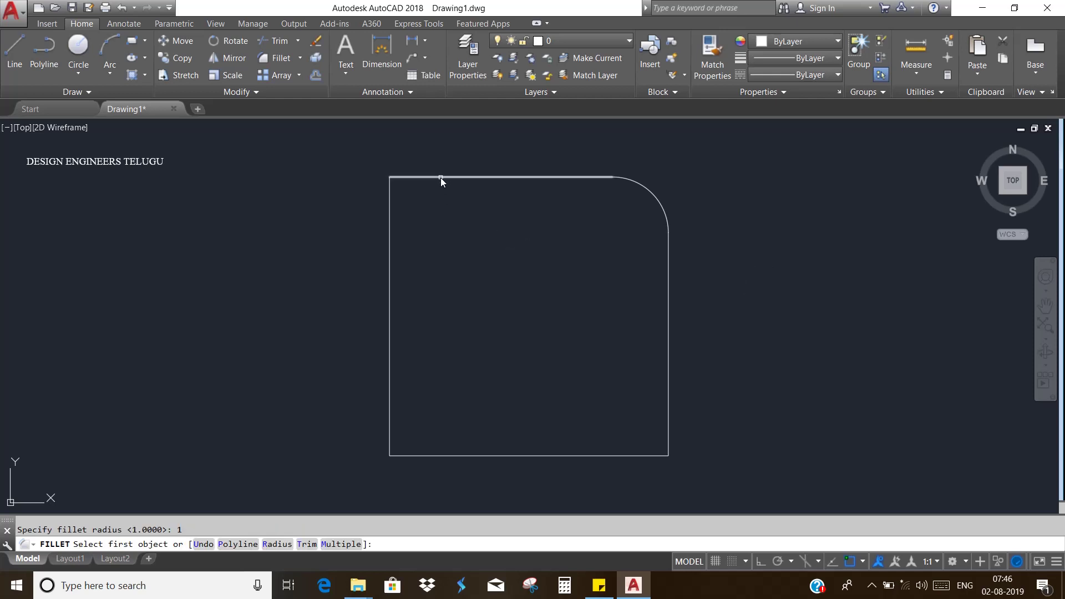
pyautogui.click(441, 177)
pyautogui.click(392, 205)
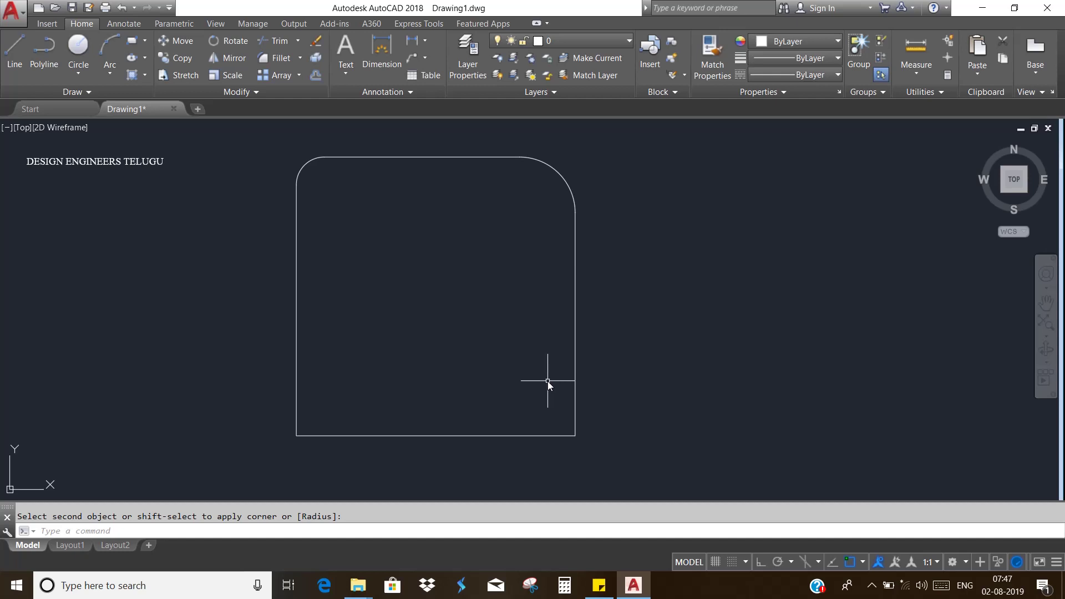
# Fillet the square's bottom-right corner in No trim mode, keeping the original edges
pyautogui.write('f')
pyautogui.press('Return')
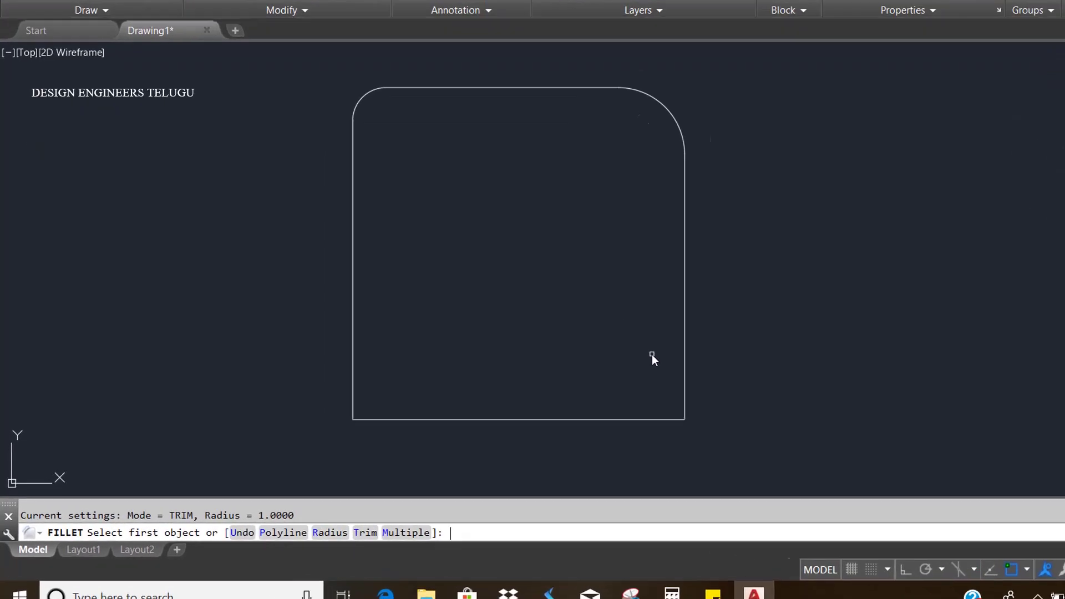
pyautogui.write('t')
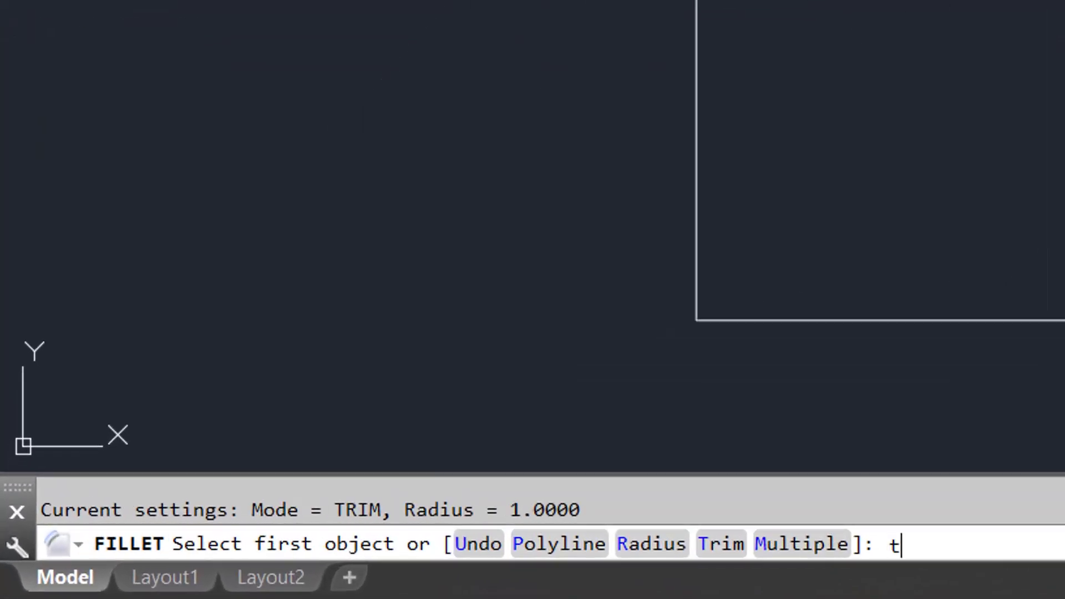
pyautogui.press('Return')
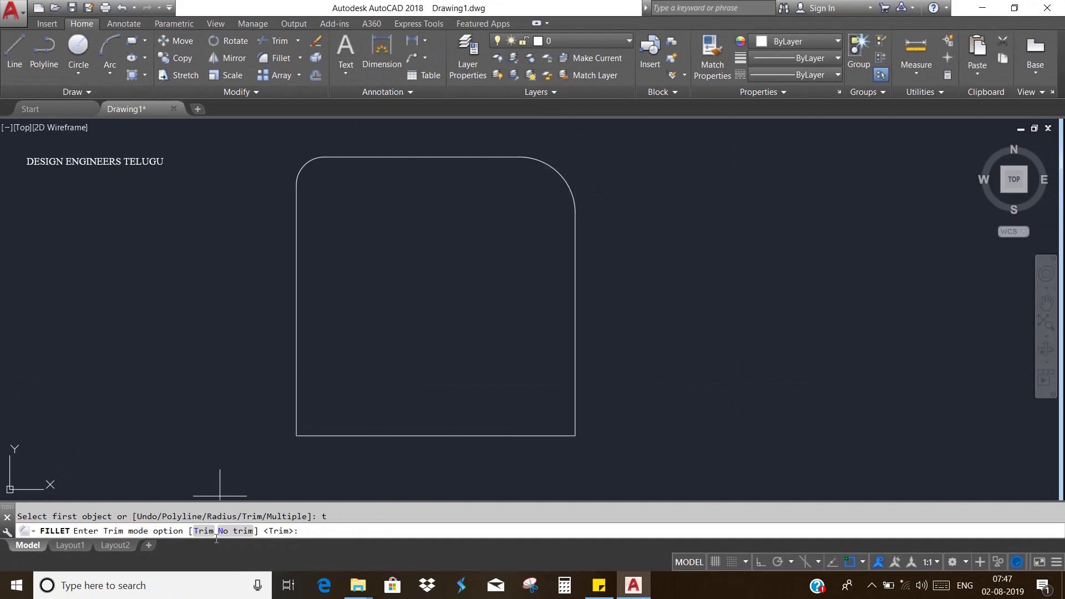
pyautogui.click(232, 532)
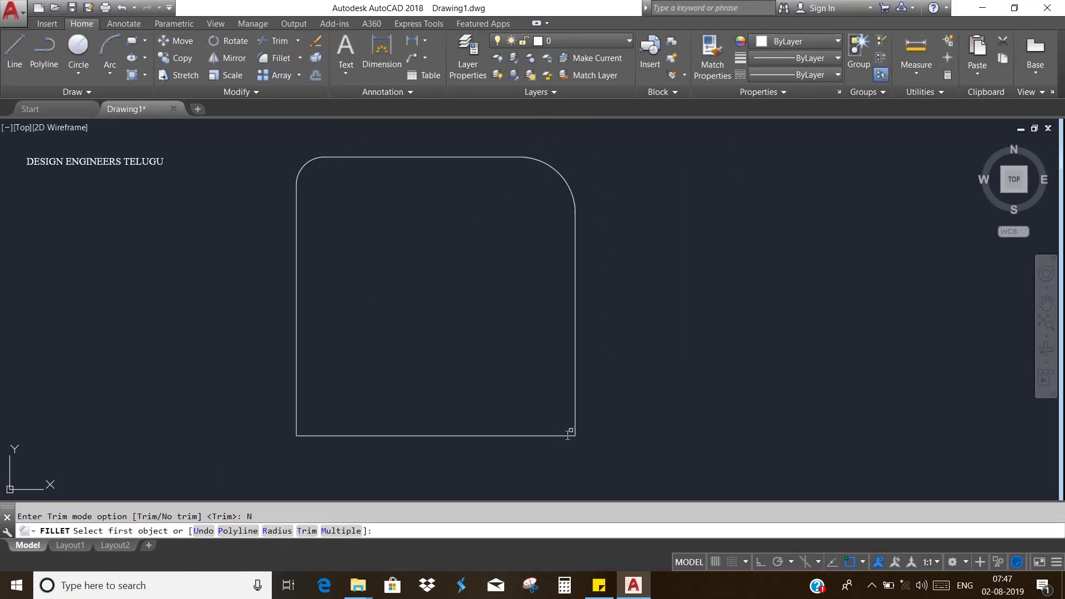
pyautogui.click(573, 405)
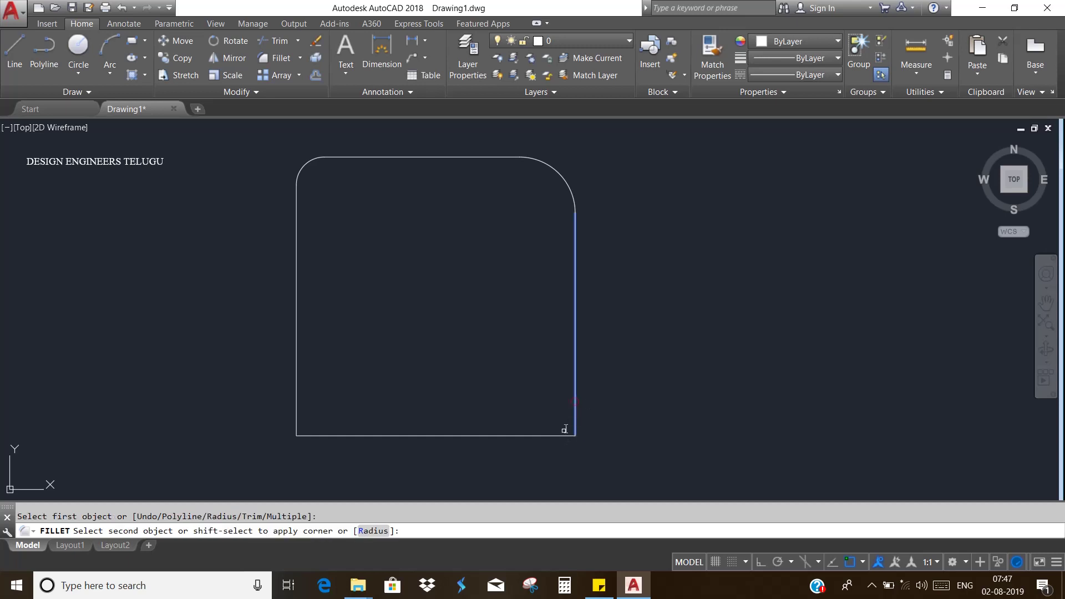
pyautogui.click(552, 437)
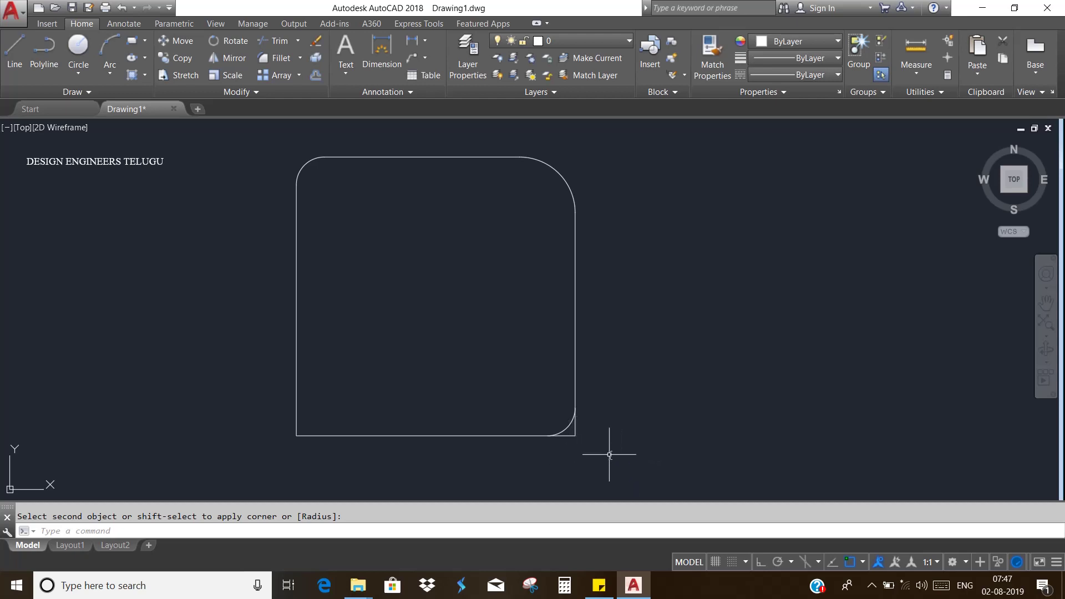
pyautogui.press('Return')
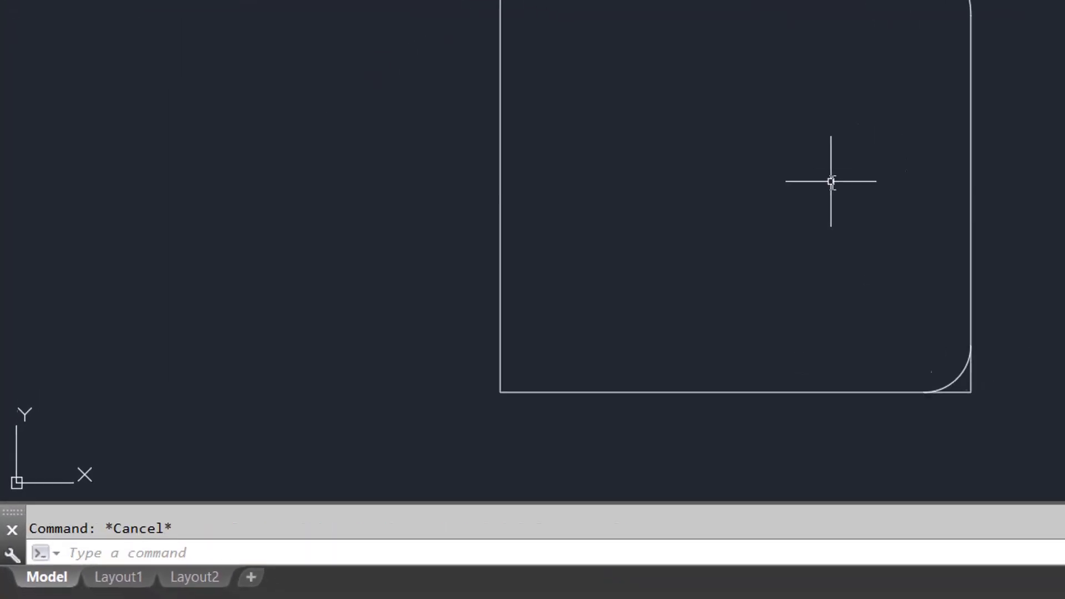
# Draw one rectangle to the right and one to the left of the square
pyautogui.click(133, 40)
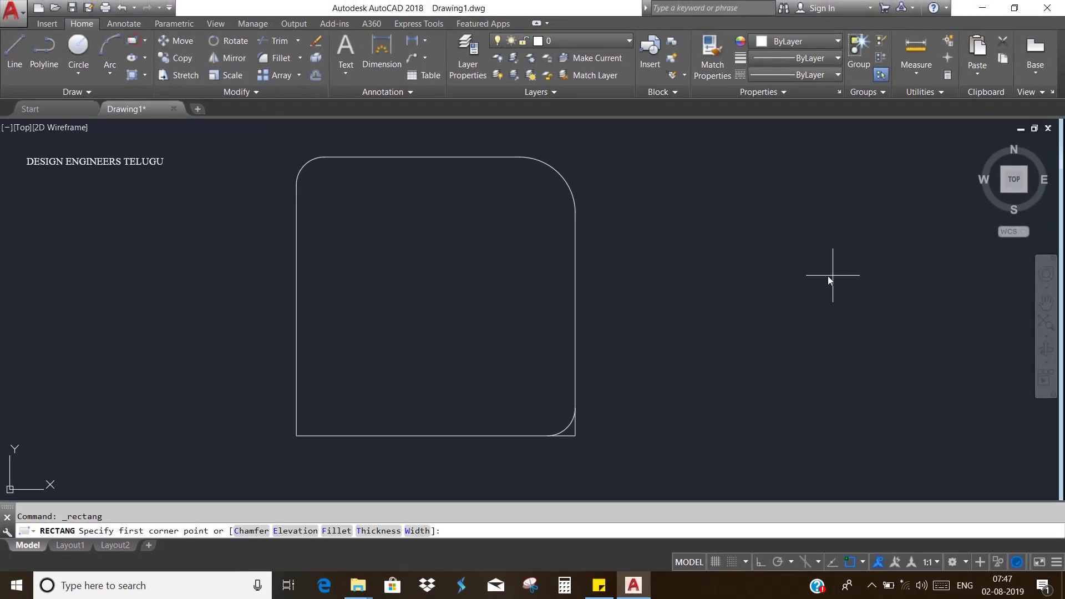
pyautogui.click(785, 232)
pyautogui.click(932, 379)
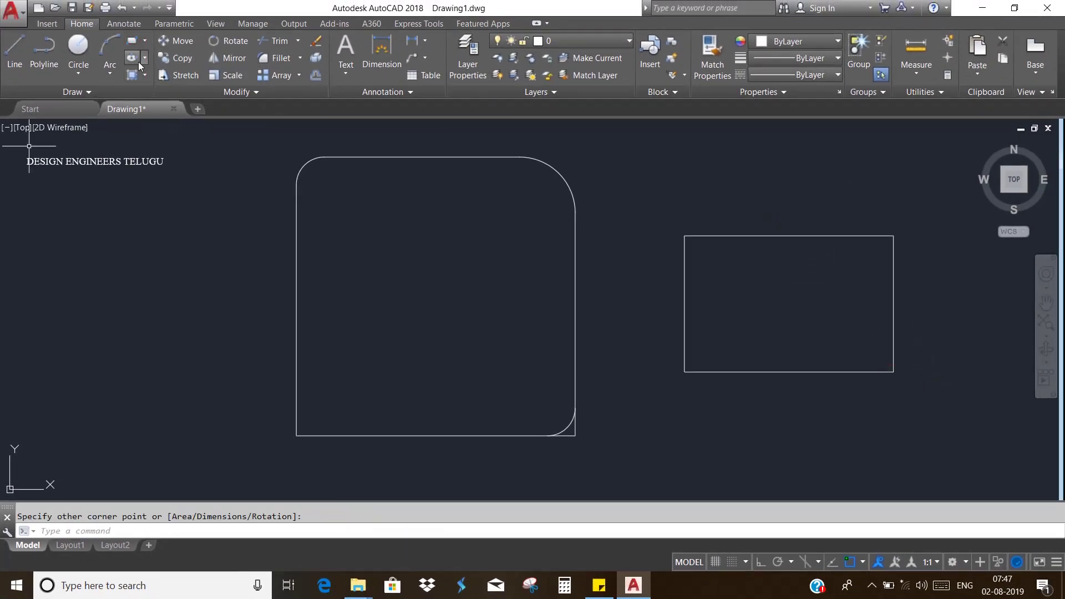
pyautogui.click(134, 43)
pyautogui.click(89, 244)
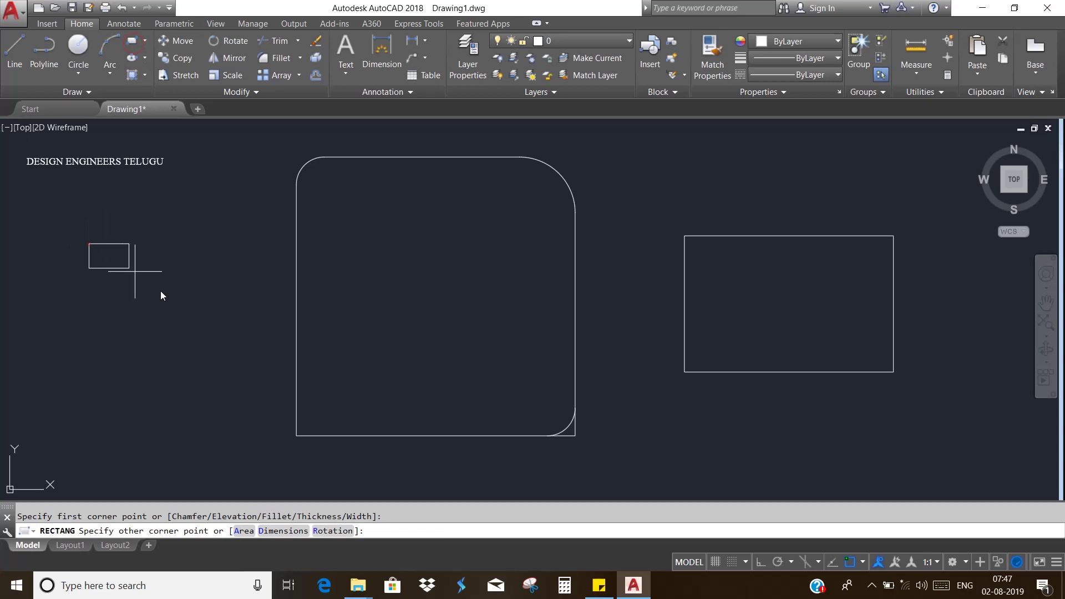
pyautogui.click(232, 365)
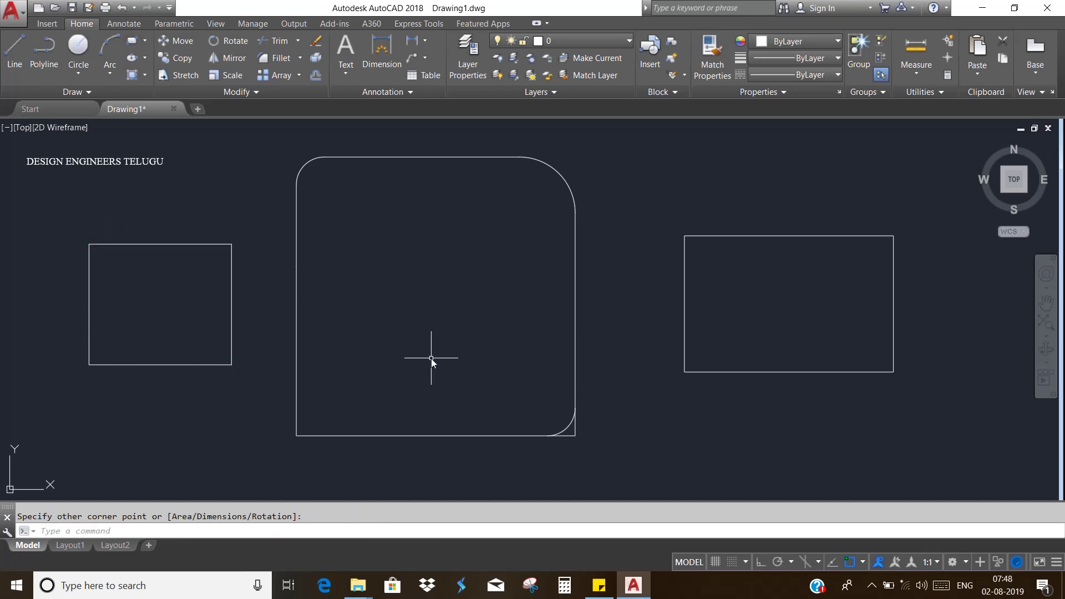
# Fillet the right rectangle's top-left corner with radius 1, untrimmed
pyautogui.write('f')
pyautogui.press('Return')
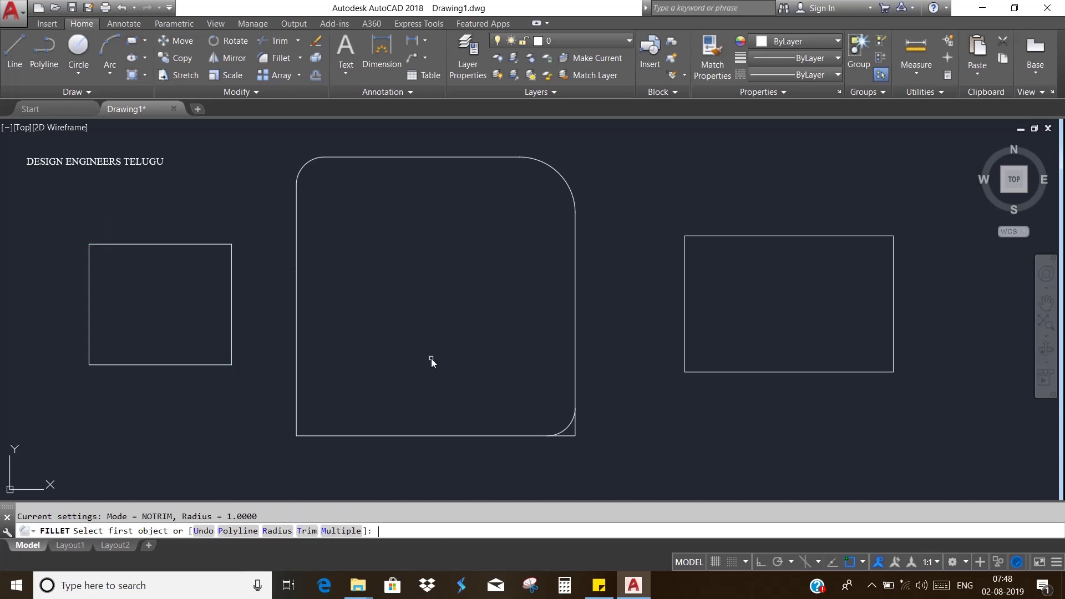
pyautogui.write('r')
pyautogui.press('Return')
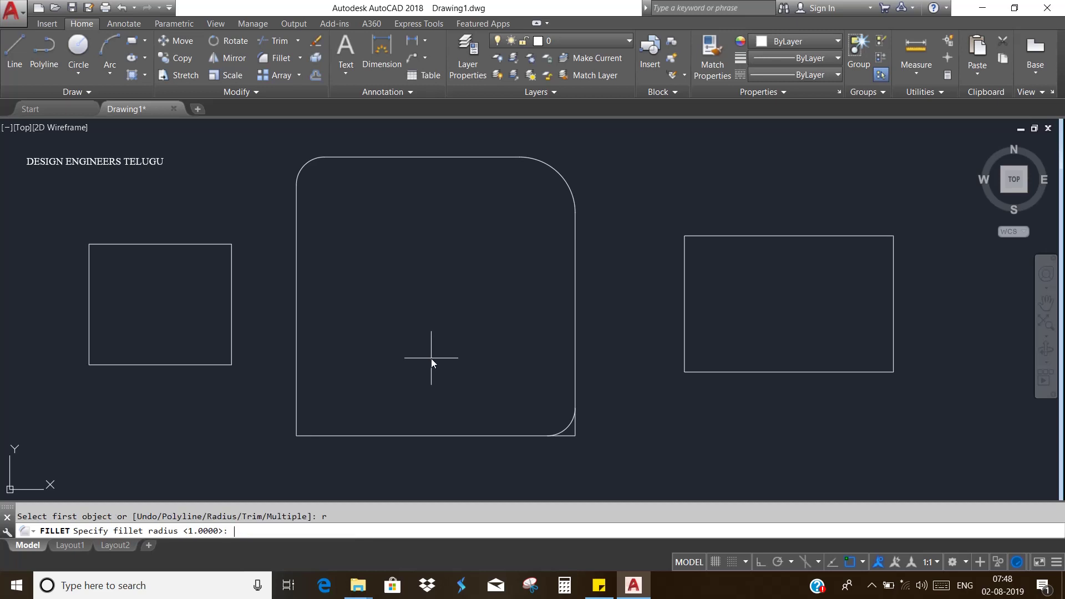
pyautogui.press('Return')
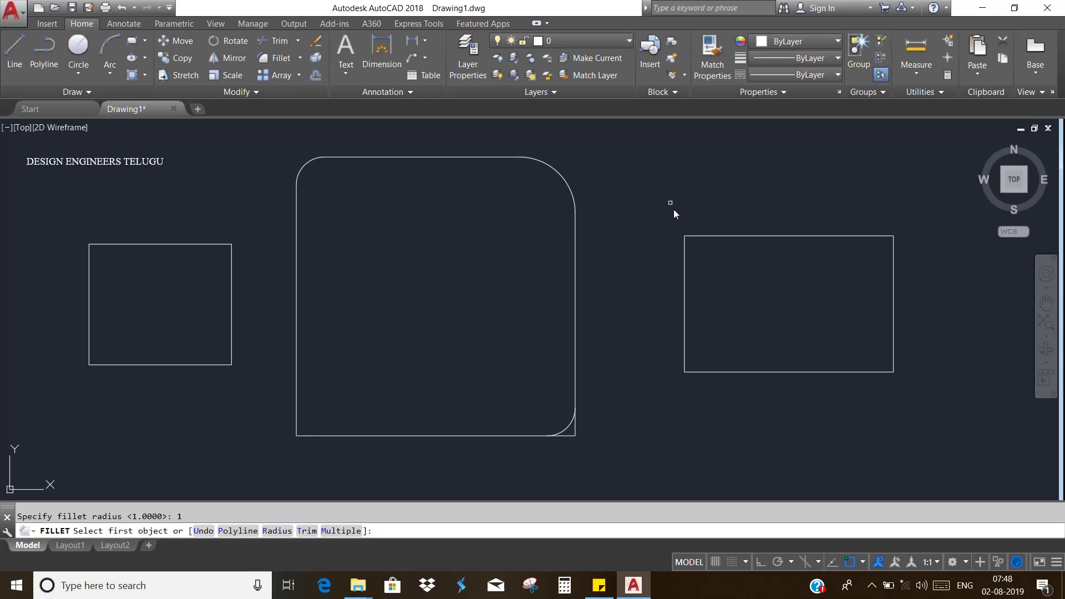
pyautogui.click(697, 235)
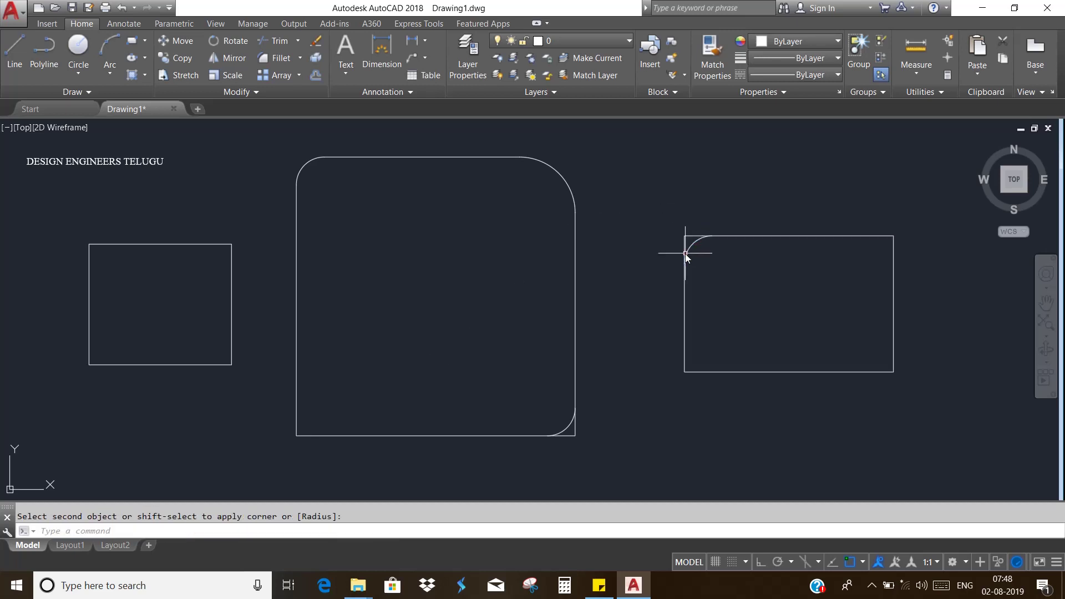
pyautogui.click(685, 254)
# Fillet the right rectangle's bottom-left and bottom-right corners using the Multiple option
pyautogui.press('Escape')
pyautogui.press('Return')
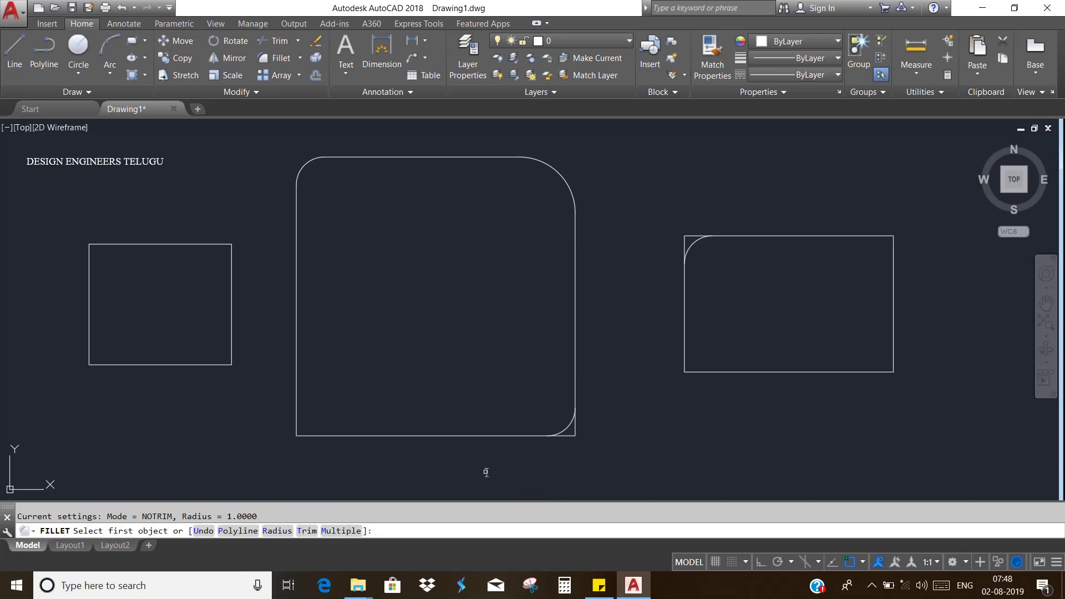
pyautogui.write('m')
pyautogui.press('Return')
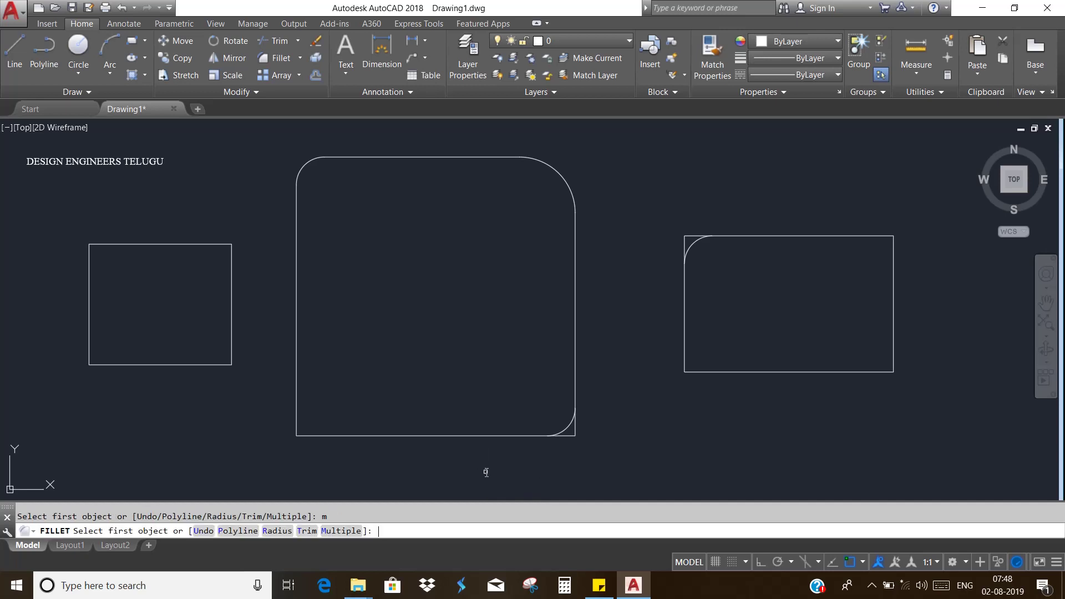
pyautogui.click(686, 340)
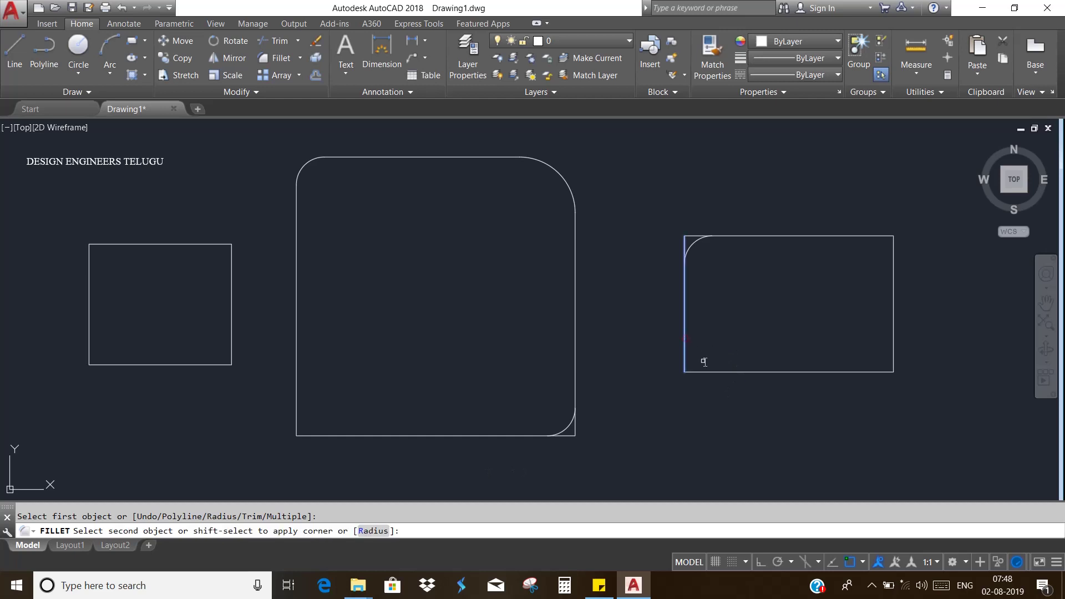
pyautogui.click(706, 371)
pyautogui.click(871, 372)
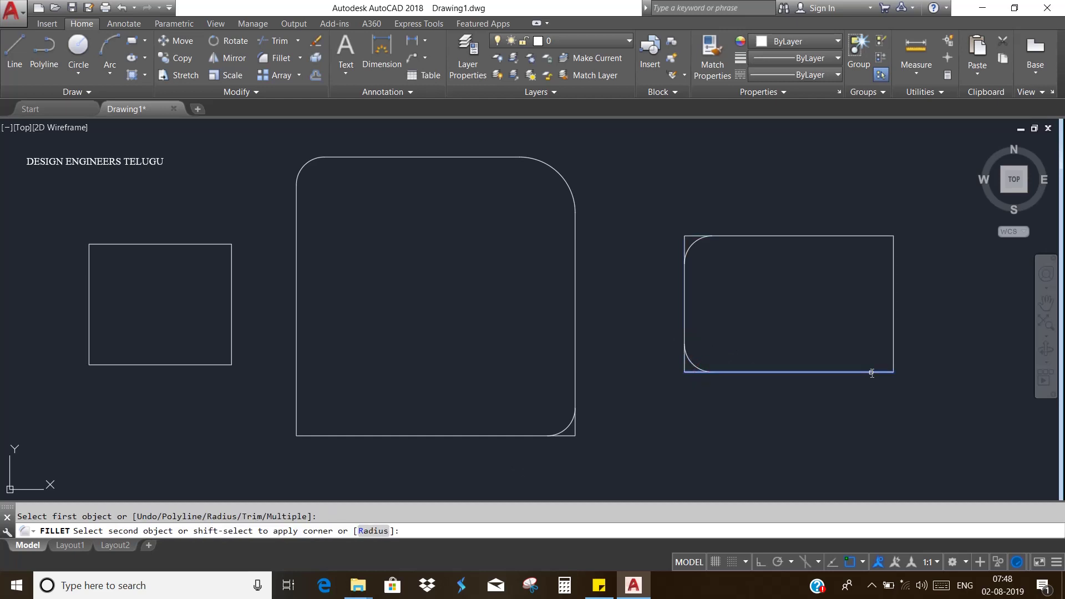
pyautogui.click(893, 335)
pyautogui.click(891, 257)
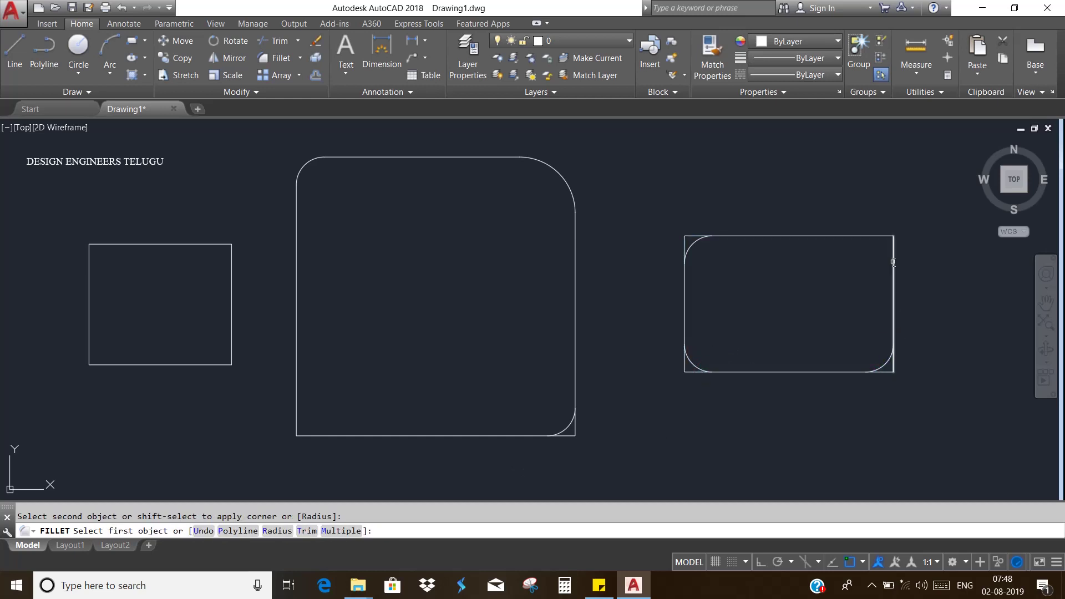
# Fillet the right rectangle's top-right corner and all four left-square corners via Polyline
pyautogui.click(878, 236)
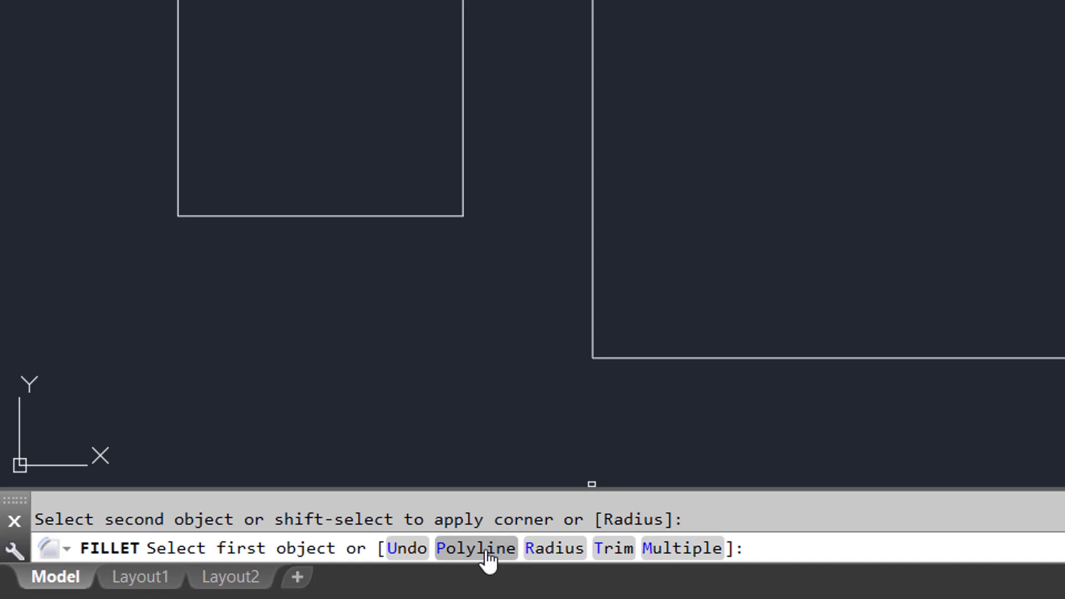
pyautogui.click(477, 548)
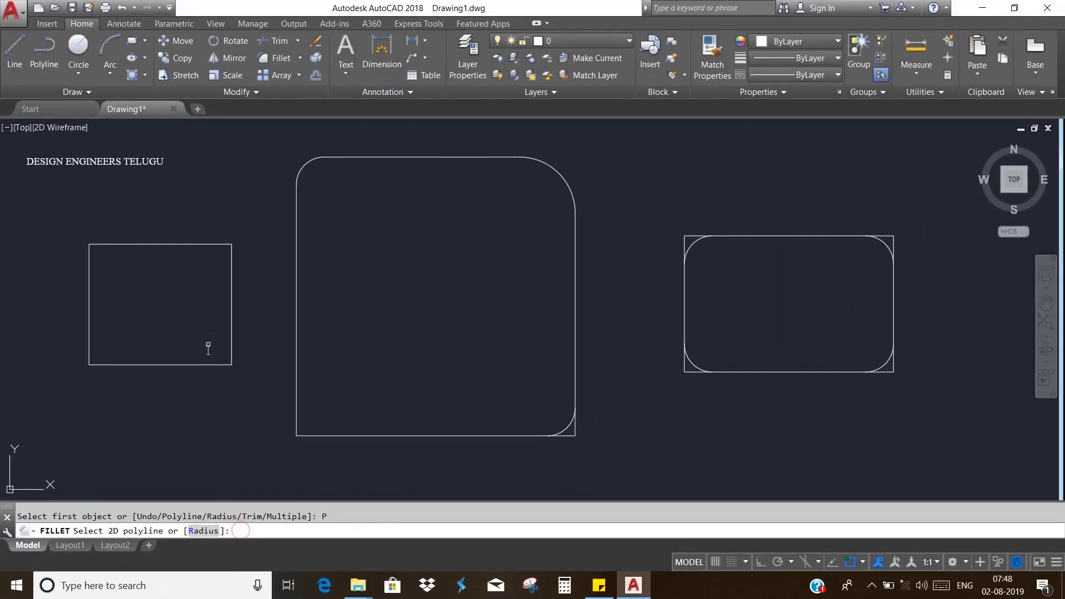
pyautogui.click(232, 313)
pyautogui.click(231, 267)
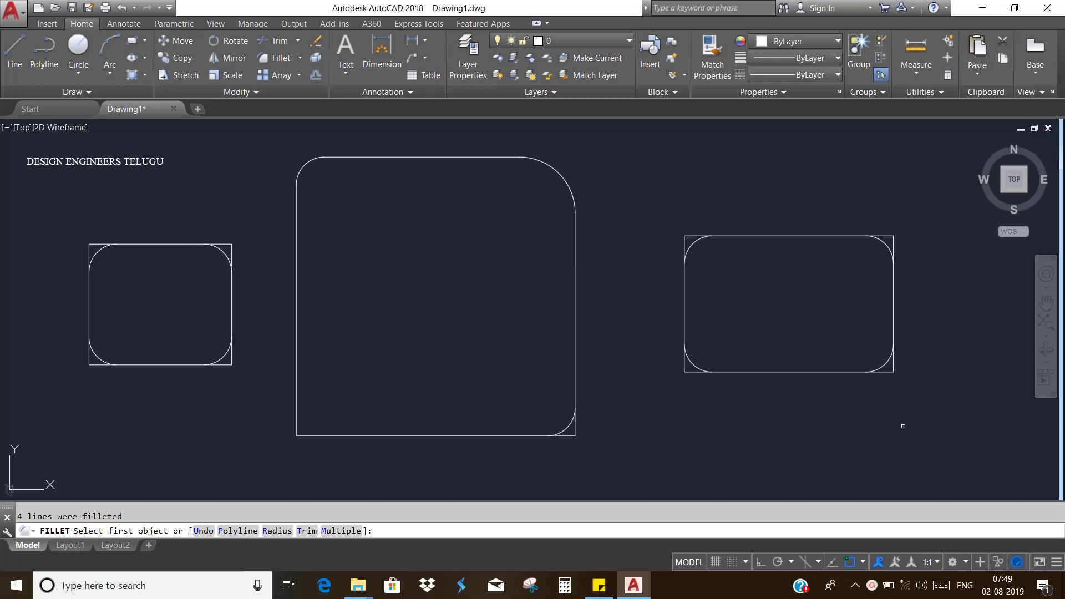
# Delete all three rounded rectangles, then undo the deletion
pyautogui.press('Escape')
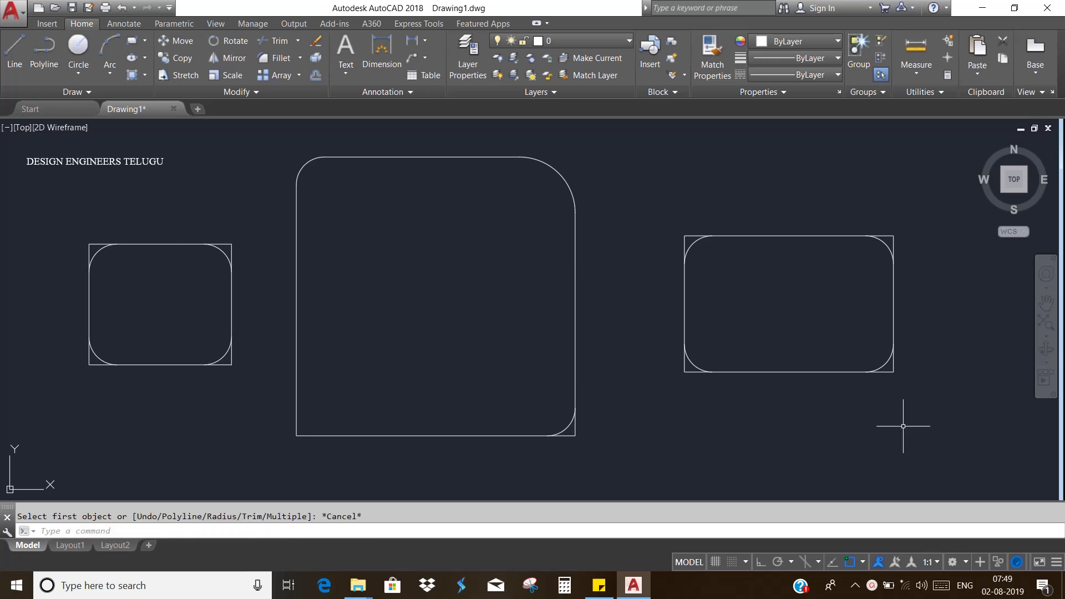
pyautogui.click(955, 468)
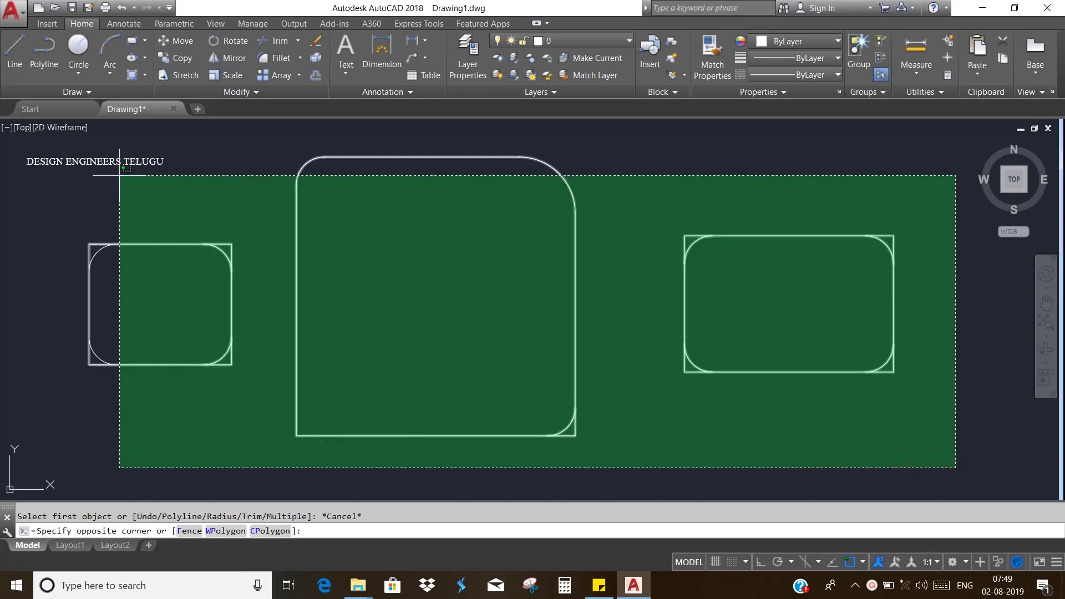
pyautogui.click(68, 147)
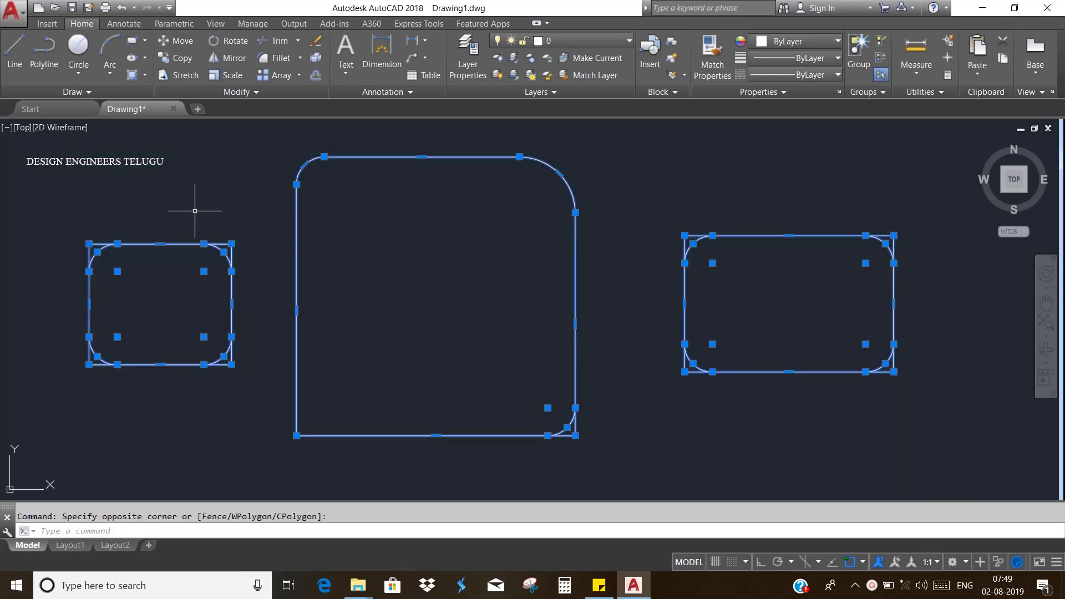
pyautogui.press('Delete')
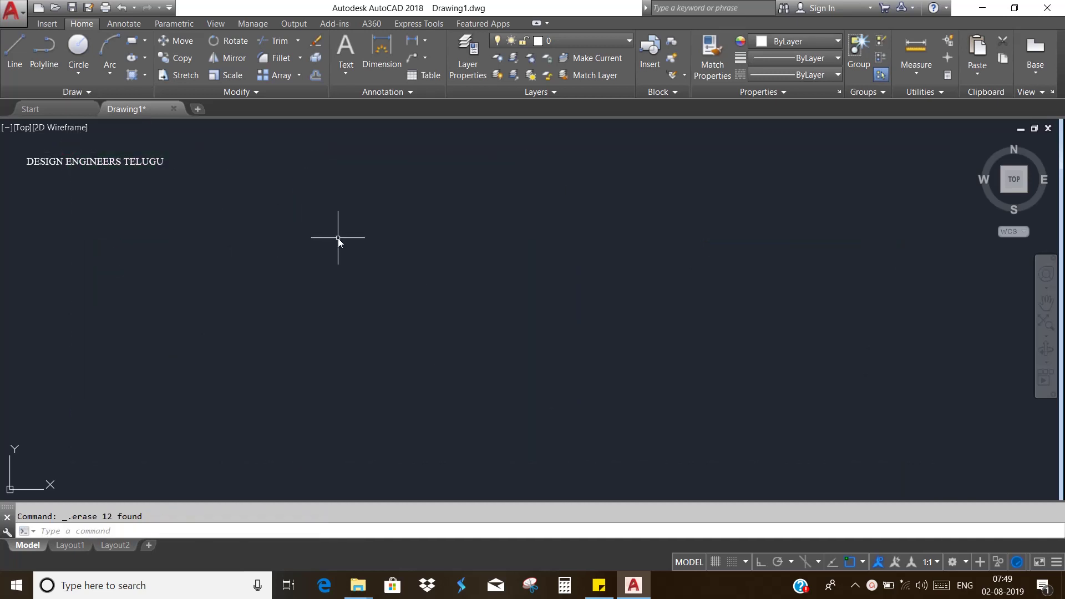
pyautogui.hotkey('ctrl', 'z')
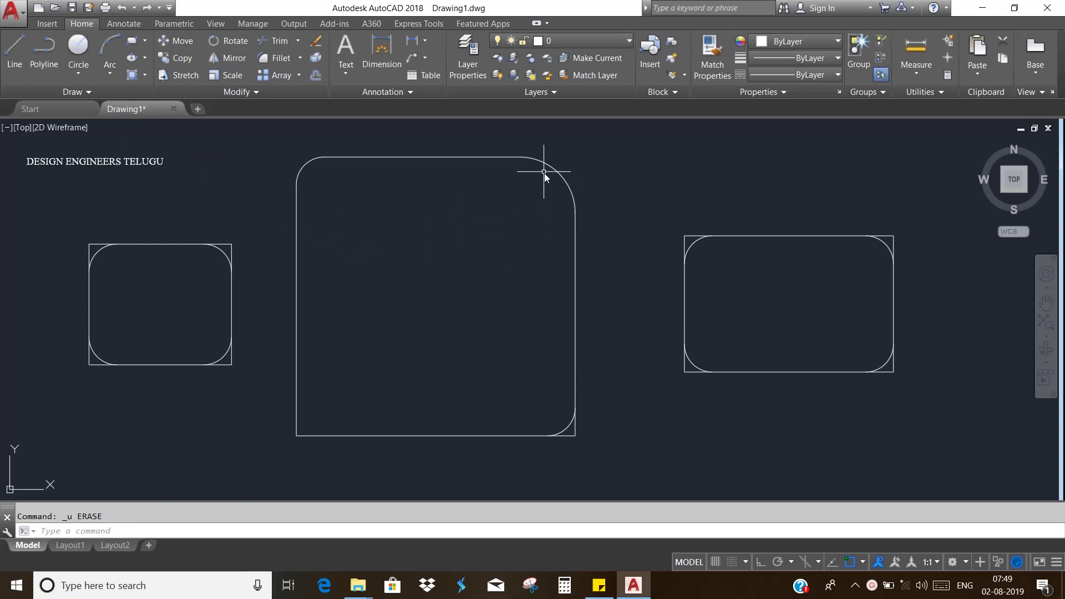
# Delete the right and left rounded rectangles separately, keeping the square
pyautogui.click(929, 422)
pyautogui.click(674, 218)
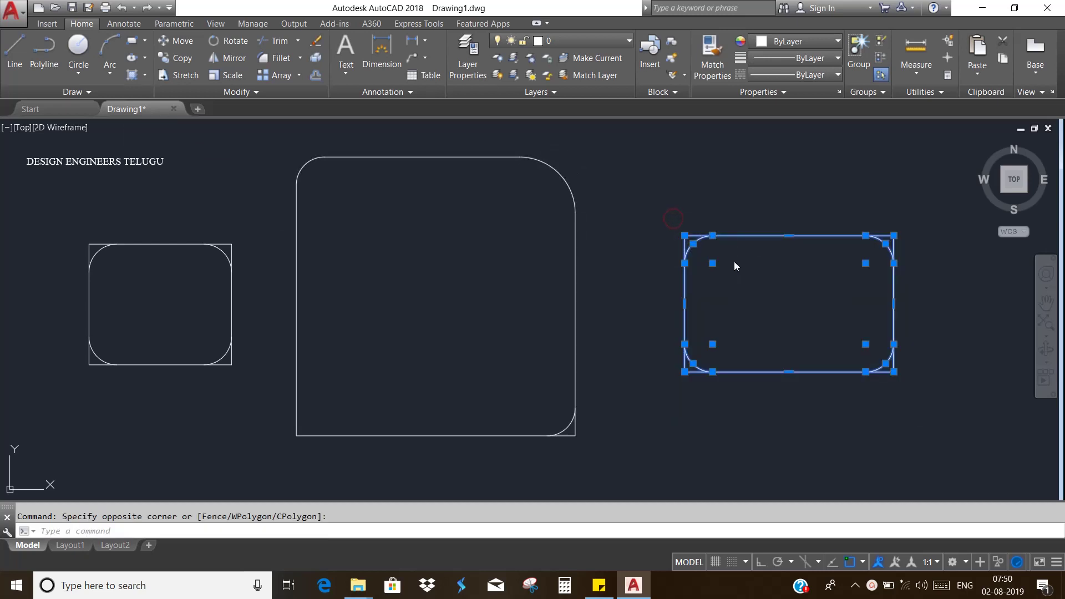
pyautogui.press('Delete')
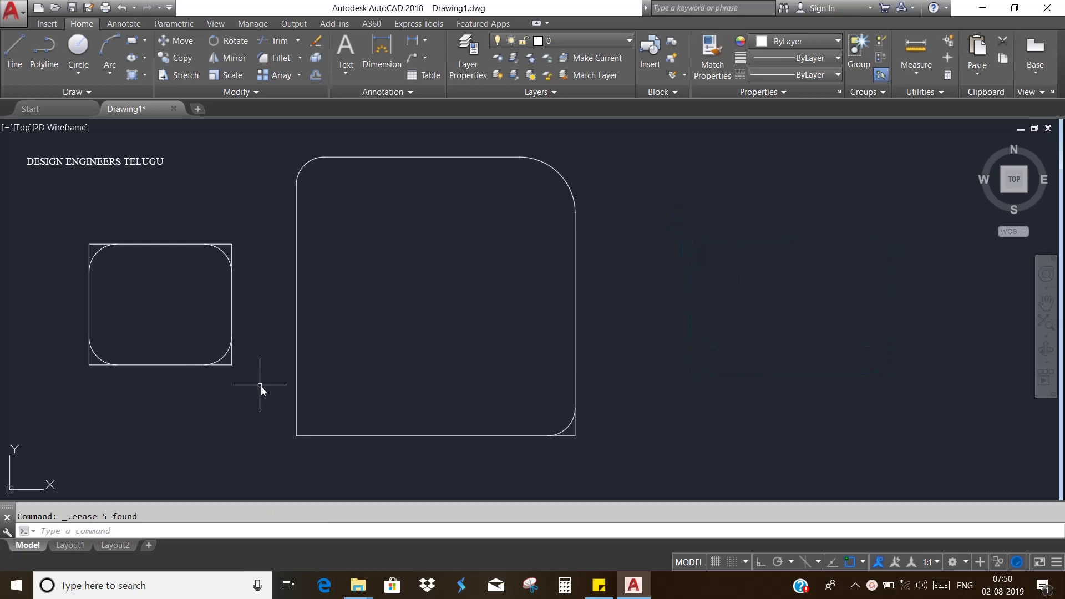
pyautogui.click(262, 386)
pyautogui.click(74, 230)
pyautogui.press('Delete')
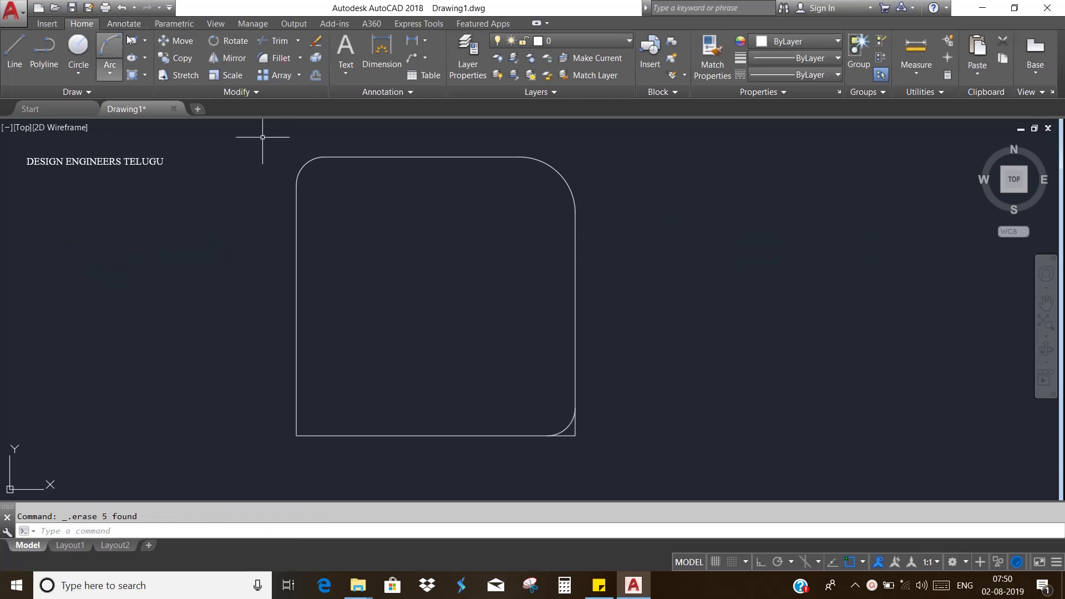
# Draw a plain rectangle right of the rounded square and zoom to frame both shapes
pyautogui.click(132, 41)
pyautogui.click(650, 222)
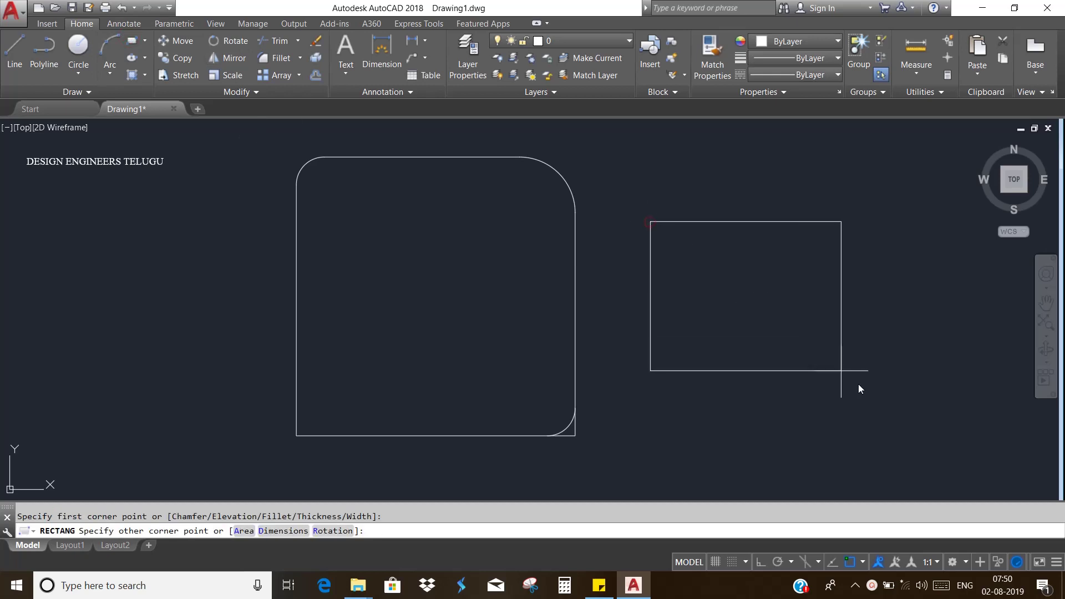
pyautogui.click(876, 387)
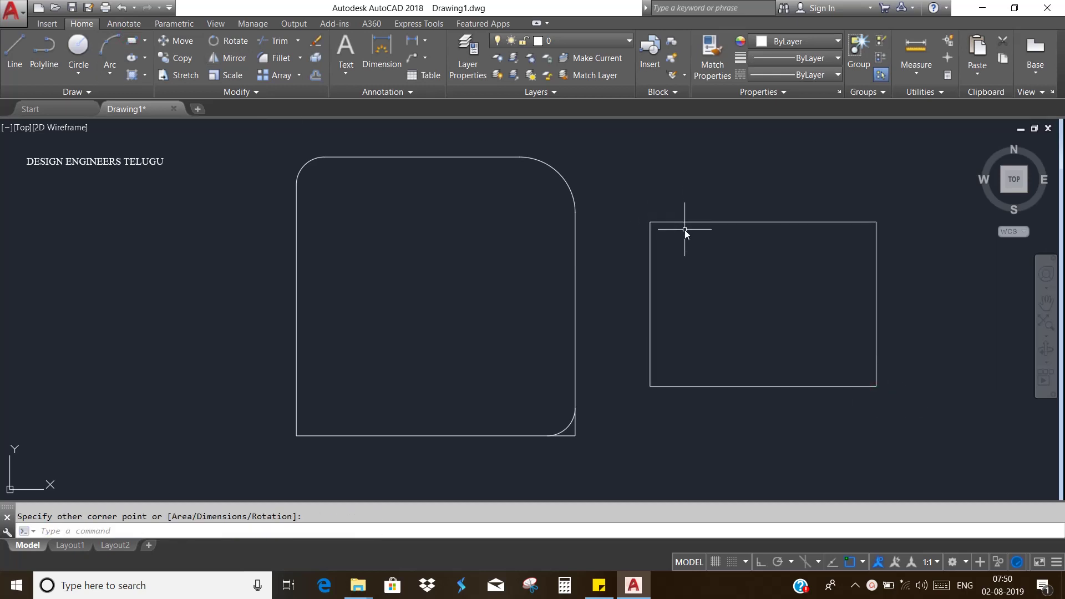
pyautogui.scroll(2, 549, 165)
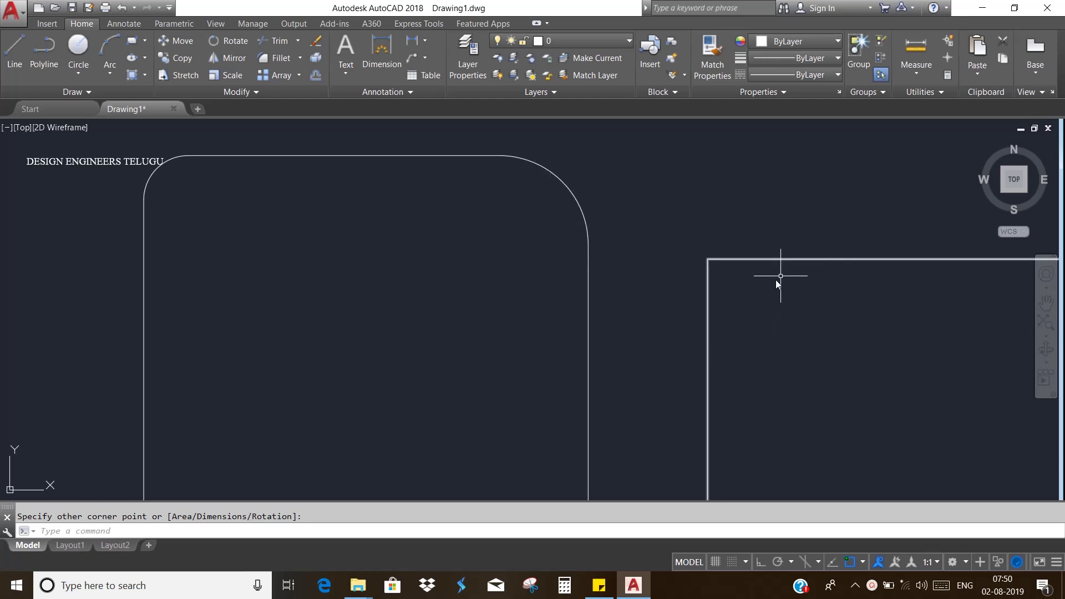
pyautogui.click(1011, 180)
pyautogui.scroll(2, 601, 312)
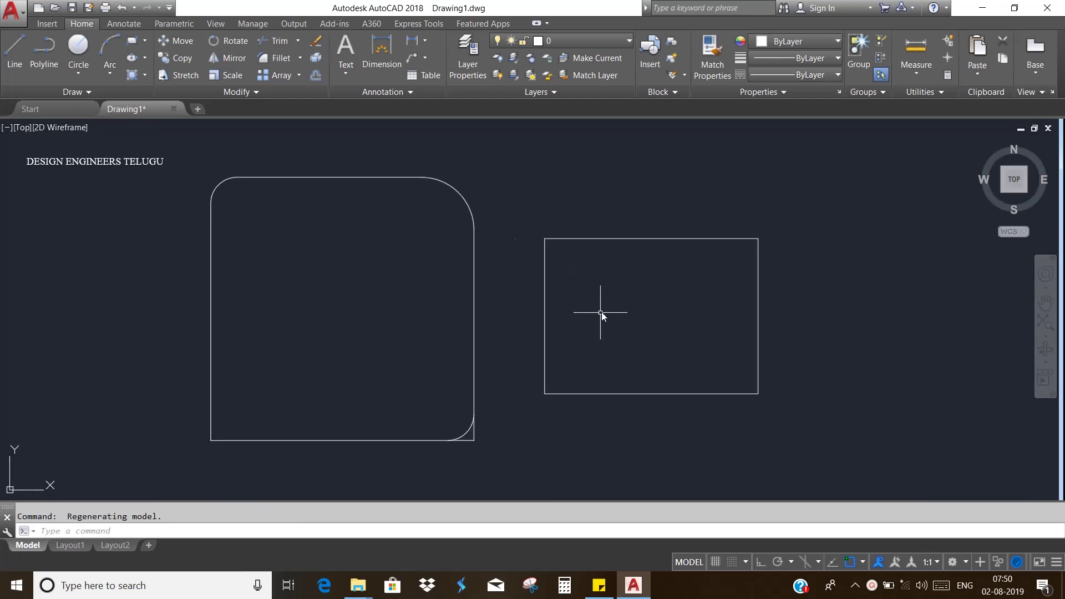
pyautogui.scroll(2, 598, 315)
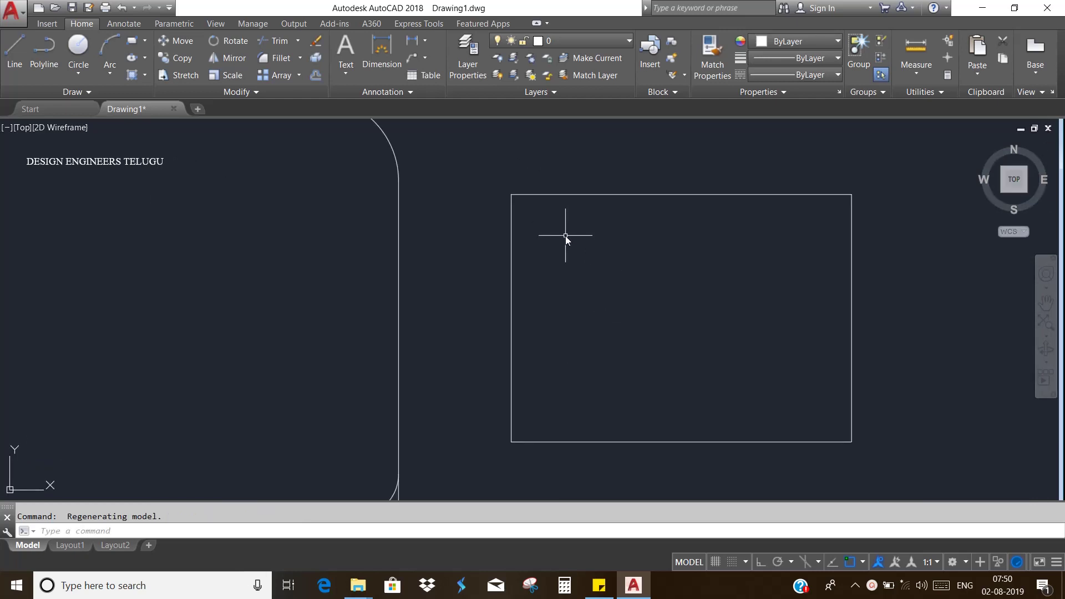
pyautogui.scroll(-2, 565, 236)
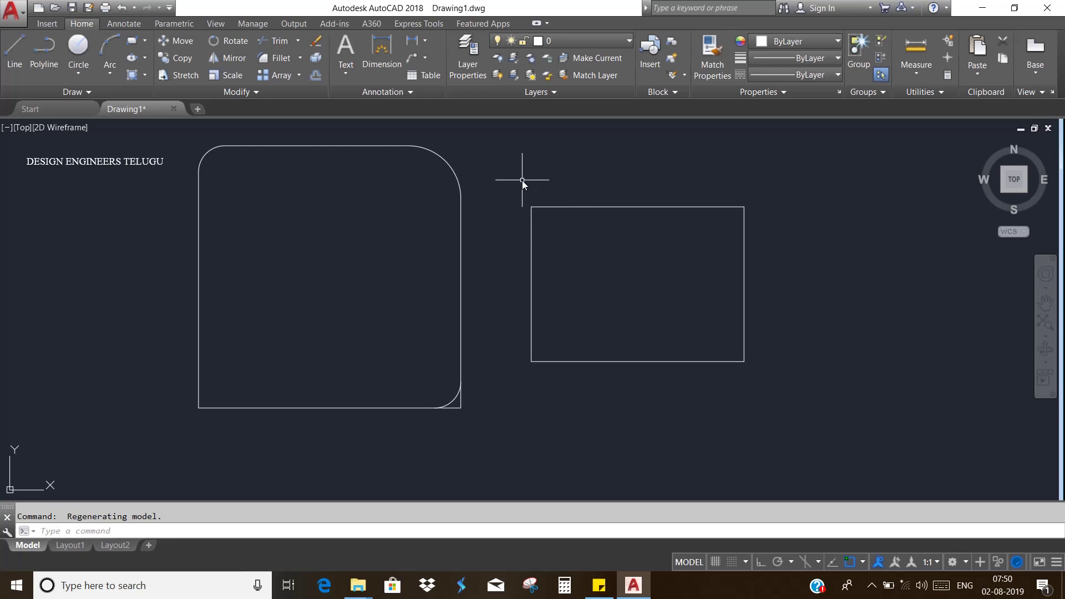
# Chamfer the right rectangle's lower-right corner with distances 1 and 2, leaving edges untrimmed
pyautogui.write('cha')
pyautogui.press('Return')
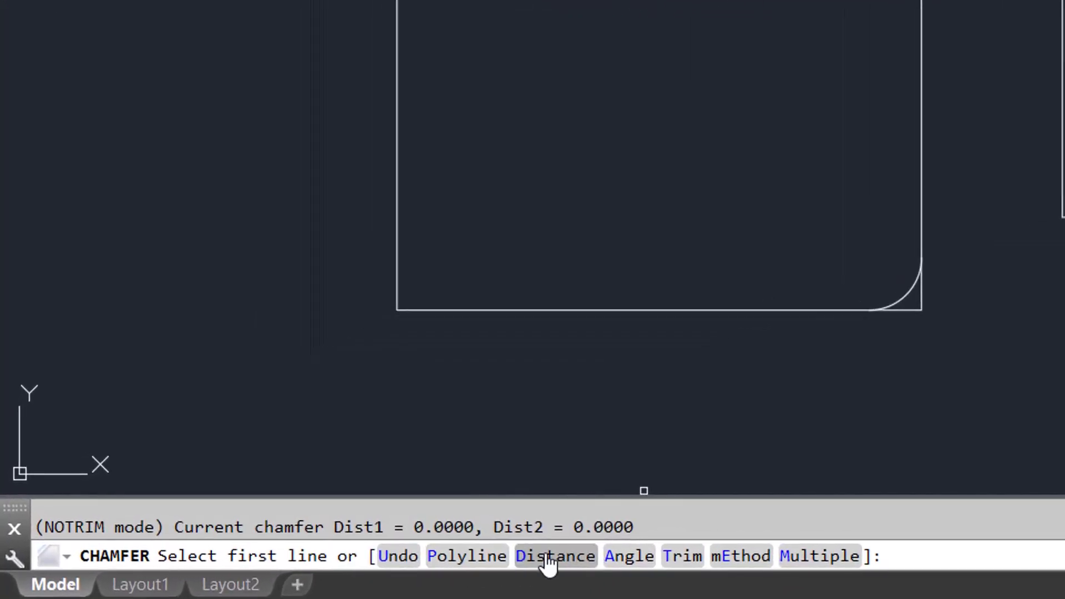
pyautogui.click(549, 557)
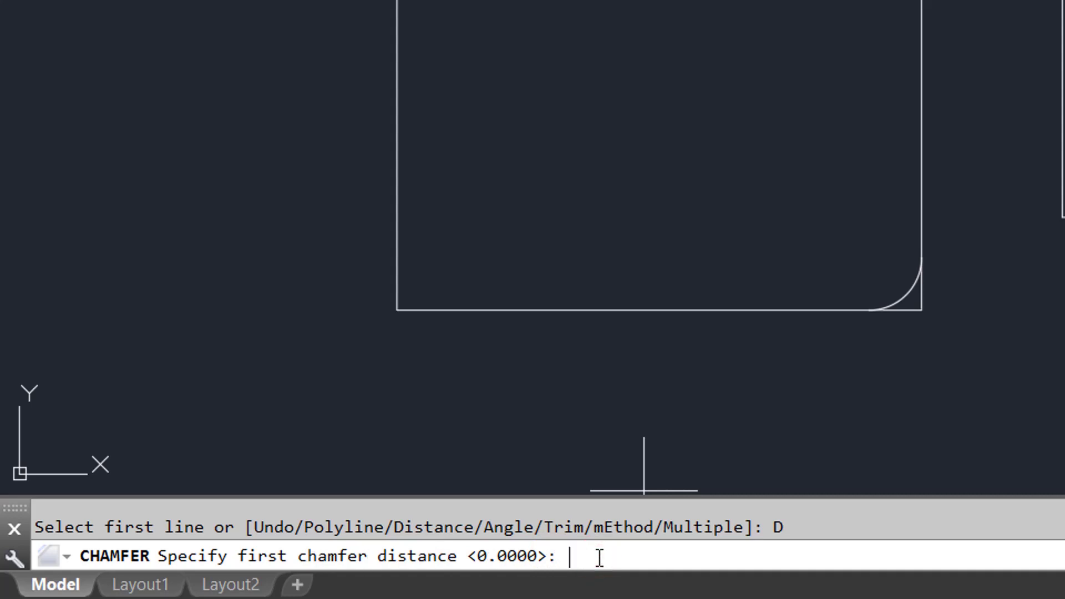
pyautogui.write('1')
pyautogui.press('Return')
pyautogui.write('2')
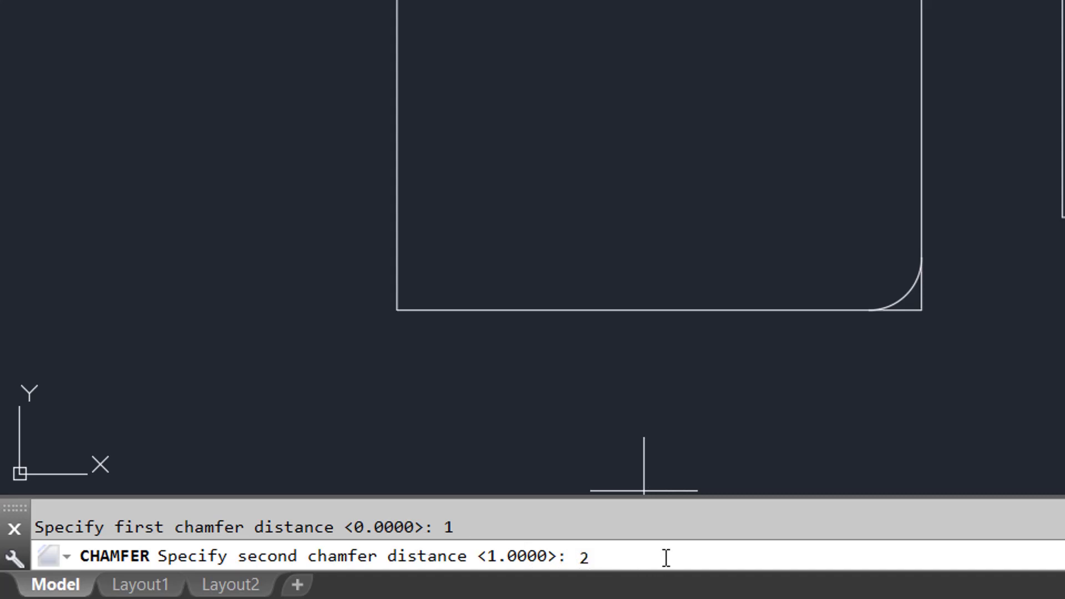
pyautogui.press('Return')
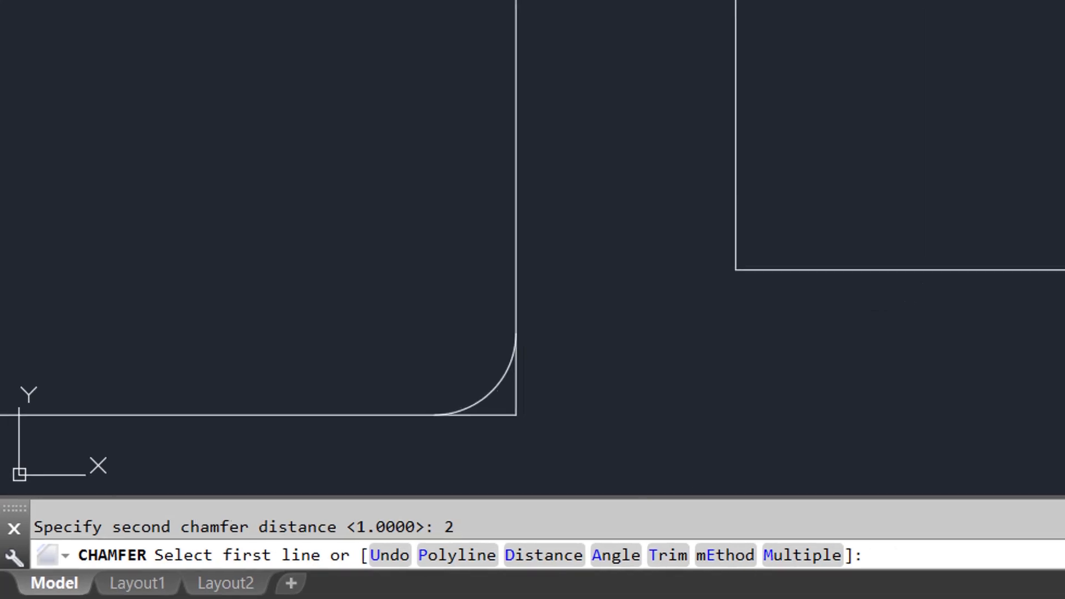
pyautogui.click(691, 385)
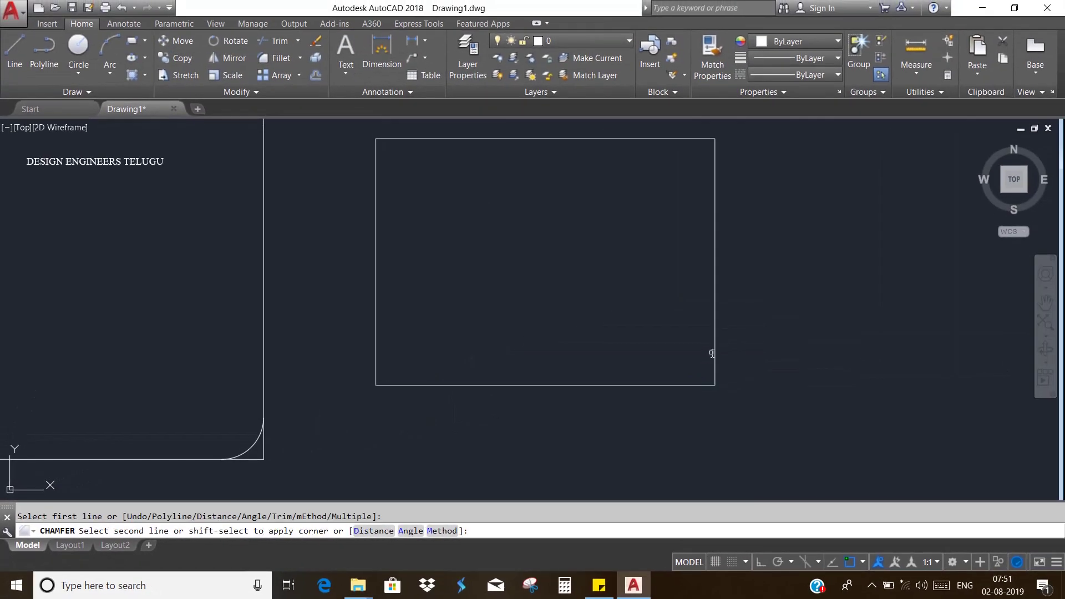
pyautogui.click(713, 354)
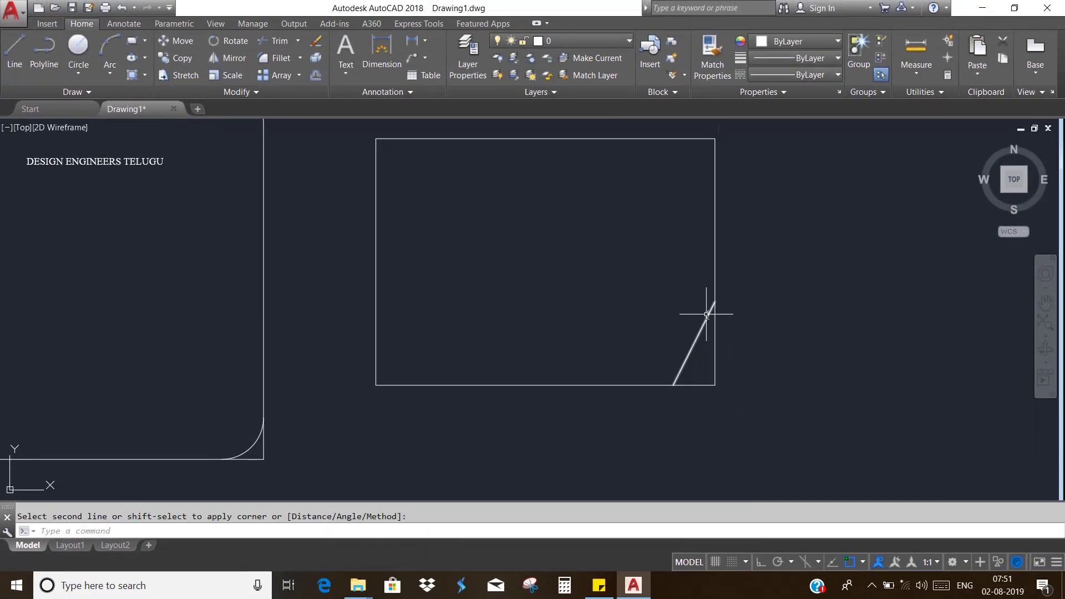
pyautogui.scroll(2, 708, 312)
pyautogui.write('d')
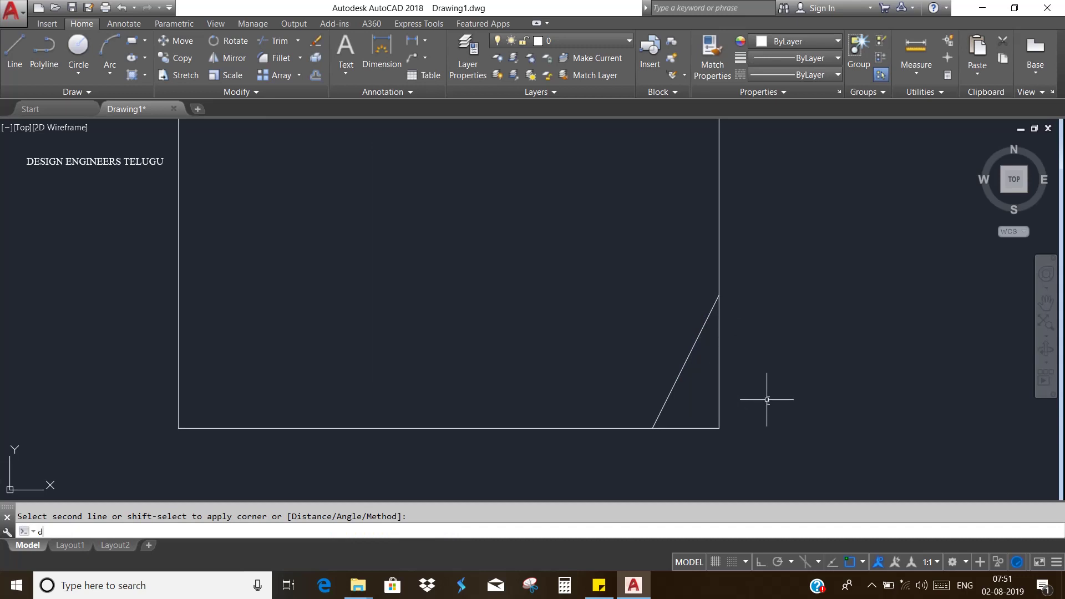
# Add a horizontal linear dimension of 1 below the chamfer's bottom leg
pyautogui.write('li')
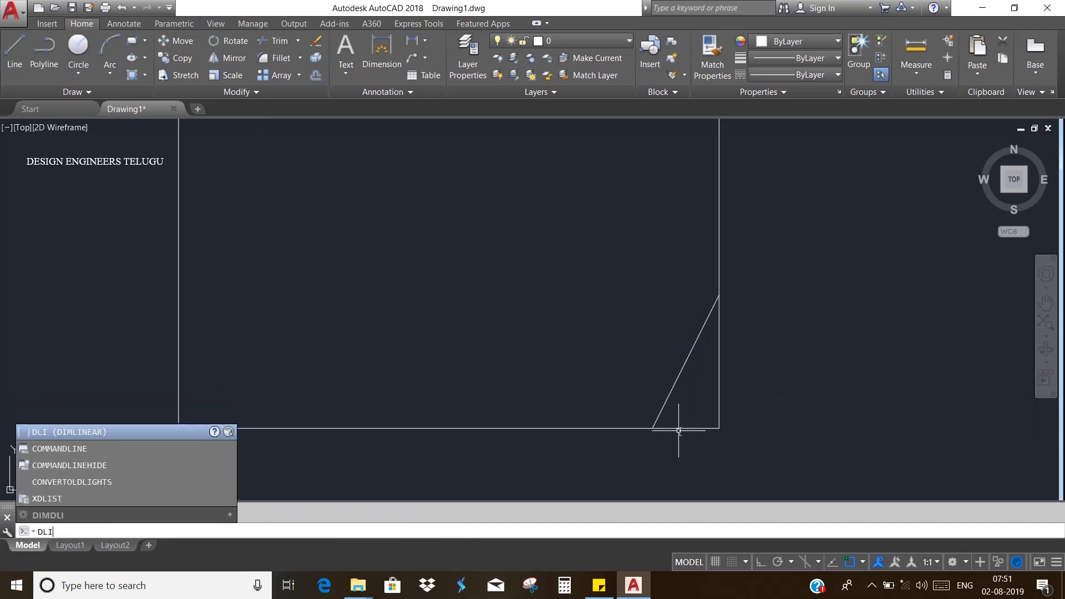
pyautogui.press('Return')
pyautogui.click(653, 428)
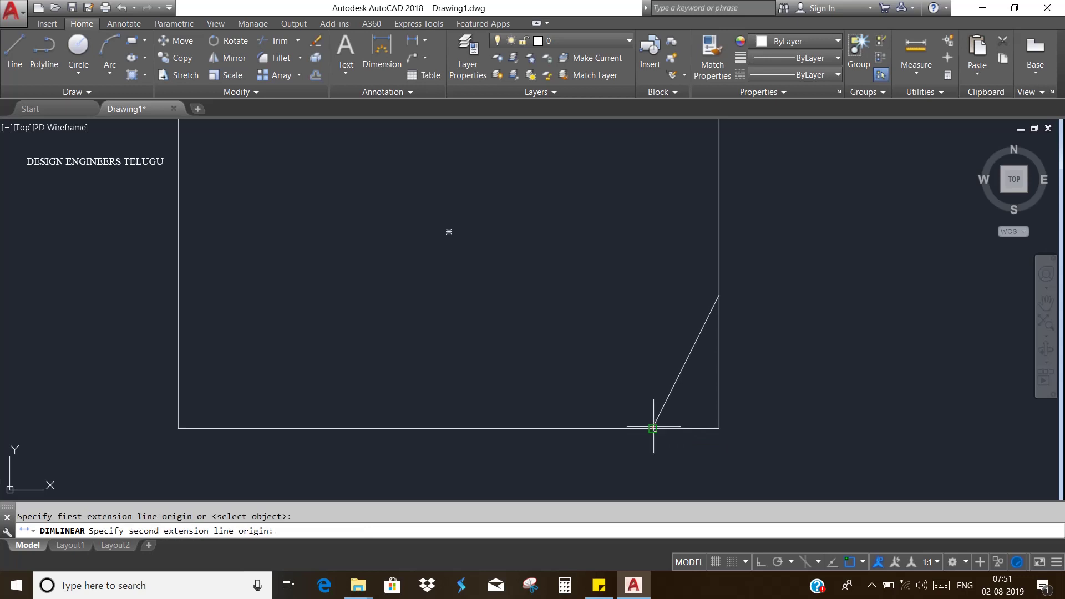
pyautogui.click(719, 428)
pyautogui.scroll(-5, 721, 429)
pyautogui.scroll(-5, 730, 437)
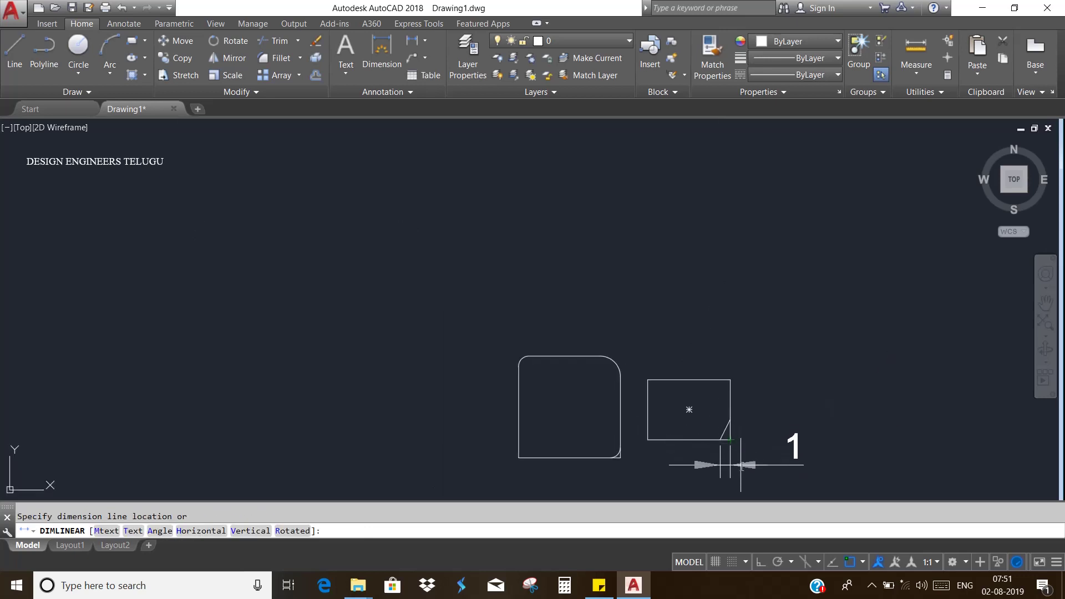
pyautogui.click(746, 471)
# Add a vertical linear dimension of 2 beside the chamfer's right leg
pyautogui.press('Return')
pyautogui.press('Return')
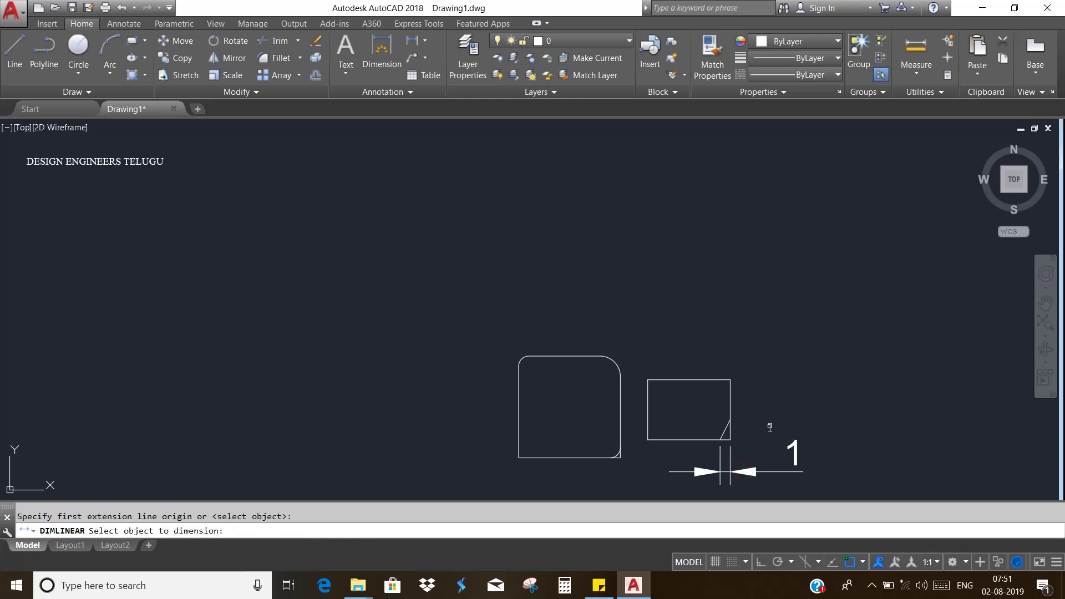
pyautogui.press('Escape')
pyautogui.press('Return')
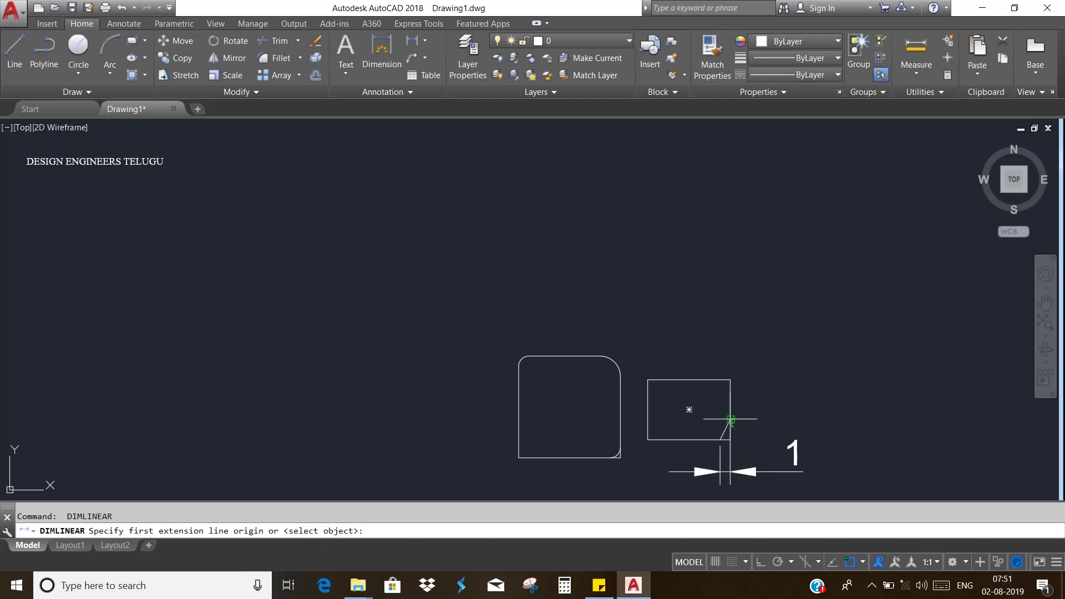
pyautogui.click(730, 421)
pyautogui.click(721, 439)
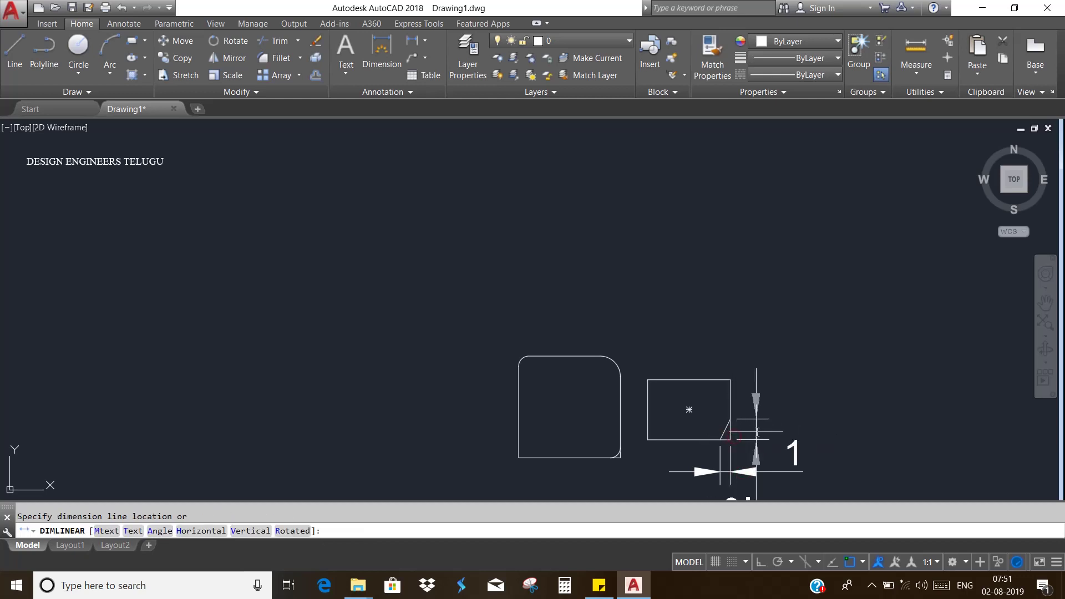
pyautogui.click(835, 416)
pyautogui.scroll(-2, 800, 419)
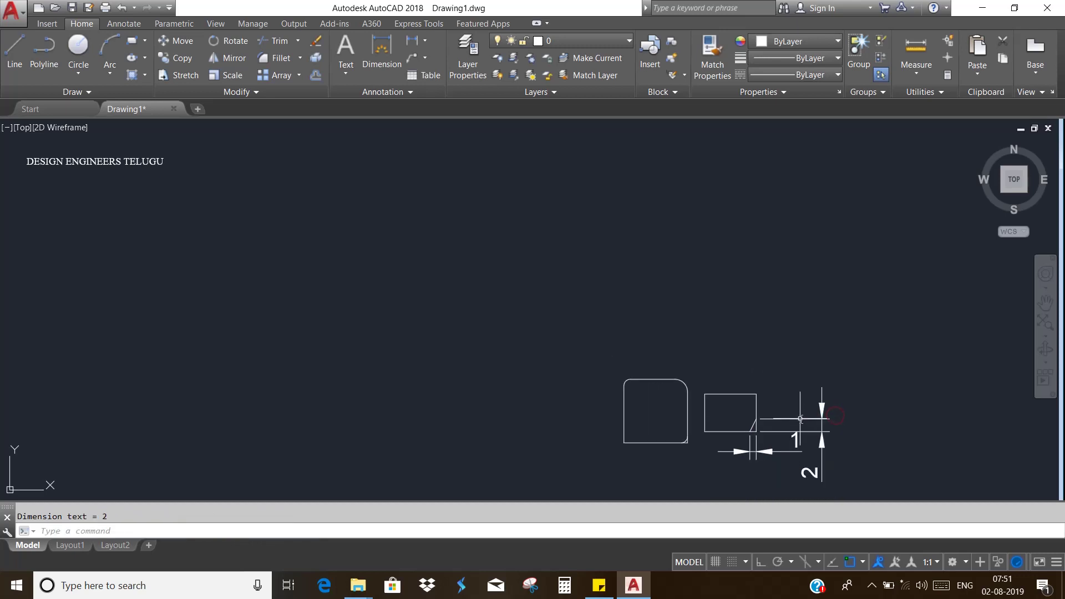
# Window-select both chamfer dimensions
pyautogui.moveTo(800, 419); pyautogui.dragTo(736, 370, button='middle')
pyautogui.scroll(2, 776, 396)
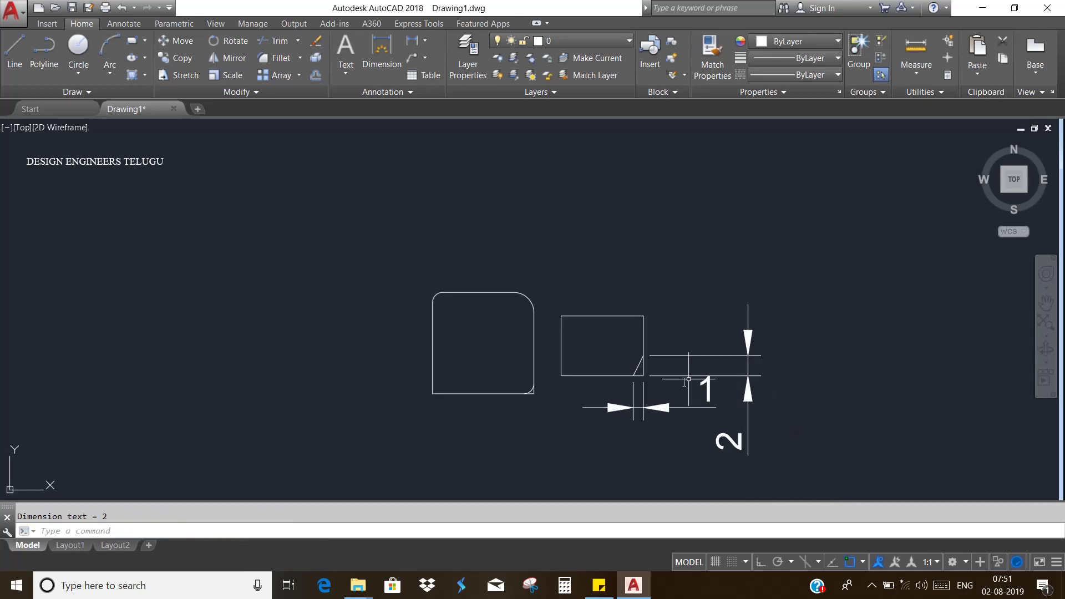
pyautogui.scroll(2, 688, 381)
pyautogui.click(843, 444)
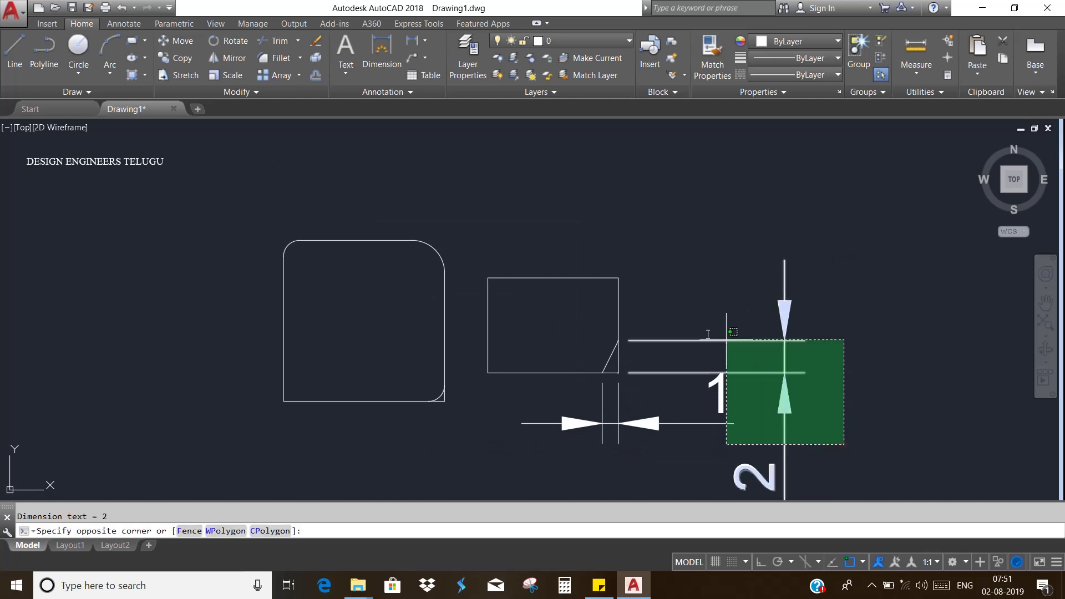
pyautogui.click(687, 325)
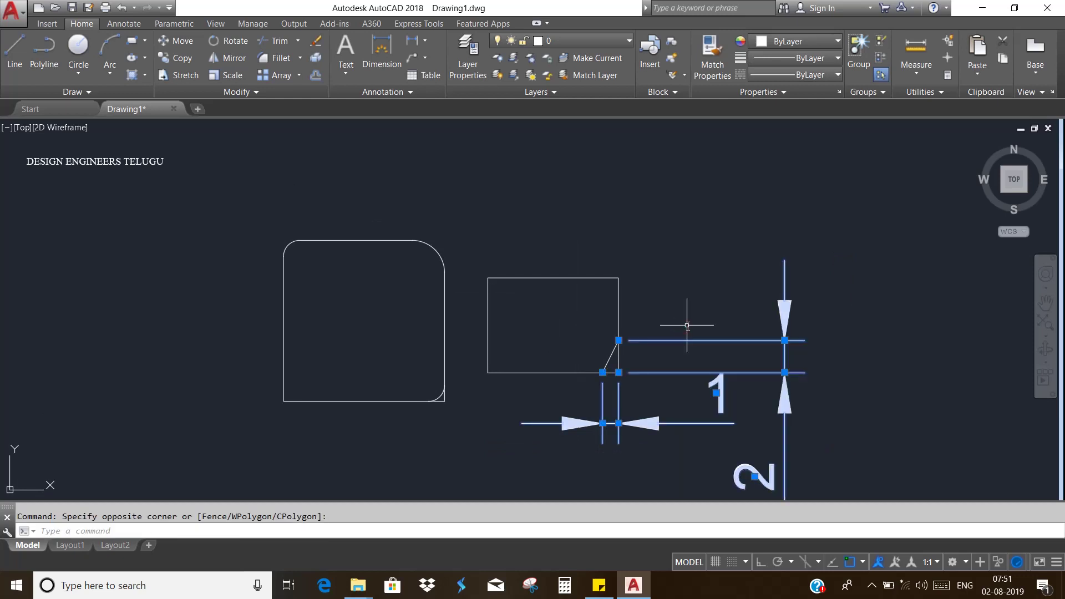
# Erase the two dimensions and undo the old 1-by-2 chamfer
pyautogui.press('Delete')
pyautogui.hotkey('ctrl', 'z')
pyautogui.hotkey('ctrl', 'z')
pyautogui.hotkey('ctrl', 'z')
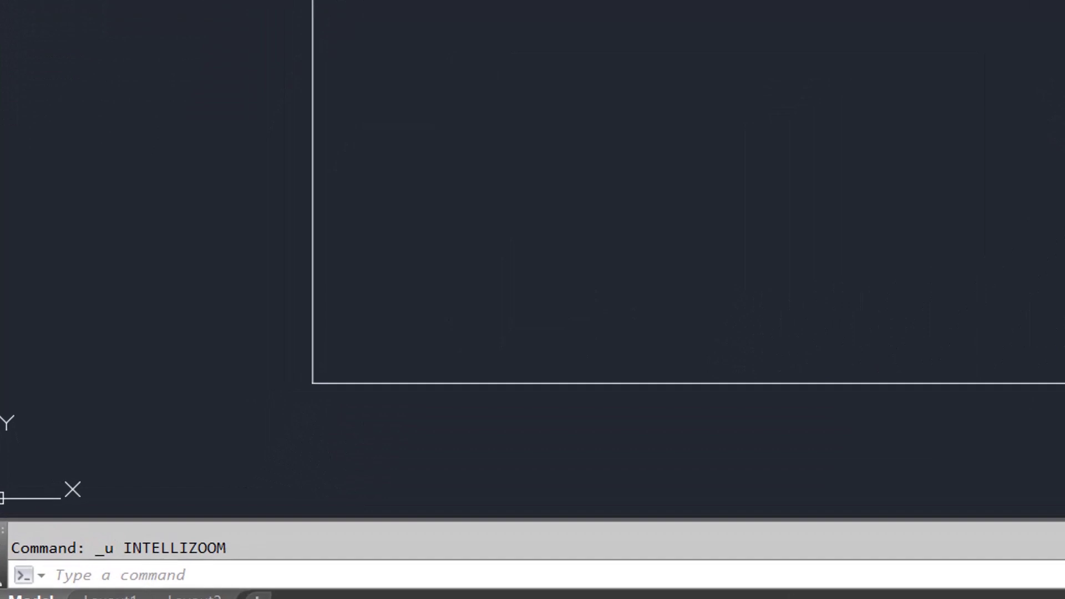
pyautogui.hotkey('ctrl', 'z')
pyautogui.hotkey('ctrl', 'z')
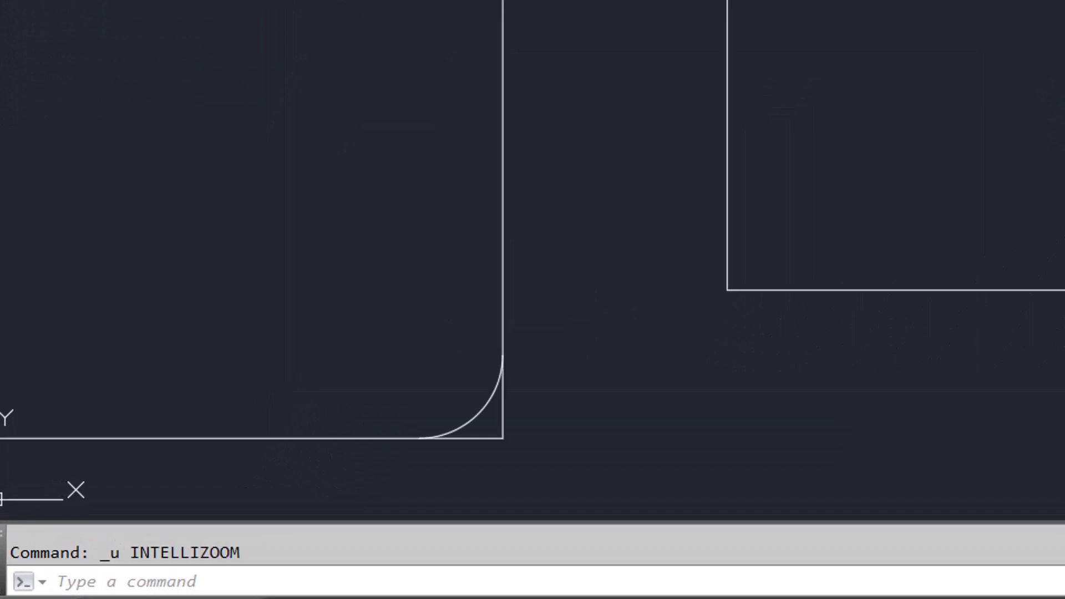
pyautogui.hotkey('ctrl', 'z')
pyautogui.press('Escape')
# Chamfer the lower-right corner using length 2 and angle 40 degrees
pyautogui.write('cha')
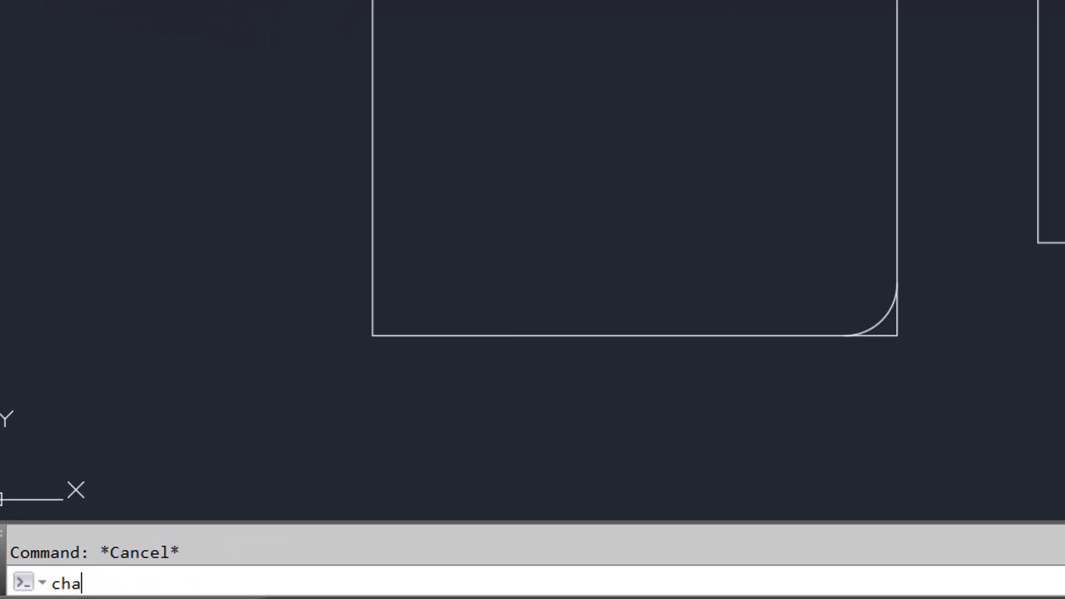
pyautogui.press('Return')
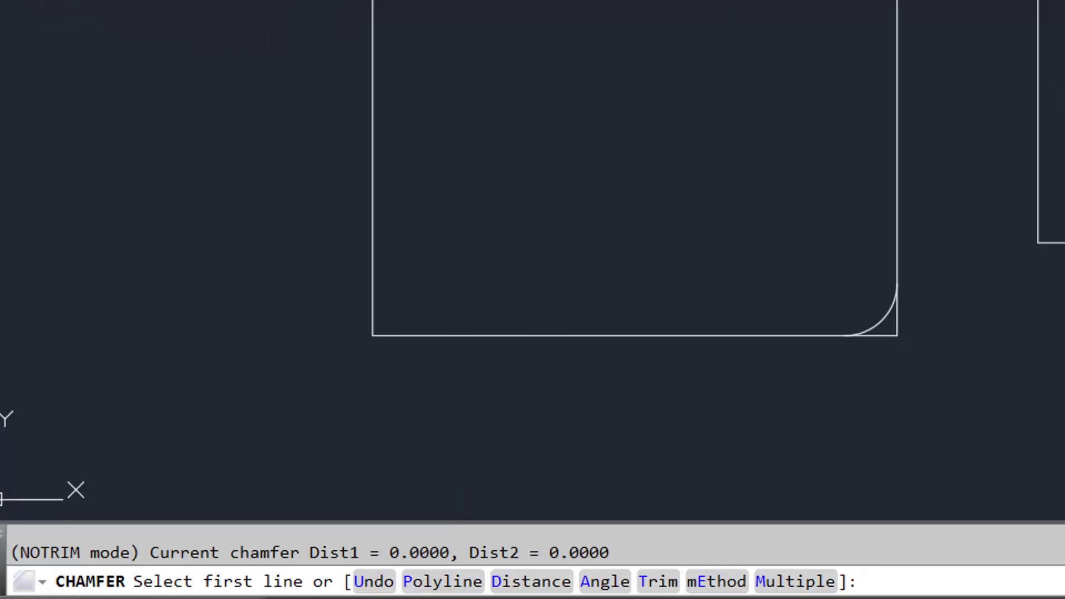
pyautogui.click(595, 581)
pyautogui.write('2')
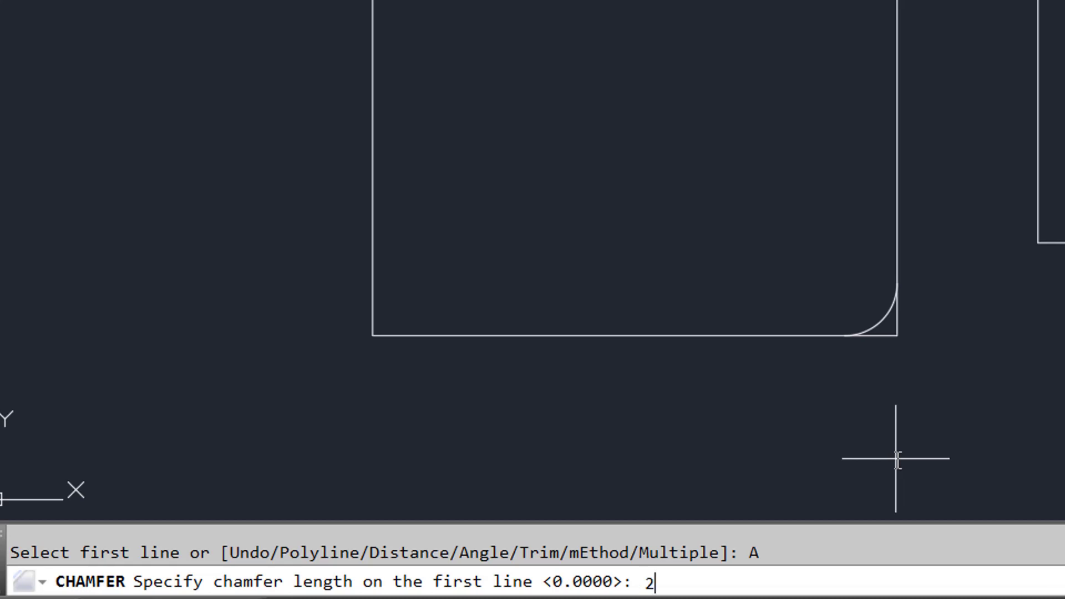
pyautogui.press('Return')
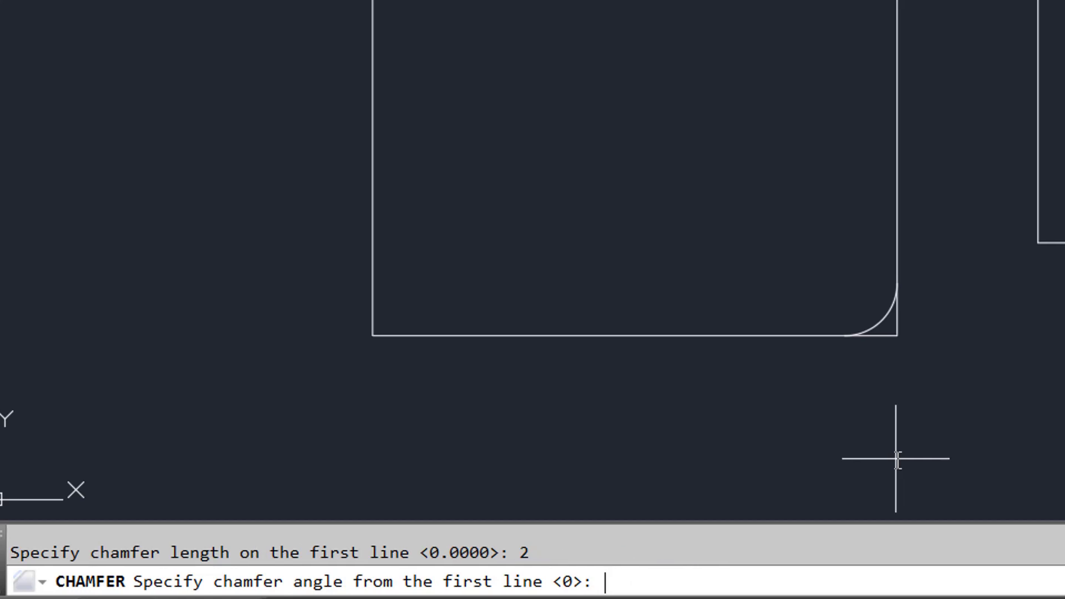
pyautogui.write('40')
pyautogui.press('Return')
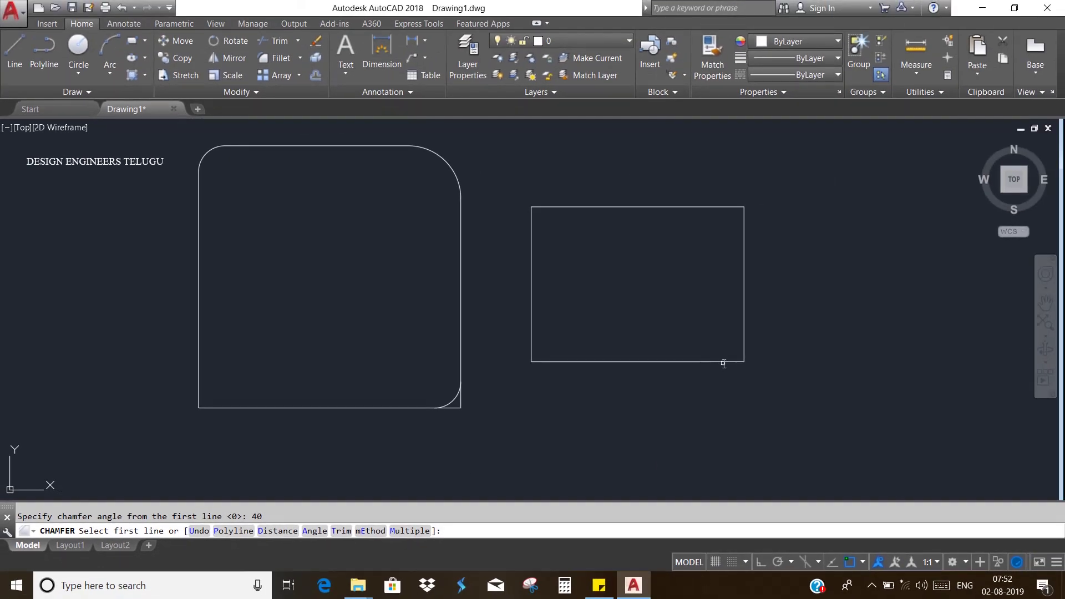
pyautogui.click(724, 362)
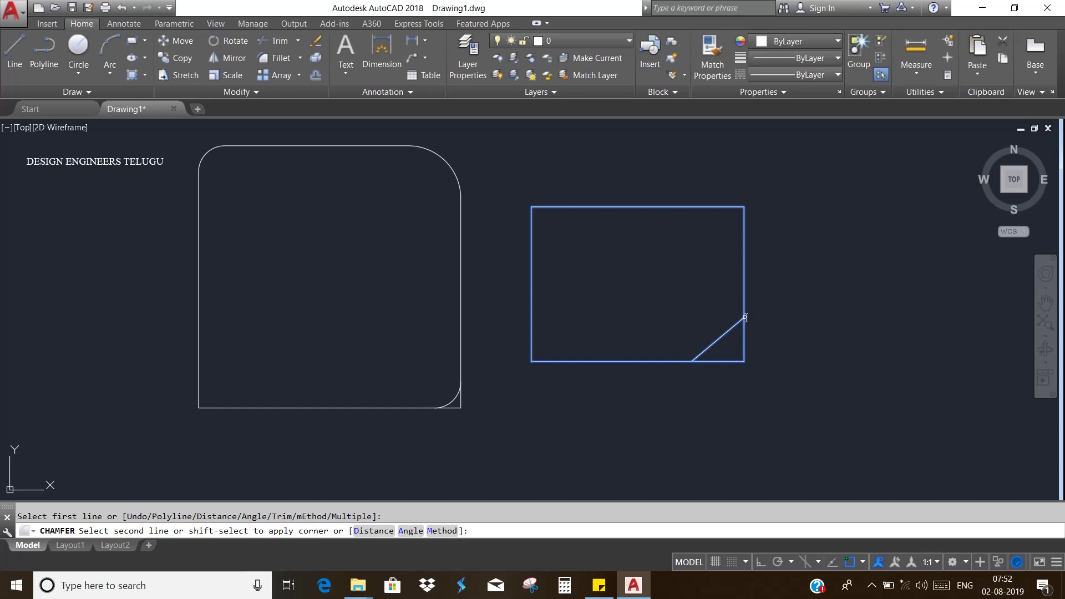
pyautogui.click(745, 300)
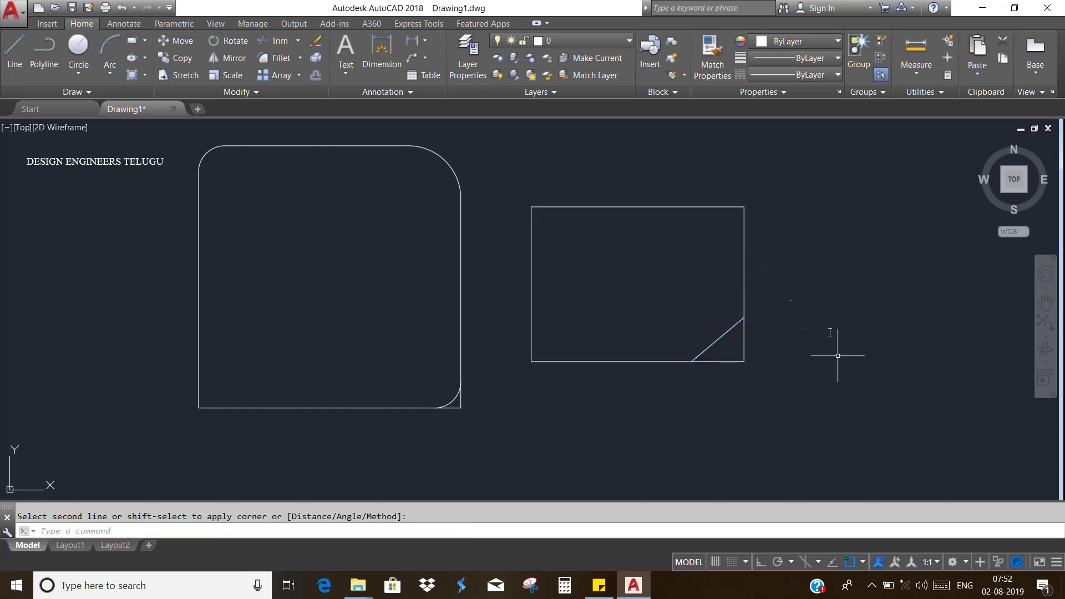
# Add a horizontal linear dimension of 2 below the chamfer
pyautogui.scroll(2, 742, 340)
pyautogui.scroll(2, 739, 342)
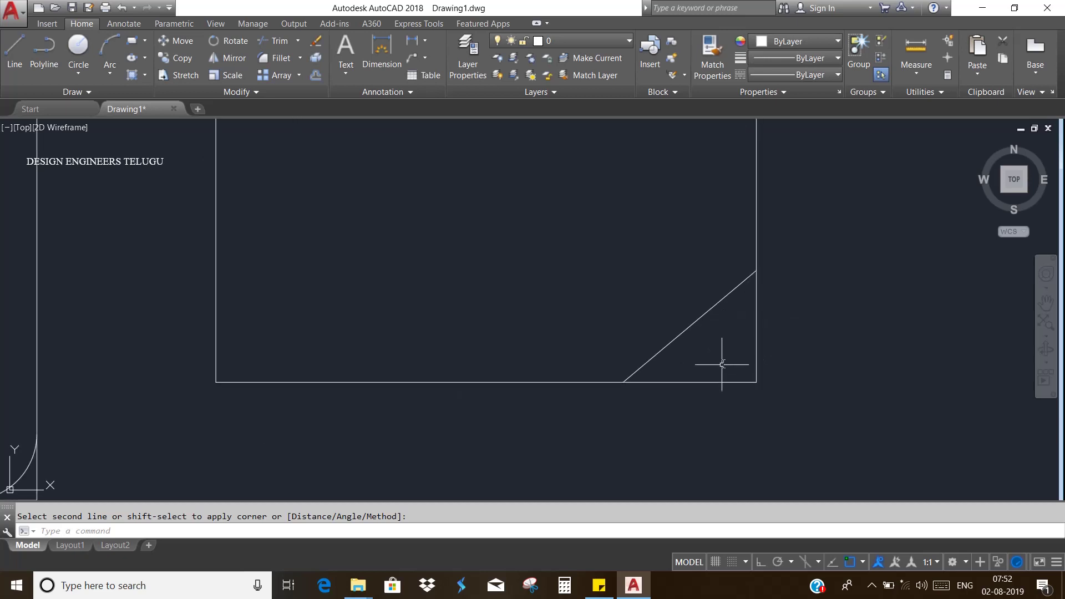
pyautogui.write('dli')
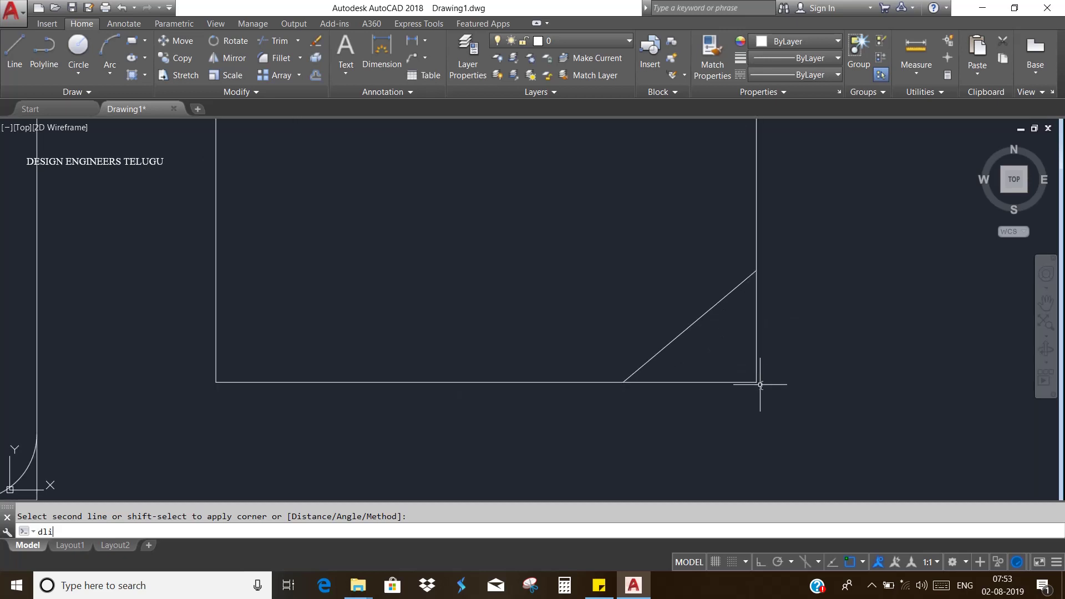
pyautogui.press('Return')
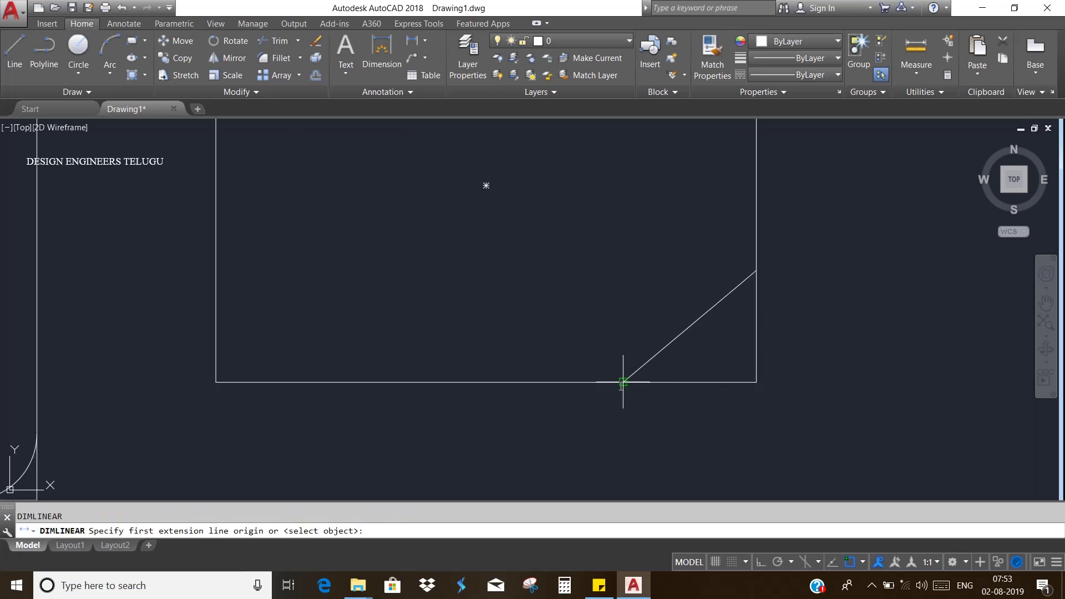
pyautogui.click(623, 381)
pyautogui.click(758, 382)
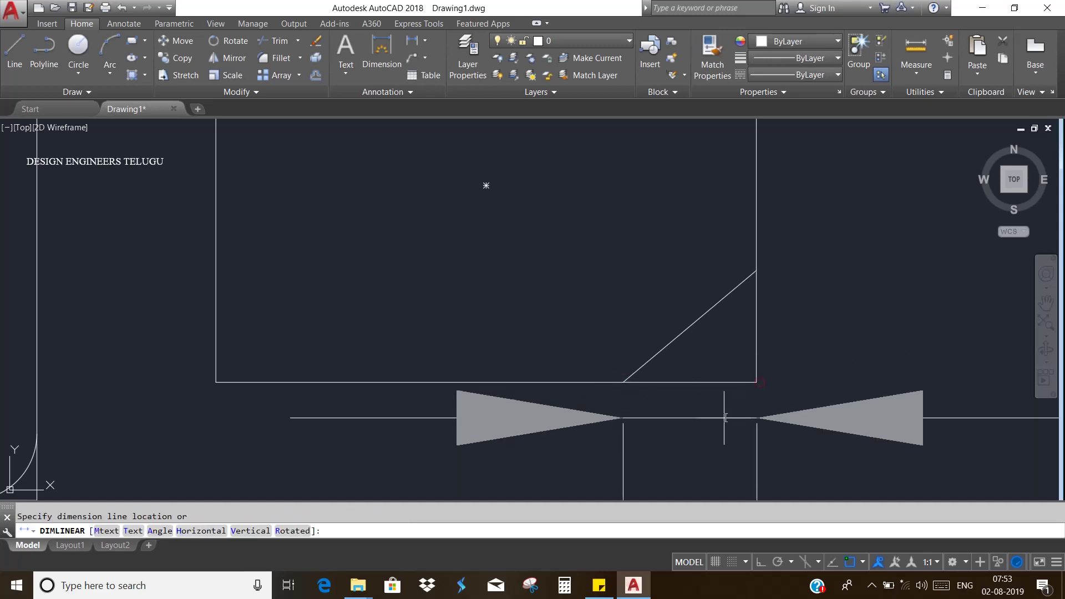
pyautogui.scroll(-3, 733, 421)
pyautogui.scroll(-3, 721, 433)
pyautogui.click(721, 437)
pyautogui.write('d')
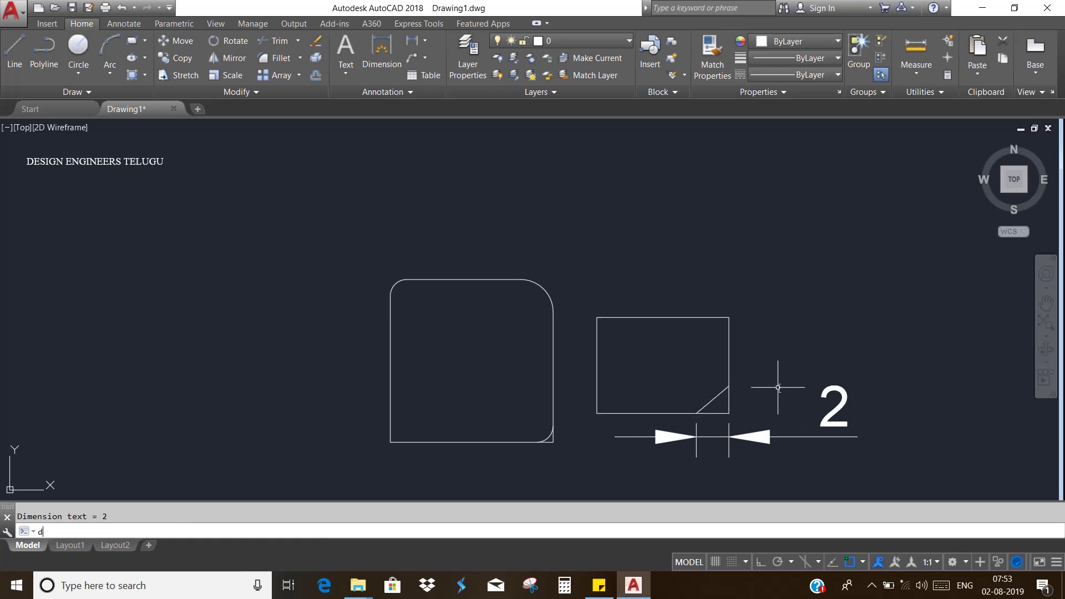
# Add a 40° angular dimension between the bottom edge and the chamfer line
pyautogui.write('an')
pyautogui.press('Return')
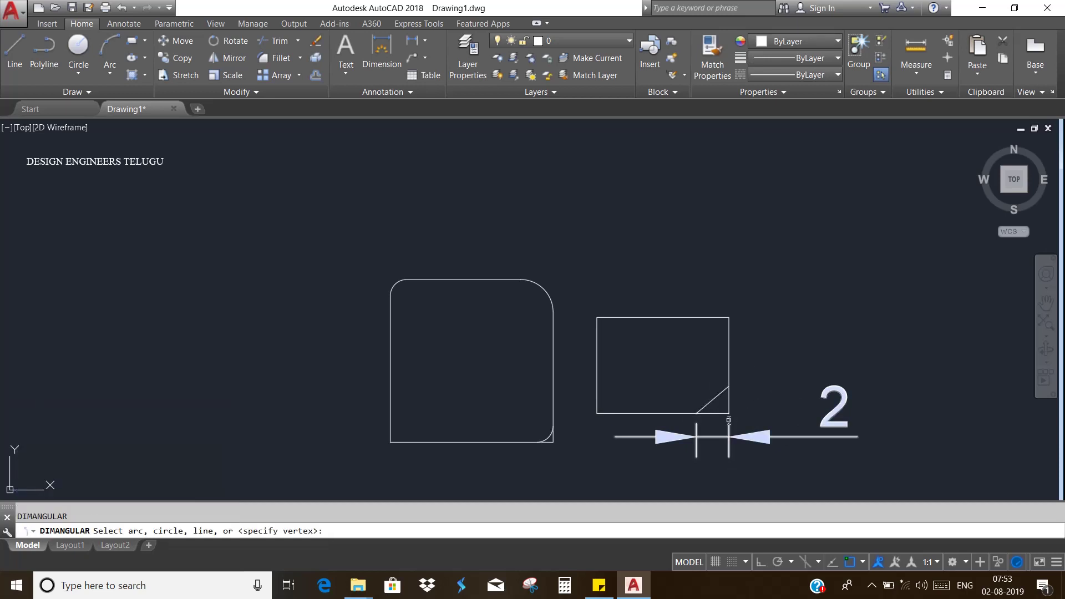
pyautogui.click(719, 411)
pyautogui.click(720, 396)
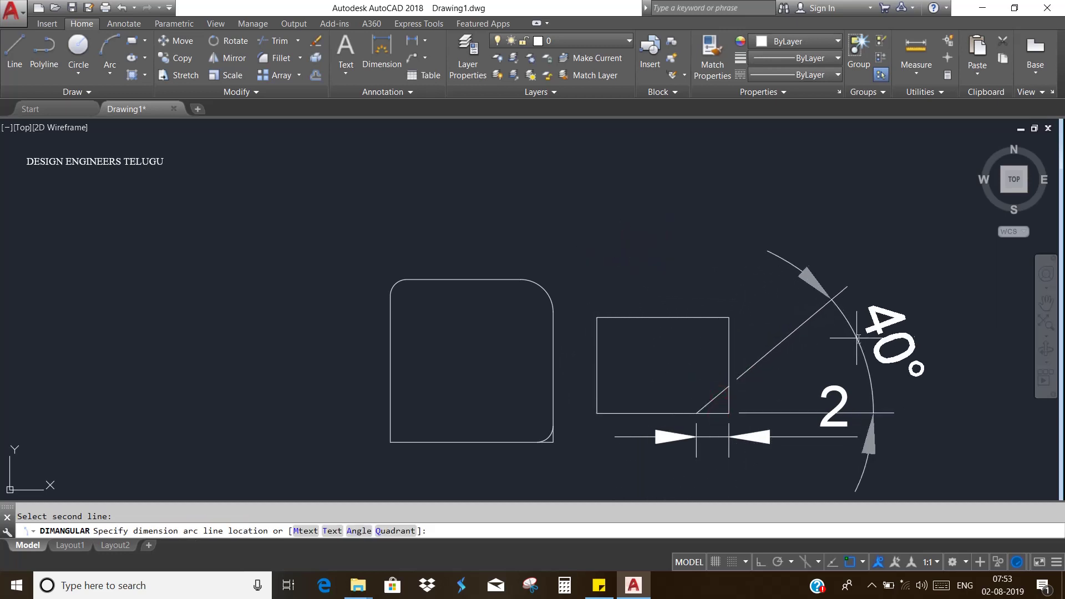
pyautogui.click(855, 337)
pyautogui.scroll(-2, 764, 365)
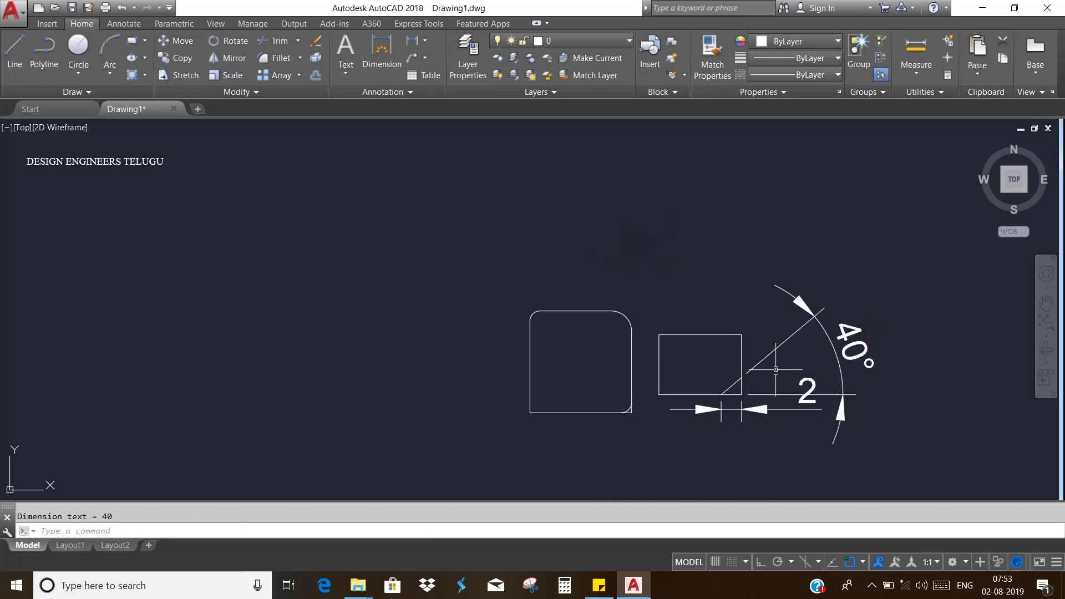
pyautogui.scroll(1, 771, 369)
pyautogui.scroll(1, 777, 368)
pyautogui.moveTo(744, 361); pyautogui.dragTo(677, 343, button='middle')
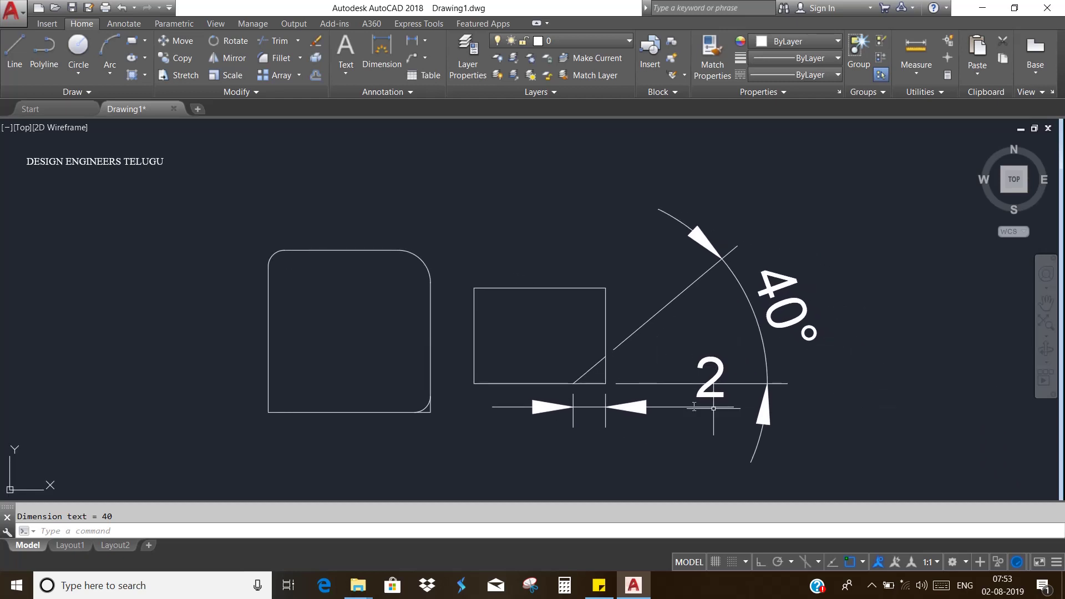
pyautogui.scroll(5, 593, 394)
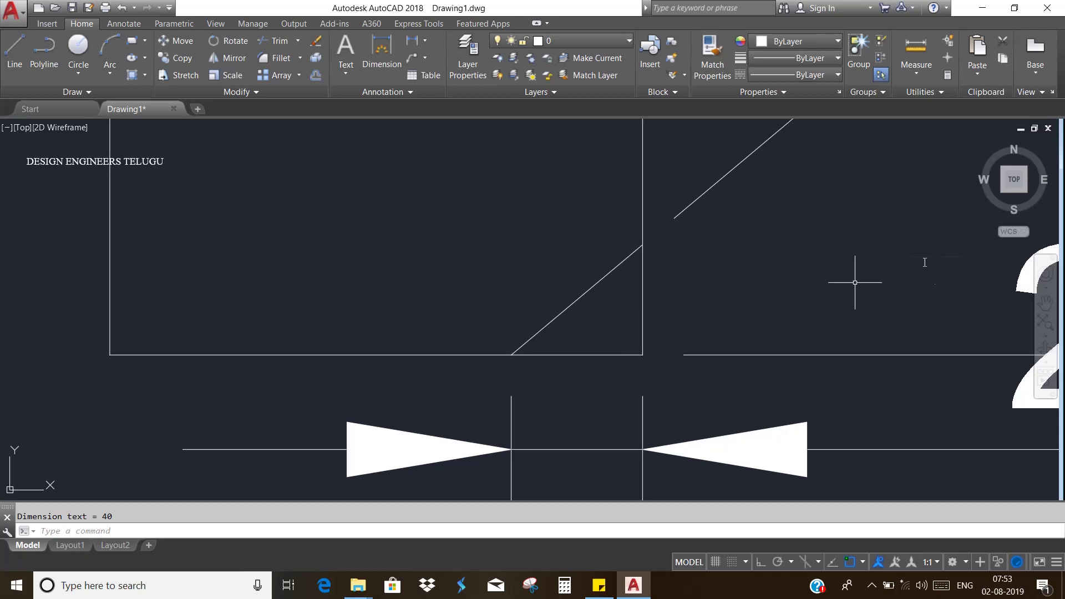
# Turn chamfer trimming on and chamfer the rectangle's top-left corner
pyautogui.click(1015, 177)
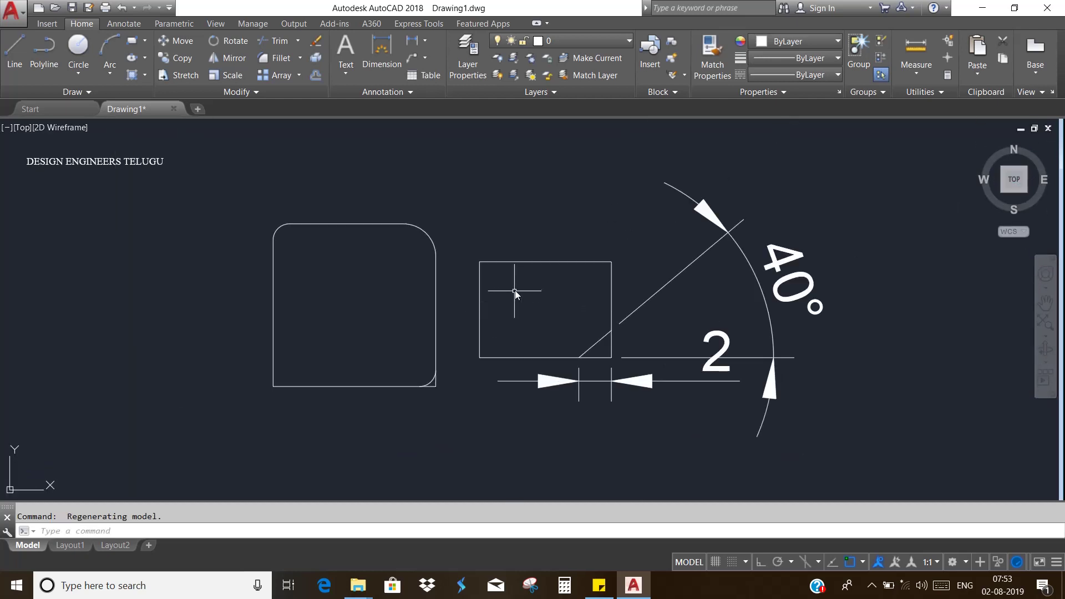
pyautogui.scroll(4, 515, 290)
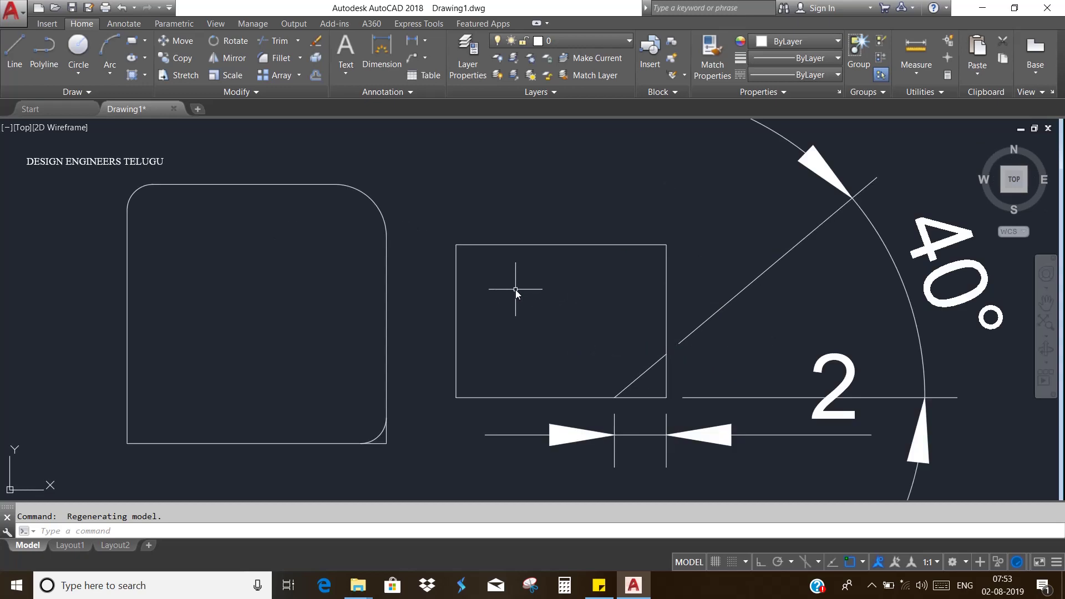
pyautogui.write('cha')
pyautogui.press('Return')
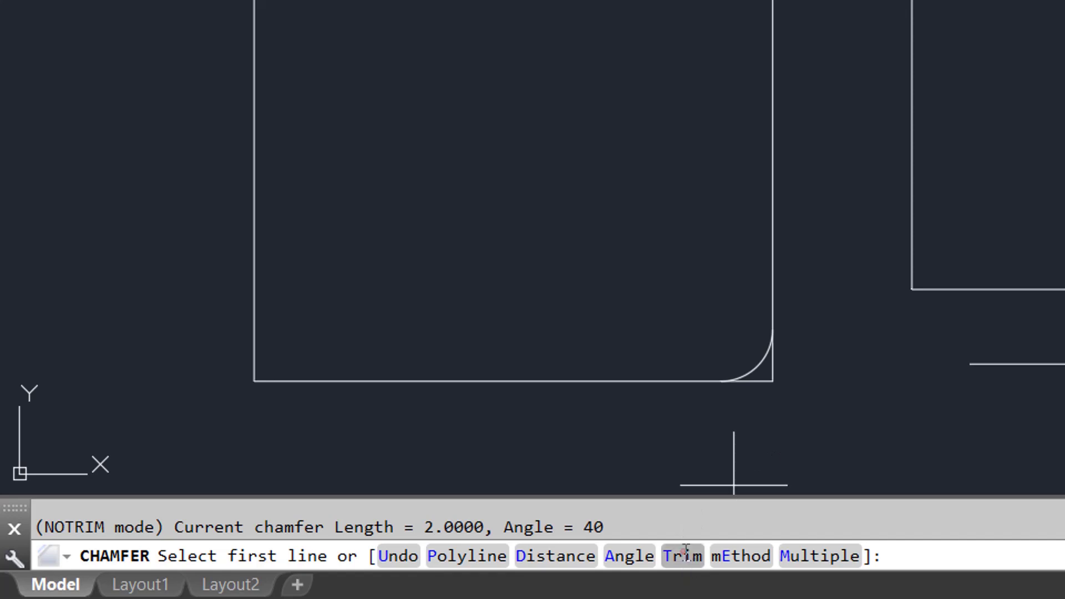
pyautogui.click(684, 553)
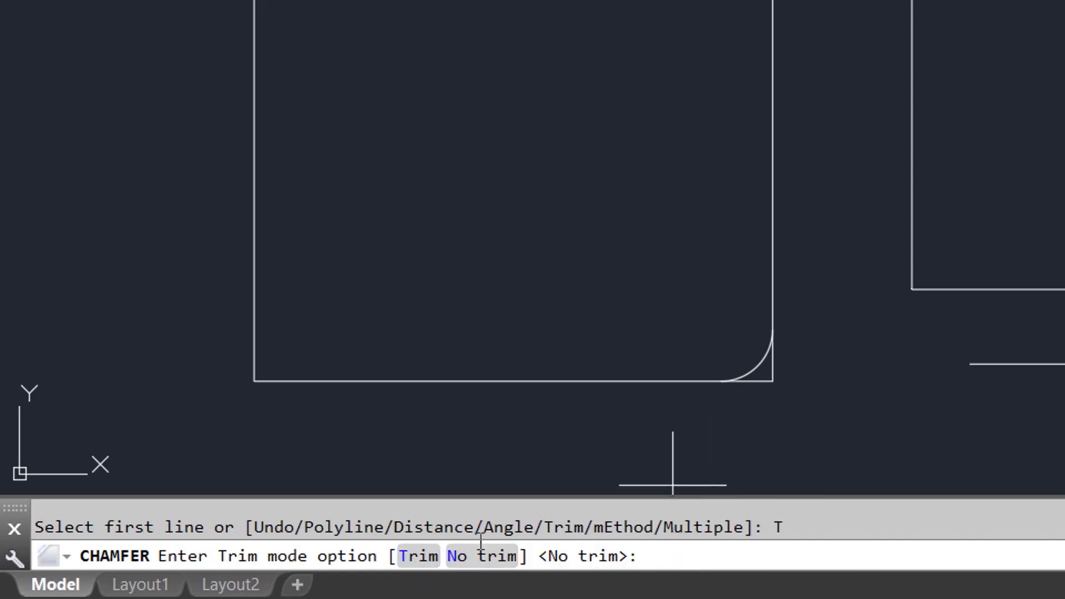
pyautogui.click(405, 555)
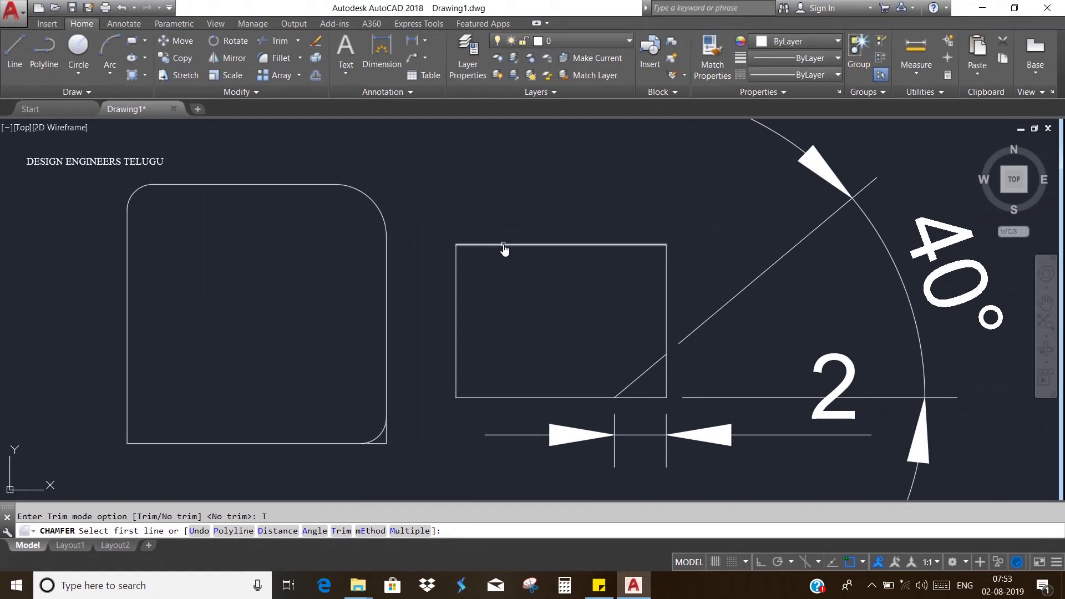
pyautogui.click(504, 246)
pyautogui.click(456, 274)
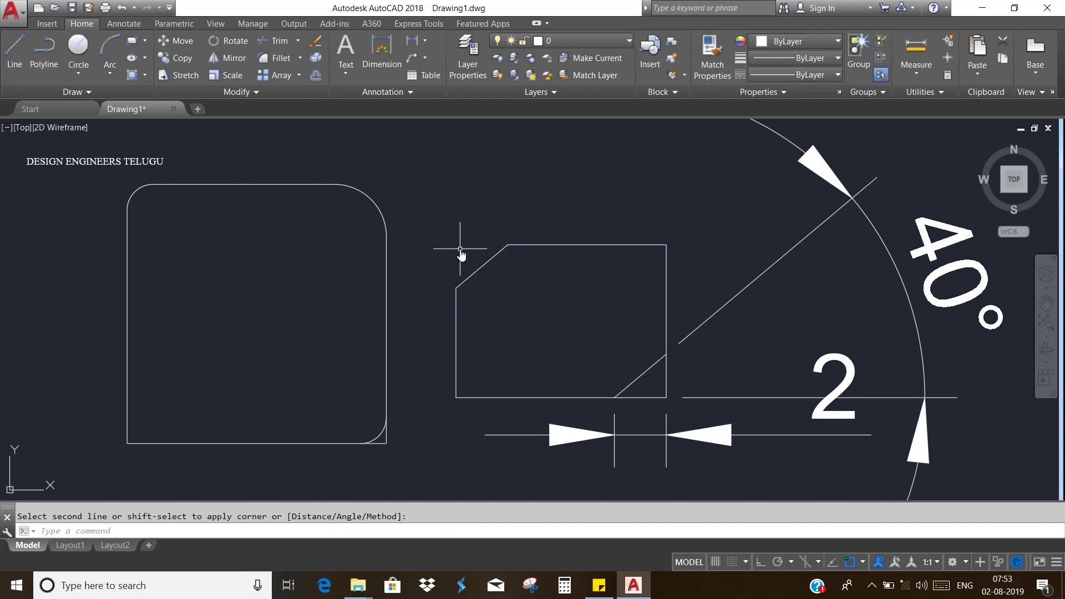
pyautogui.press('Escape')
# Chamfer the top-right and bottom-left corners by length and angle in Multiple mode
pyautogui.write('ha')
pyautogui.press('Return')
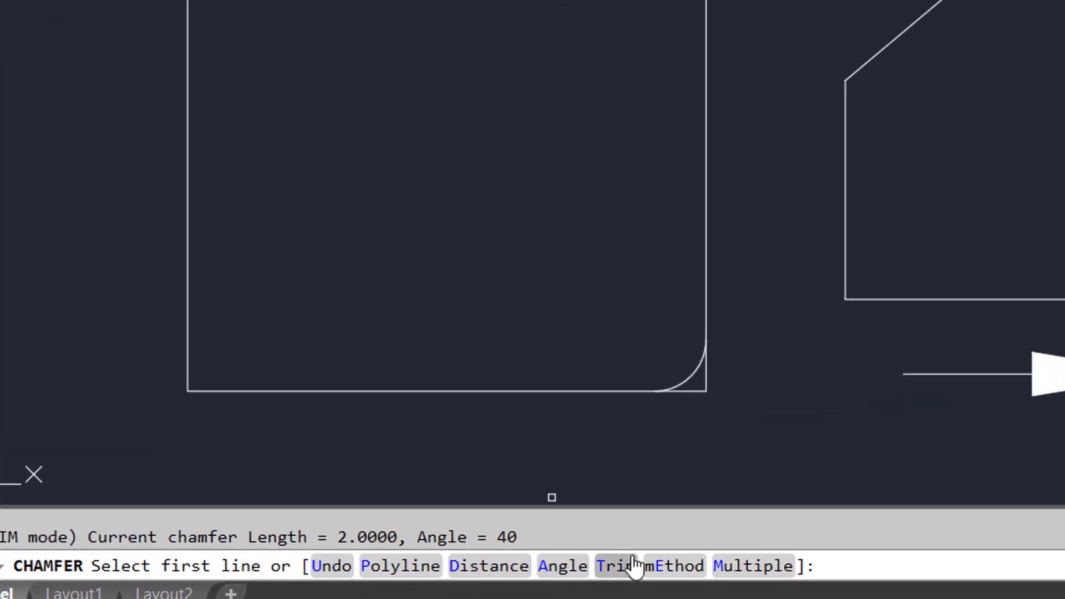
pyautogui.click(675, 566)
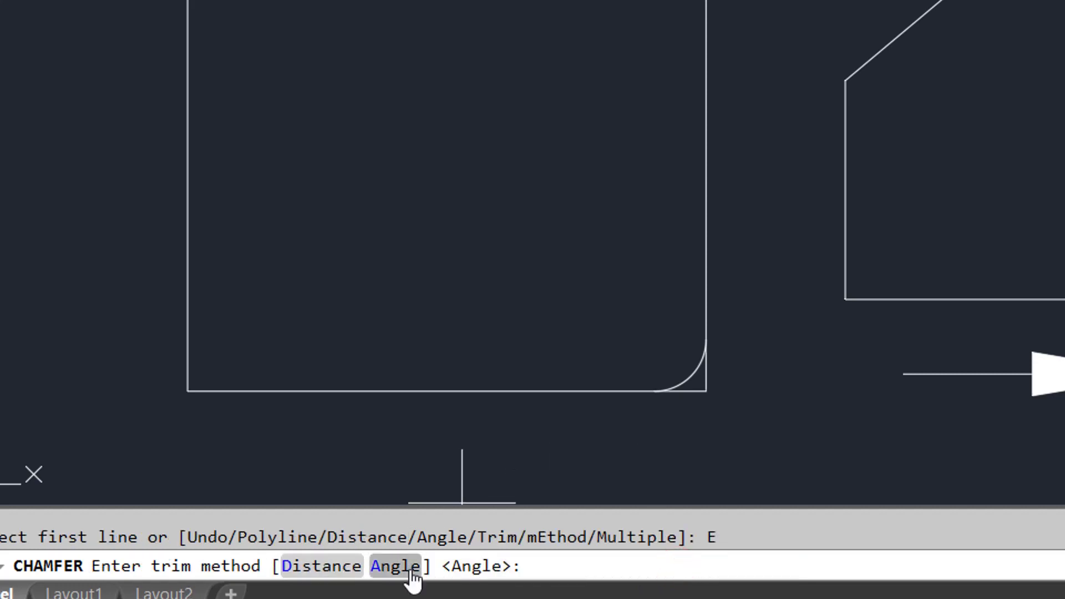
pyautogui.click(375, 570)
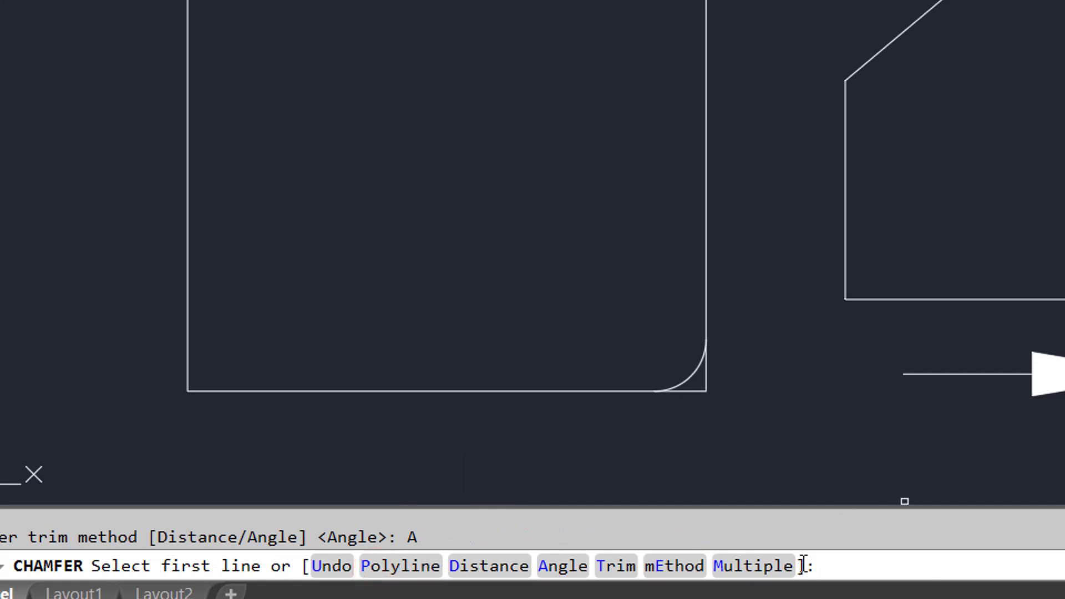
pyautogui.click(742, 570)
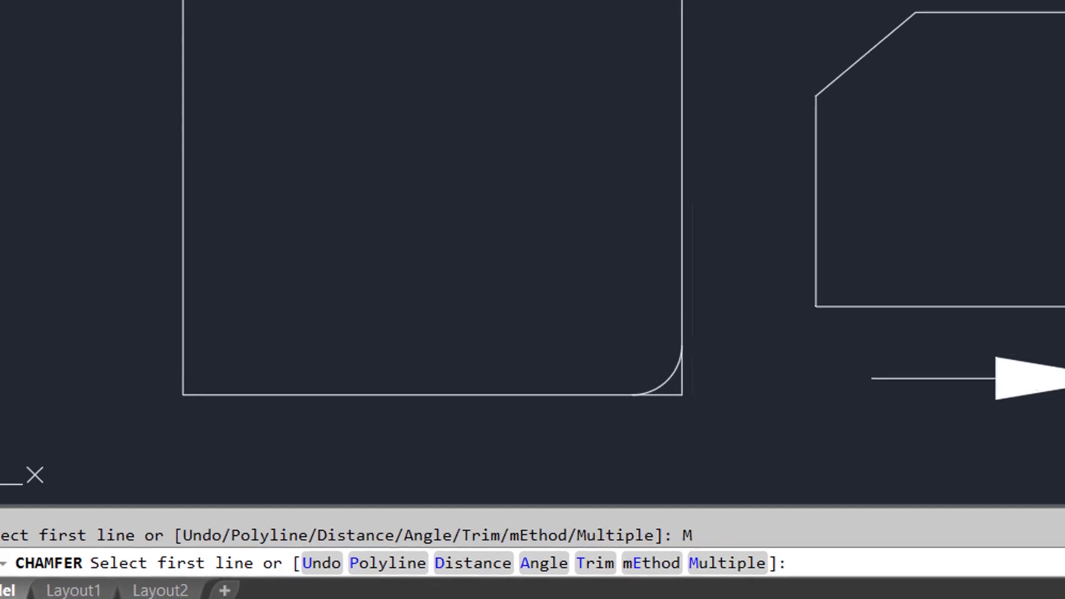
pyautogui.click(666, 277)
pyautogui.click(640, 245)
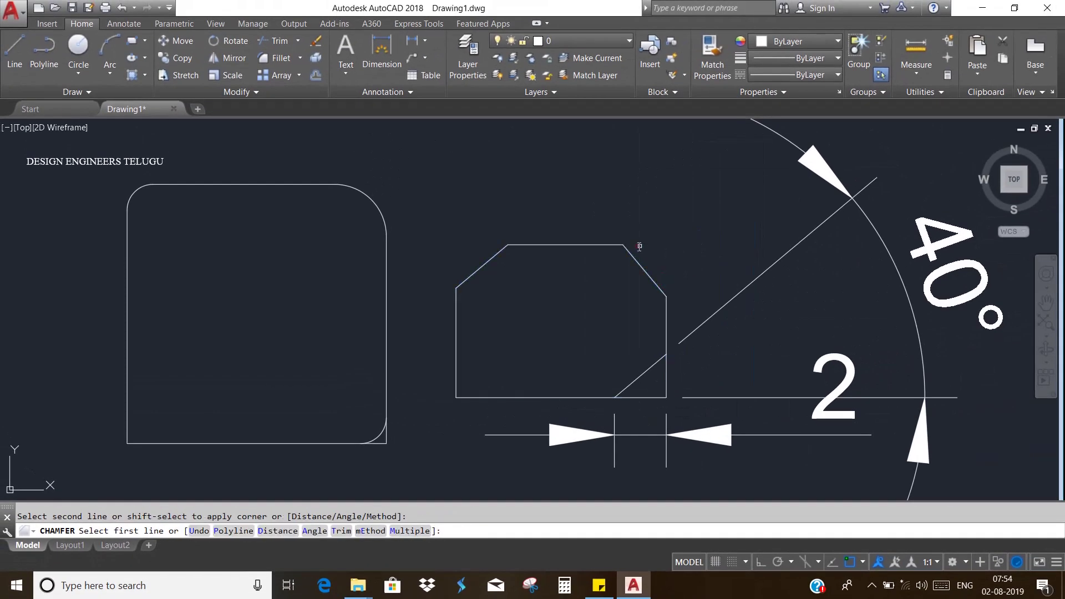
pyautogui.click(539, 396)
pyautogui.click(456, 355)
# Chamfer the rounded square's bottom-right corner
pyautogui.click(385, 373)
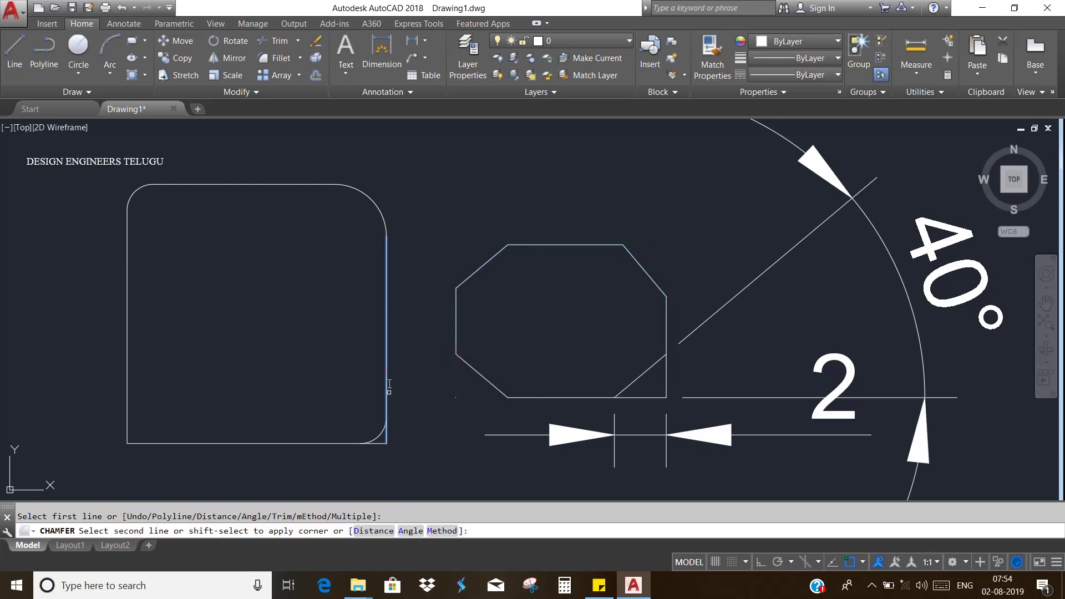
pyautogui.click(364, 437)
pyautogui.click(383, 436)
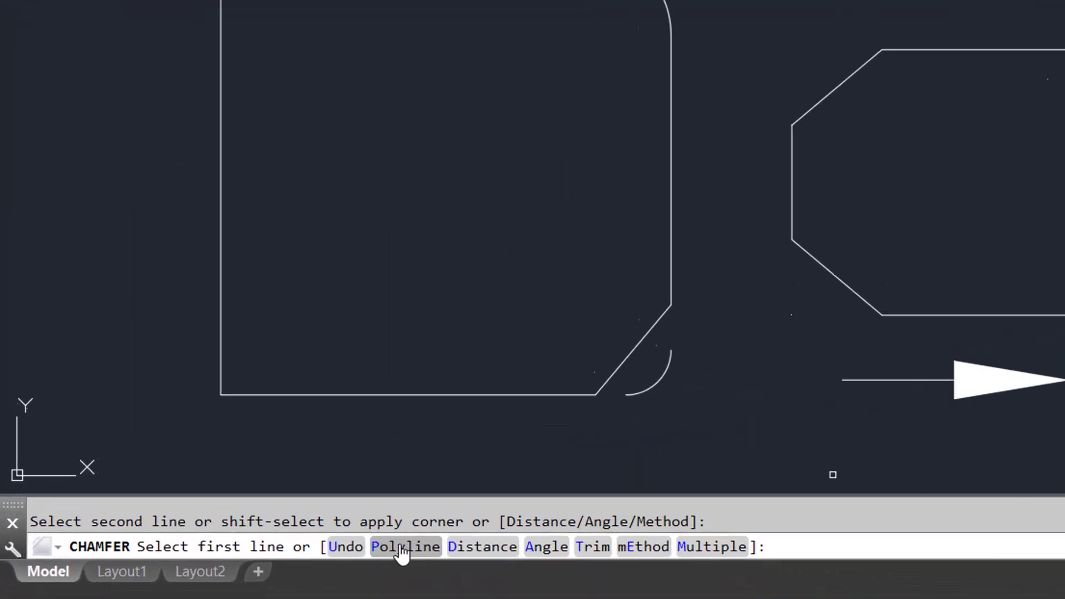
pyautogui.press('Escape')
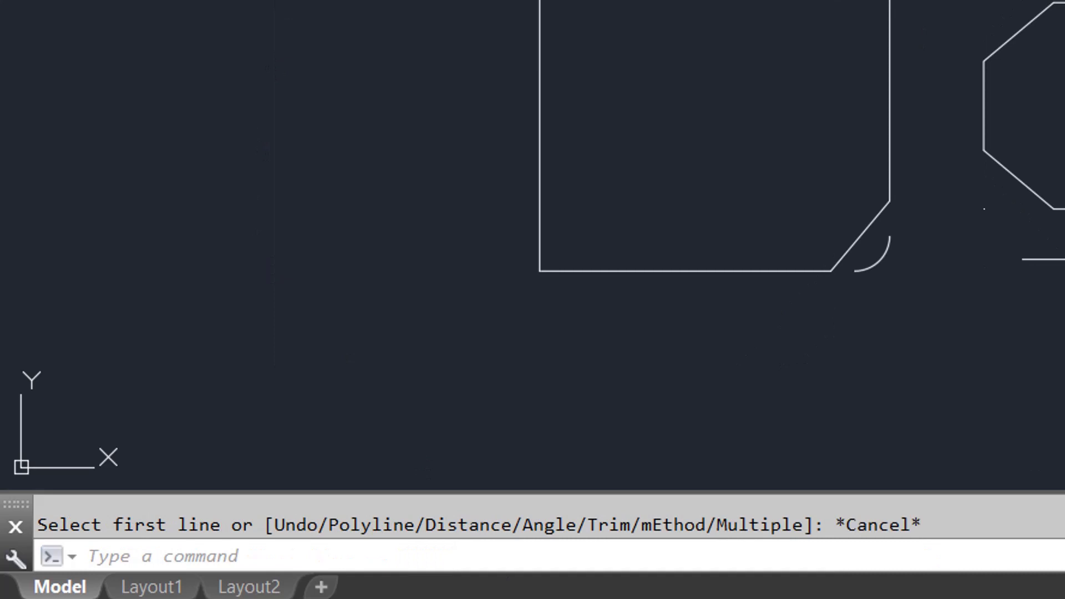
# Draw a new rectangle at the far left of the drawing
pyautogui.click(132, 41)
pyautogui.click(34, 210)
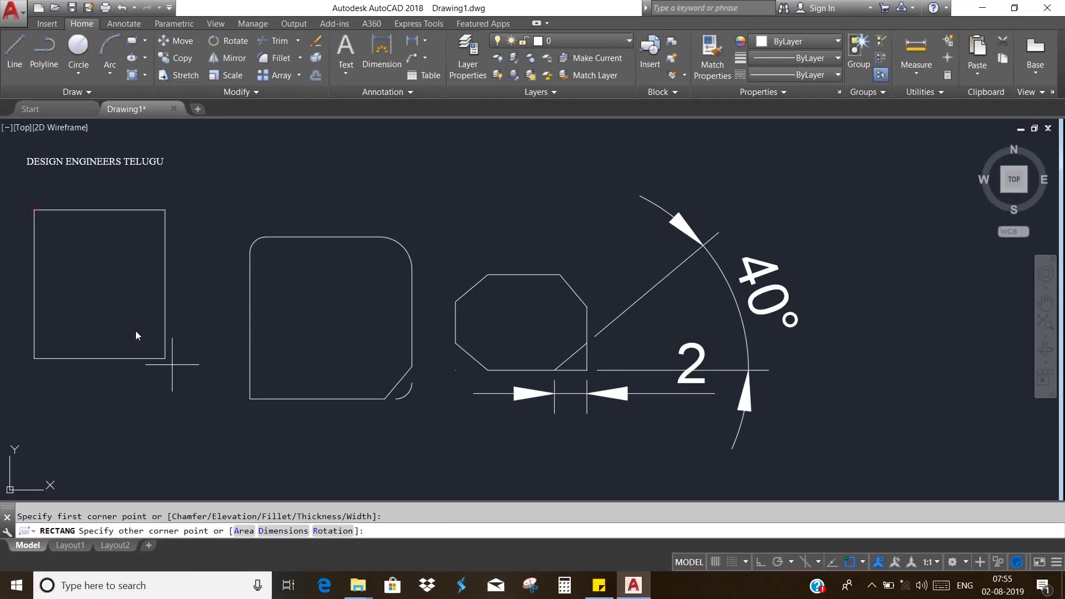
pyautogui.click(236, 422)
pyautogui.write('cha')
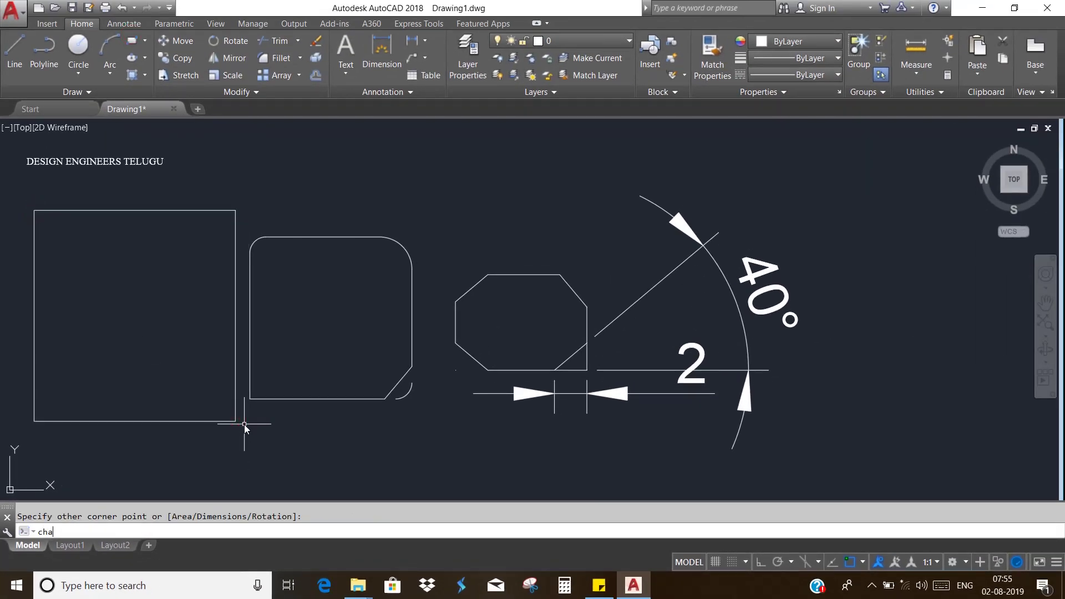
# Chamfer all four corners of the new rectangle with the Polyline option
pyautogui.press('Return')
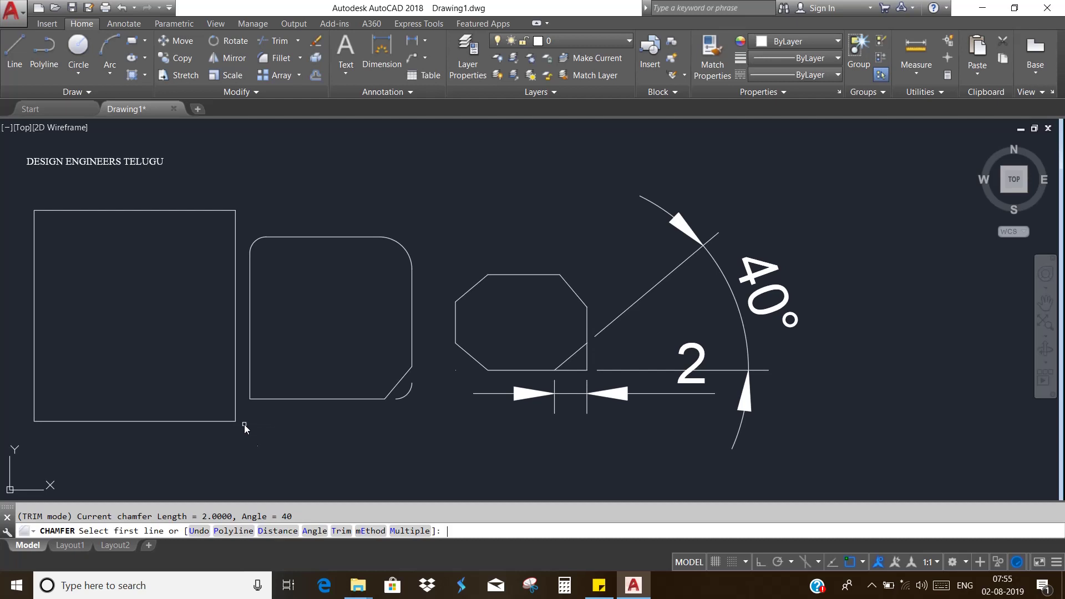
pyautogui.click(233, 531)
pyautogui.click(235, 393)
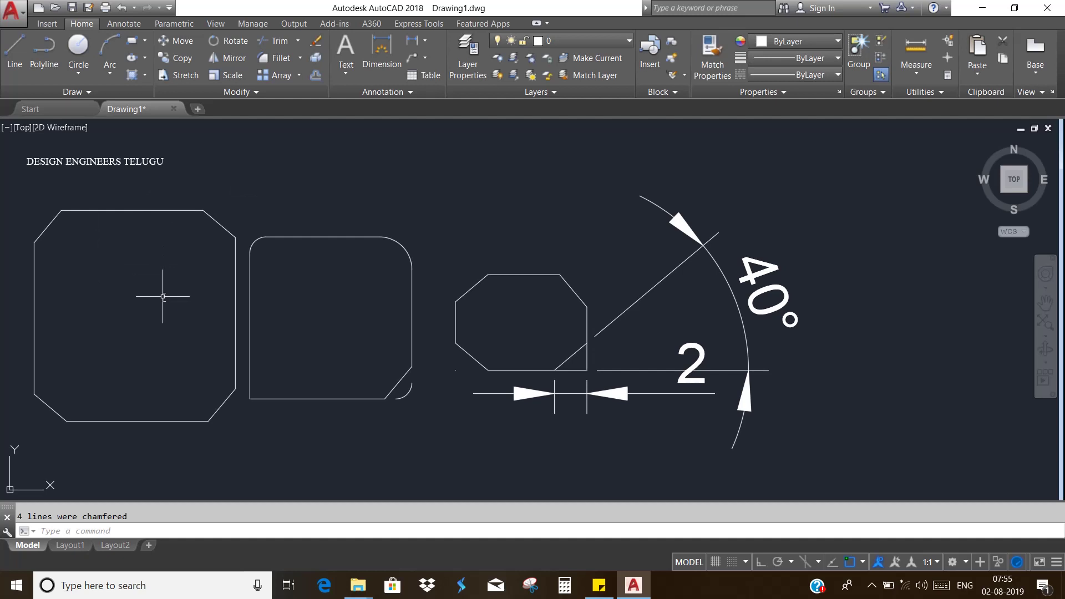
# Window-select every rectangle and dimension and delete them all
pyautogui.hotkey('ctrl', 'a')
pyautogui.click(16, 173)
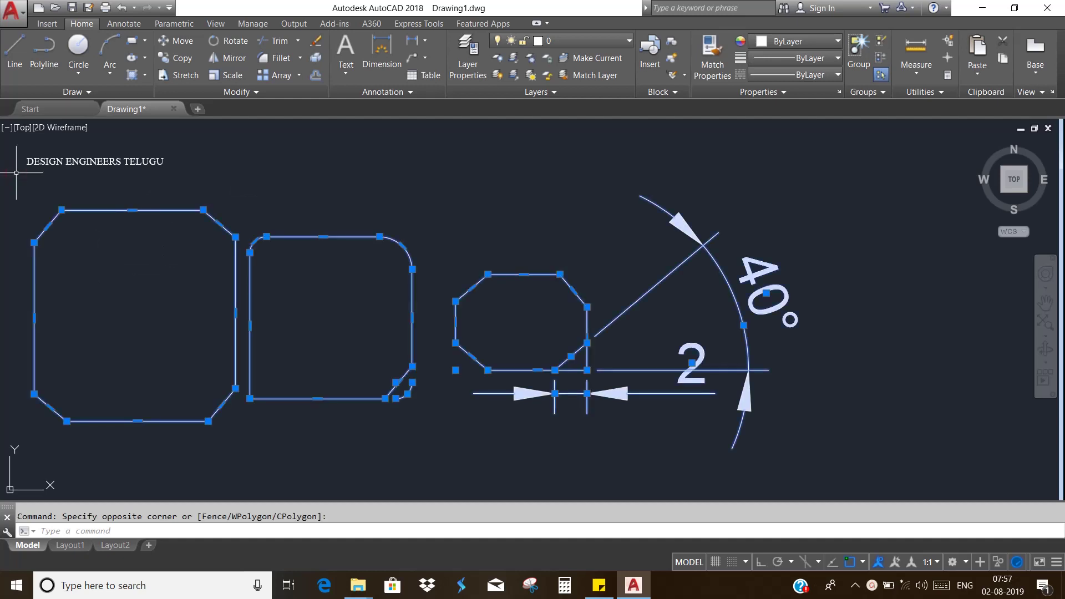
pyautogui.press('Escape')
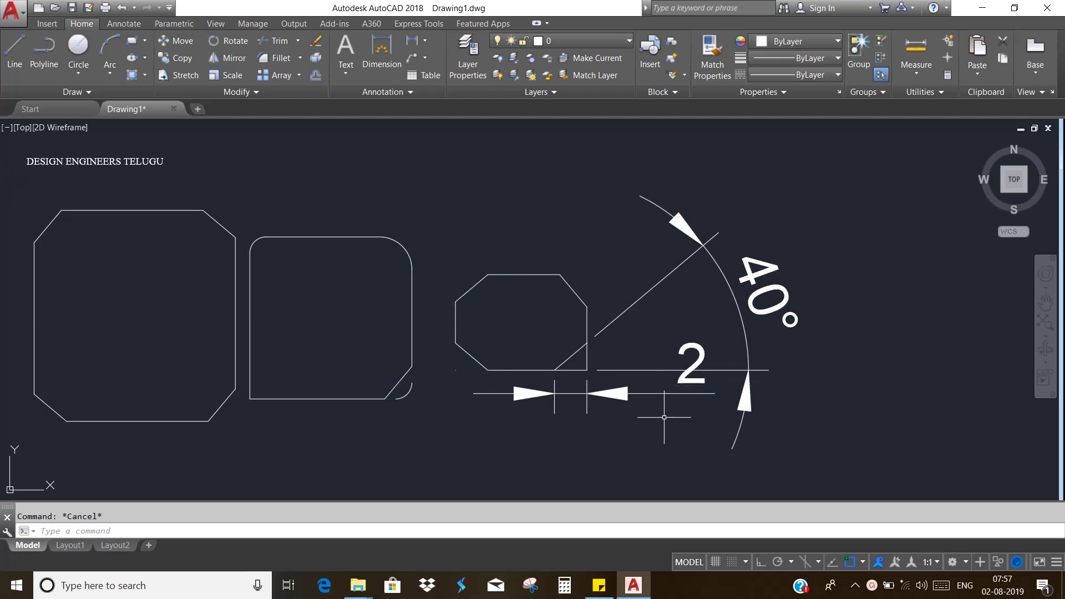
pyautogui.click(873, 448)
pyautogui.click(46, 185)
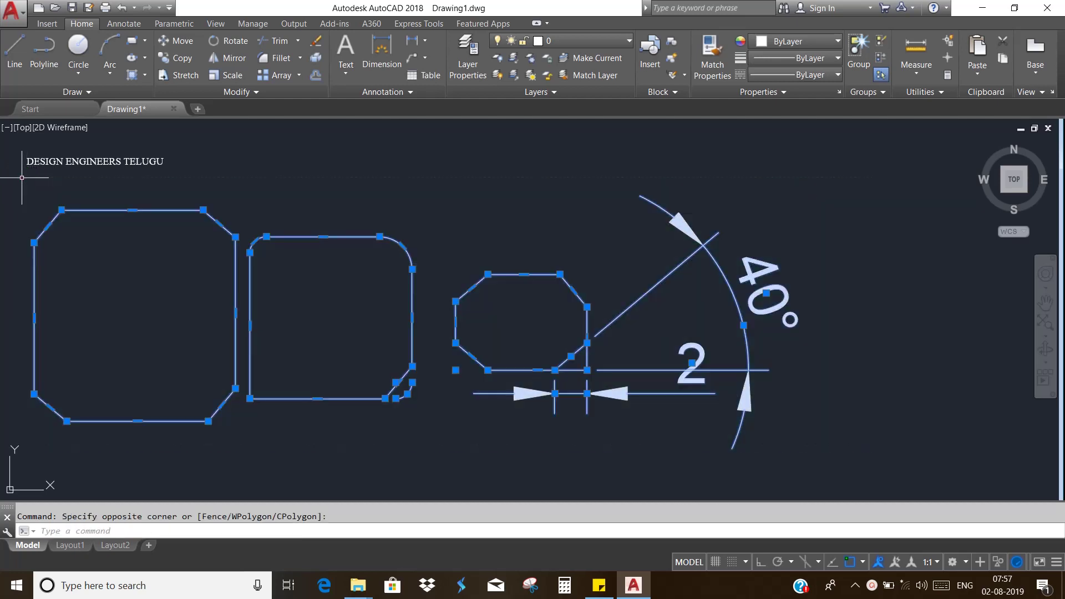
pyautogui.press('Delete')
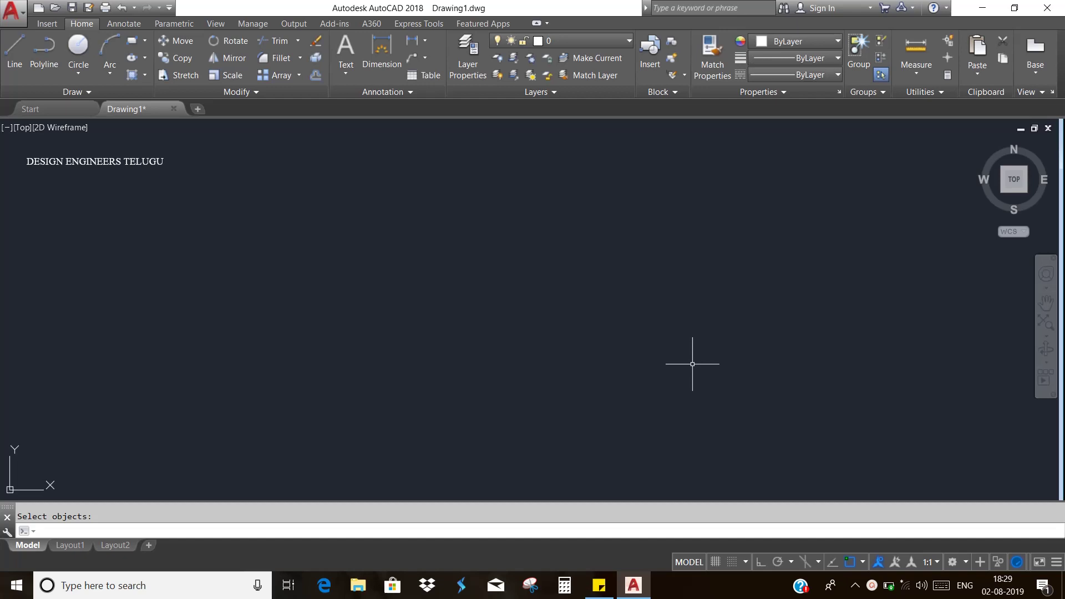
pyautogui.press('Return')
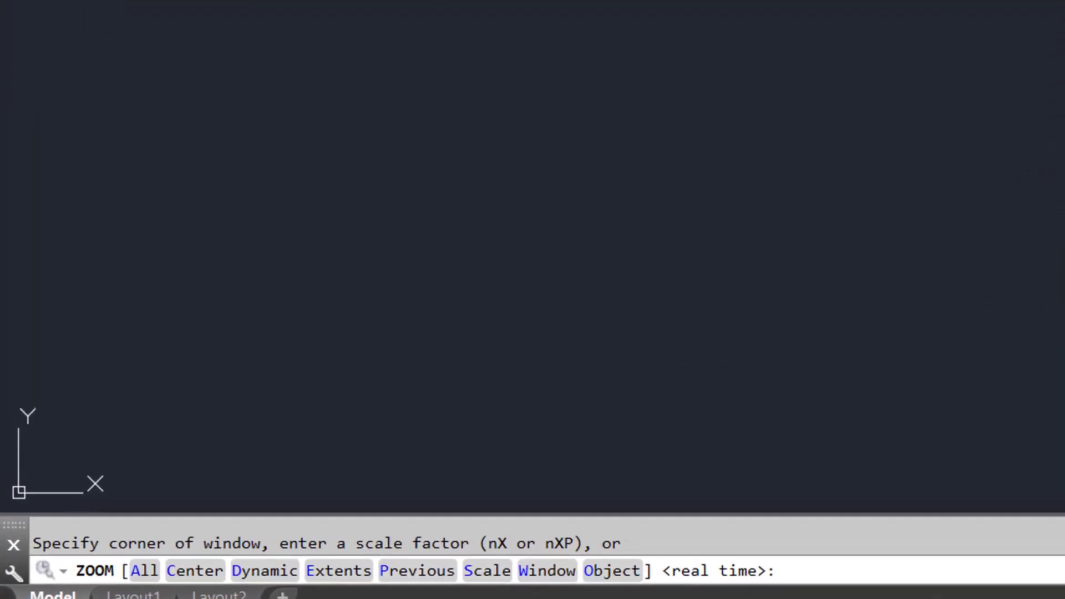
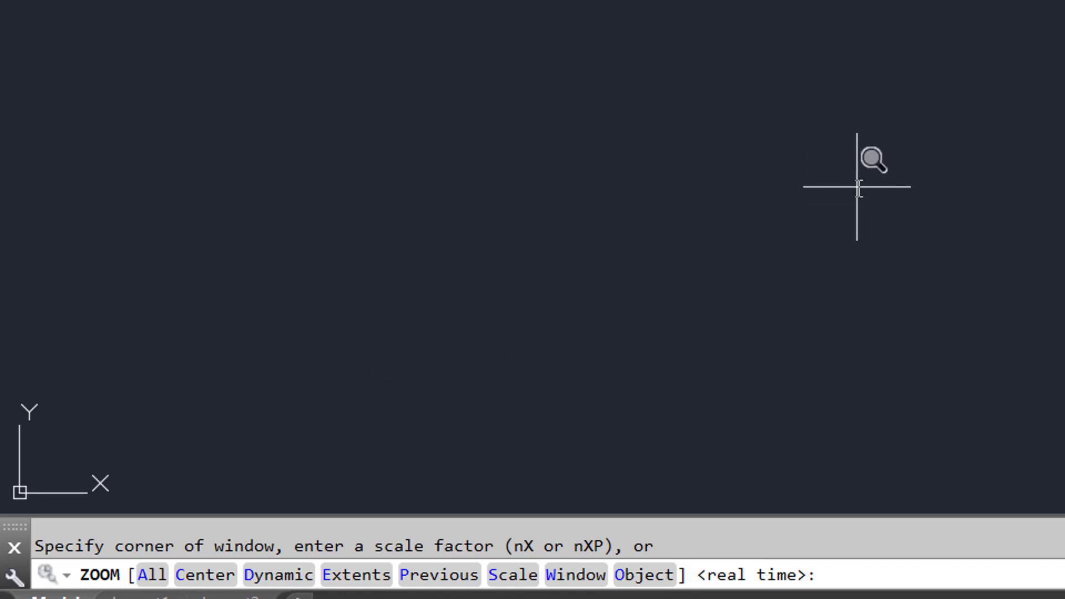
# Cancel the pending zoom and draw a small circle near the middle of the drawing
pyautogui.press('Escape')
pyautogui.write('c')
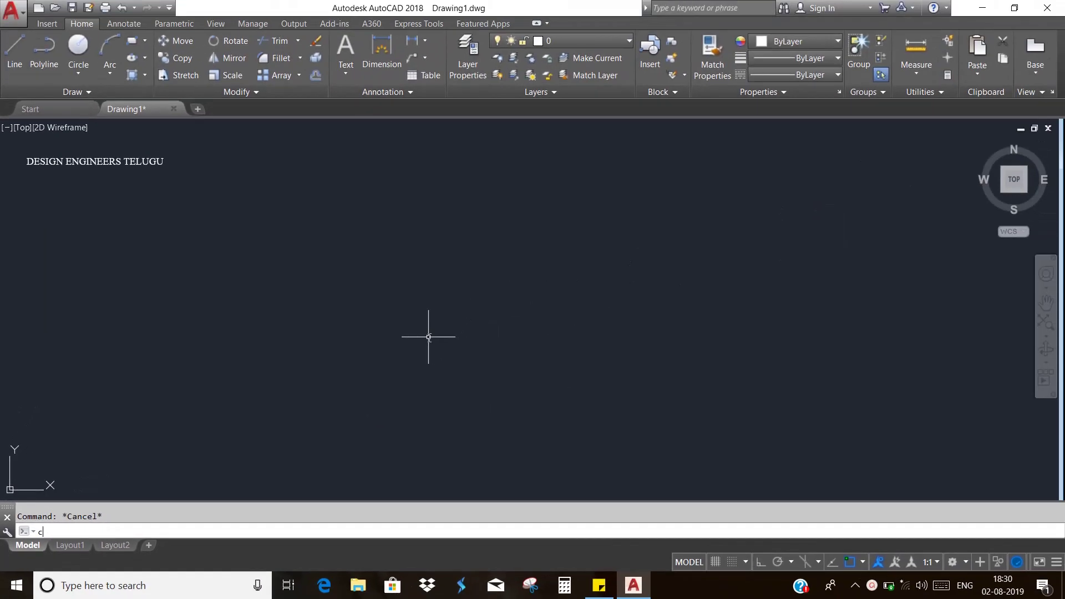
pyautogui.press('Return')
pyautogui.click(513, 273)
pyautogui.click(534, 288)
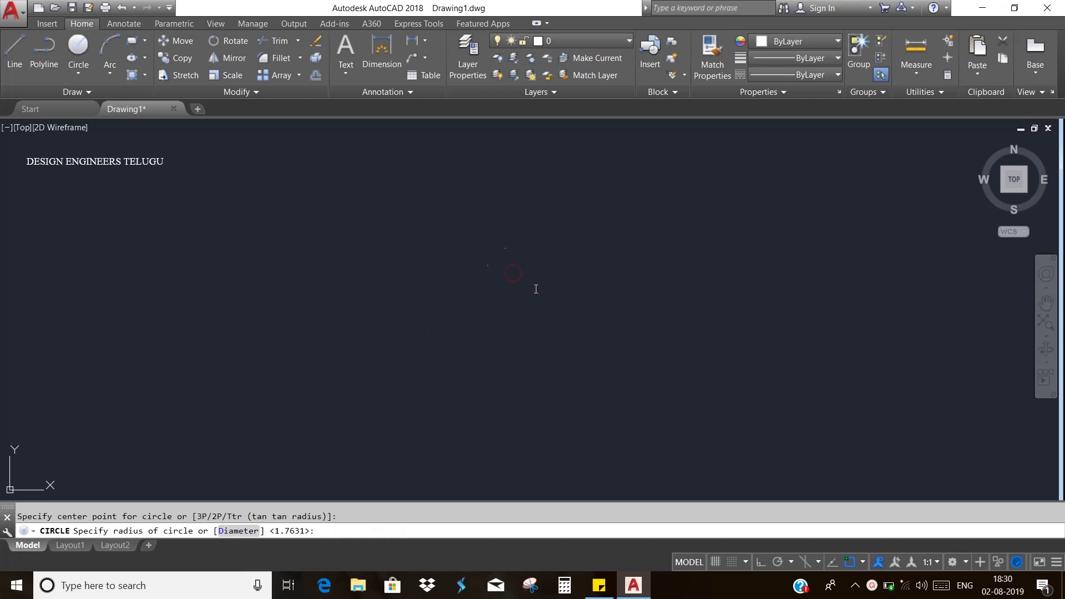
# Draw a tall narrow rectangle just to the left of the circle
pyautogui.write('rec')
pyautogui.press('Return')
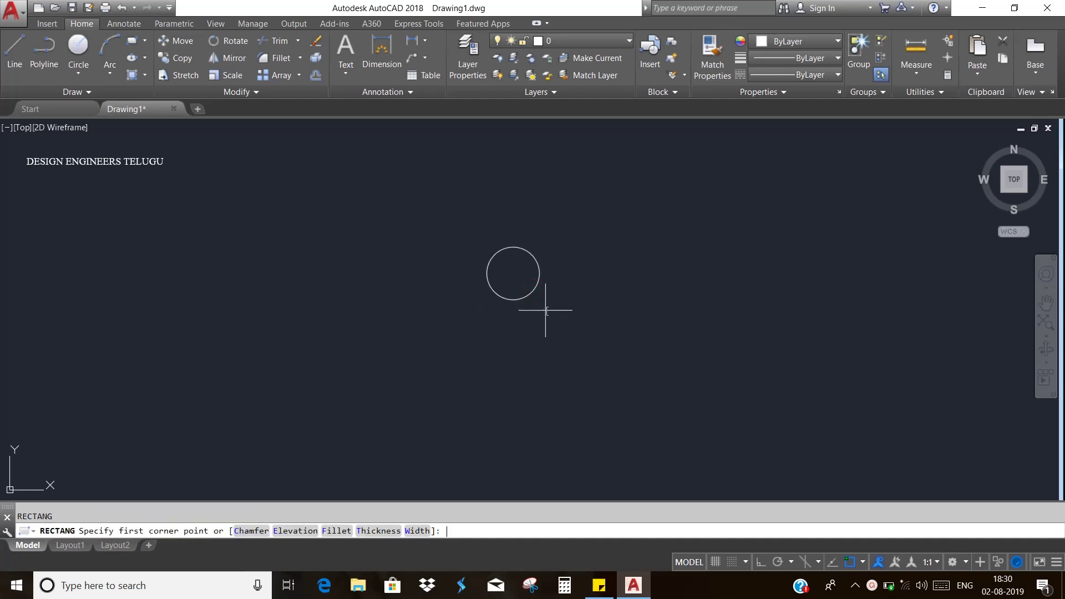
pyautogui.click(426, 241)
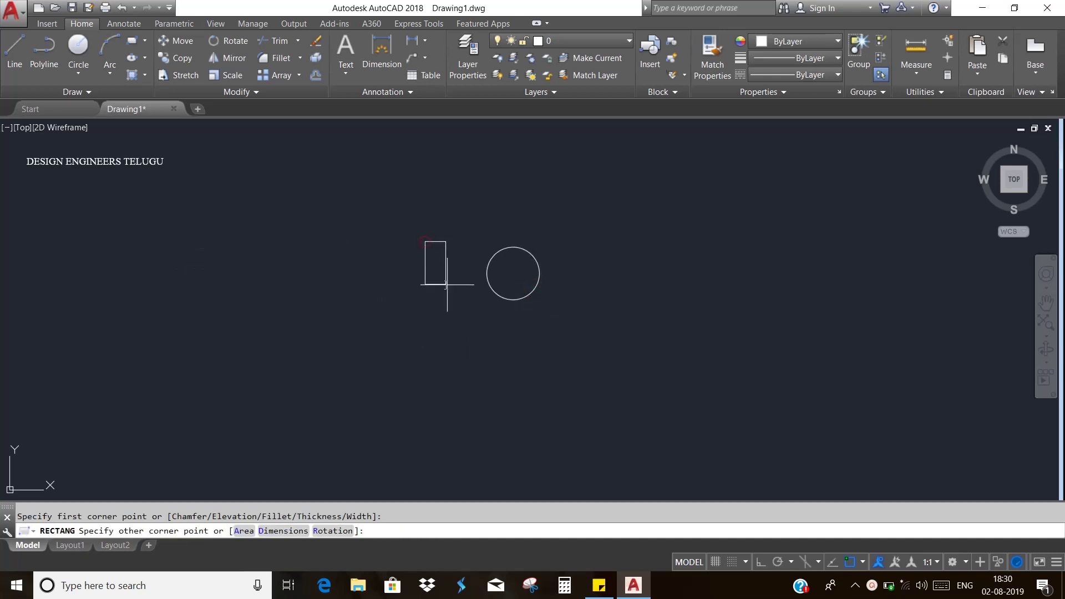
pyautogui.click(449, 288)
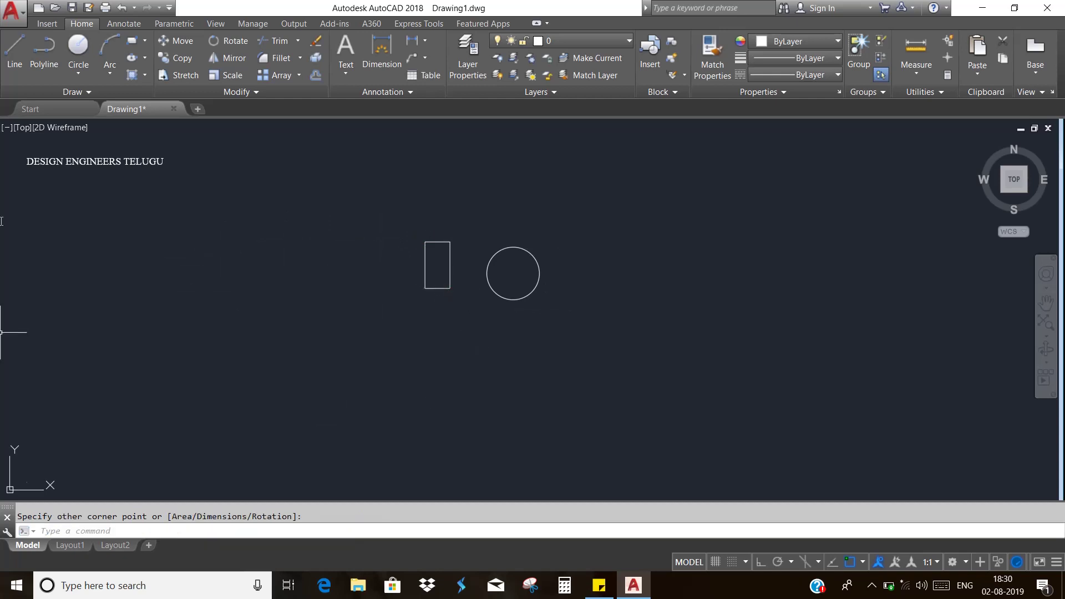
pyautogui.write('c')
pyautogui.press('Return')
# Place the second circle's centre on the right, then wheel-zoom far out
pyautogui.click(875, 292)
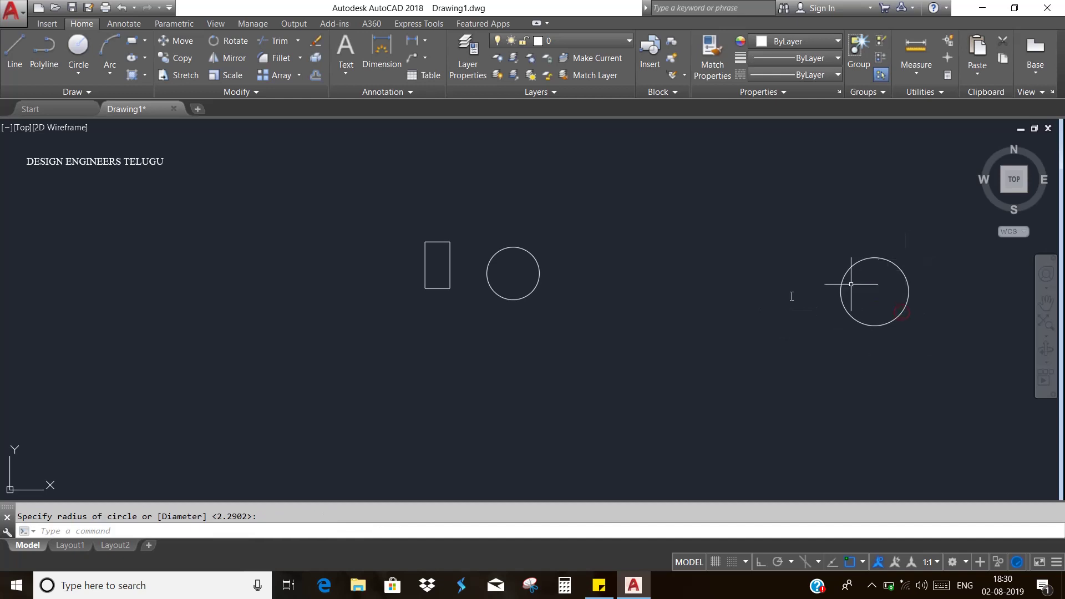
pyautogui.scroll(-5, 678, 278)
pyautogui.scroll(-3, 678, 277)
pyautogui.scroll(9, 547, 249)
pyautogui.scroll(1, 540, 250)
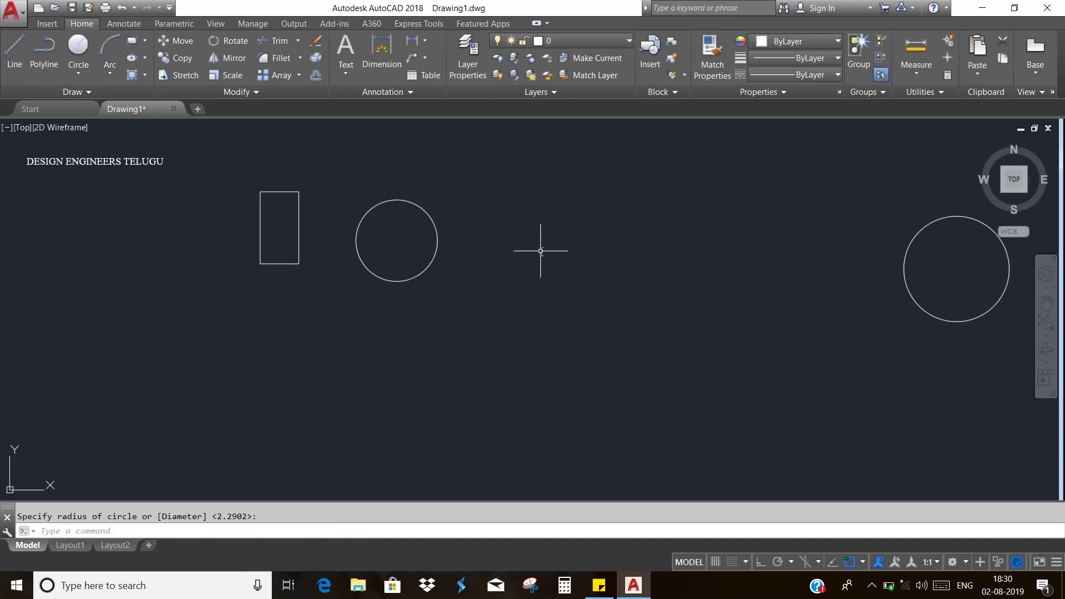
pyautogui.scroll(-8, 541, 251)
pyautogui.scroll(-6, 537, 251)
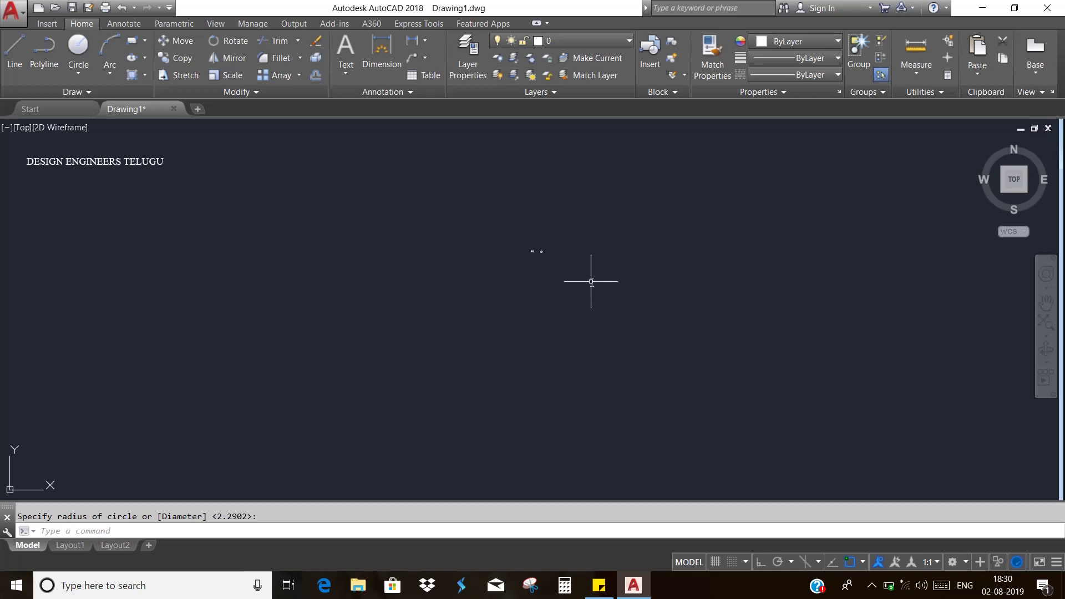
pyautogui.write('z')
pyautogui.press('Return')
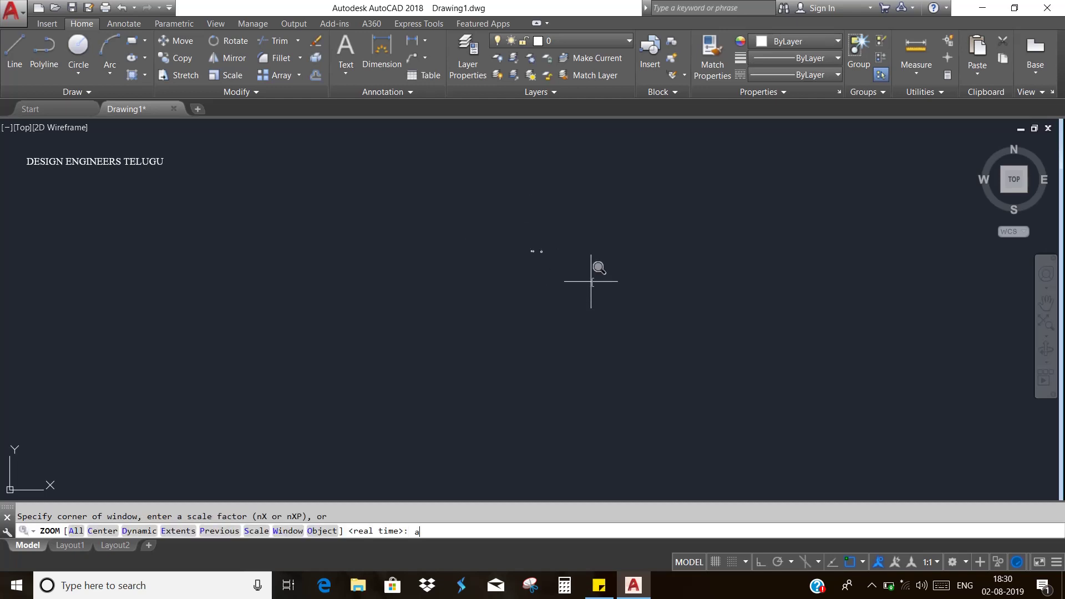
# Apply Zoom All to show the rectangle and both circles, then restart ZOOM and wheel out
pyautogui.press('Return')
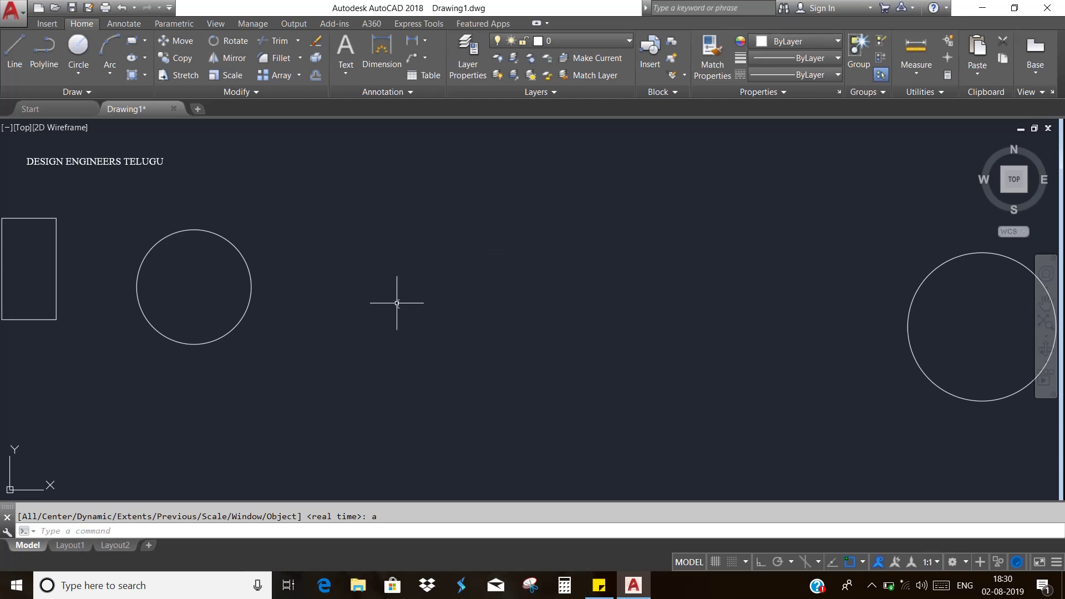
pyautogui.write('z')
pyautogui.press('Return')
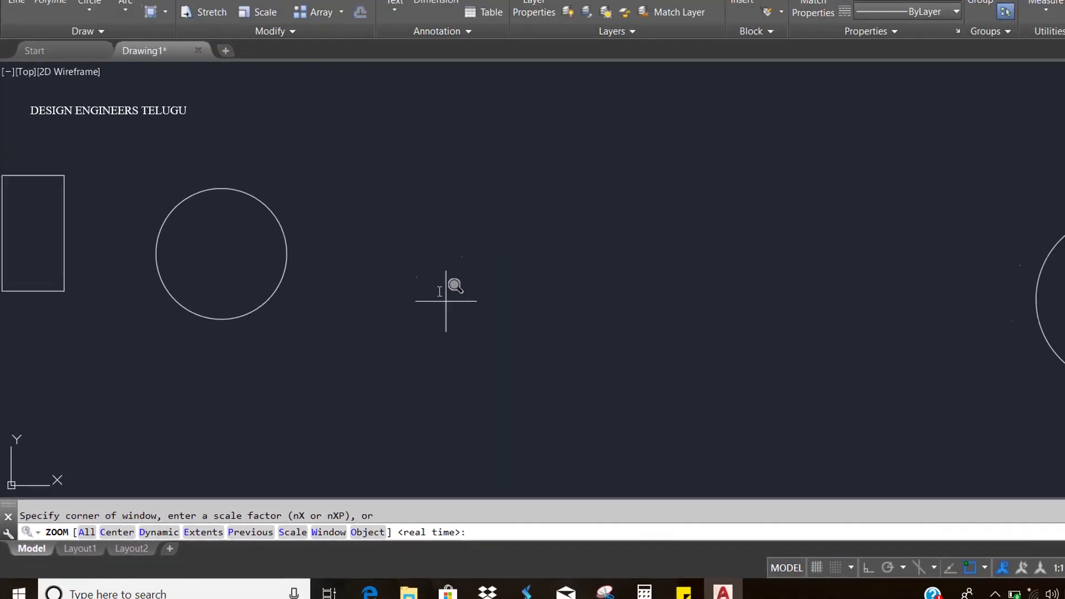
pyautogui.scroll(-2, 367, 318)
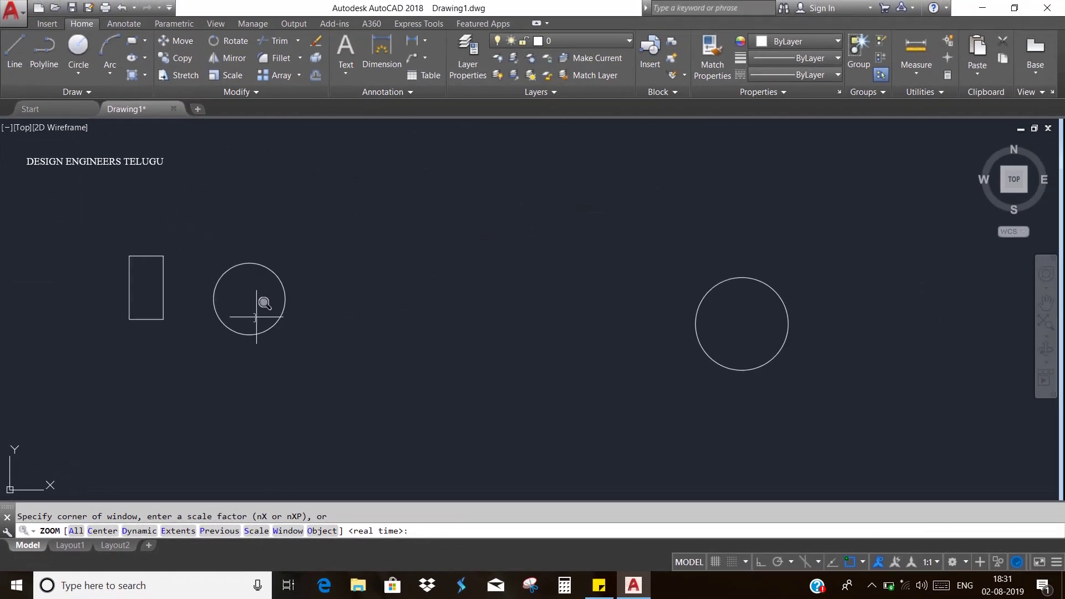
# Zoom All, then Center-zoom just above the first circle with a view height of 10
pyautogui.write('a')
pyautogui.press('Return')
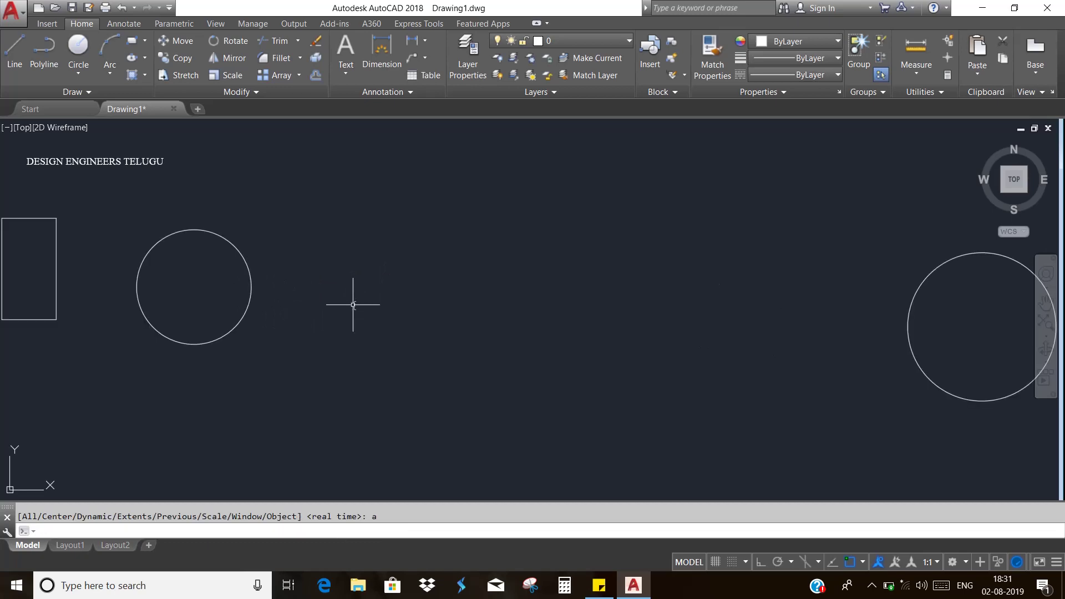
pyautogui.write('z')
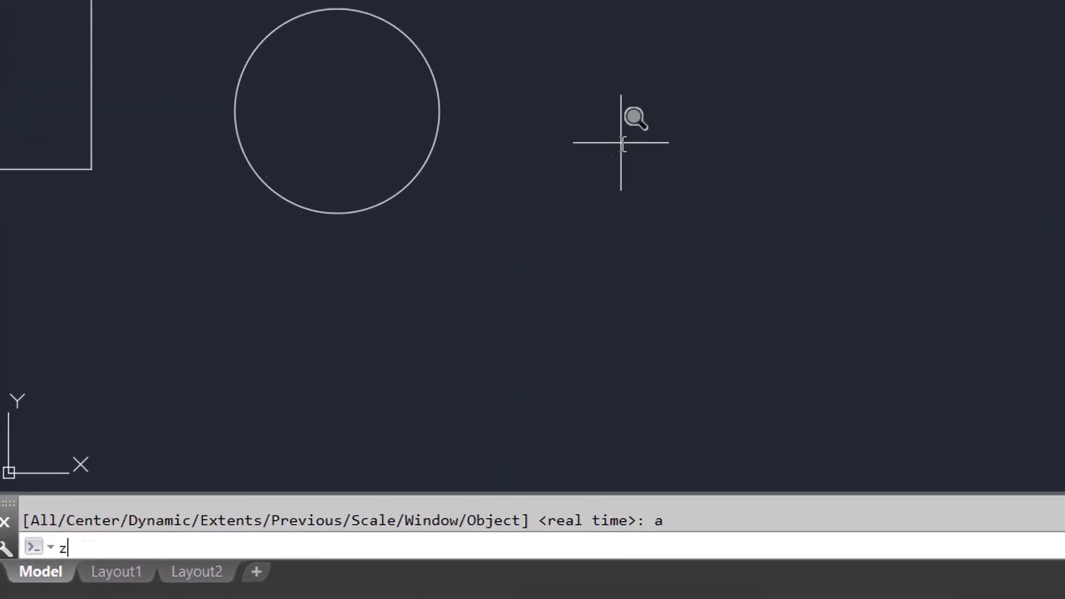
pyautogui.press('Return')
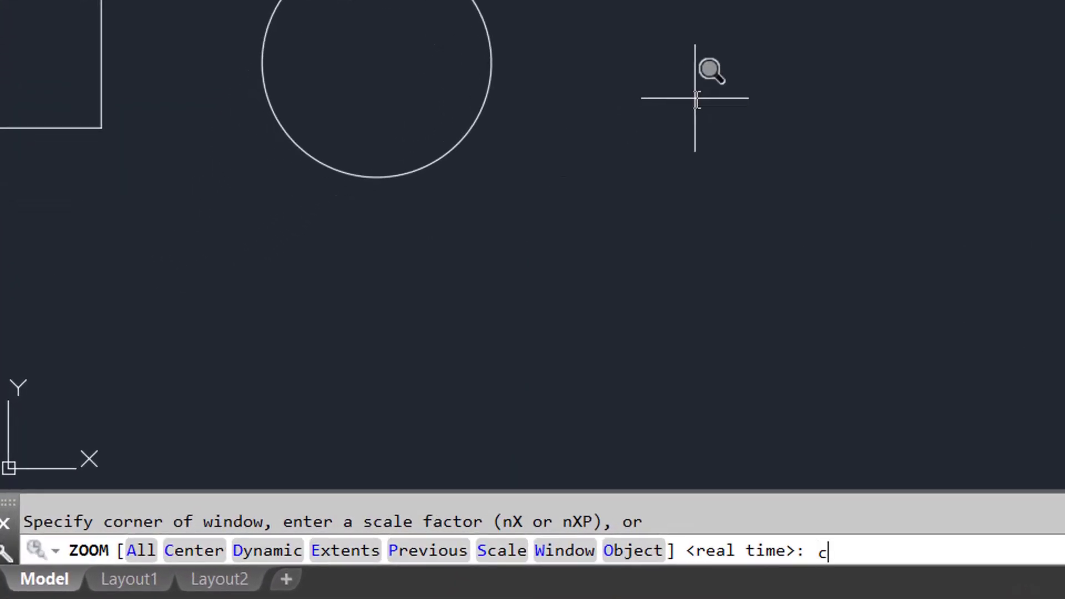
pyautogui.press('Return')
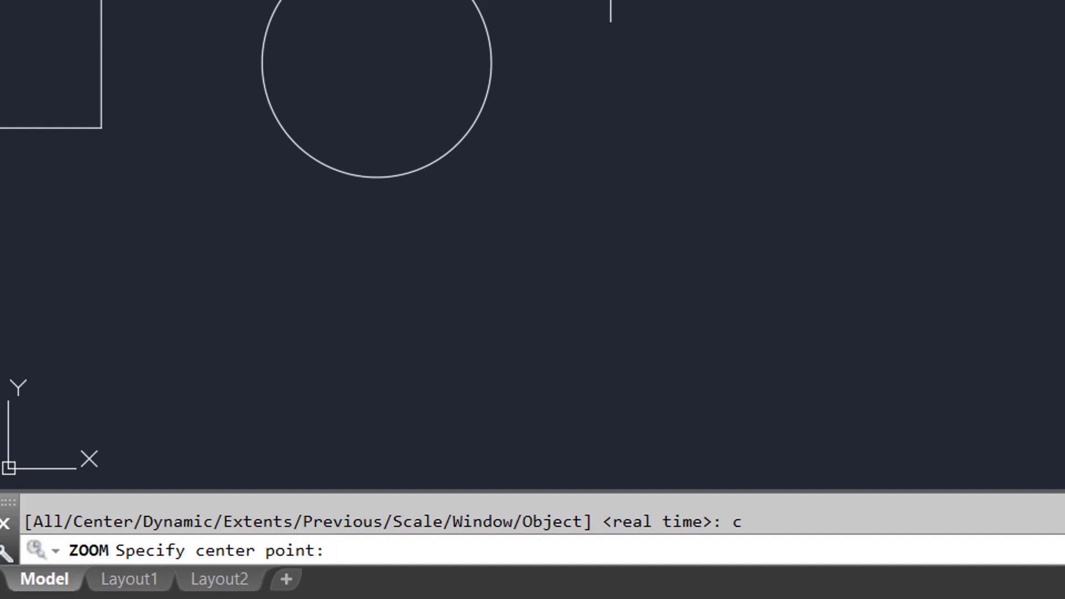
pyautogui.click(189, 206)
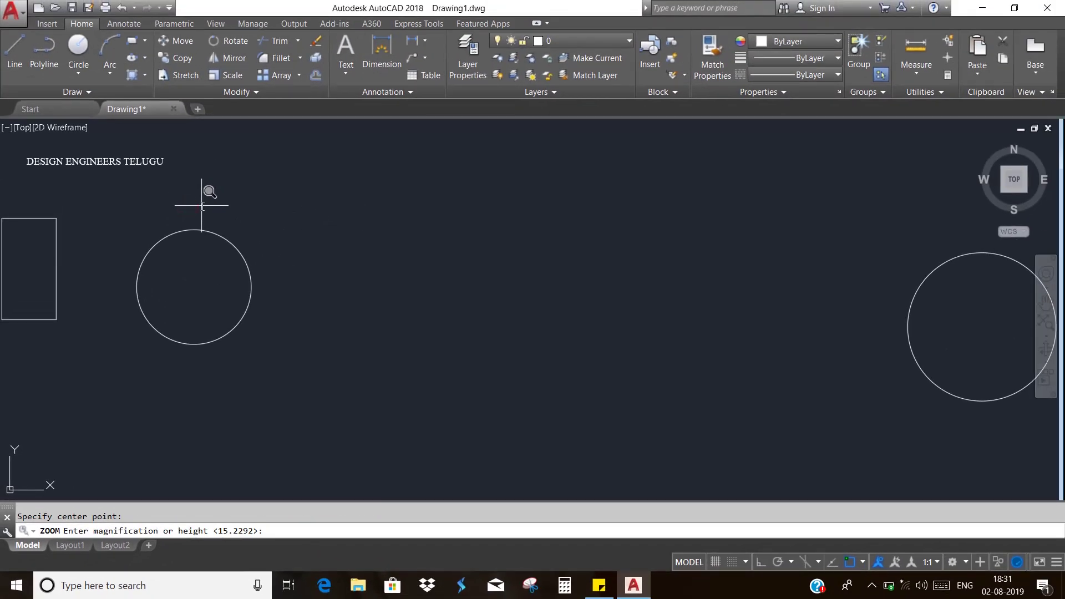
pyautogui.write('10')
pyautogui.press('Return')
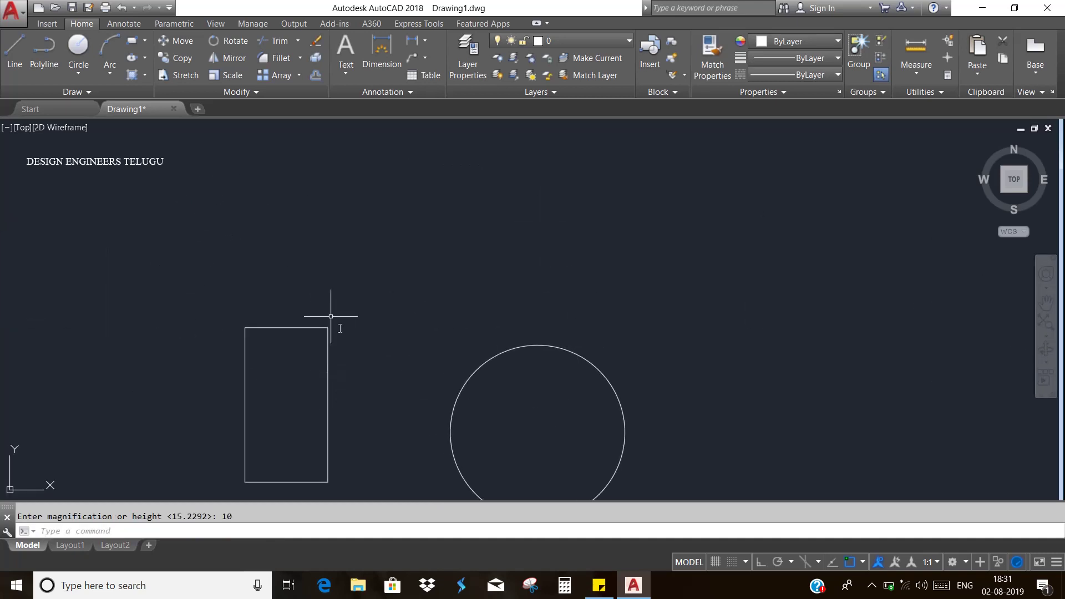
# Wheel-zoom far back out until the shapes look tiny
pyautogui.scroll(2, 304, 271)
pyautogui.scroll(3, 304, 271)
pyautogui.scroll(-6, 303, 272)
pyautogui.scroll(-5, 300, 277)
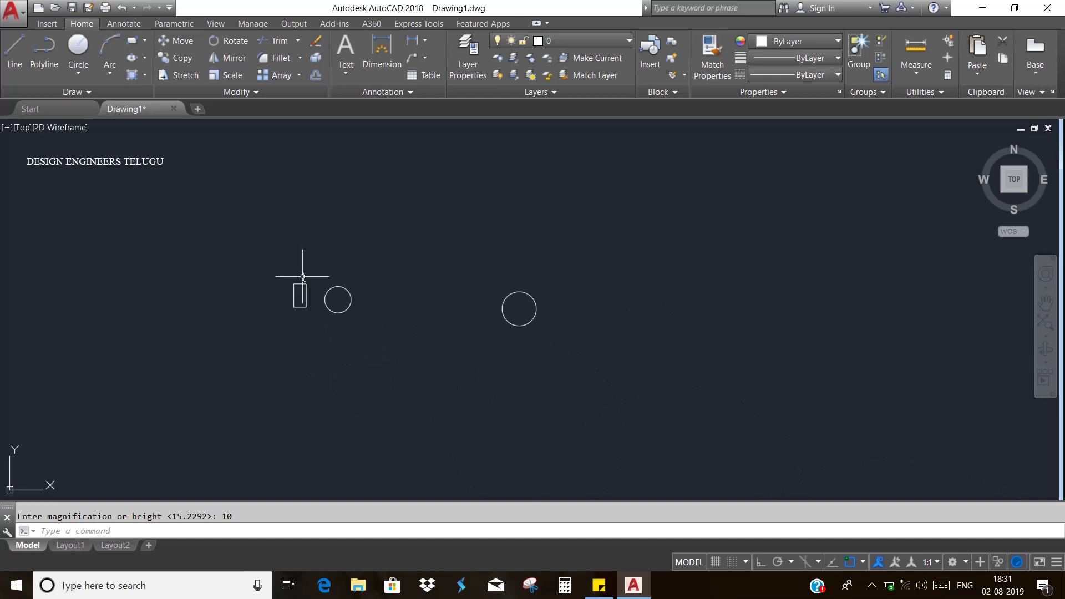
pyautogui.scroll(-3, 301, 281)
pyautogui.scroll(-1, 366, 322)
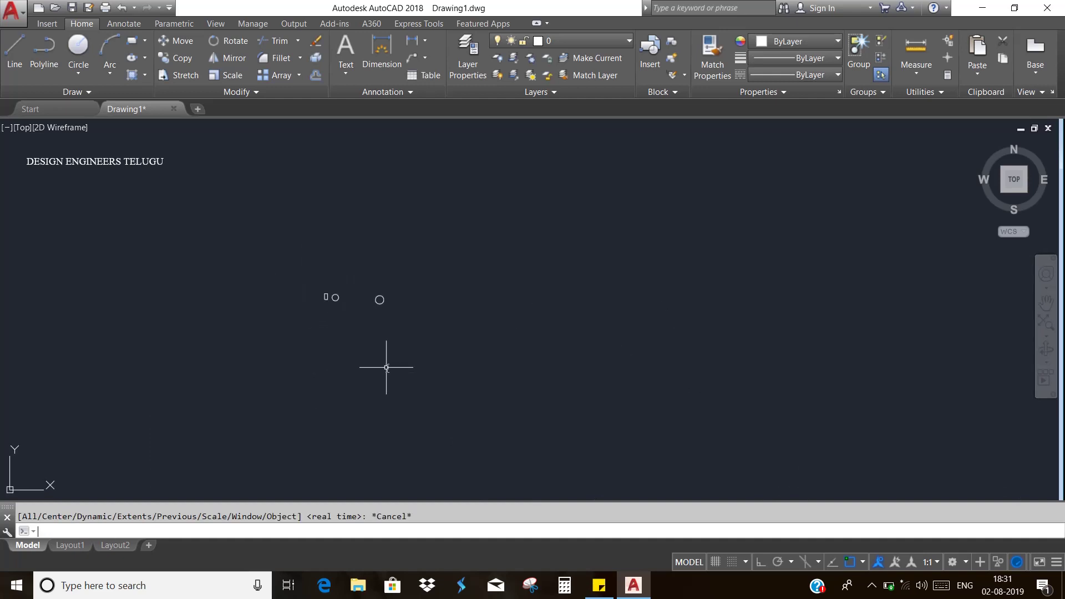
# Center-zoom on a point between the small shapes with a magnification of 1
pyautogui.write('z')
pyautogui.press('Return')
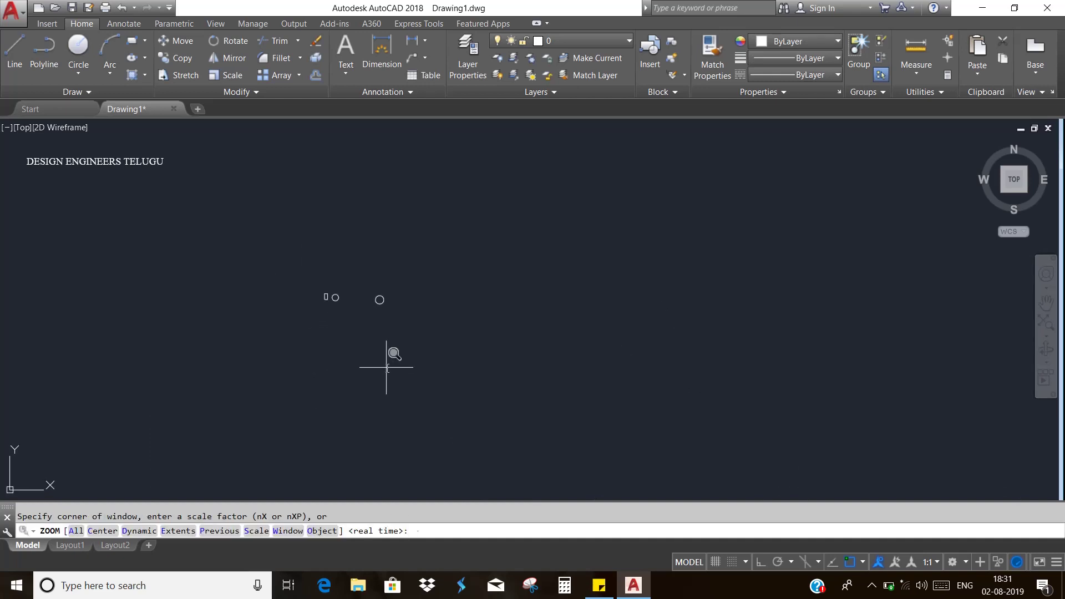
pyautogui.write('c')
pyautogui.press('Return')
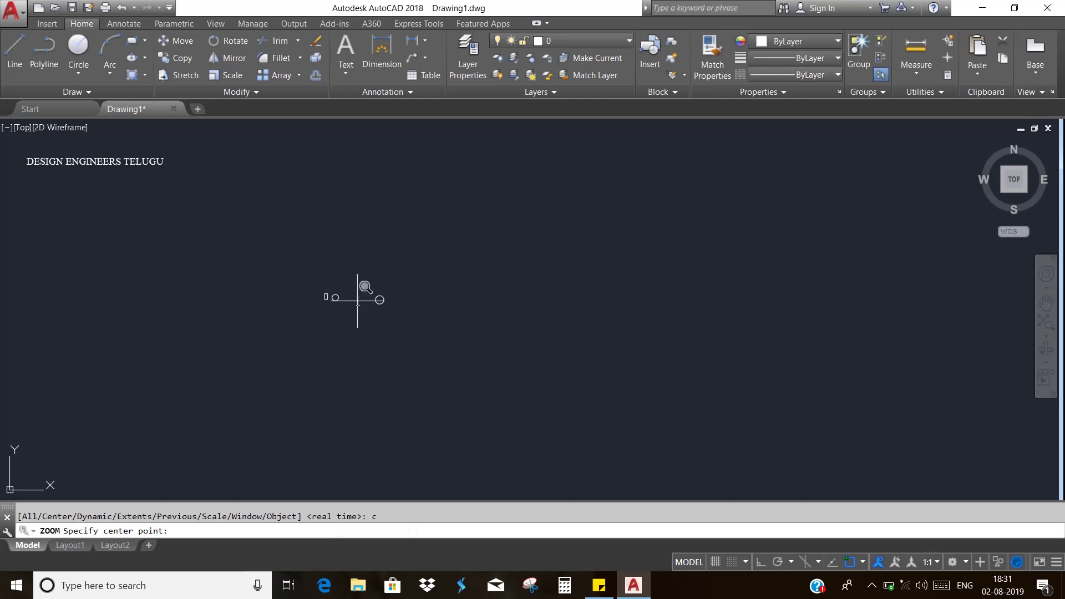
pyautogui.click(359, 300)
pyautogui.write('1')
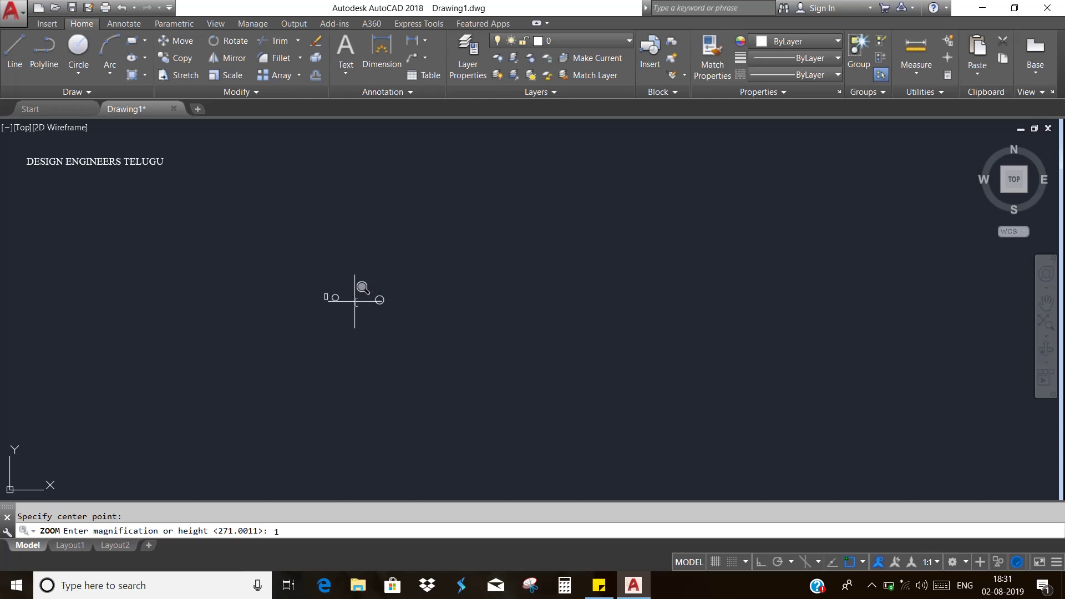
pyautogui.press('Return')
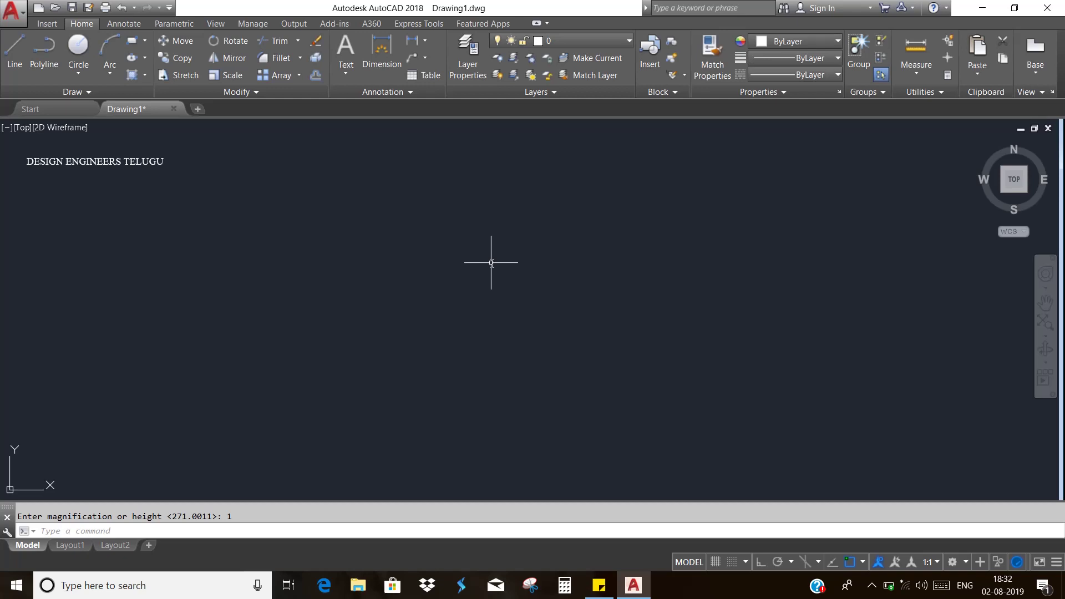
# Start a Zoom Previous with the P option
pyautogui.write('z')
pyautogui.press('Return')
pyautogui.write('p')
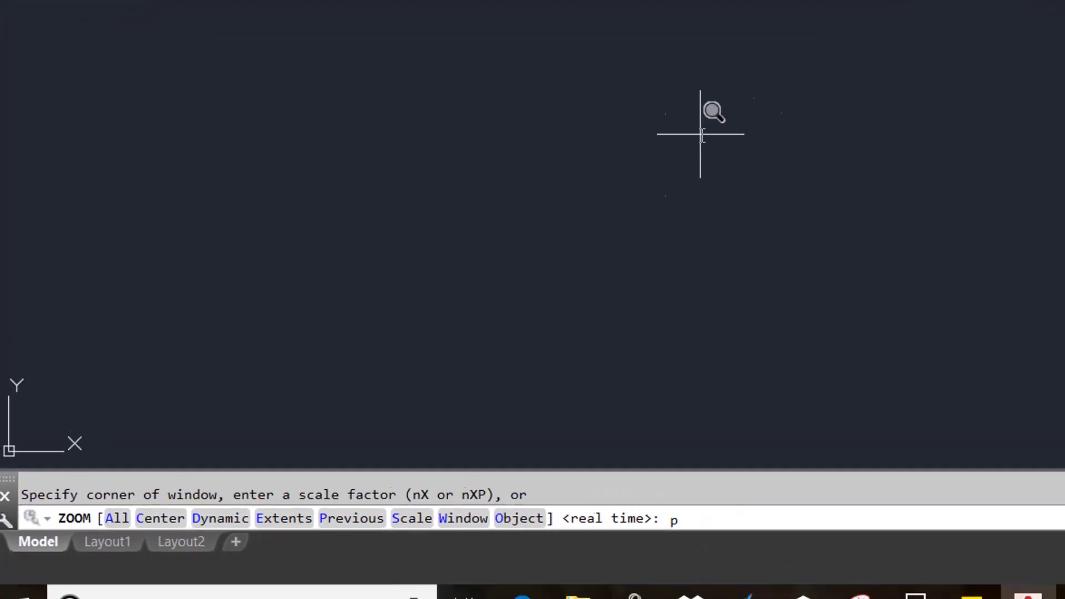
# Return to the previous view and cancel the accidental circle command
pyautogui.press('Return')
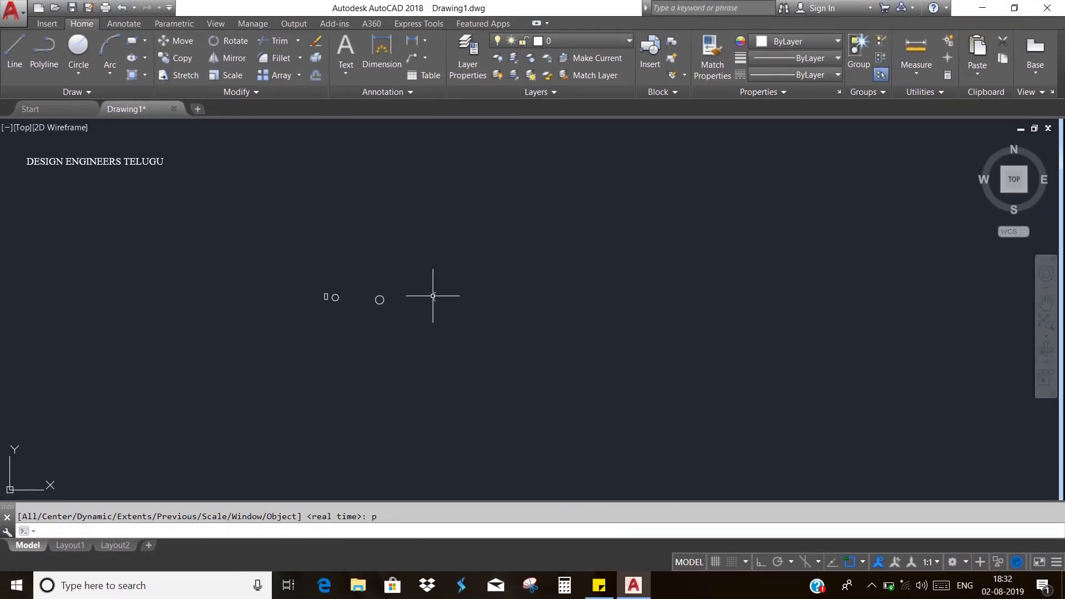
pyautogui.write('c')
pyautogui.press('Return')
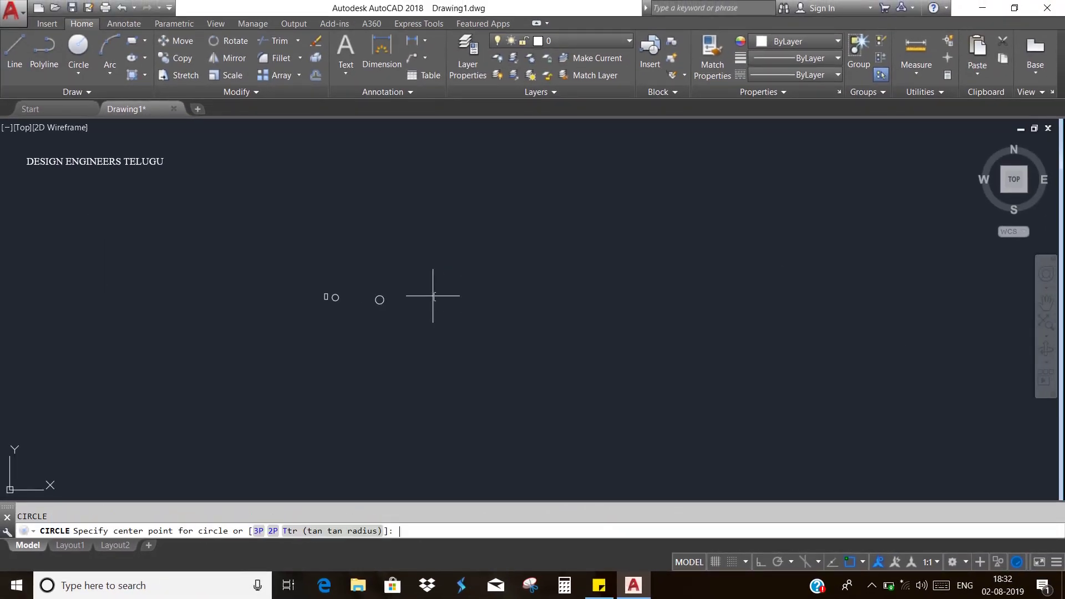
pyautogui.press('Escape')
# Center-zoom near the small circle with a height of 20 so all shapes appear large
pyautogui.write('z')
pyautogui.press('Return')
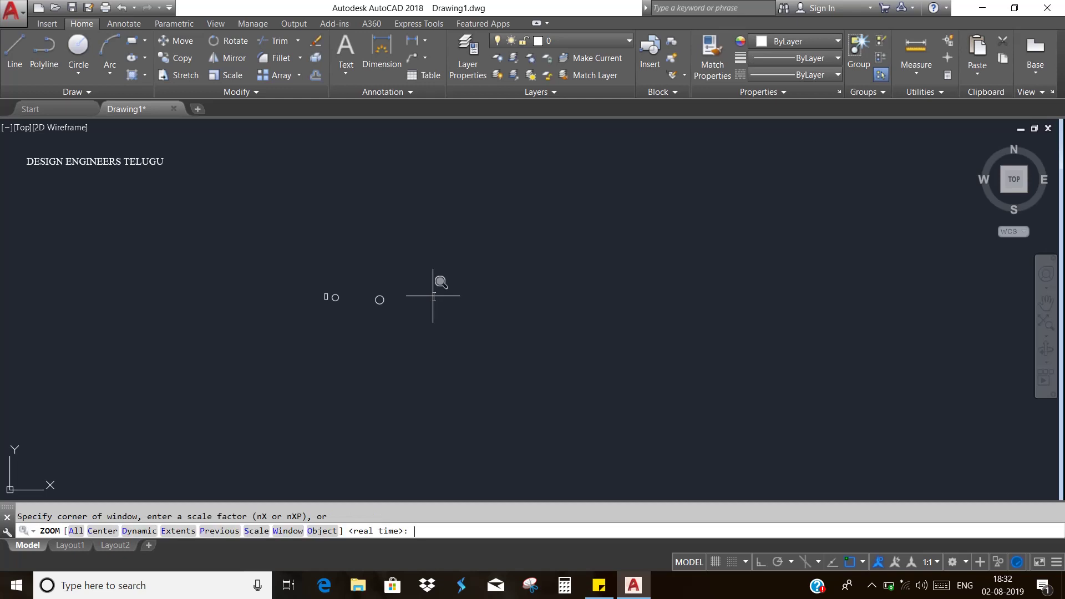
pyautogui.write('c')
pyautogui.press('Return')
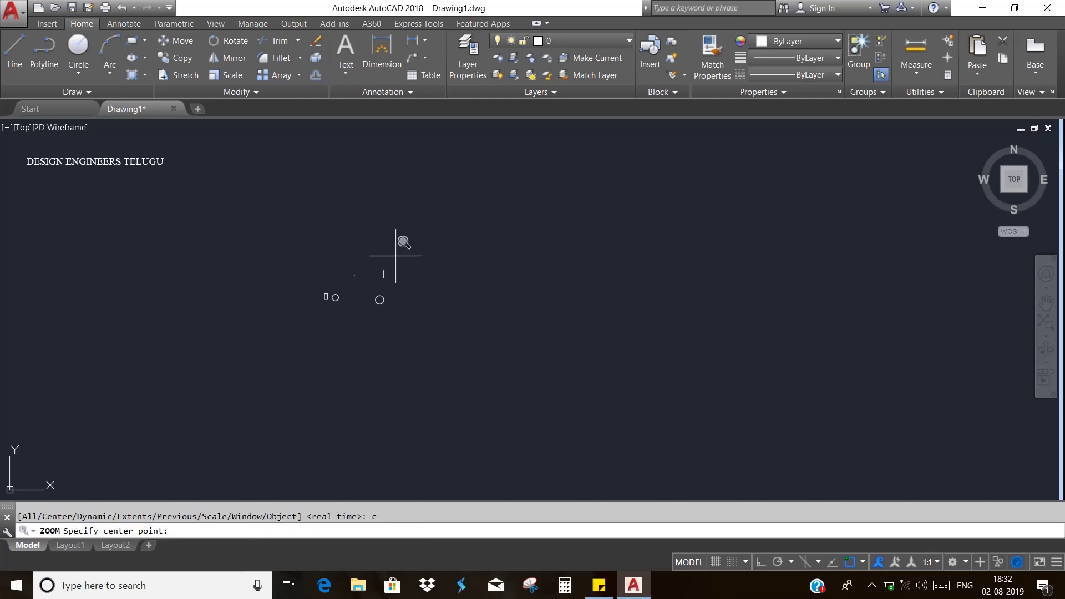
pyautogui.click(360, 298)
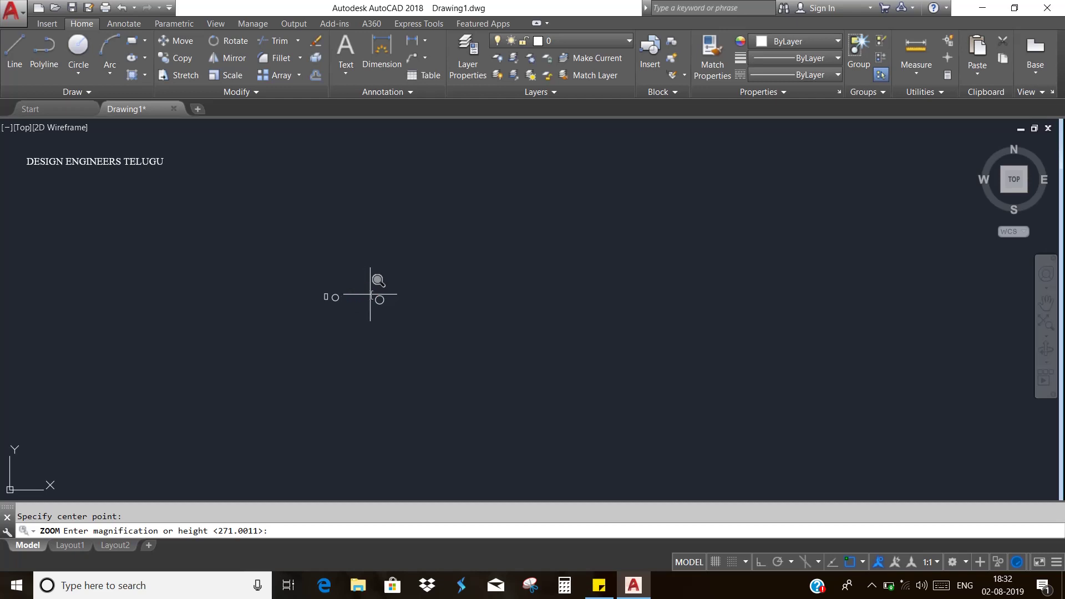
pyautogui.write('20')
pyautogui.press('Return')
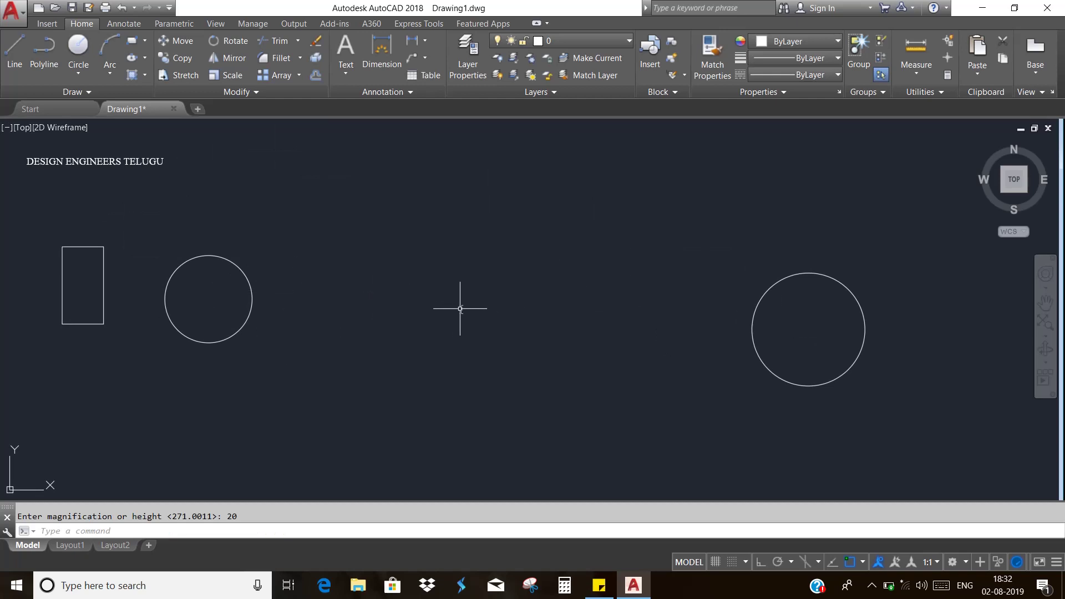
pyautogui.write('z')
pyautogui.press('Return')
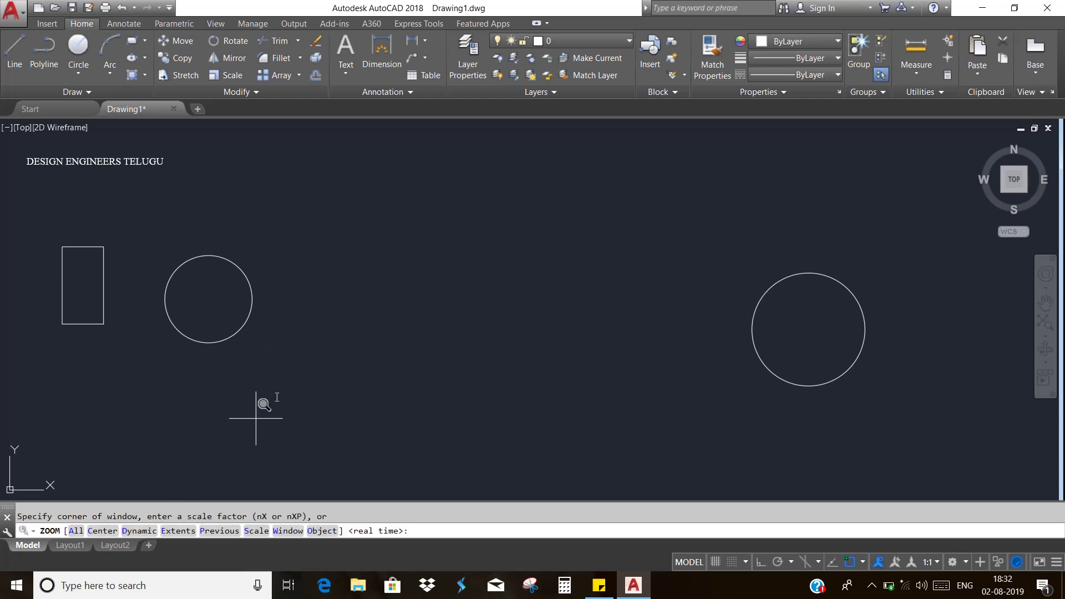
# Dynamic-zoom onto the left circle and rectangle, then undo back to the distant view
pyautogui.click(132, 531)
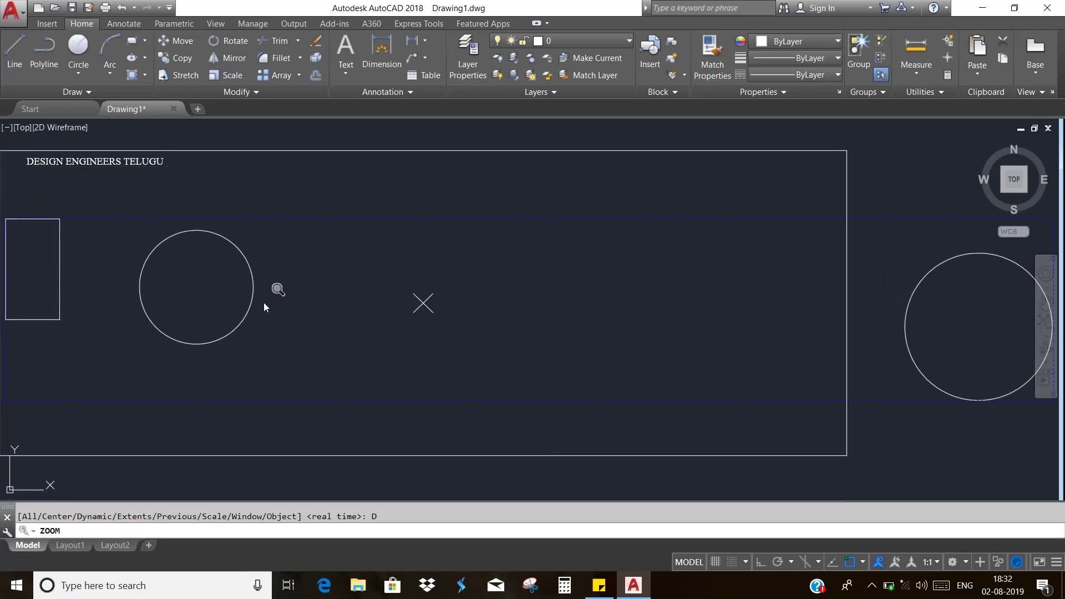
pyautogui.click(8, 208)
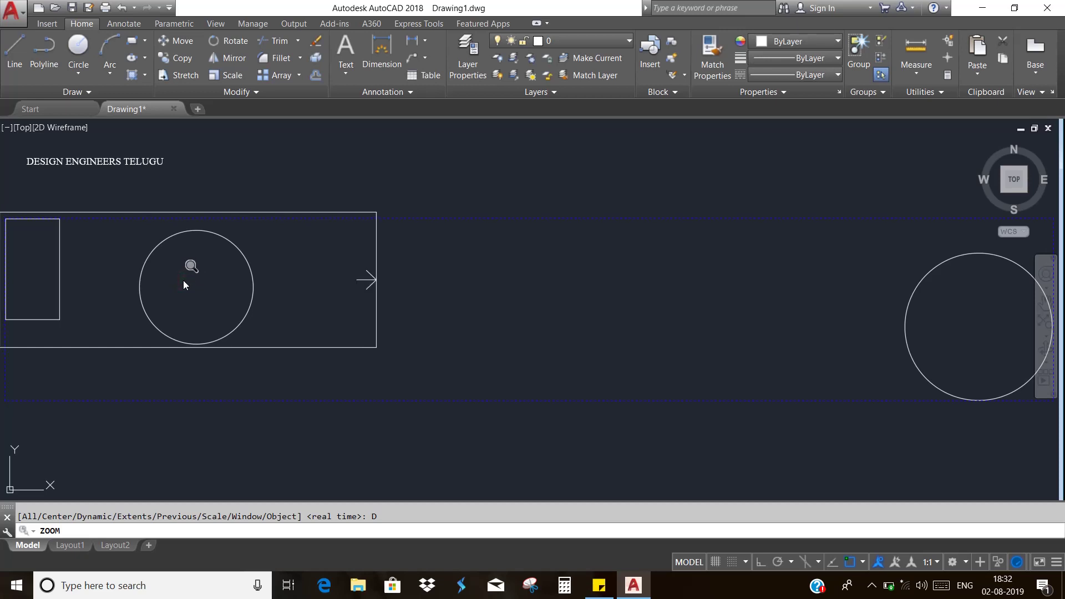
pyautogui.press('Return')
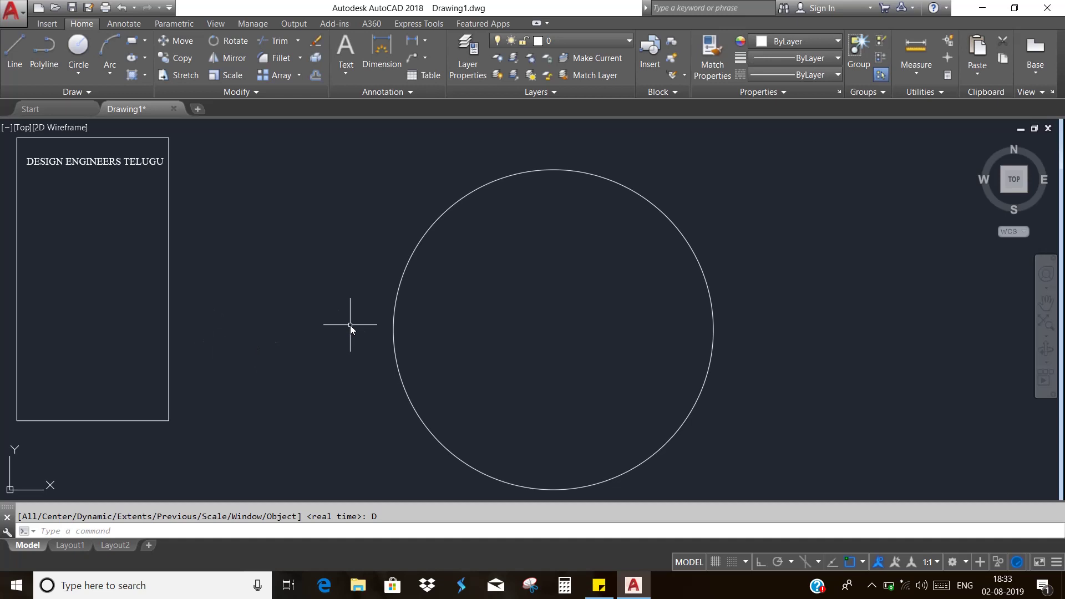
pyautogui.hotkey('ctrl', 'z')
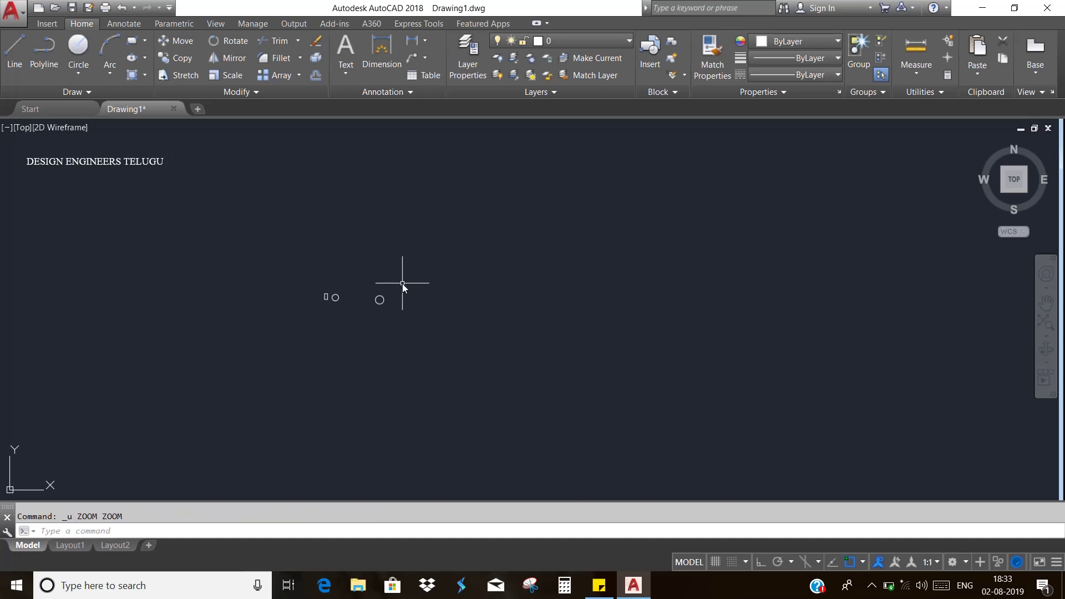
# Dynamic-zoom with the view box sized over the left circle and rectangle
pyautogui.write('z')
pyautogui.press('Return')
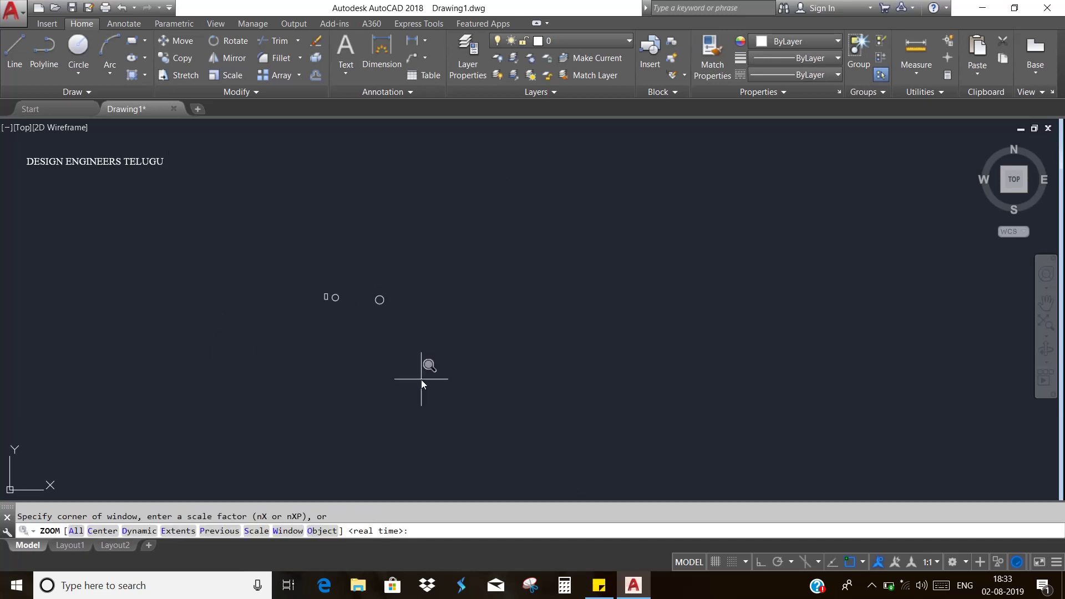
pyautogui.write('d')
pyautogui.press('Return')
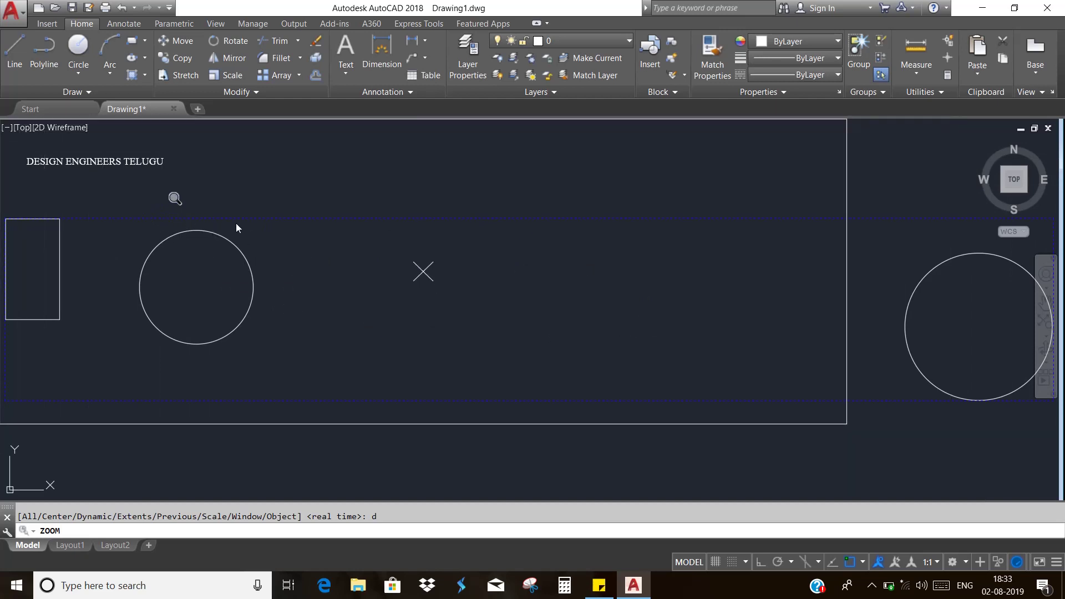
pyautogui.click(101, 210)
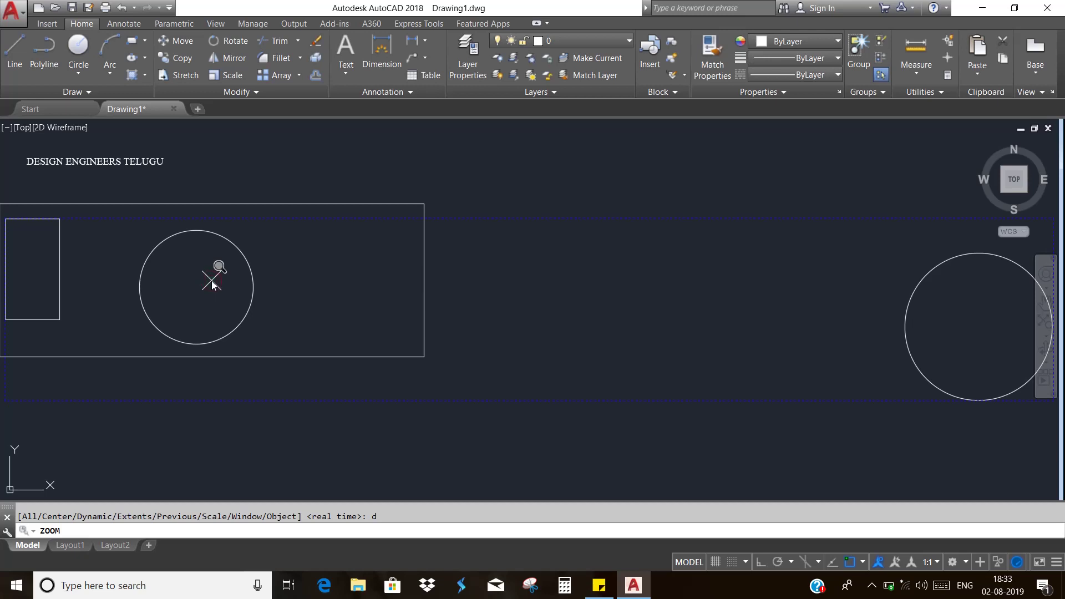
pyautogui.press('Return')
pyautogui.press('Escape')
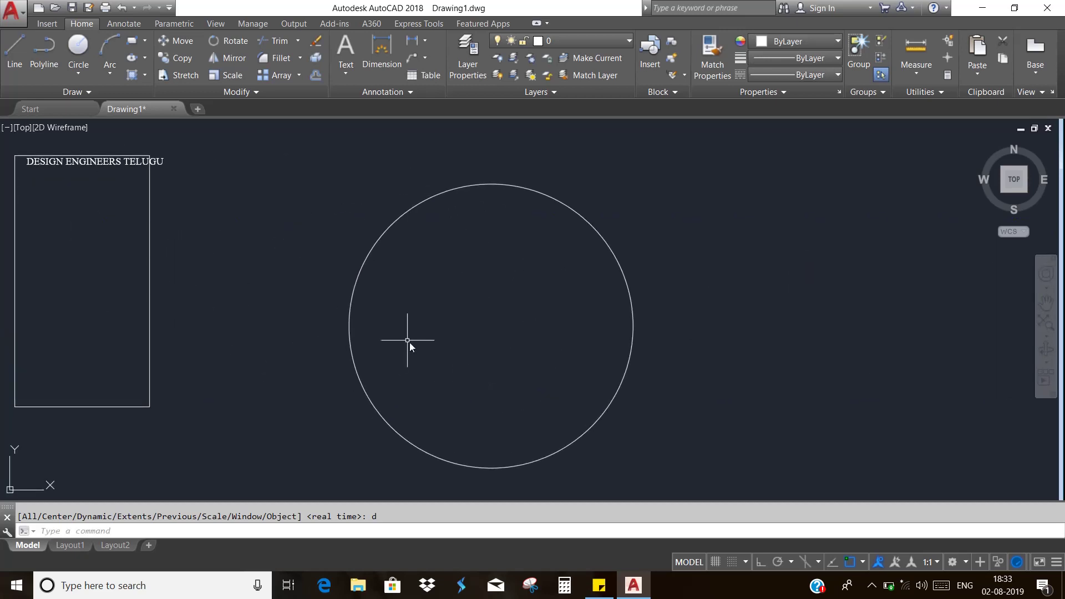
# Wheel out and pan so all three shapes sit centred at moderate size
pyautogui.scroll(-5, 422, 334)
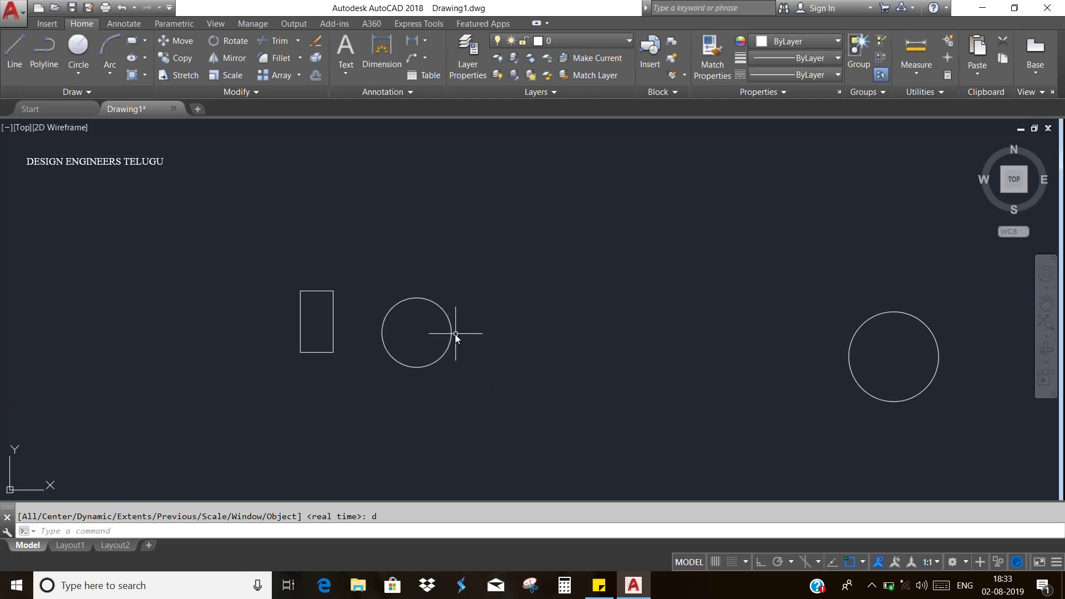
pyautogui.moveTo(469, 336); pyautogui.dragTo(420, 335, button='middle')
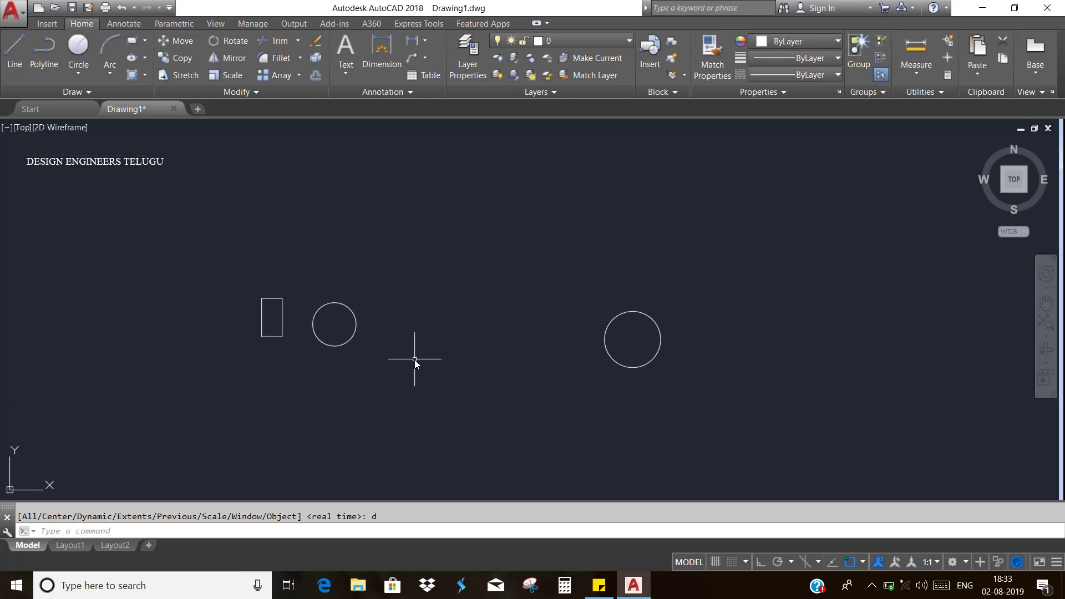
pyautogui.write('z')
pyautogui.press('Return')
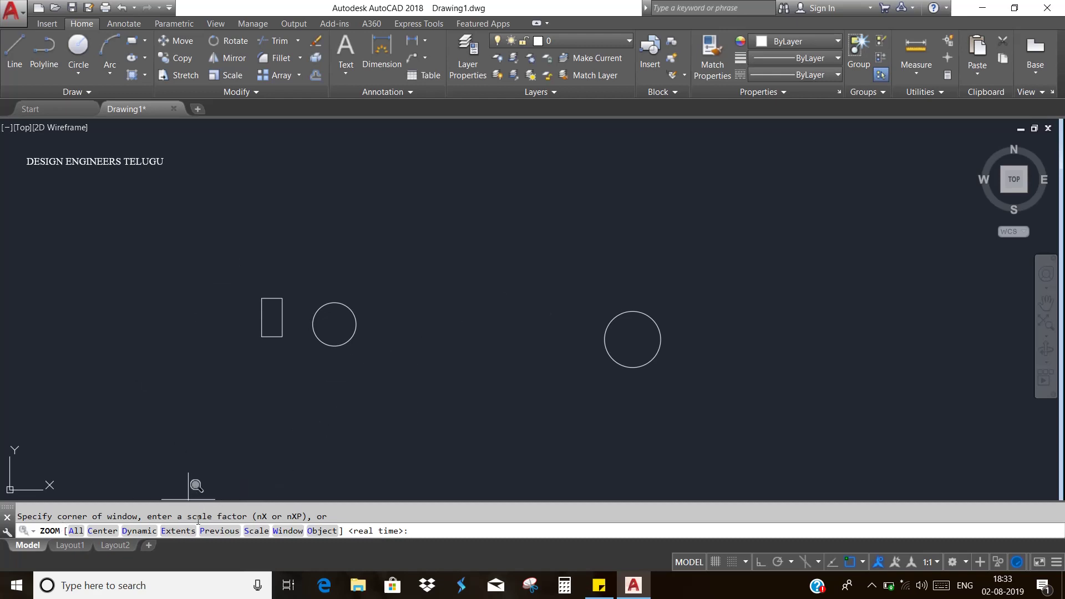
# Zoom to the drawing's extents, then adjust the view with the wheel
pyautogui.click(183, 531)
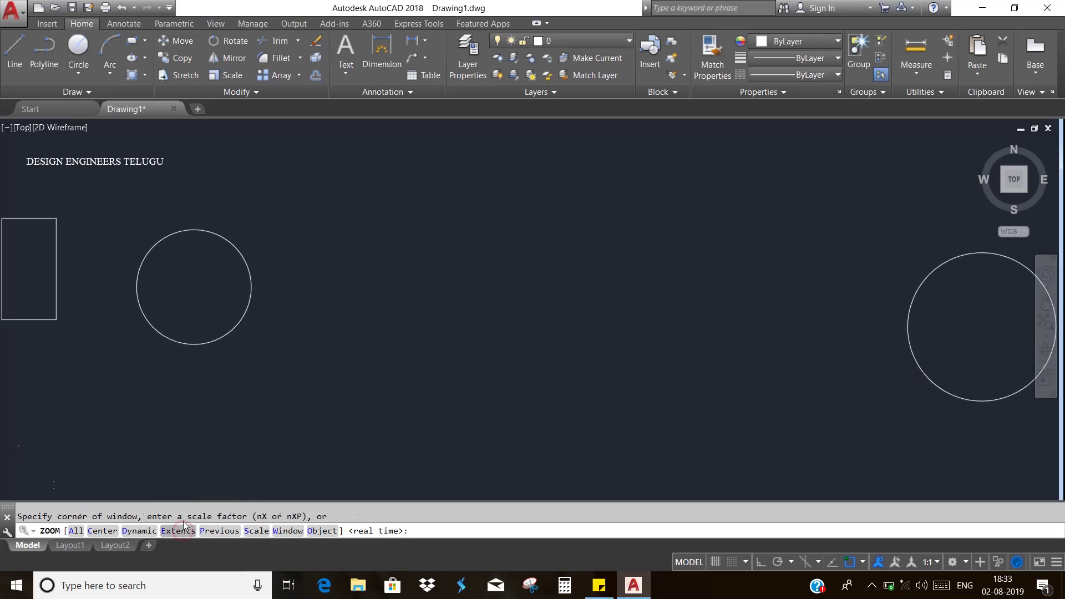
pyautogui.write('z')
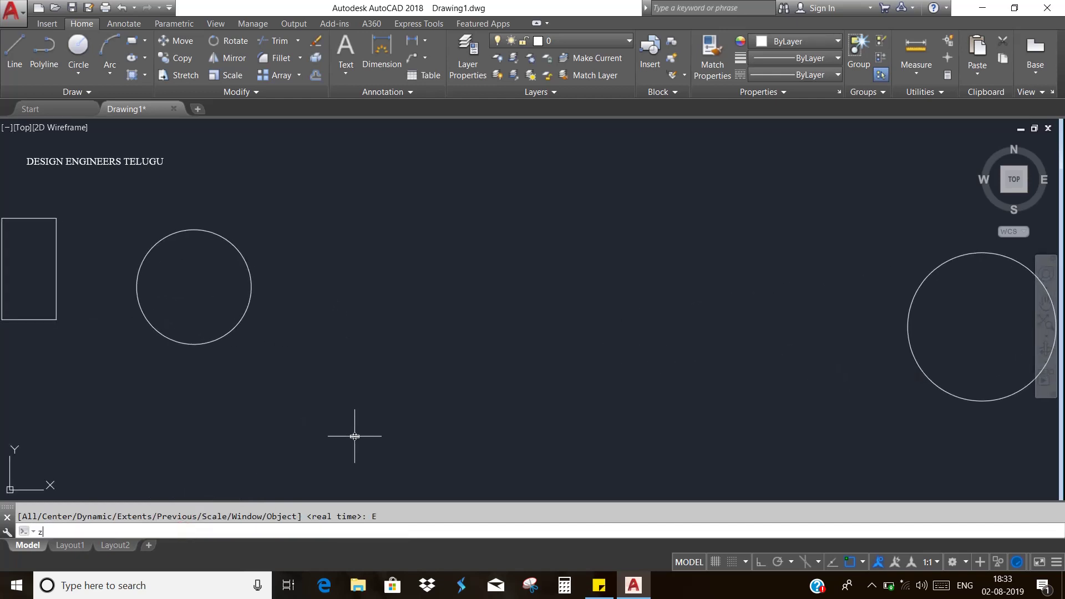
pyautogui.press('Return')
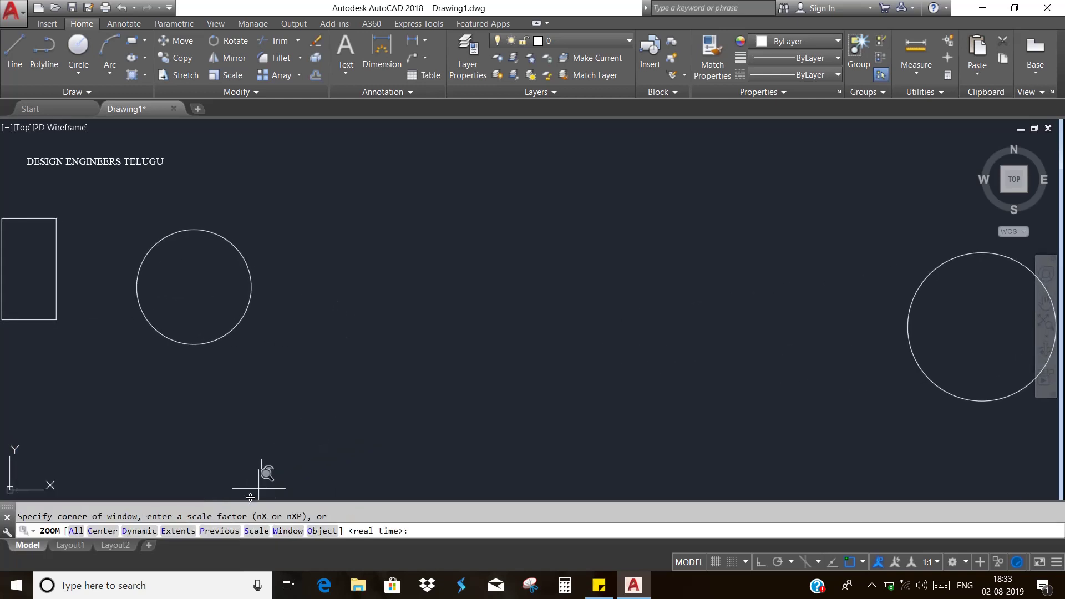
pyautogui.scroll(5, 302, 381)
pyautogui.scroll(-4, 325, 370)
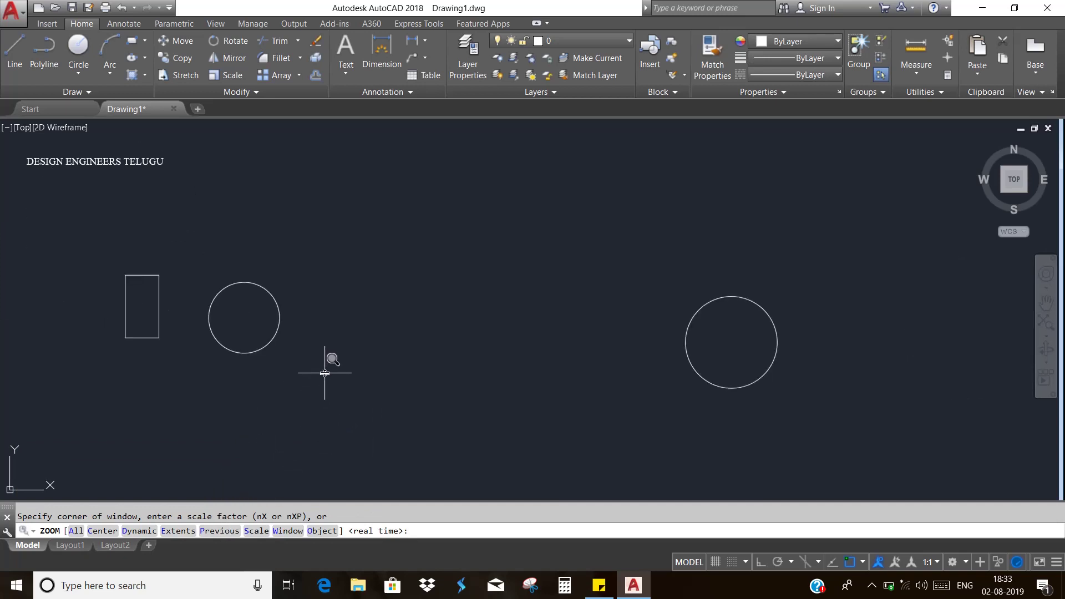
pyautogui.scroll(-3, 326, 369)
# Apply Zoom All so the rectangle and circles fill the view
pyautogui.press('Escape')
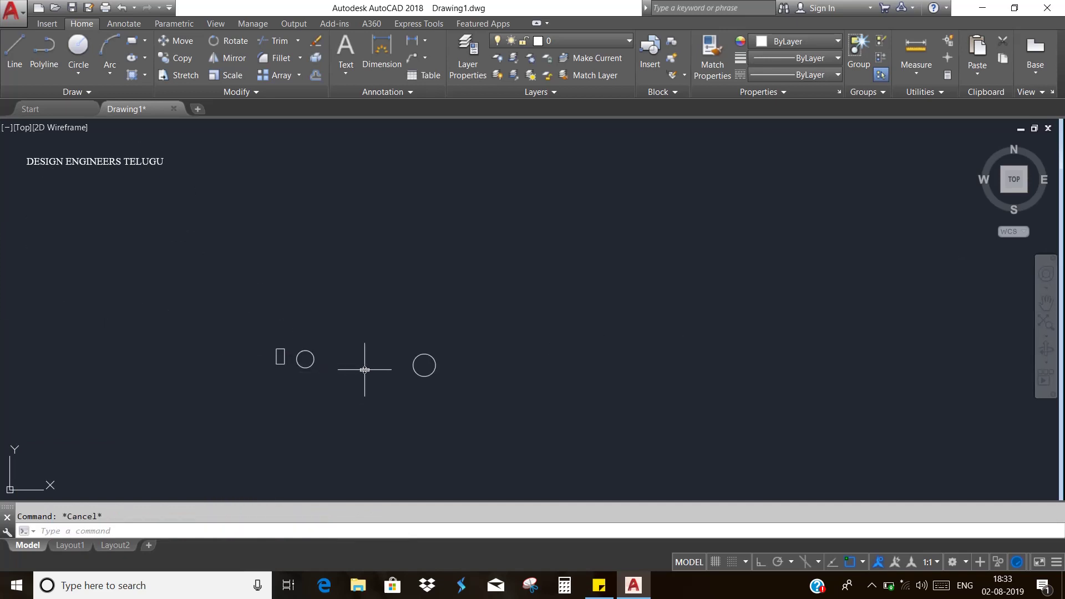
pyautogui.write('z')
pyautogui.press('Return')
pyautogui.write('a')
pyautogui.press('Return')
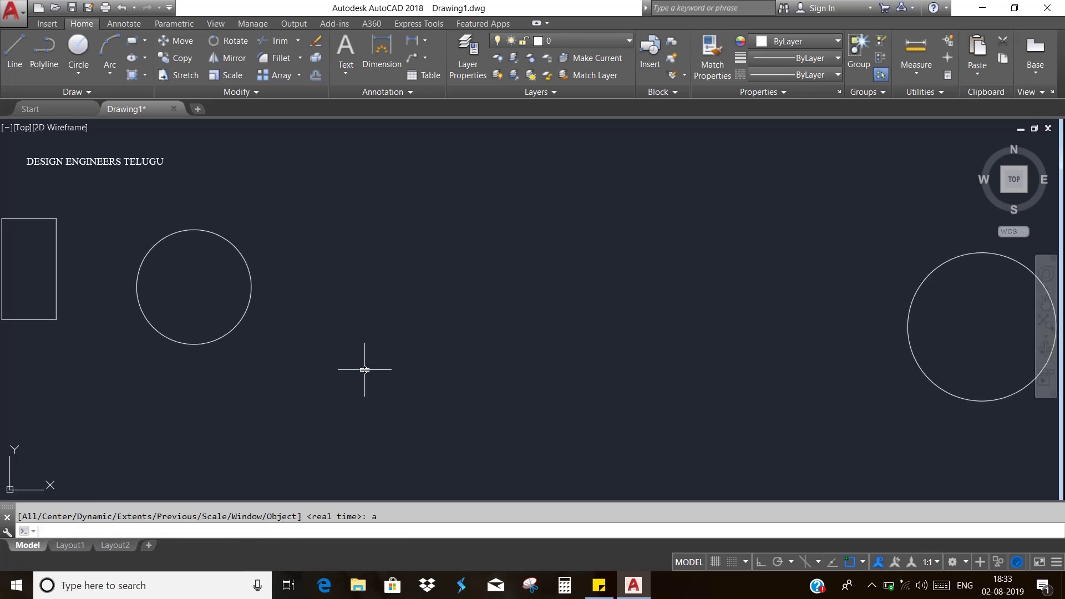
# Use Zoom Previous to return to the smaller view of the shapes
pyautogui.write('z')
pyautogui.press('Return')
pyautogui.write('p')
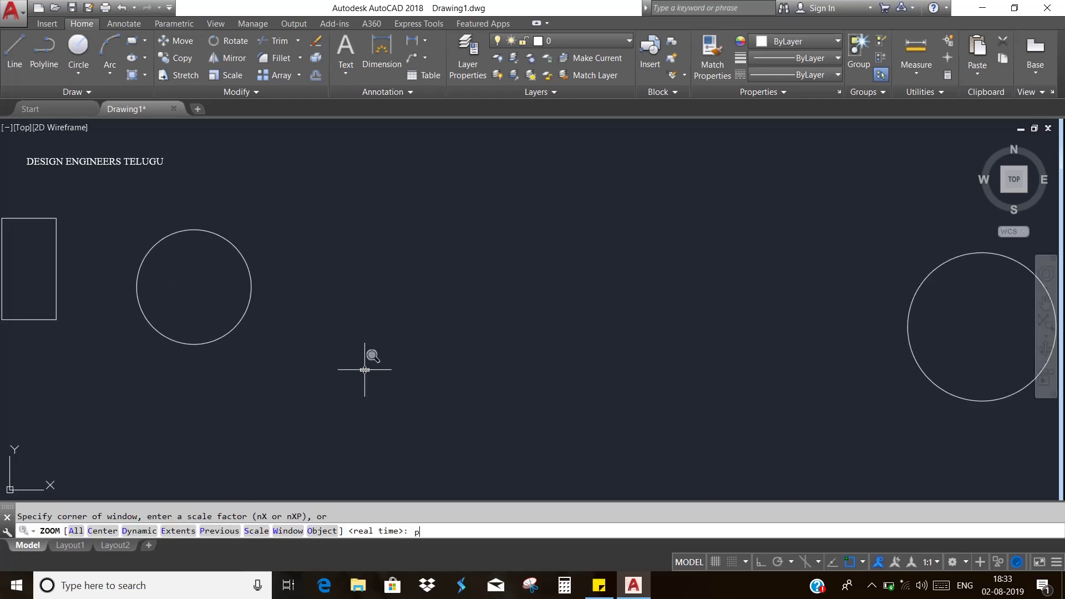
pyautogui.press('Return')
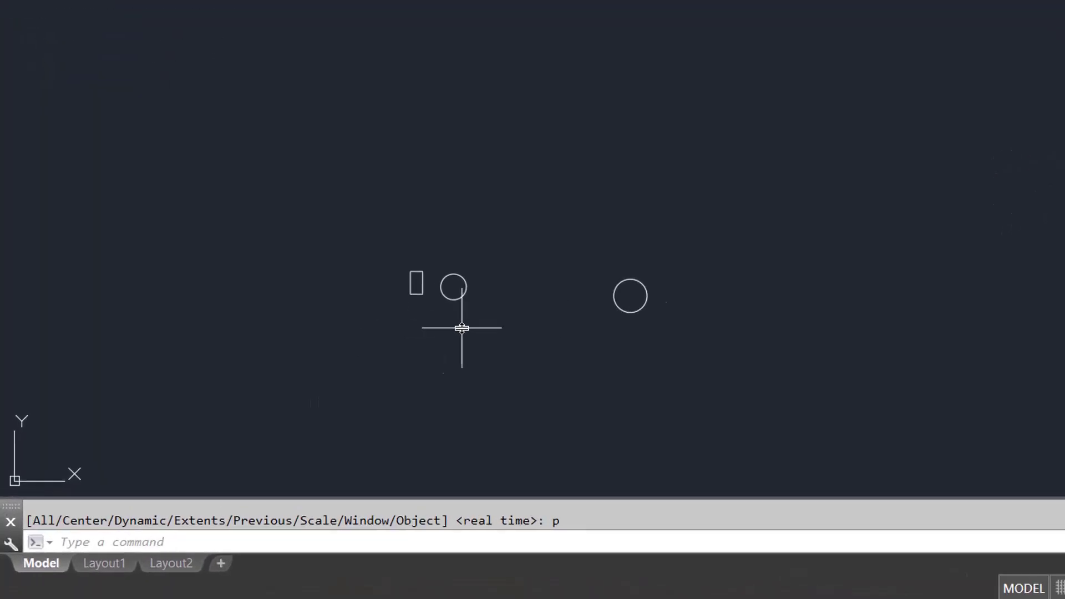
# Start a Zoom Scale so it awaits a scale factor
pyautogui.write('z')
pyautogui.press('Return')
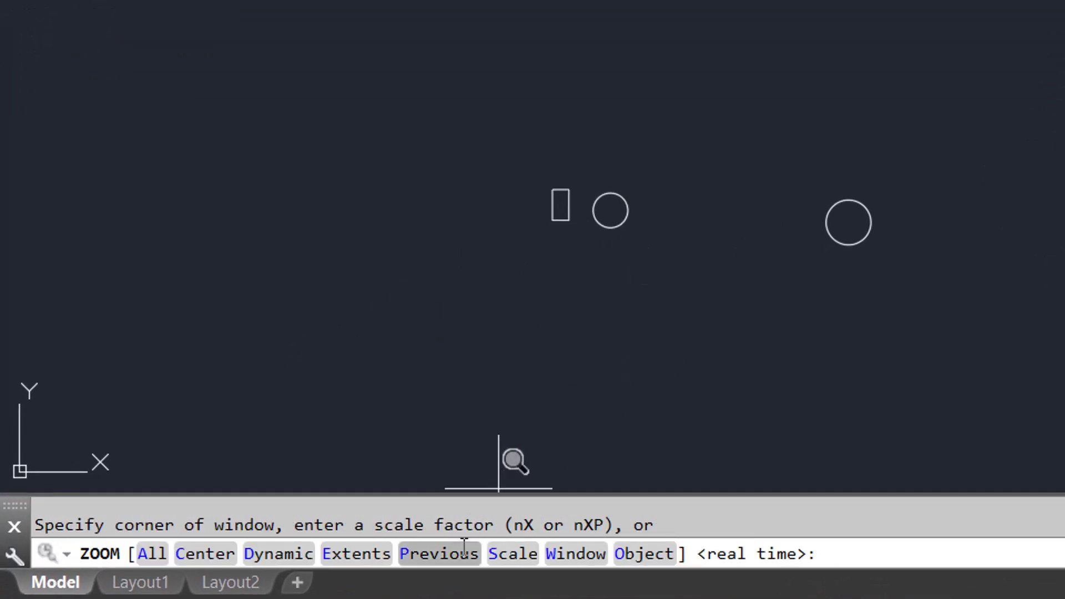
pyautogui.click(527, 563)
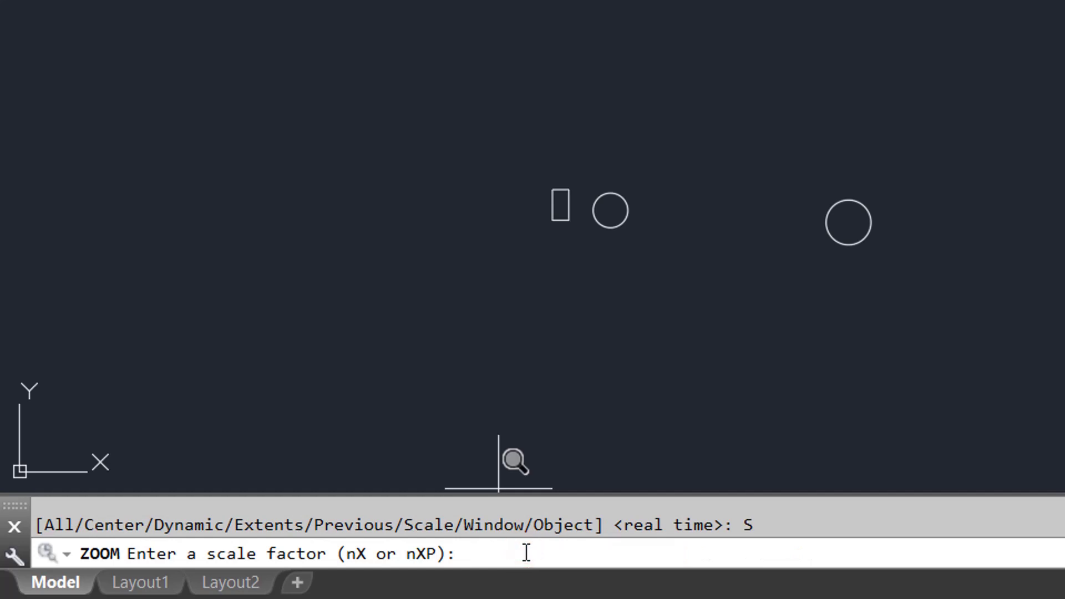
# Zoom the view by scale factor 10, then by scale factor 1
pyautogui.write('10')
pyautogui.press('Return')
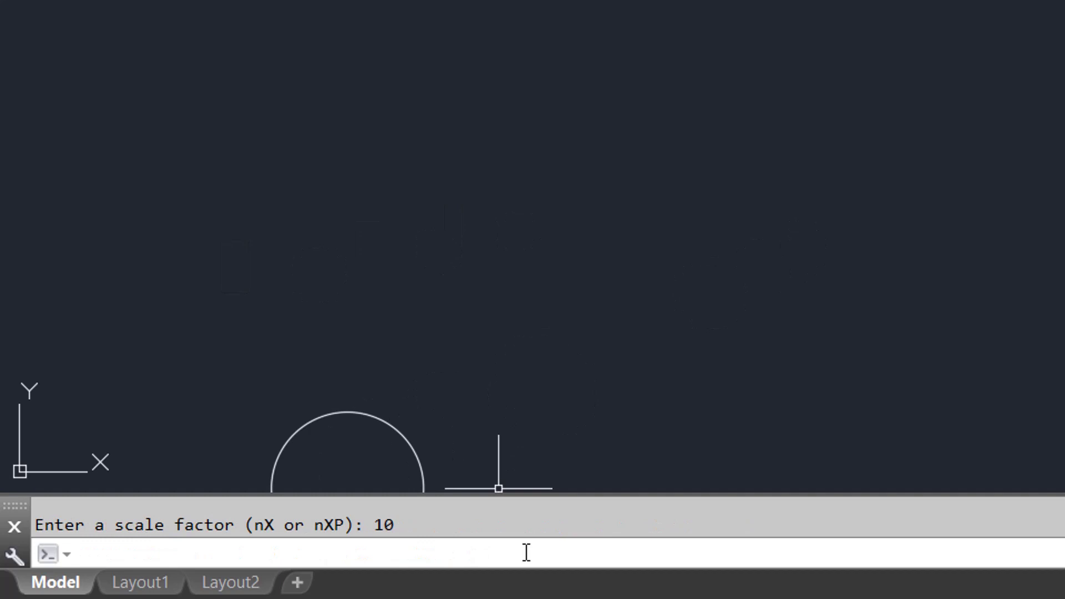
pyautogui.write('z')
pyautogui.press('Return')
pyautogui.write('s')
pyautogui.press('Return')
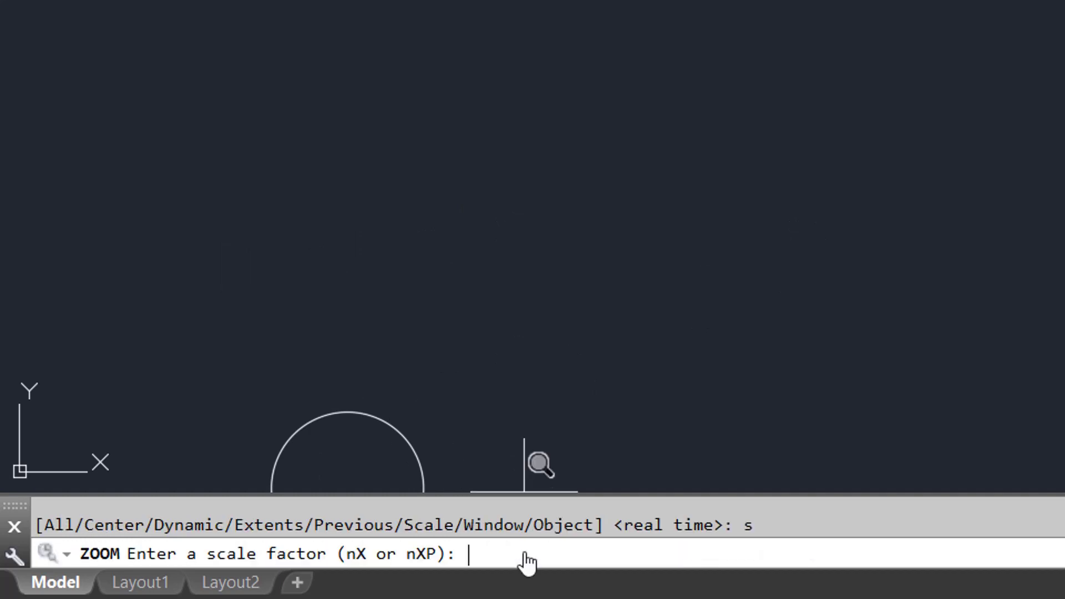
pyautogui.write('1')
pyautogui.press('Return')
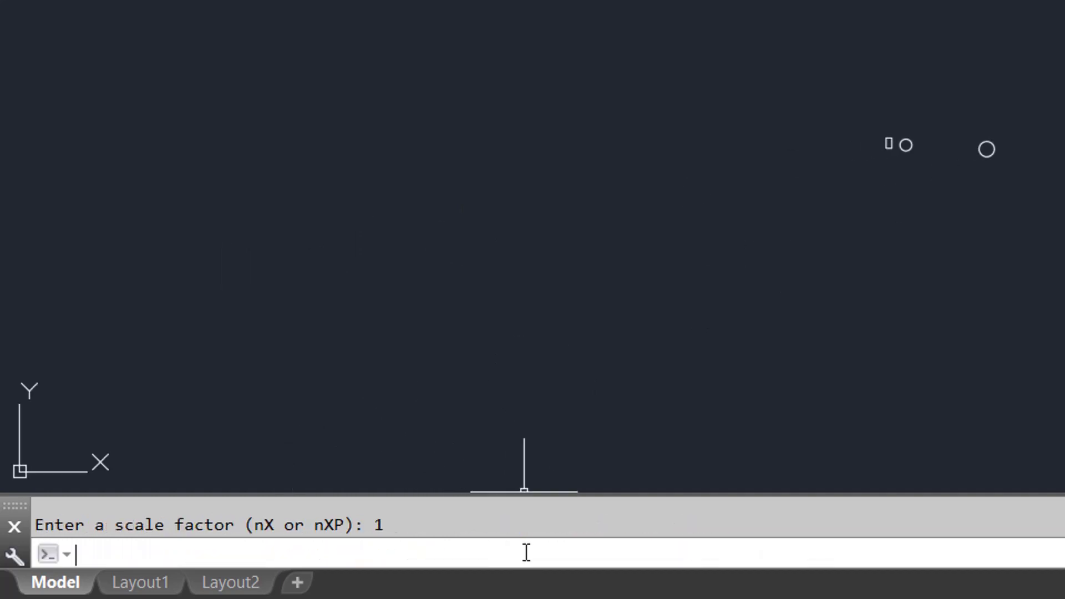
# Shrink the drawing with ZOOM Scale factor 0.1
pyautogui.write('z')
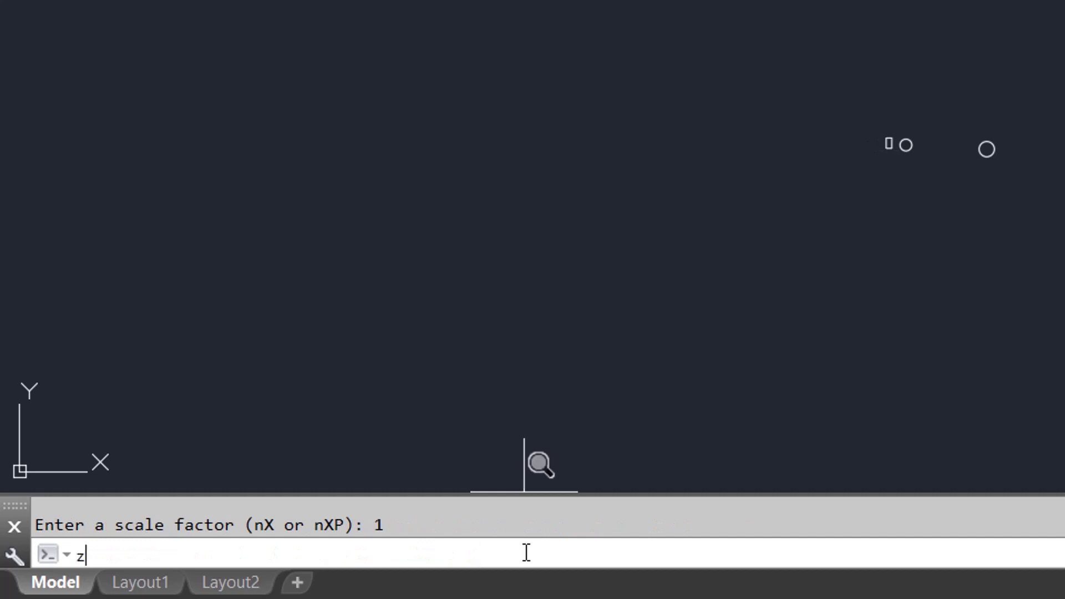
pyautogui.press('Return')
pyautogui.write('s')
pyautogui.press('Return')
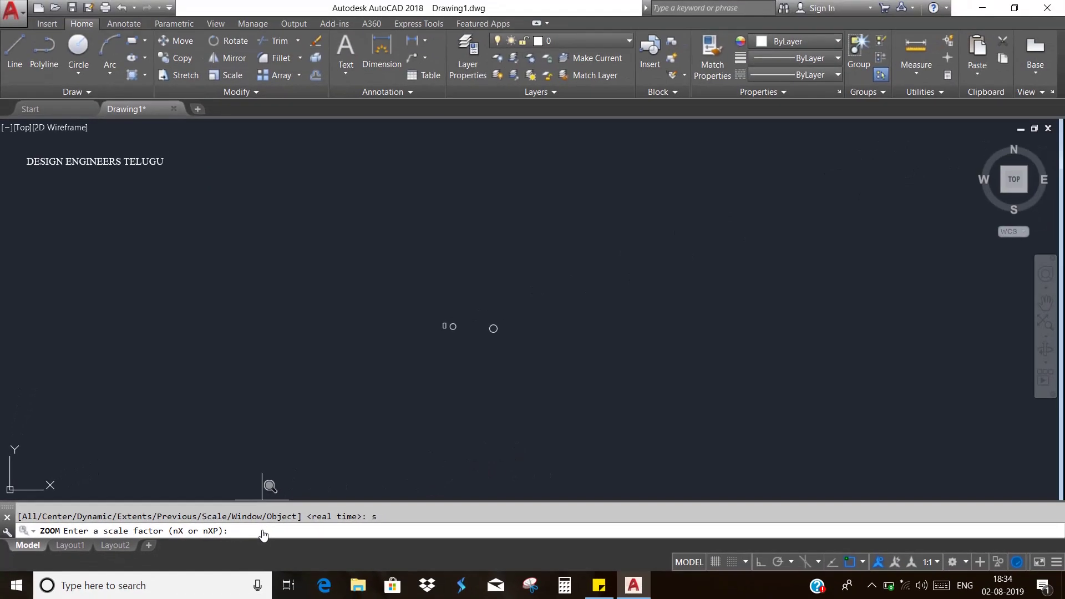
pyautogui.write('0.5')
pyautogui.press('BackSpace')
pyautogui.write('1')
pyautogui.press('Return')
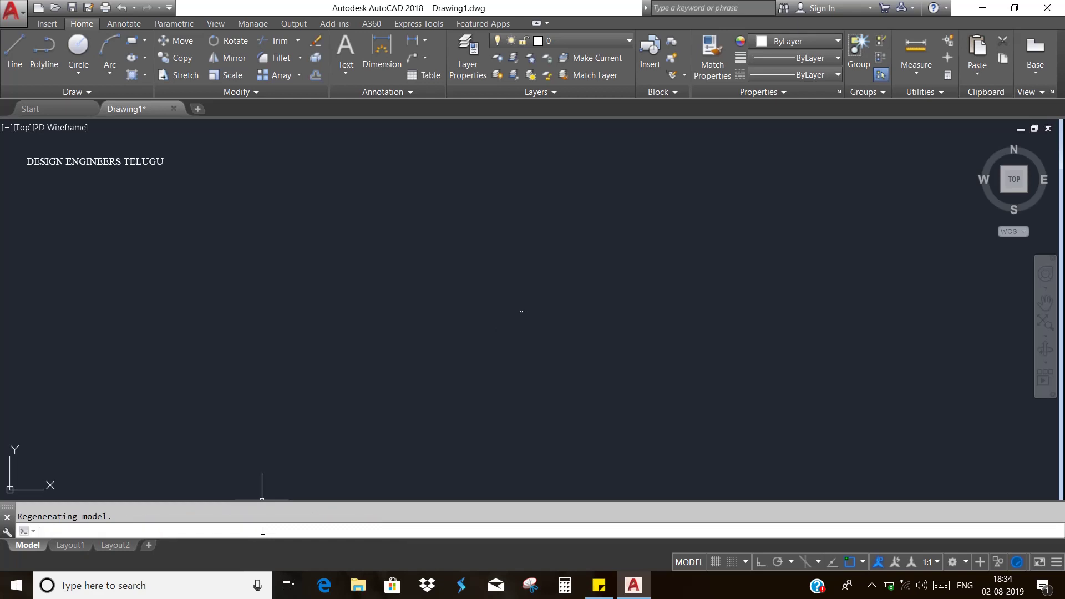
# Enlarge the tiny rectangle and circles with ZOOM Scale factor 3
pyautogui.write('z')
pyautogui.press('Return')
pyautogui.write('s')
pyautogui.press('Return')
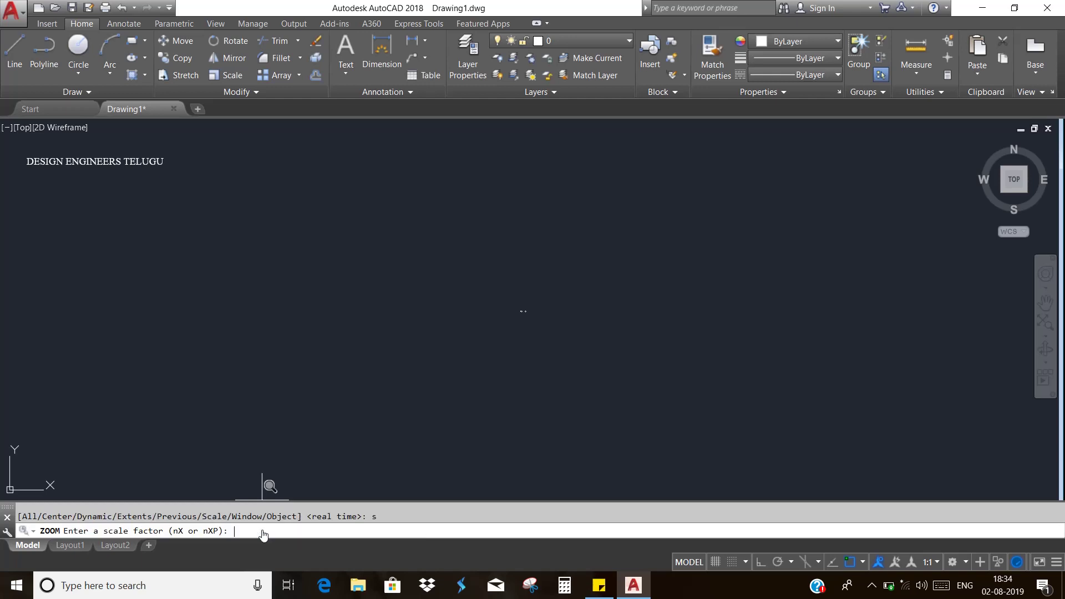
pyautogui.write('3')
pyautogui.press('Return')
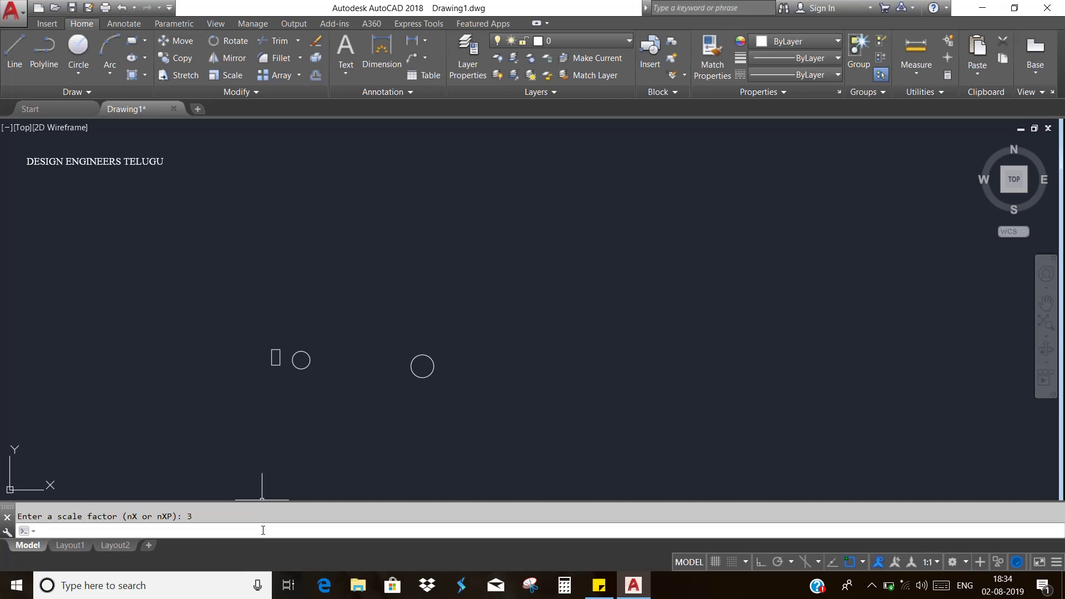
pyautogui.write('z')
pyautogui.press('Return')
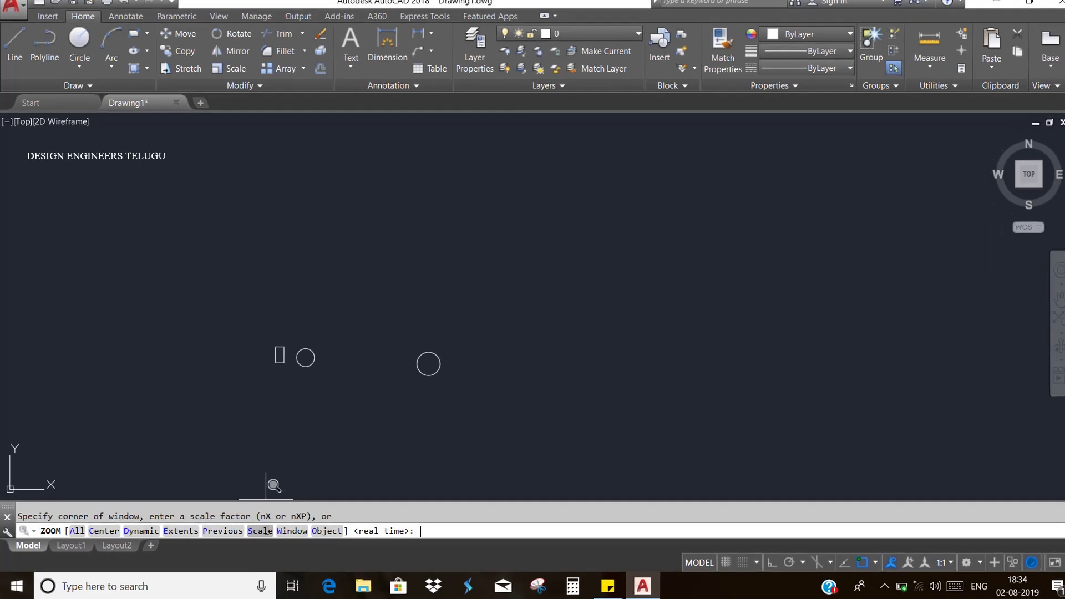
pyautogui.click(623, 546)
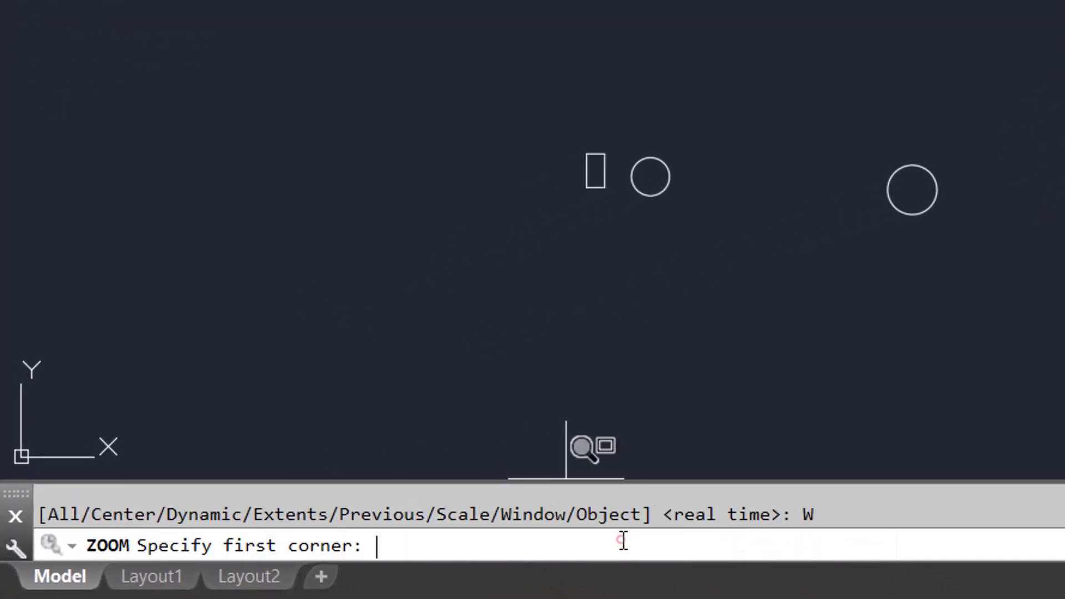
pyautogui.click(563, 141)
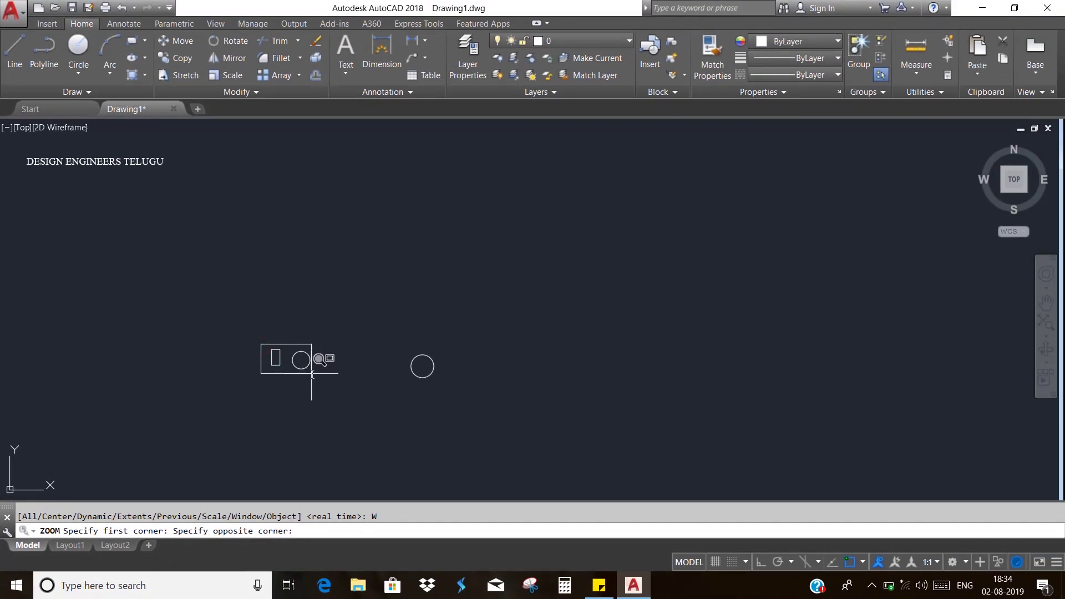
pyautogui.click(328, 372)
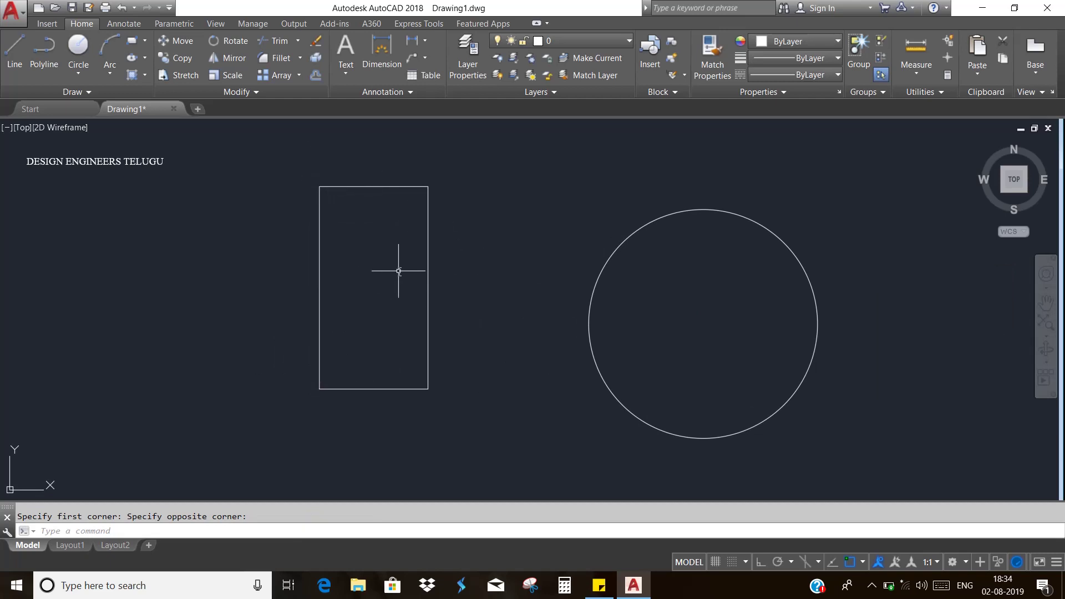
pyautogui.write('z')
pyautogui.press('Return')
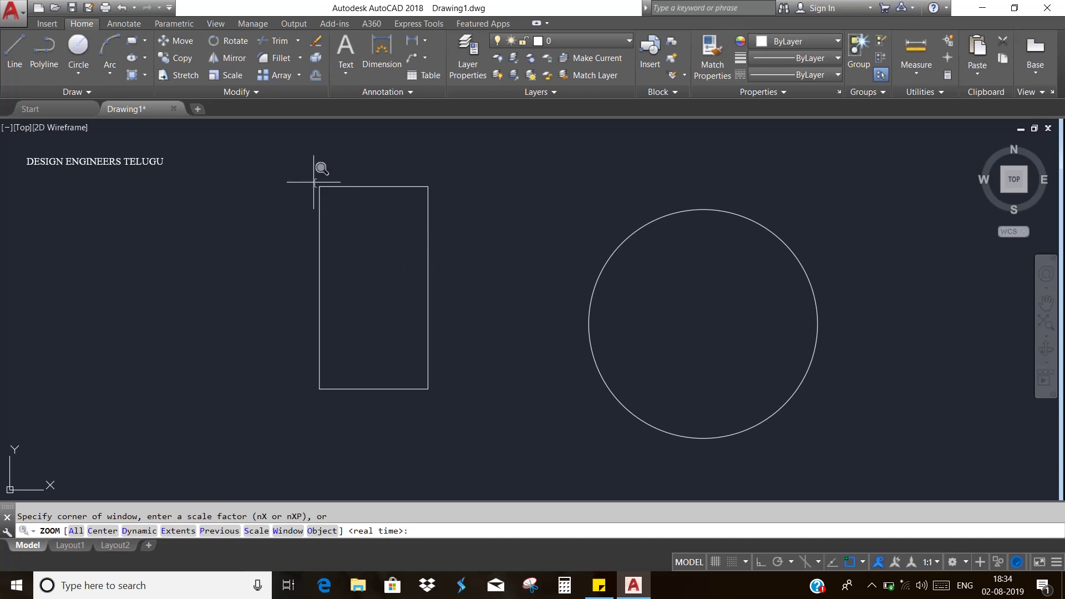
pyautogui.click(313, 182)
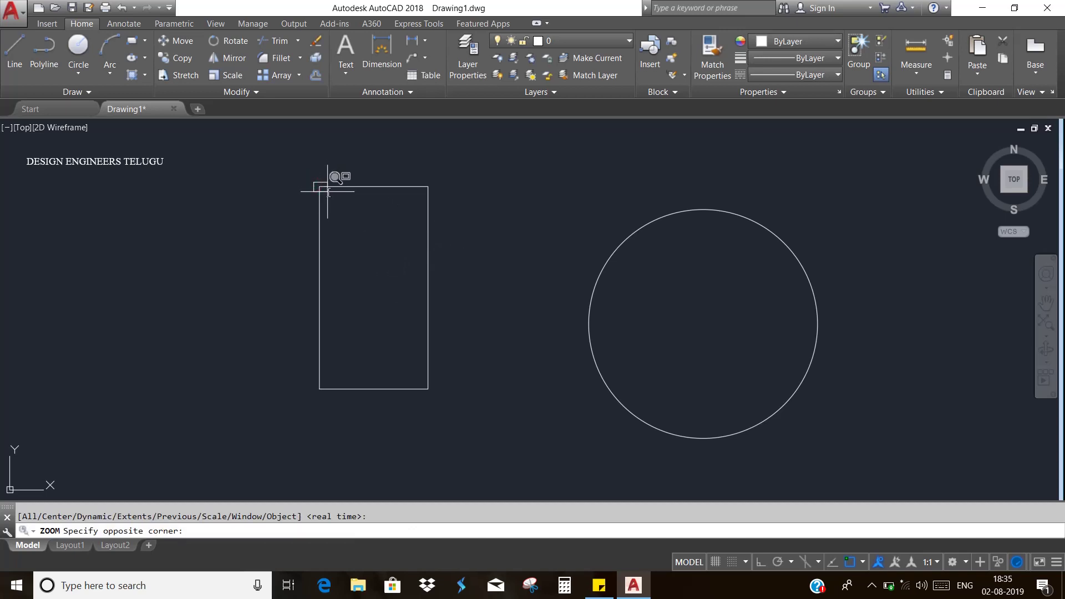
pyautogui.click(328, 192)
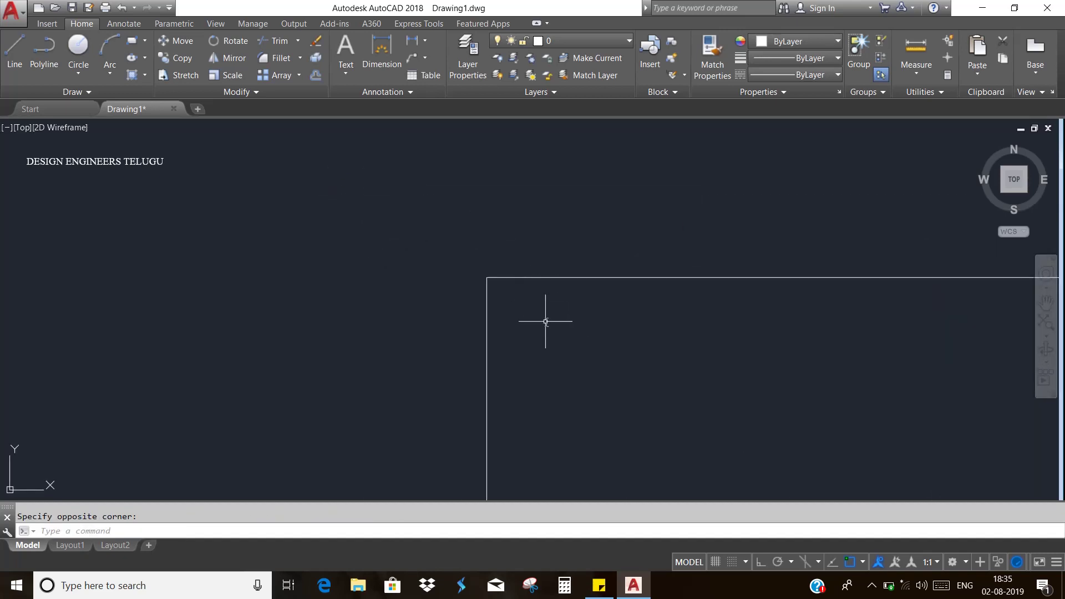
pyautogui.write('z')
pyautogui.press('Return')
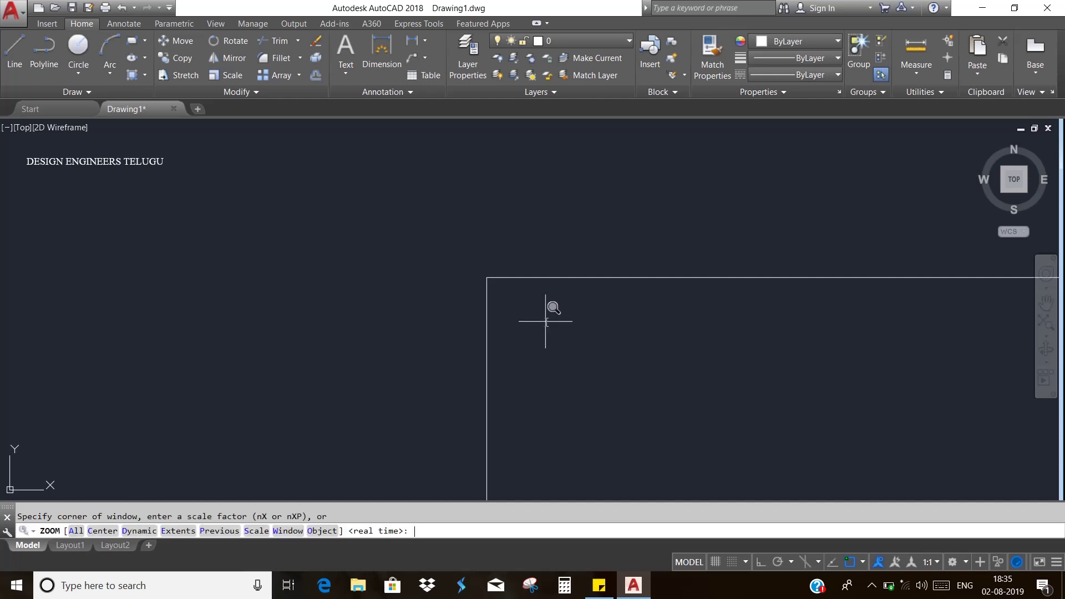
pyautogui.write('p')
pyautogui.press('Return')
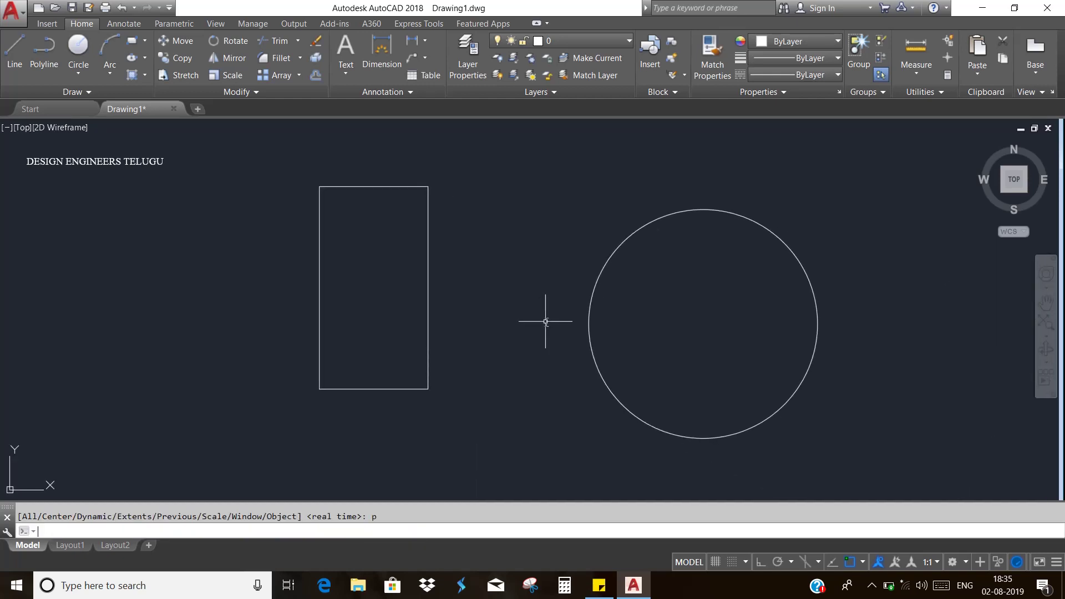
pyautogui.write('z')
pyautogui.press('Return')
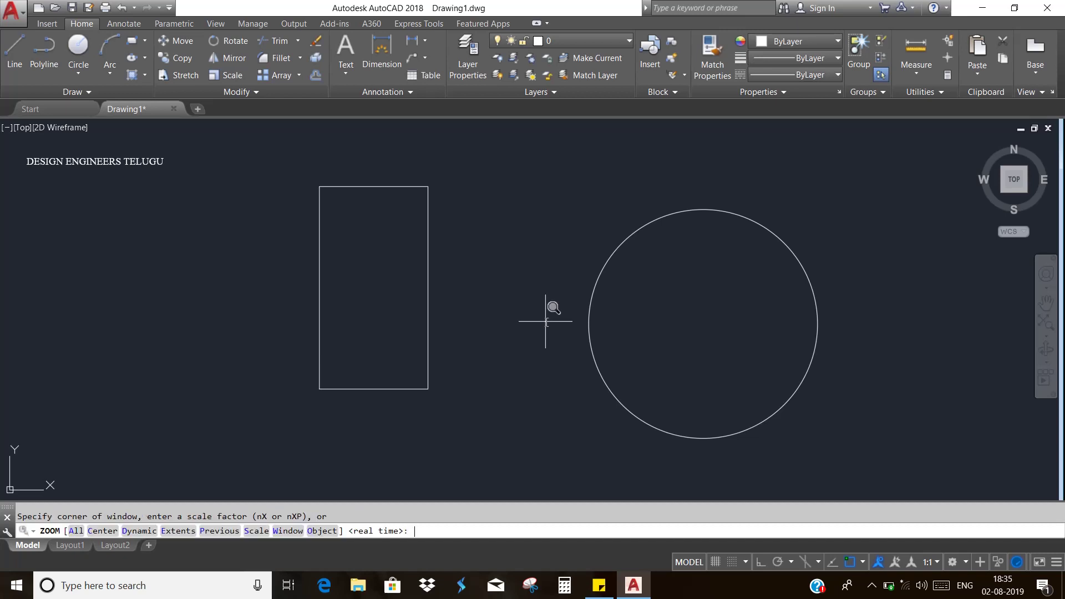
pyautogui.write('p')
pyautogui.press('Return')
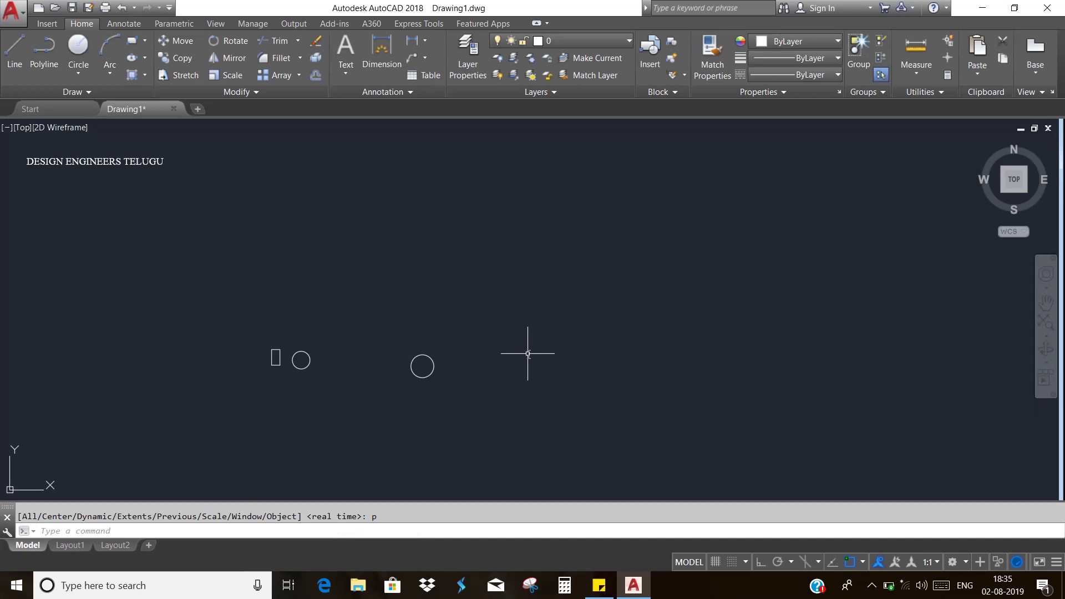
# Fit the right-hand circle to the view with ZOOM Object
pyautogui.write('z')
pyautogui.press('Return')
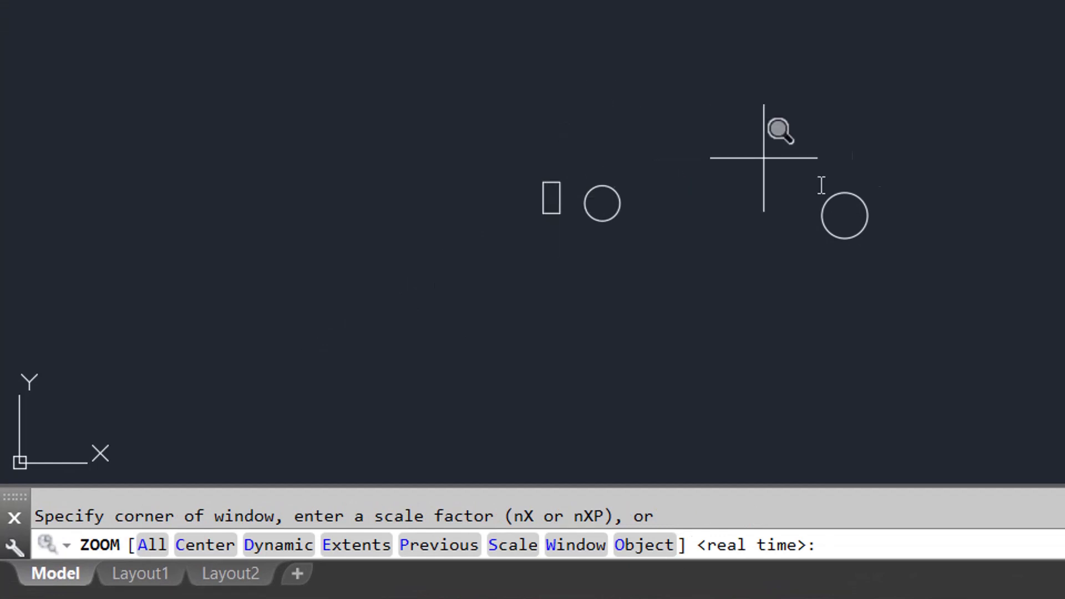
pyautogui.click(658, 547)
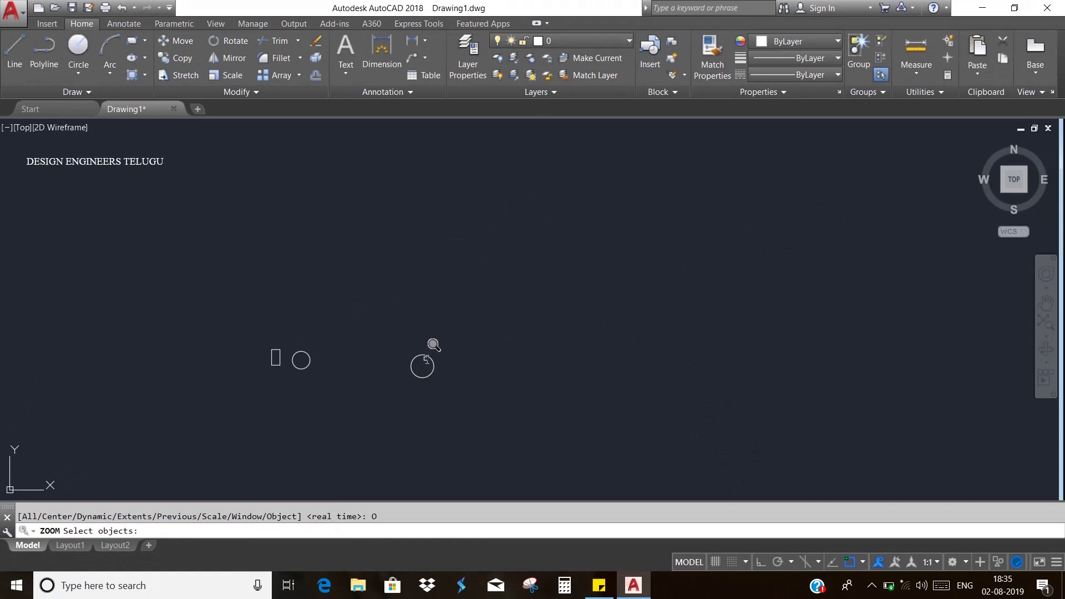
pyautogui.click(426, 357)
pyautogui.scroll(2, 412, 388)
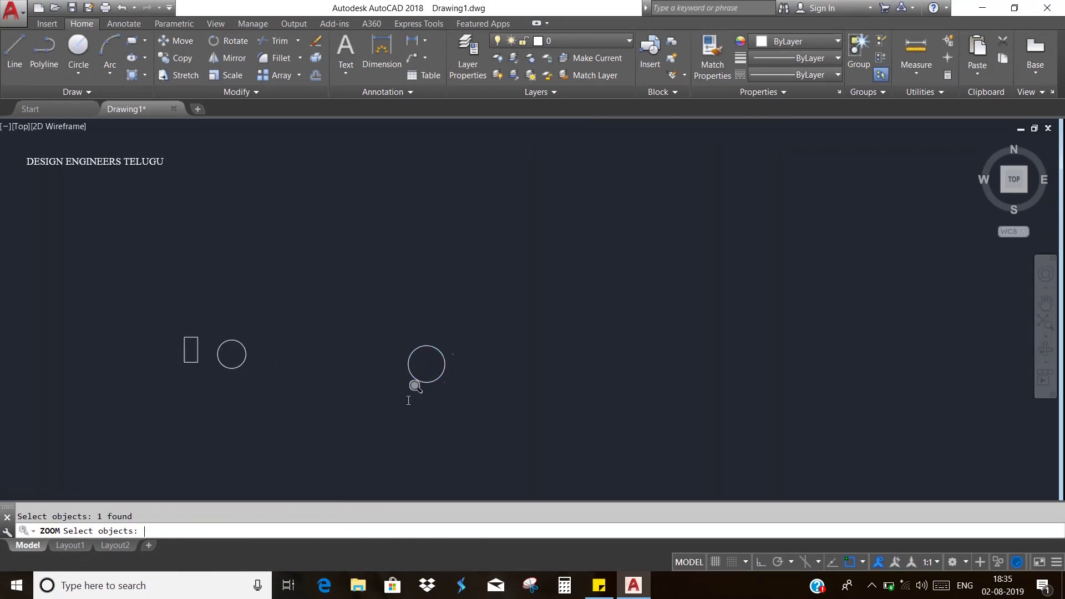
pyautogui.press('Return')
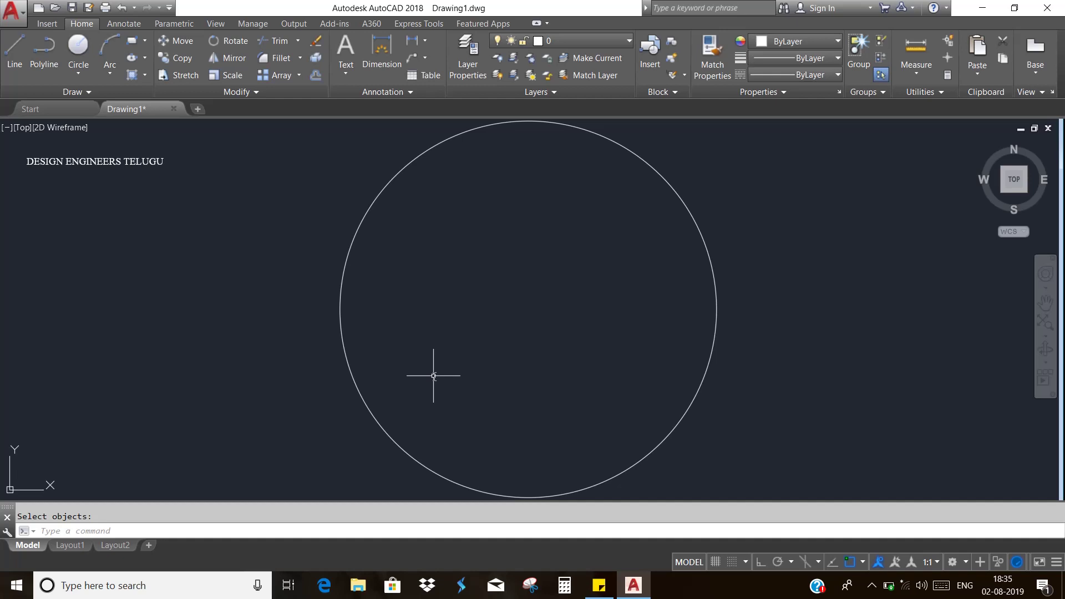
# Fit the circle beside the rectangle to the view with ZOOM Object
pyautogui.write('z')
pyautogui.press('Return')
pyautogui.write('p')
pyautogui.scroll(-5, 433, 376)
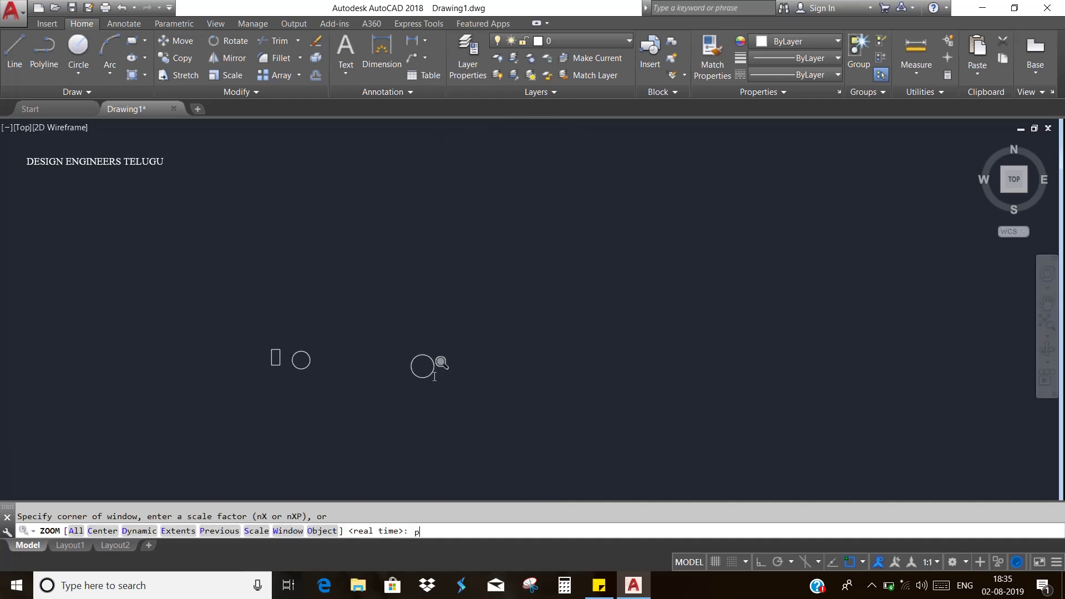
pyautogui.press('BackSpace')
pyautogui.write('o')
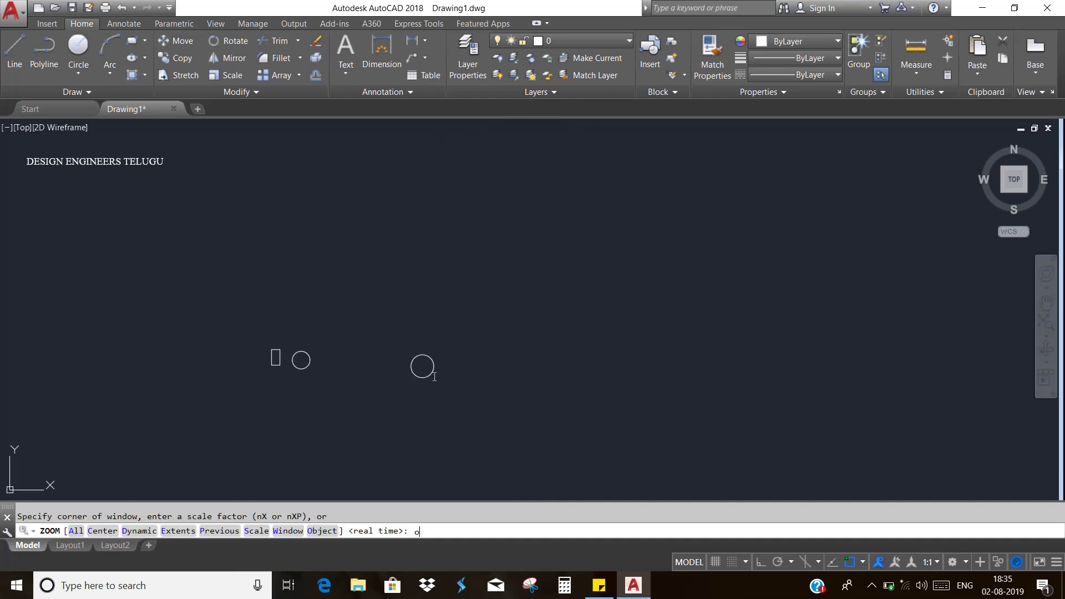
pyautogui.press('Return')
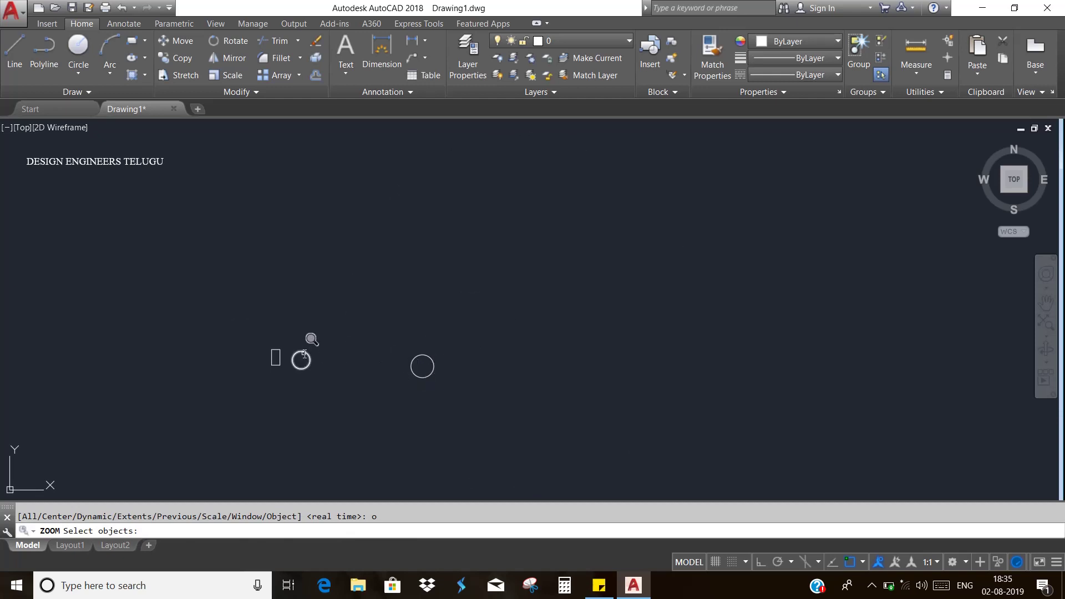
pyautogui.click(305, 356)
pyautogui.press('Return')
pyautogui.press('Return')
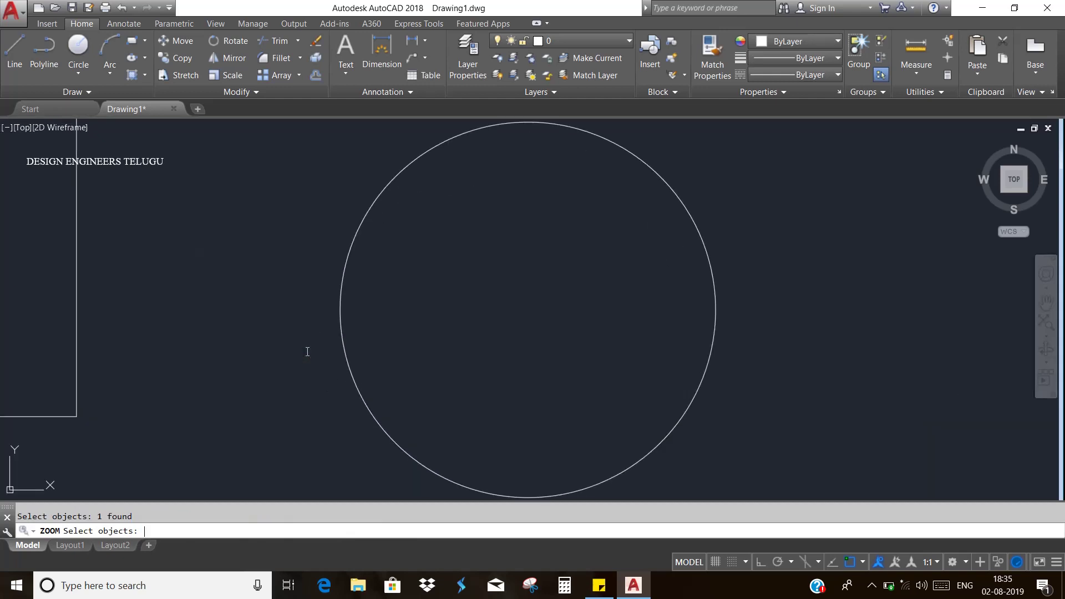